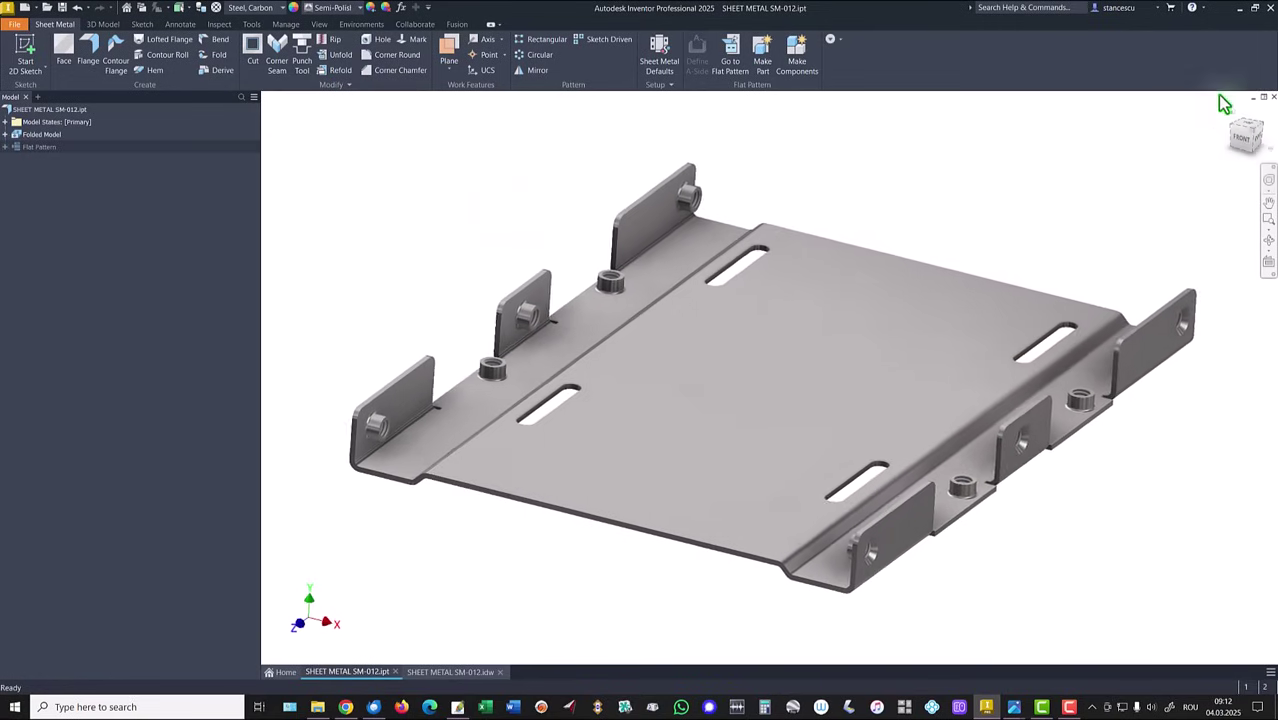
Set the tray view to perspective, return it to Home view, and bring up SHEET METAL SM-012.idw.
right_click(1247, 145)
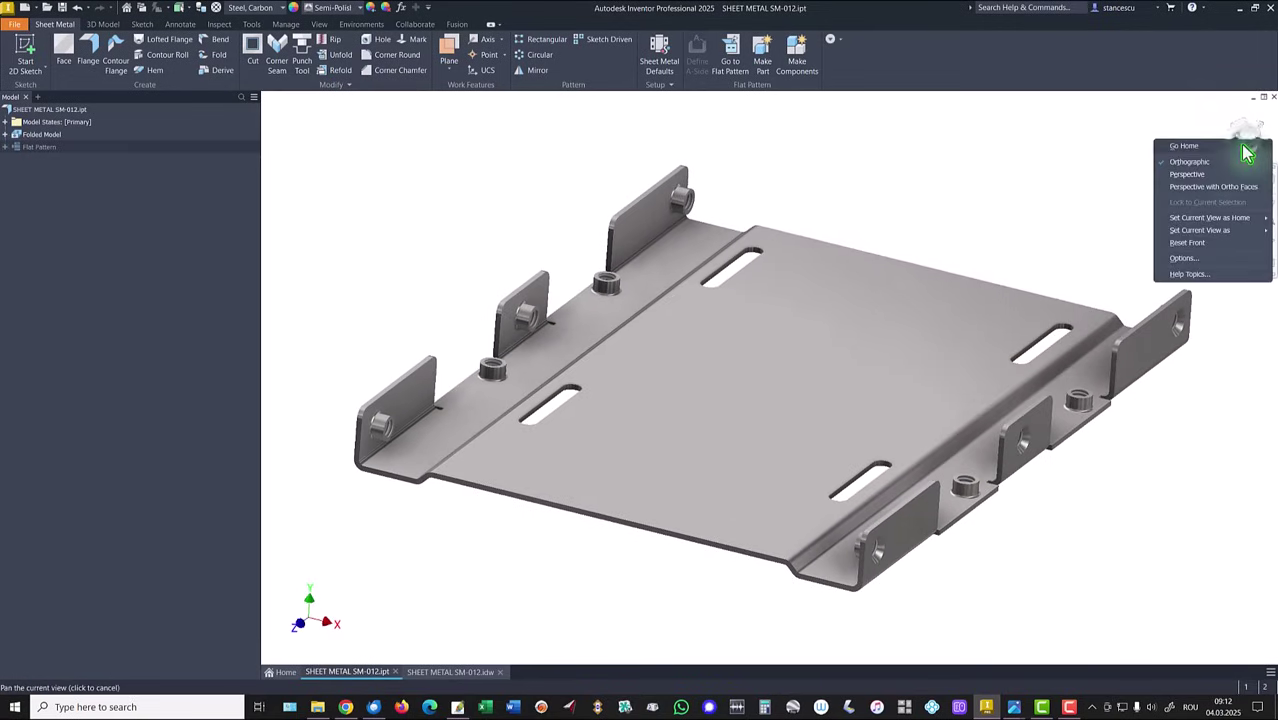
click(1185, 172)
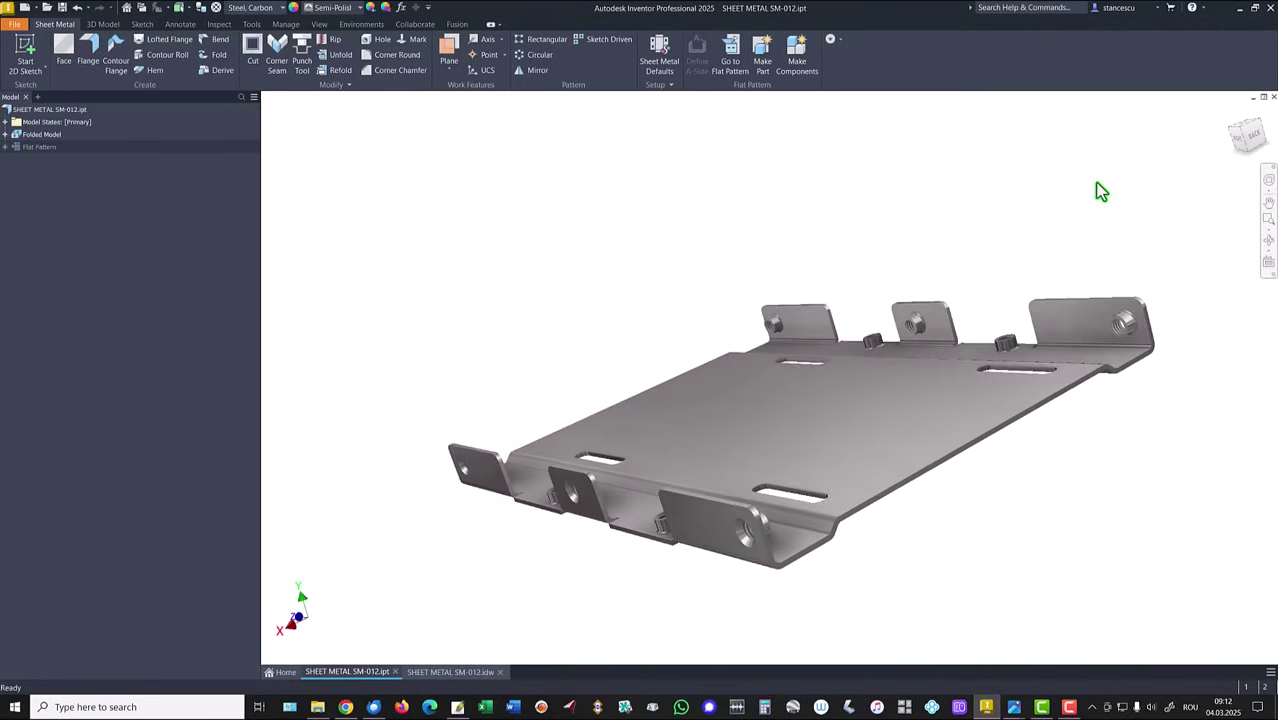
key(F6)
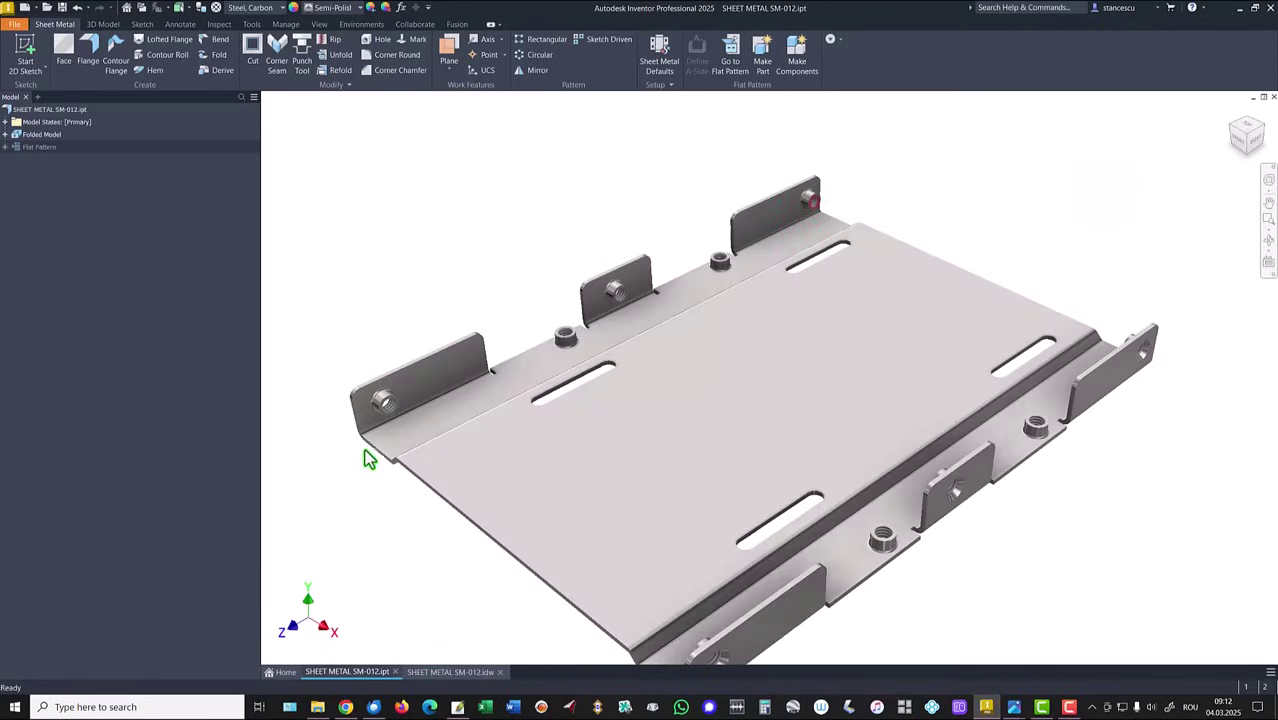
click(440, 672)
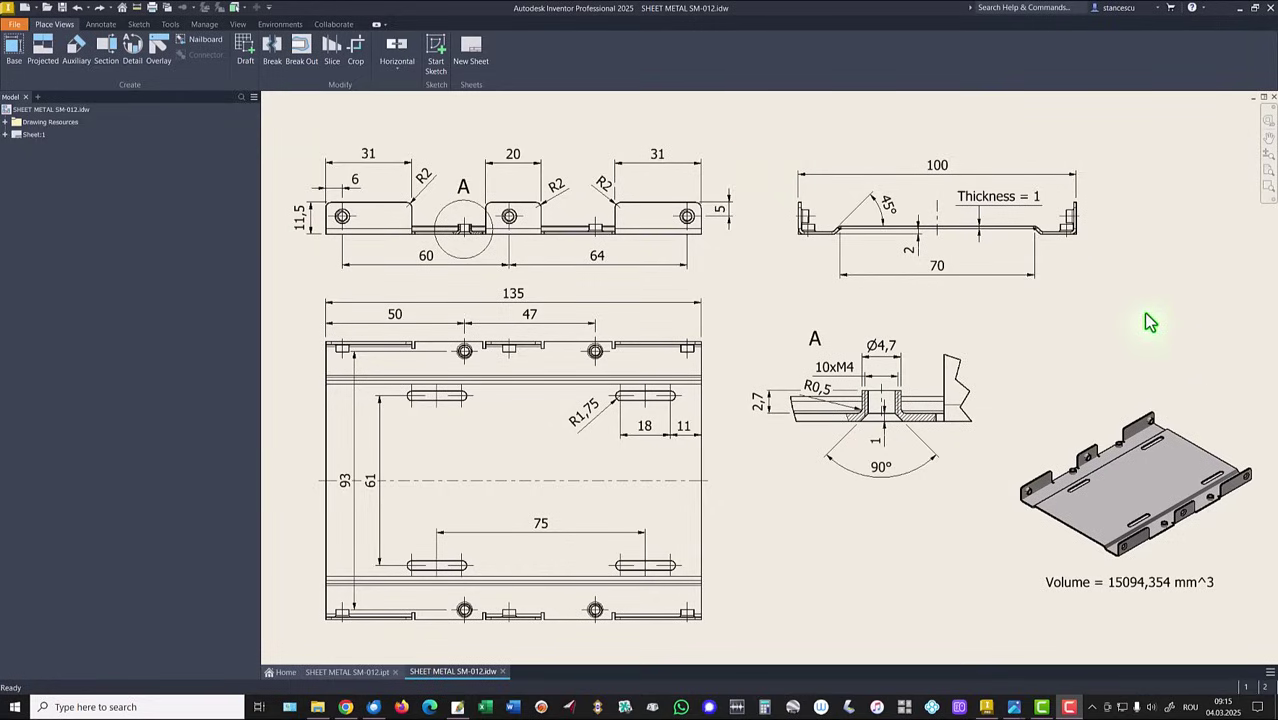
click(768, 268)
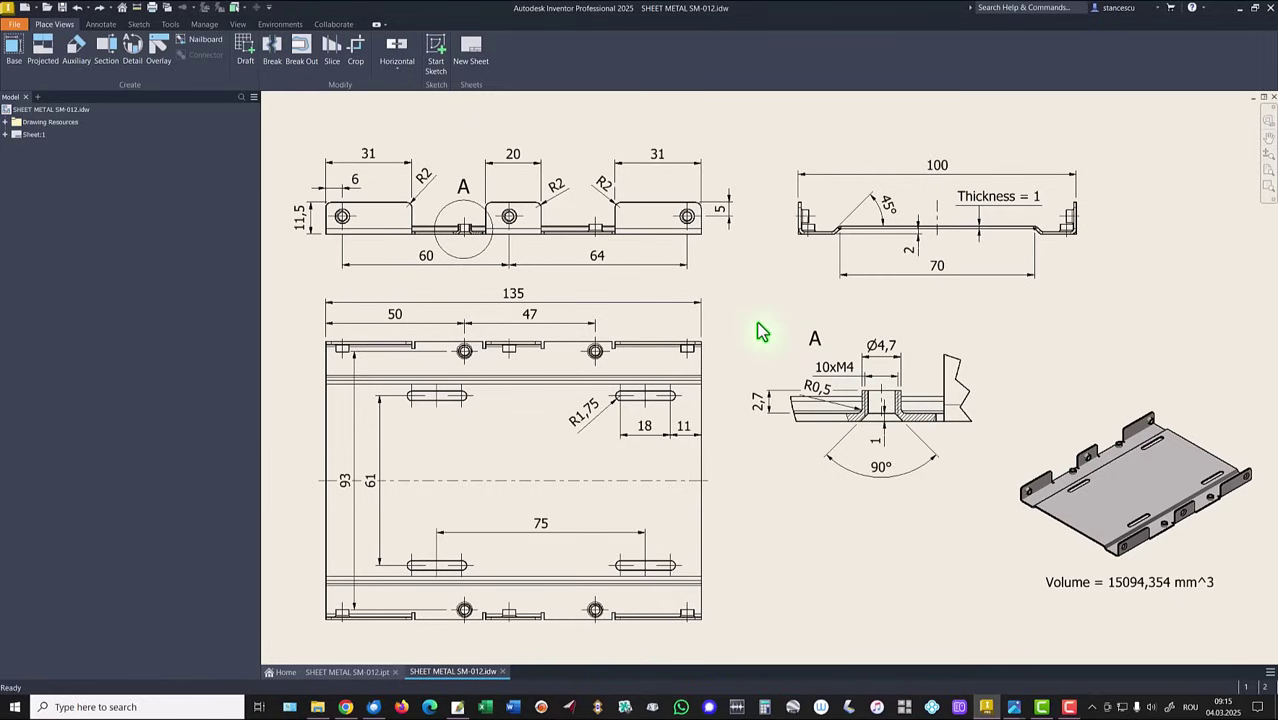
click(733, 334)
click(508, 437)
Create a new Sheet Metal (mm) part and start a 2D sketch on the XY plane.
click(25, 8)
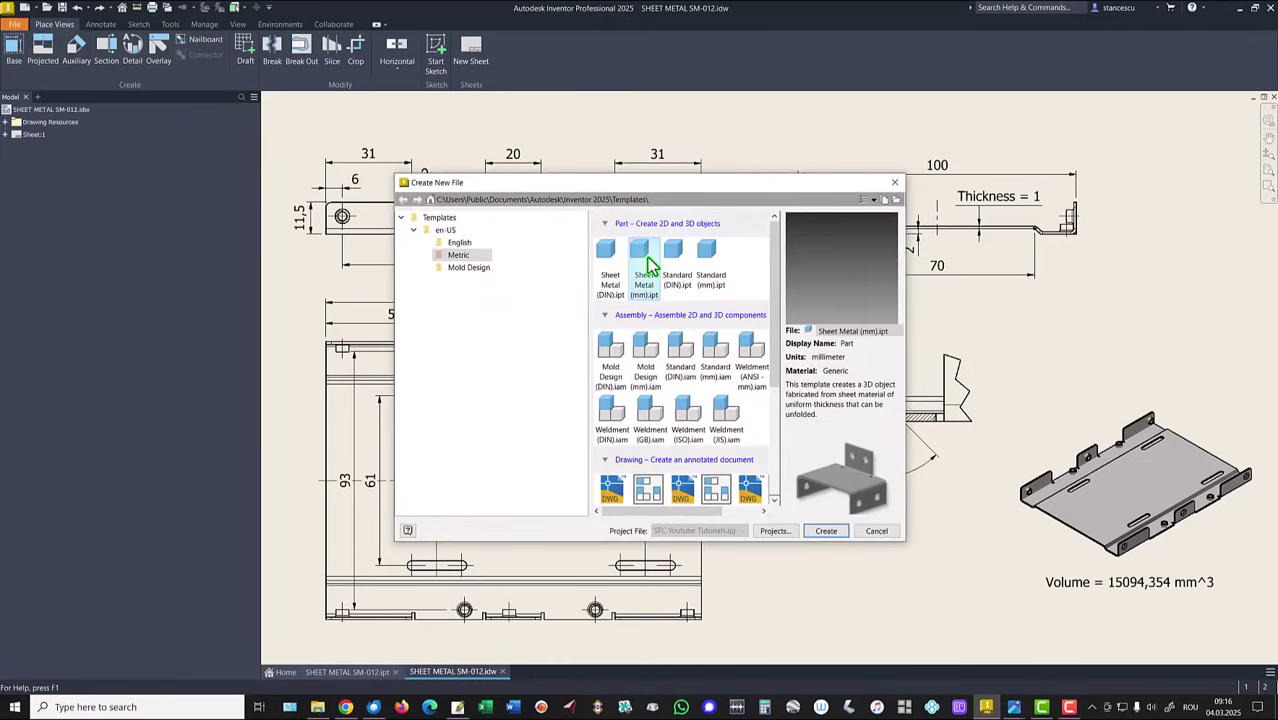
double_click(647, 262)
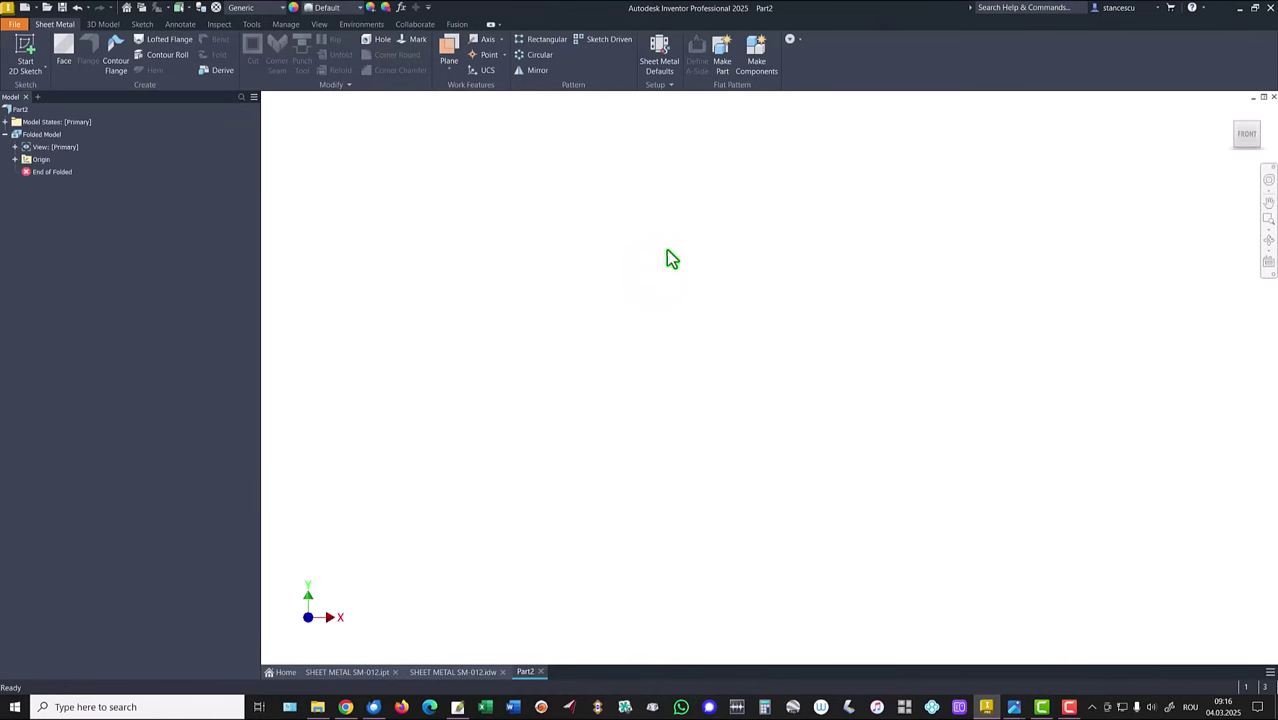
click(25, 47)
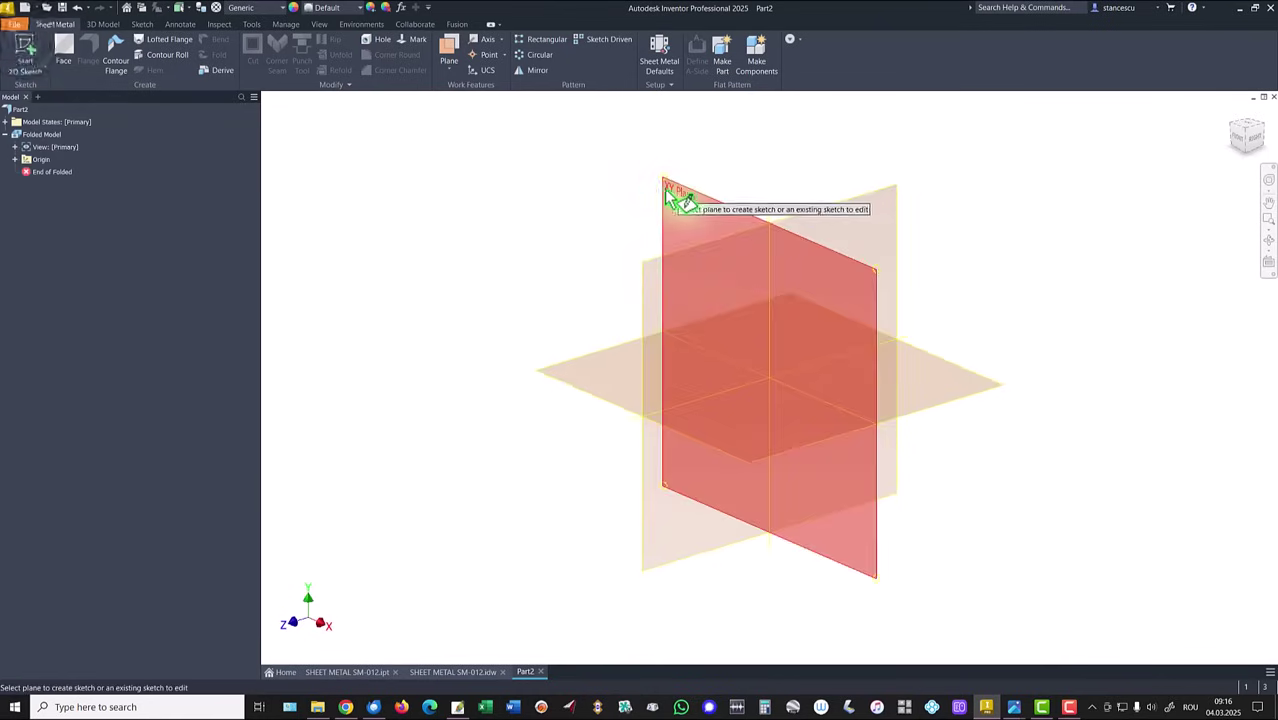
click(676, 196)
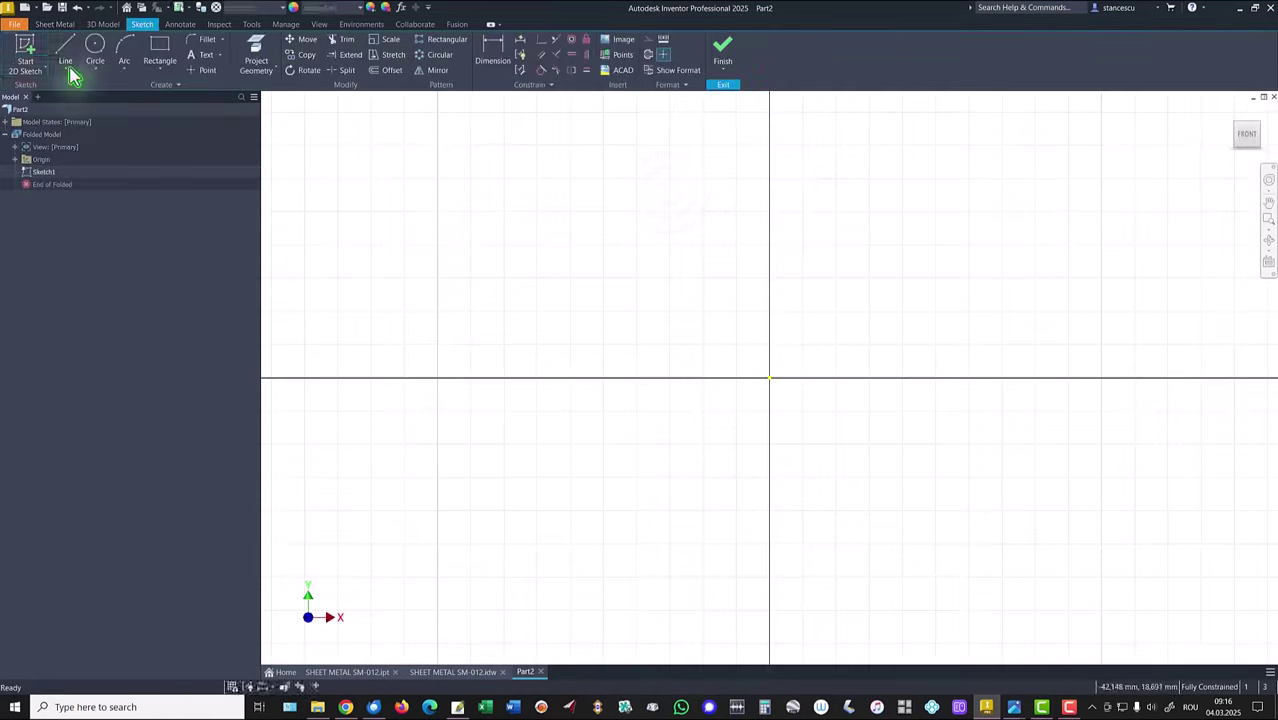
Draw the jogged line profile from the origin: top line, slope and short lower line.
click(64, 50)
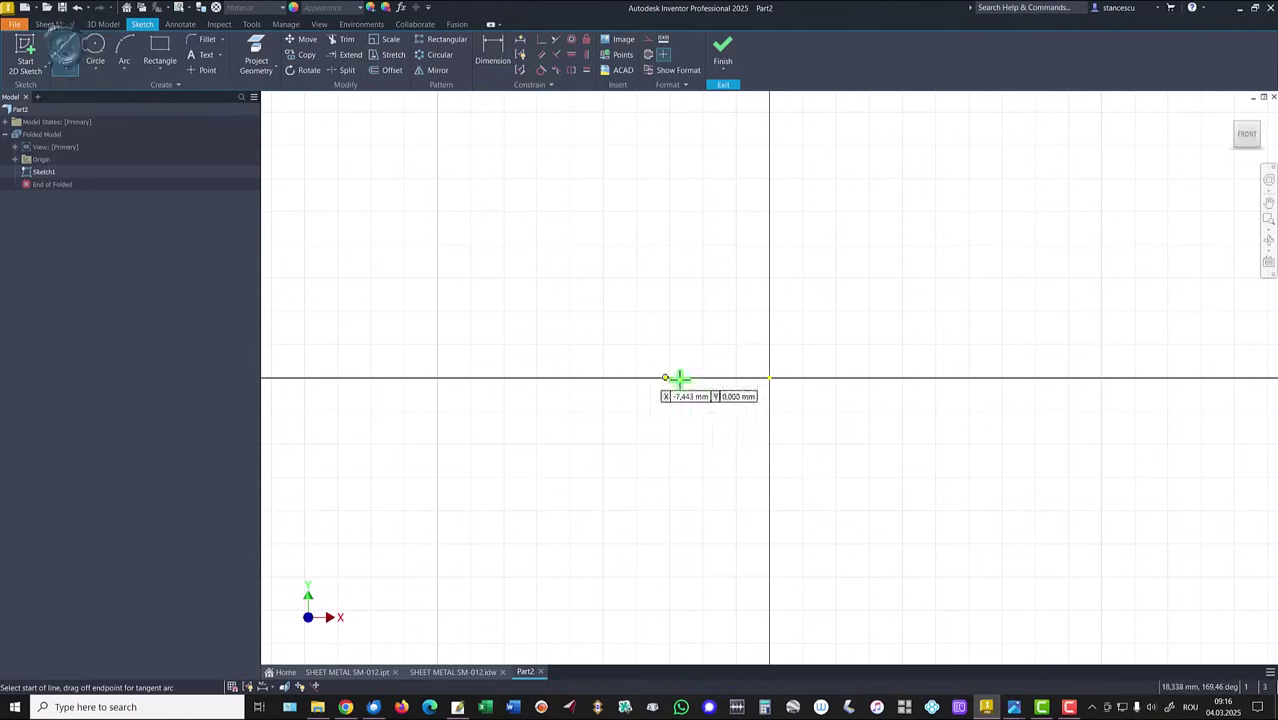
click(768, 378)
click(473, 379)
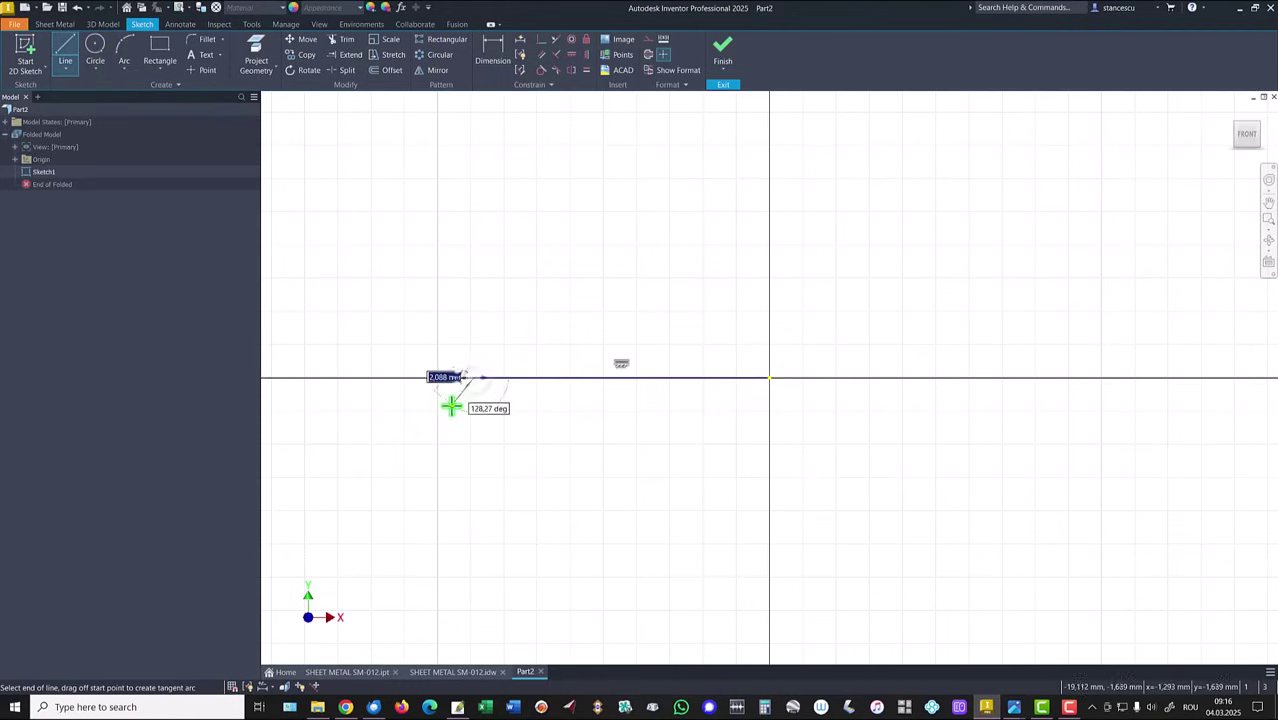
click(382, 410)
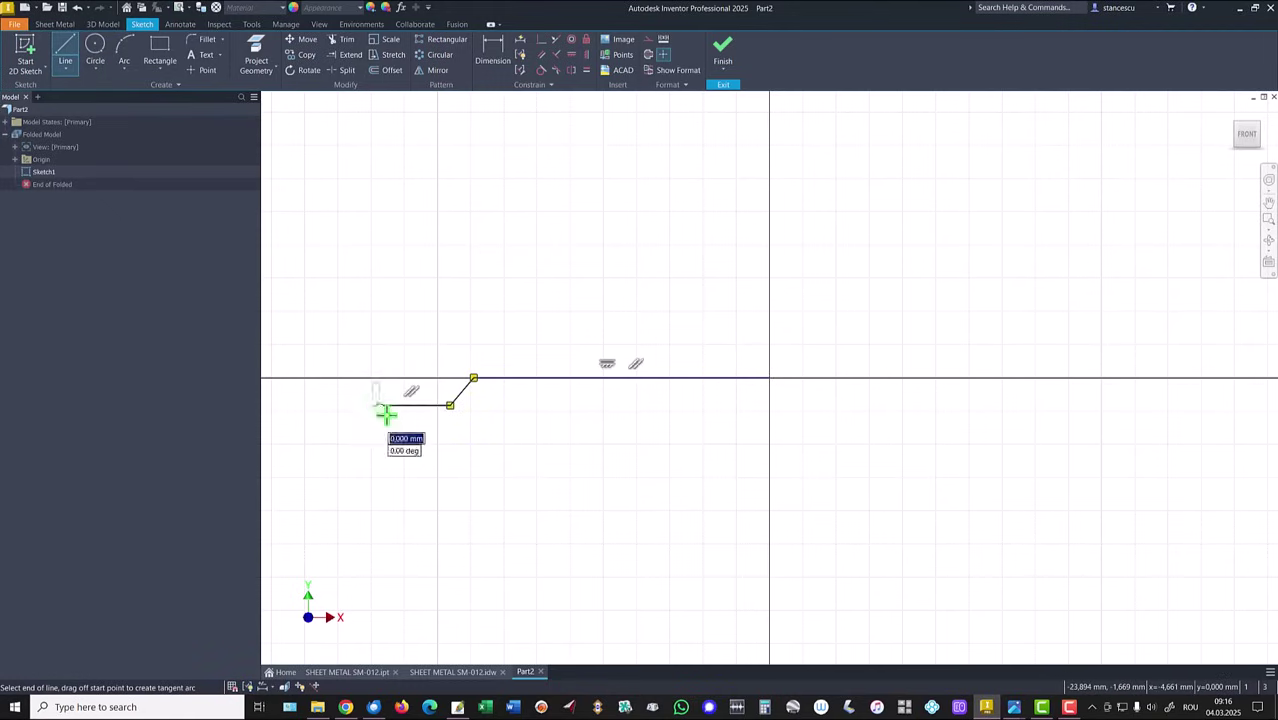
click(394, 437)
key(Escape)
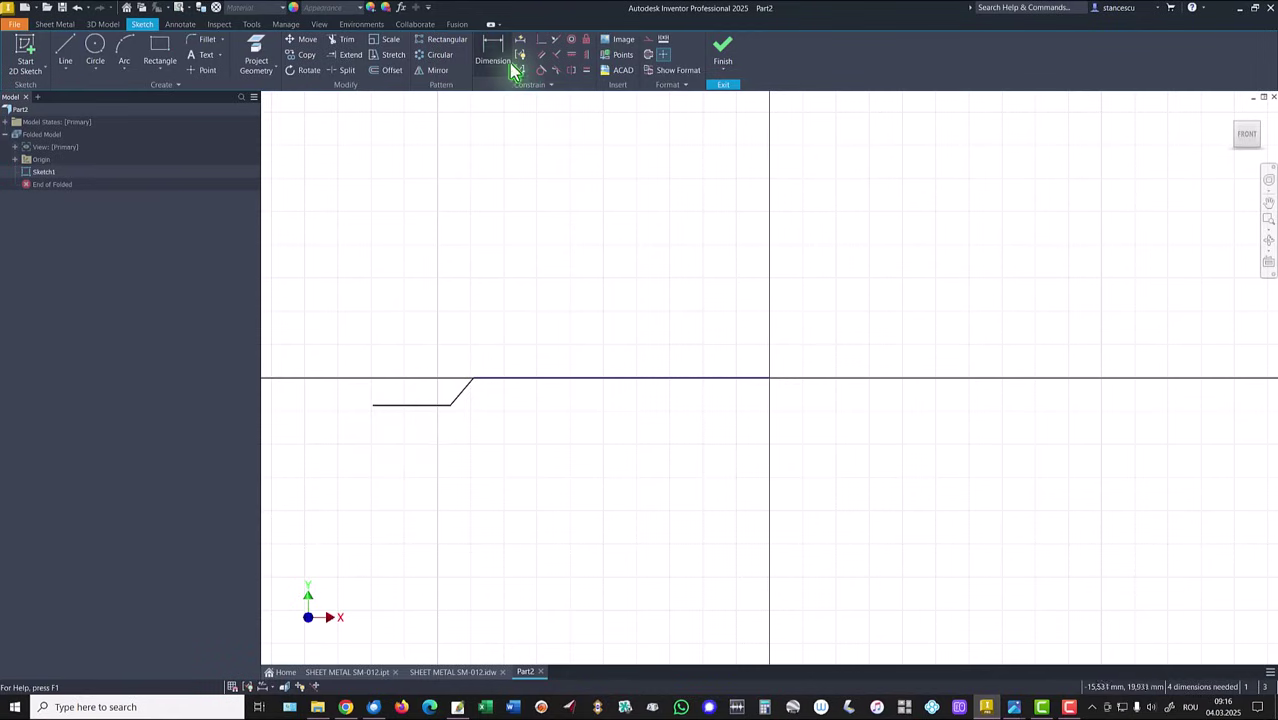
Dimension the sloping segment at 45°.
click(494, 50)
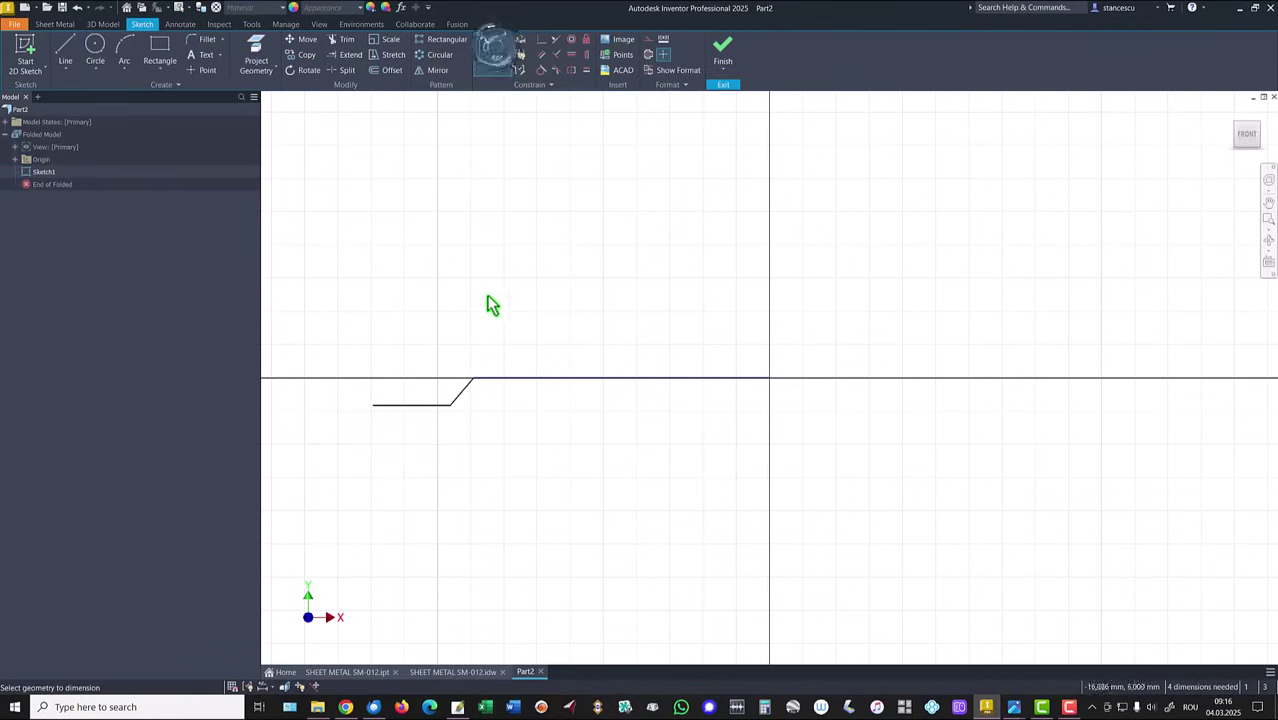
click(463, 386)
click(465, 395)
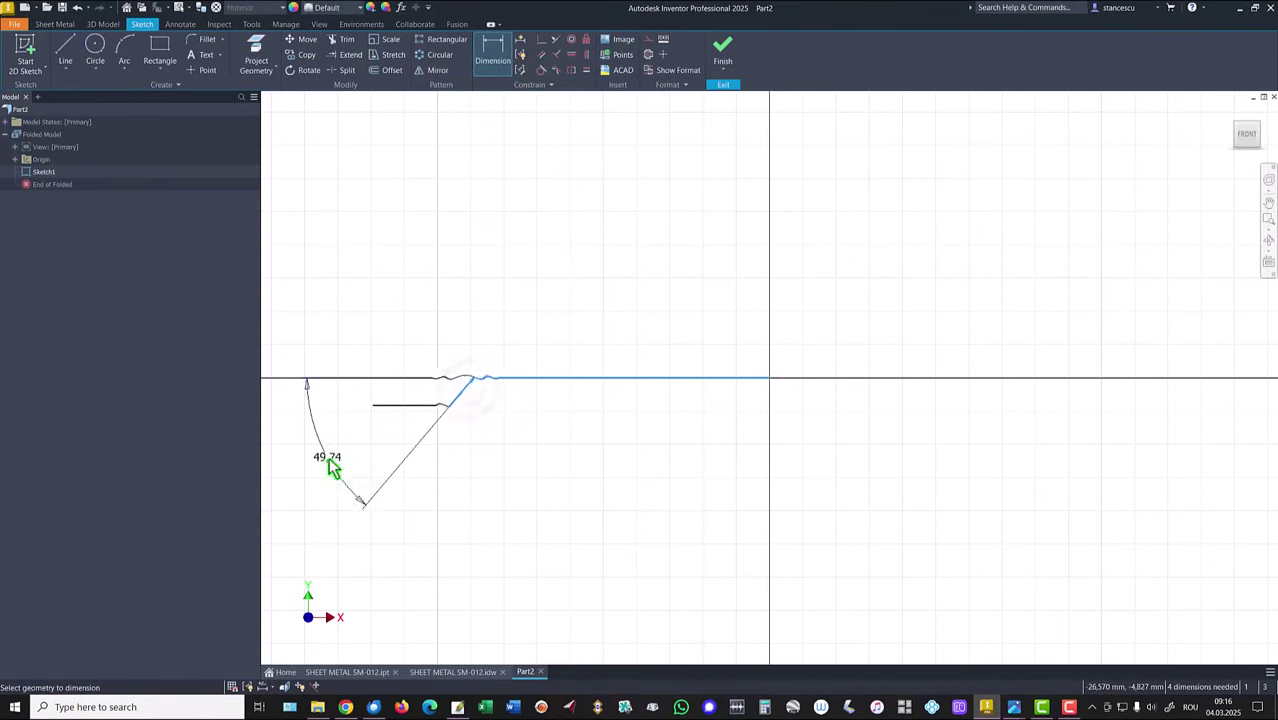
click(333, 460)
text(45)
key(Return)
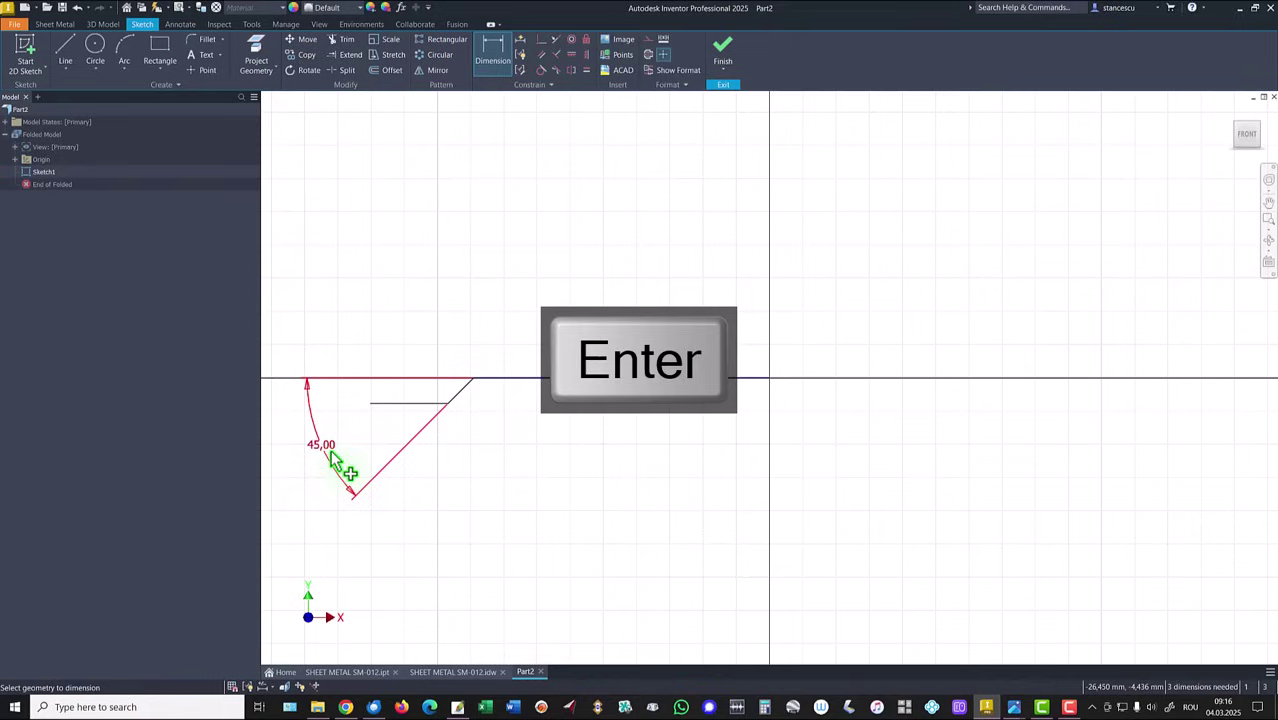
Dimension the half-widths 50 and 35 (70/2), fit the view and finish the sketch.
click(370, 403)
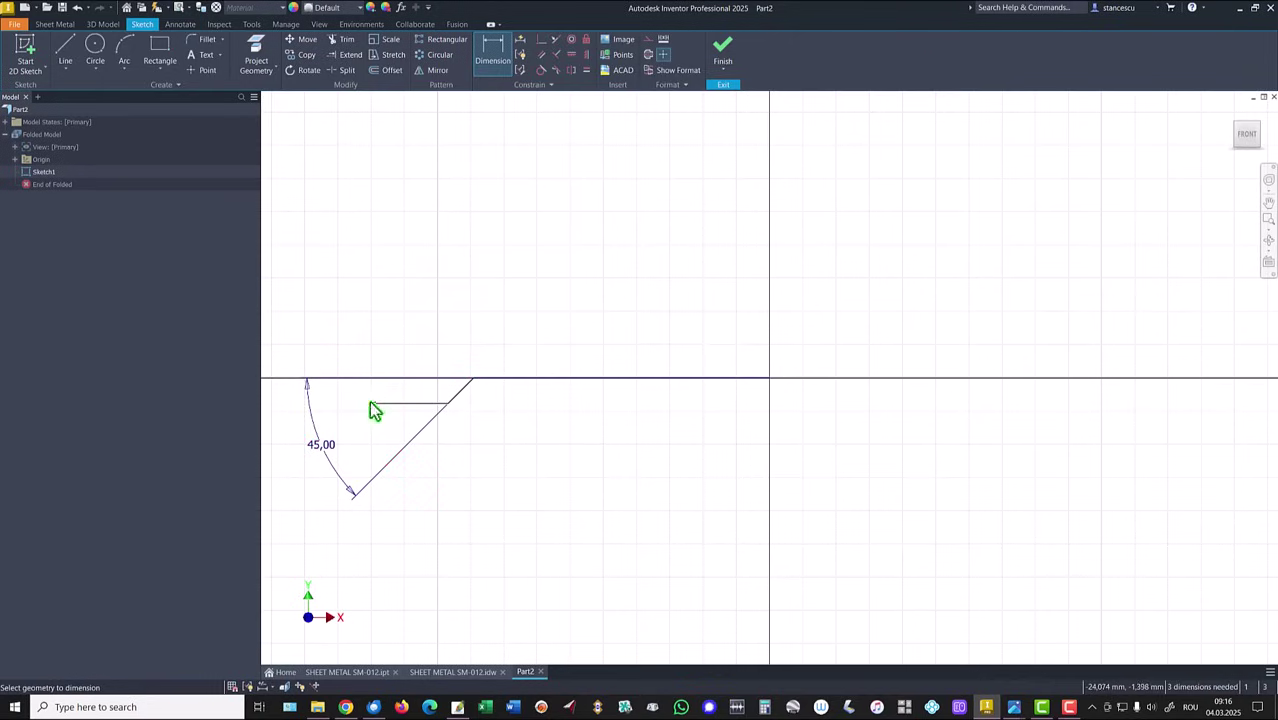
click(769, 377)
click(605, 267)
text(100/2)
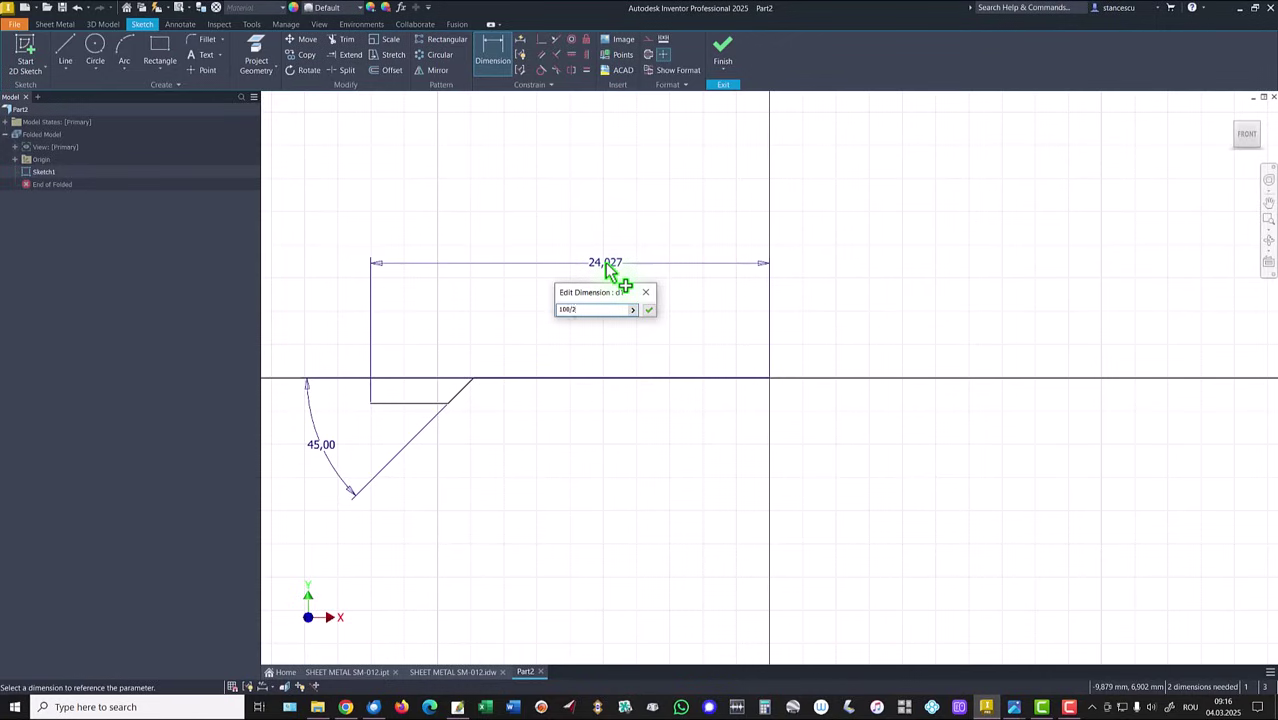
key(Return)
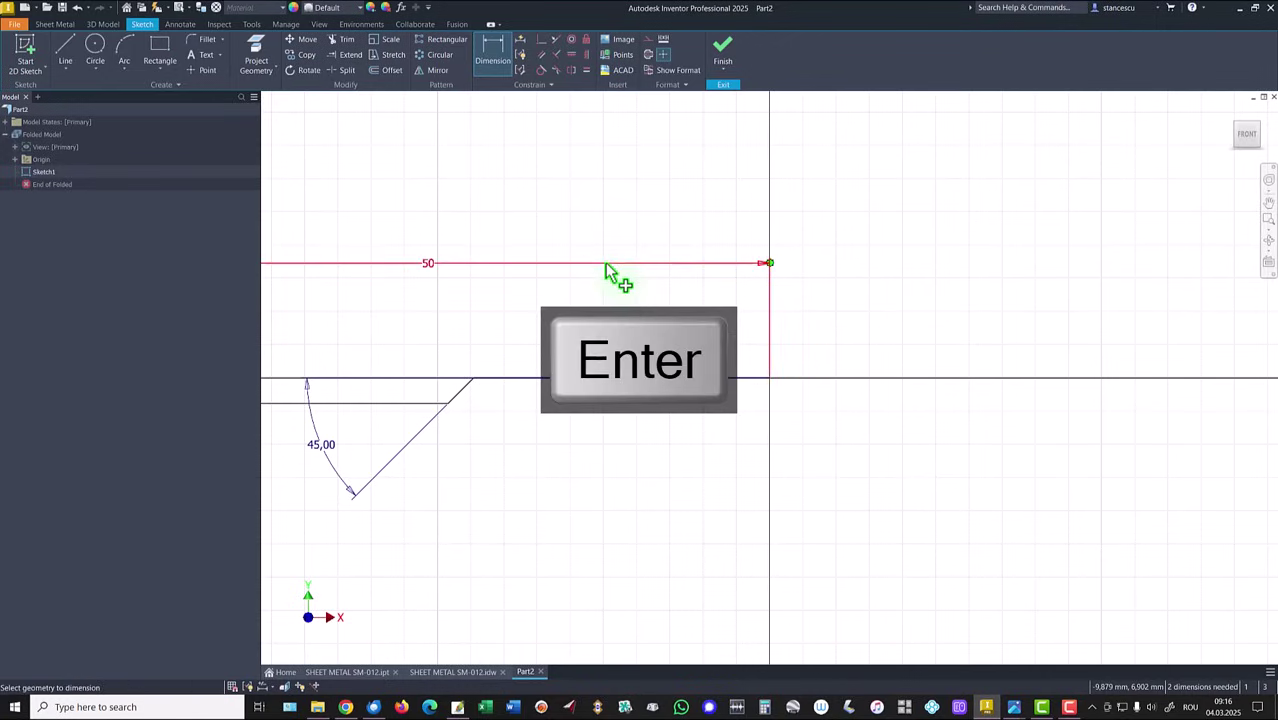
click(474, 378)
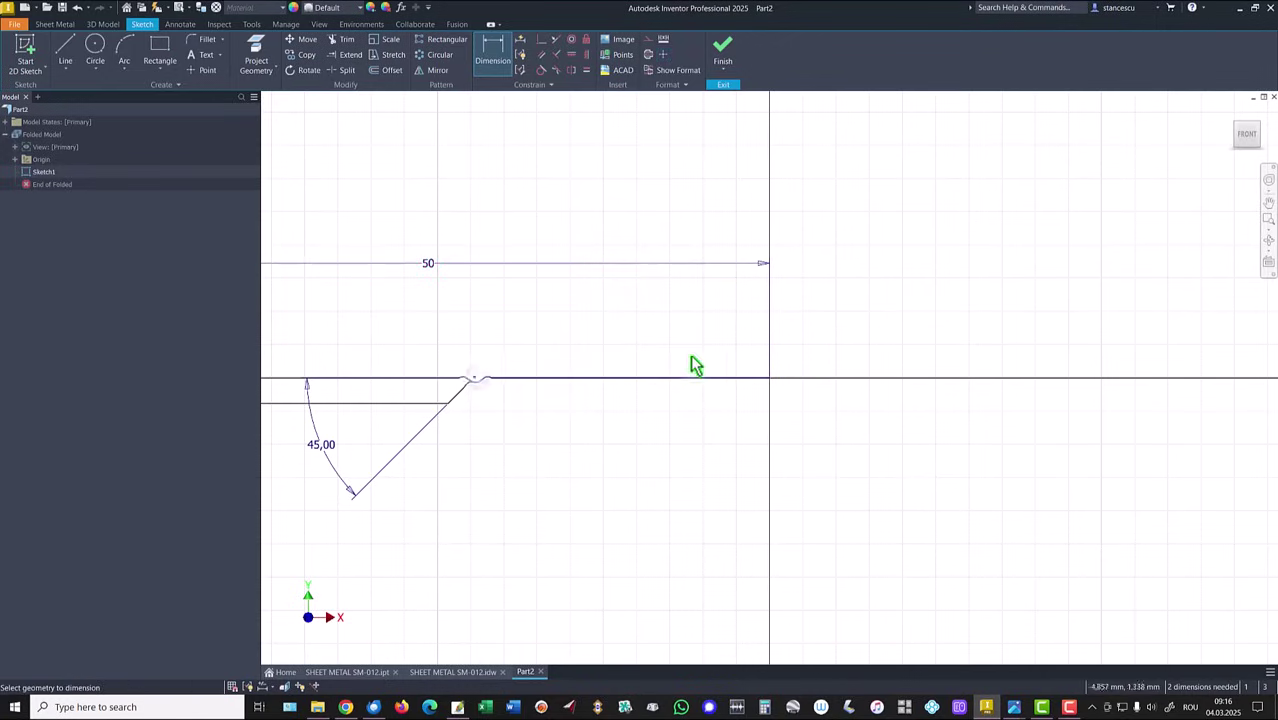
click(769, 378)
click(640, 317)
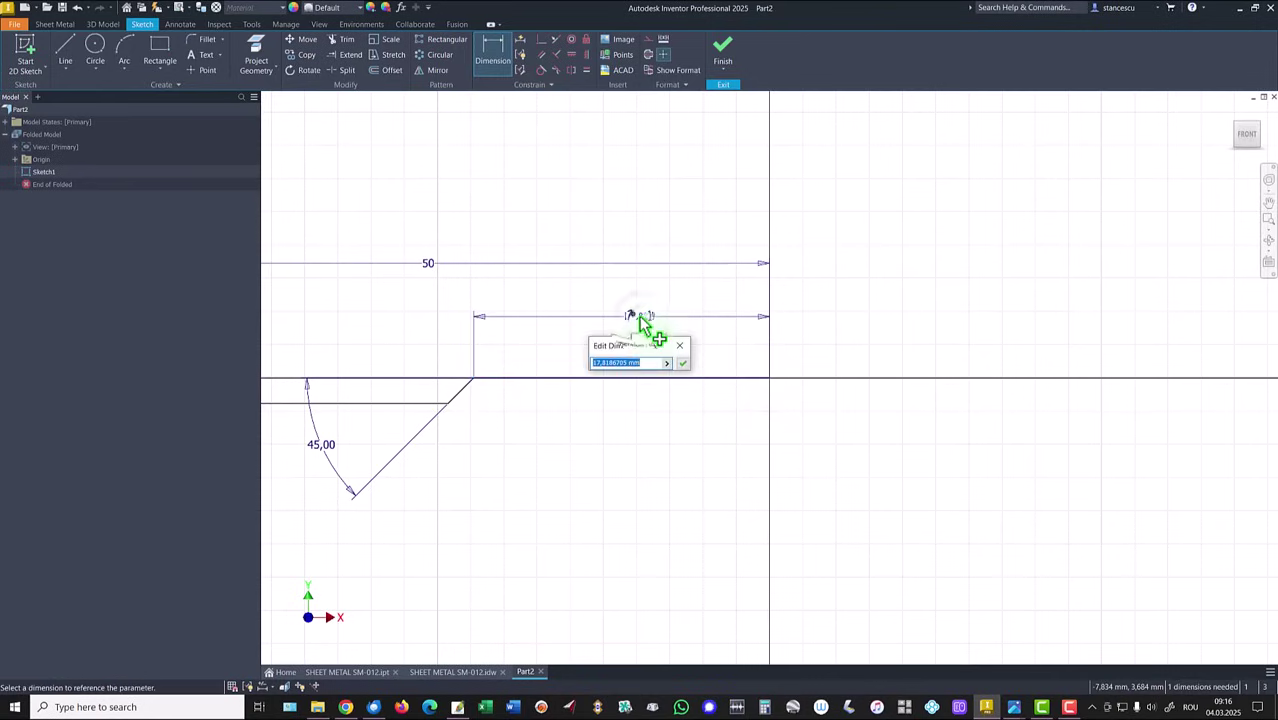
text(7)
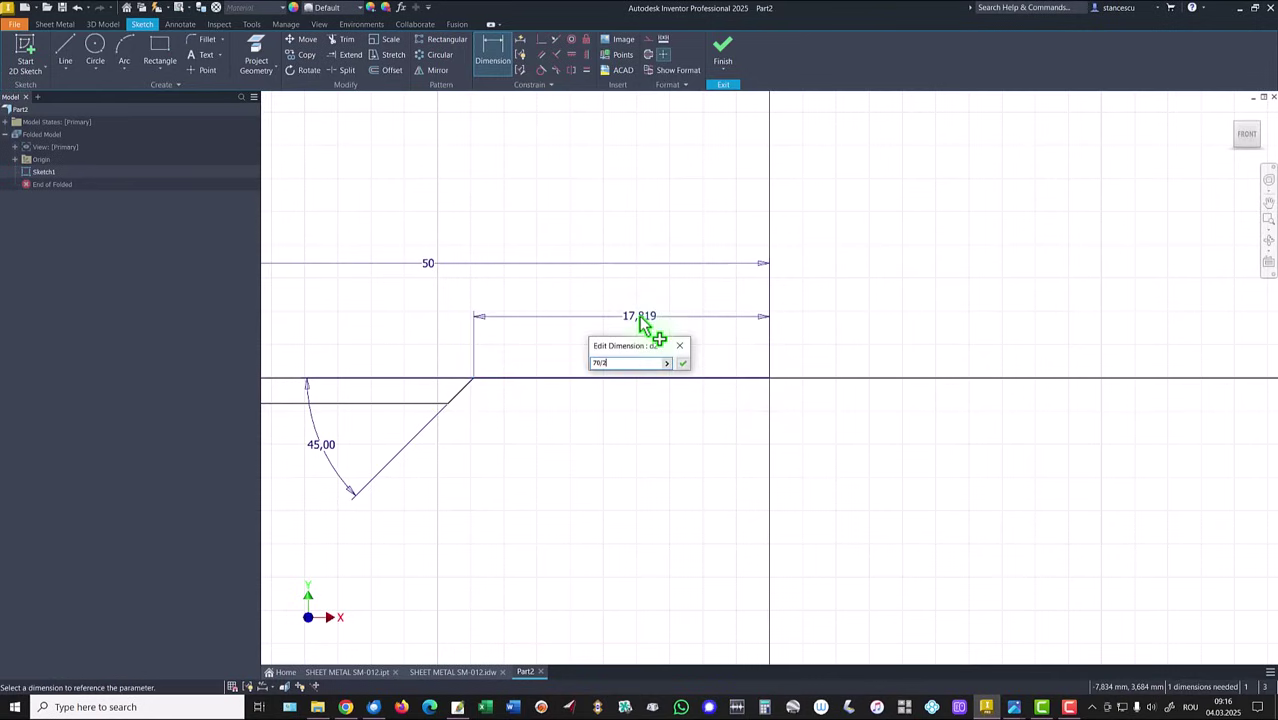
text(0/2)
key(Return)
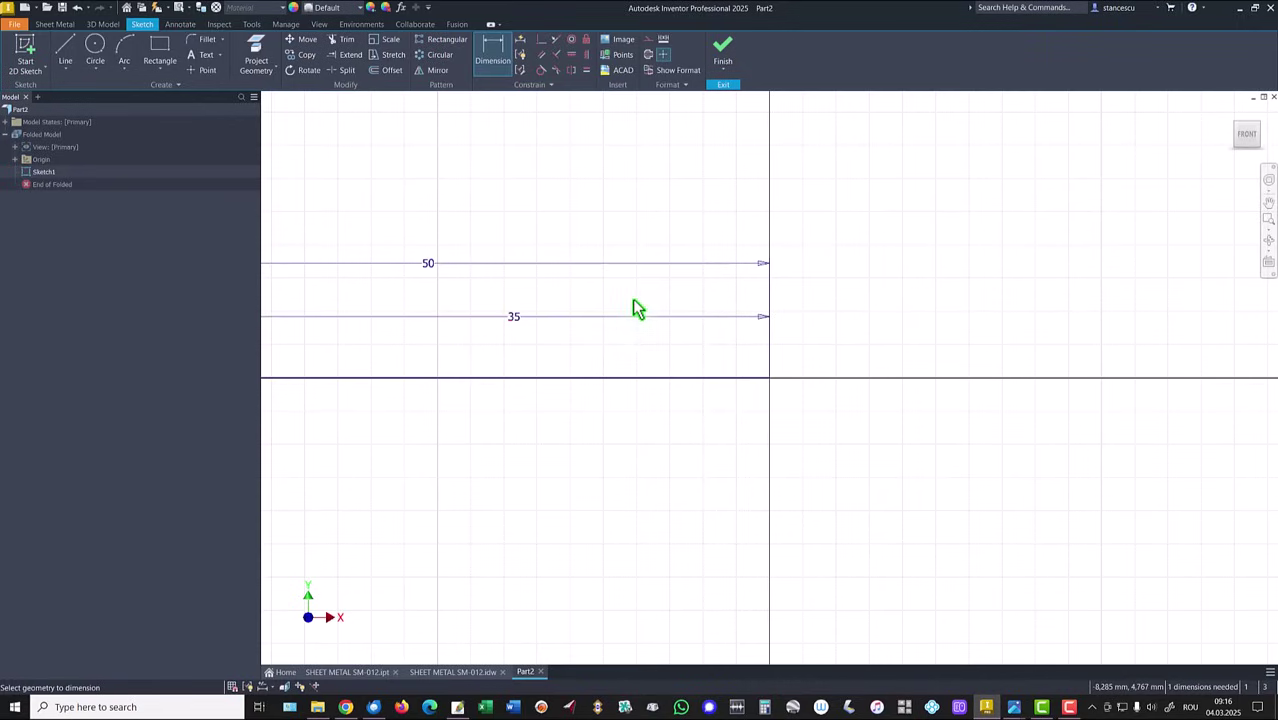
key(Home)
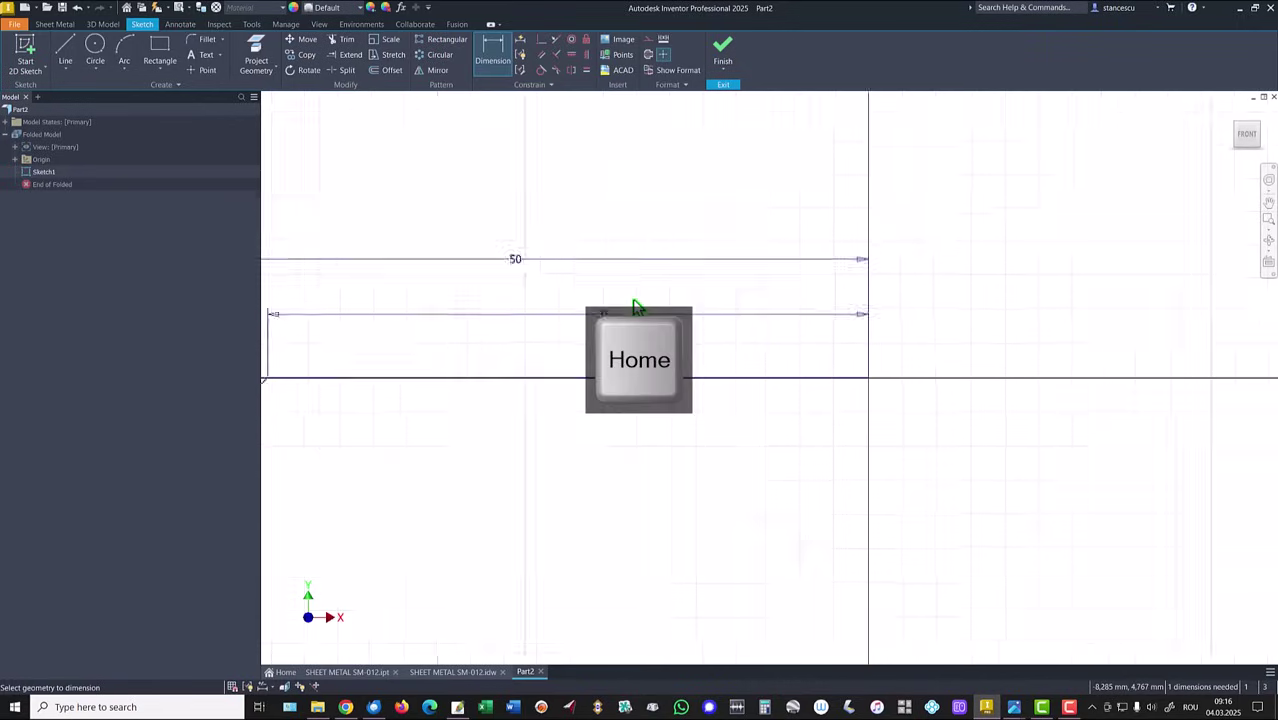
click(722, 48)
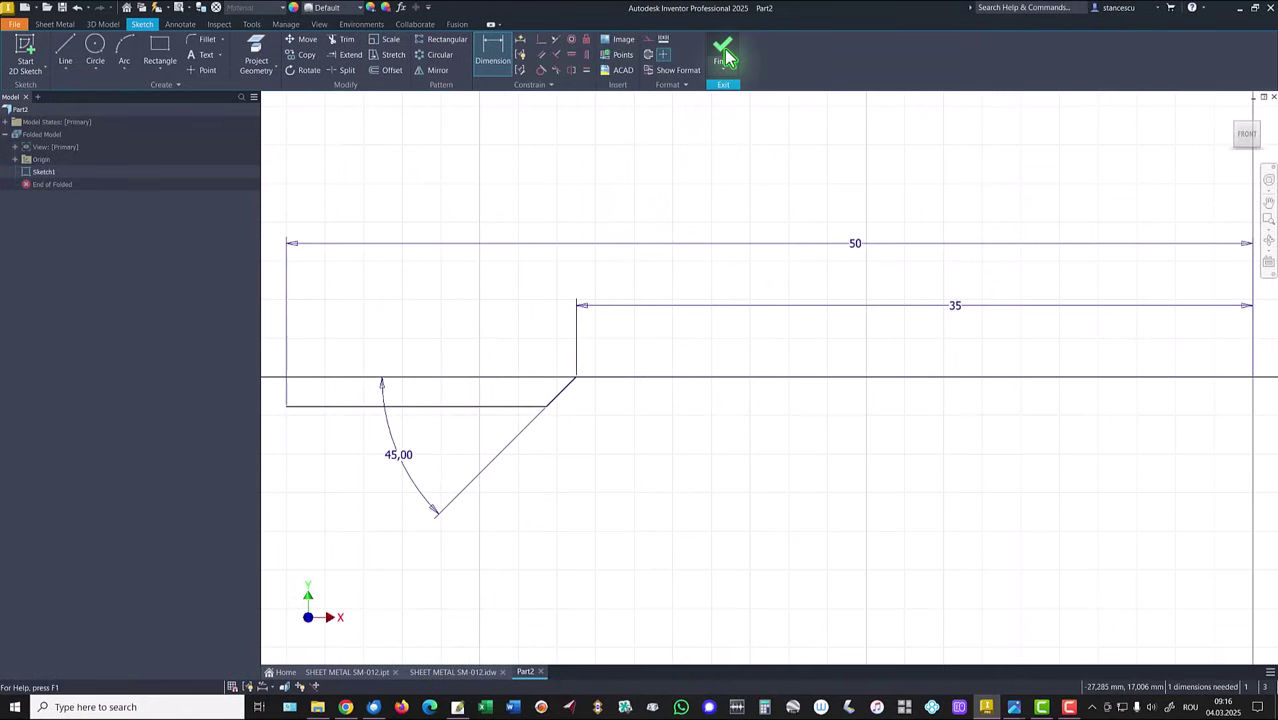
Return Part2 to Home view and check the reference drawing before switching back.
key(F6)
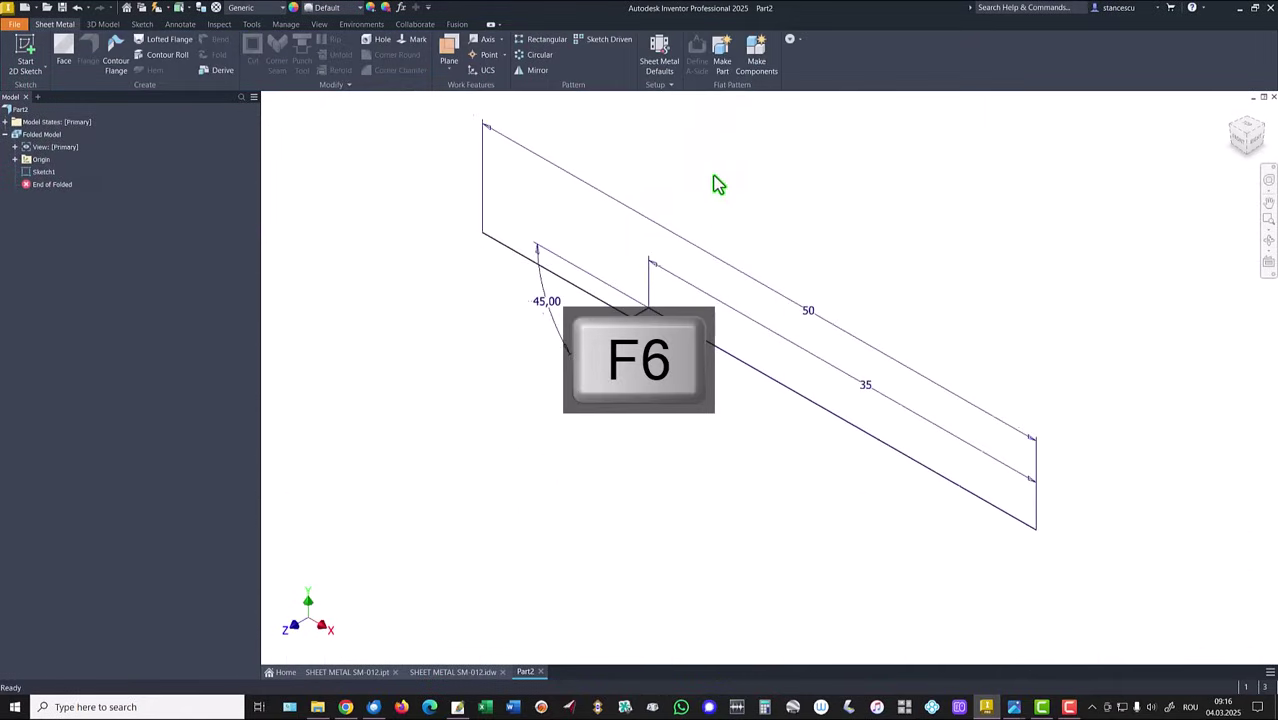
click(446, 672)
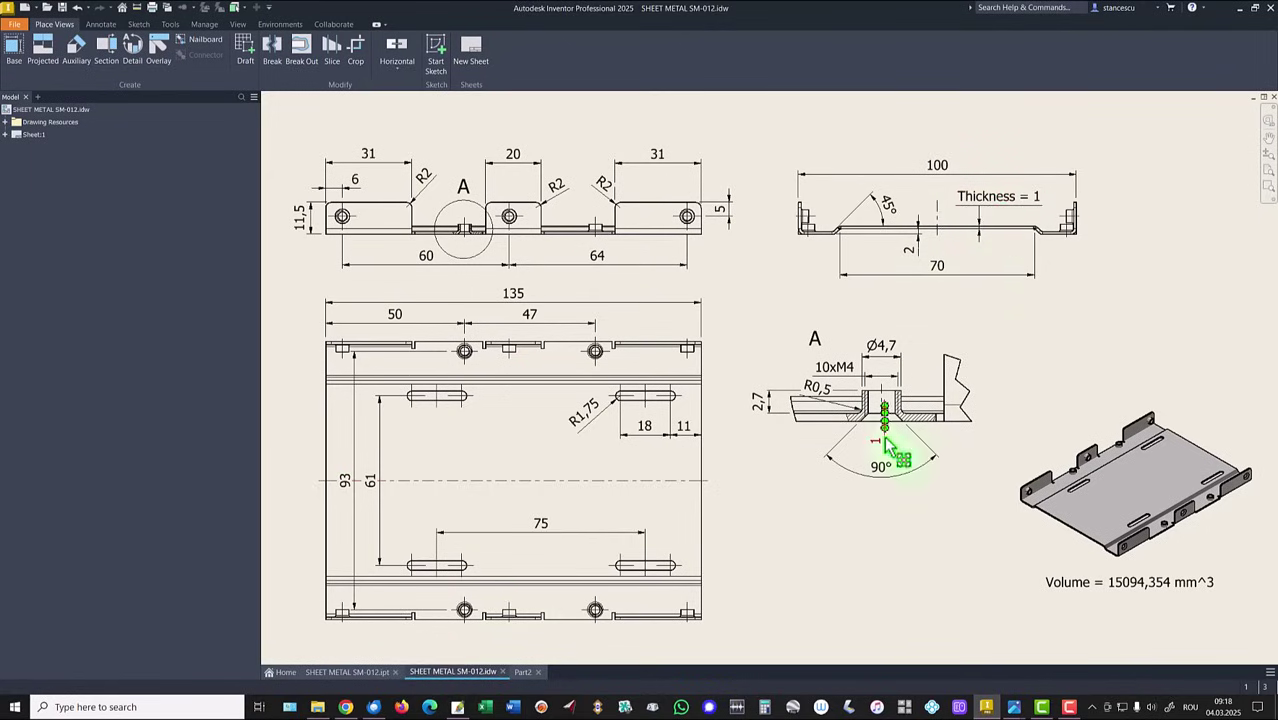
click(520, 674)
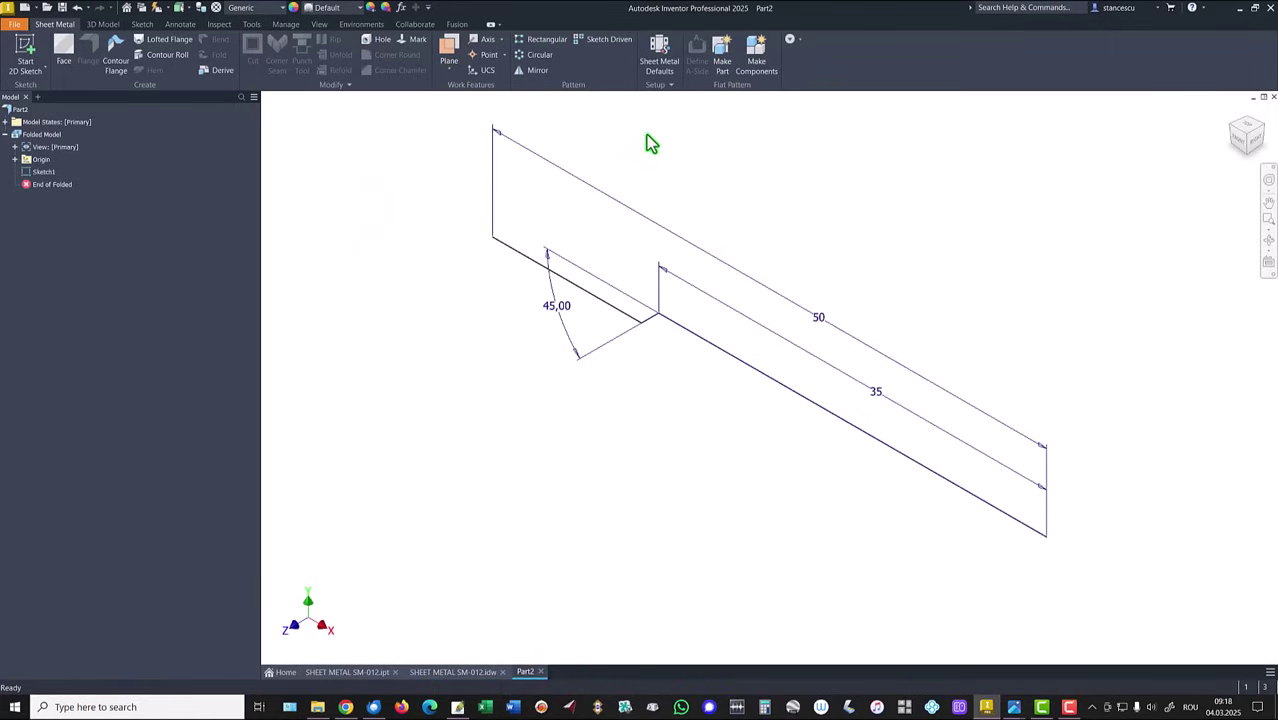
In Sheet Metal Defaults, clear Use Thickness from Rule and set thickness to 1 mm.
click(657, 58)
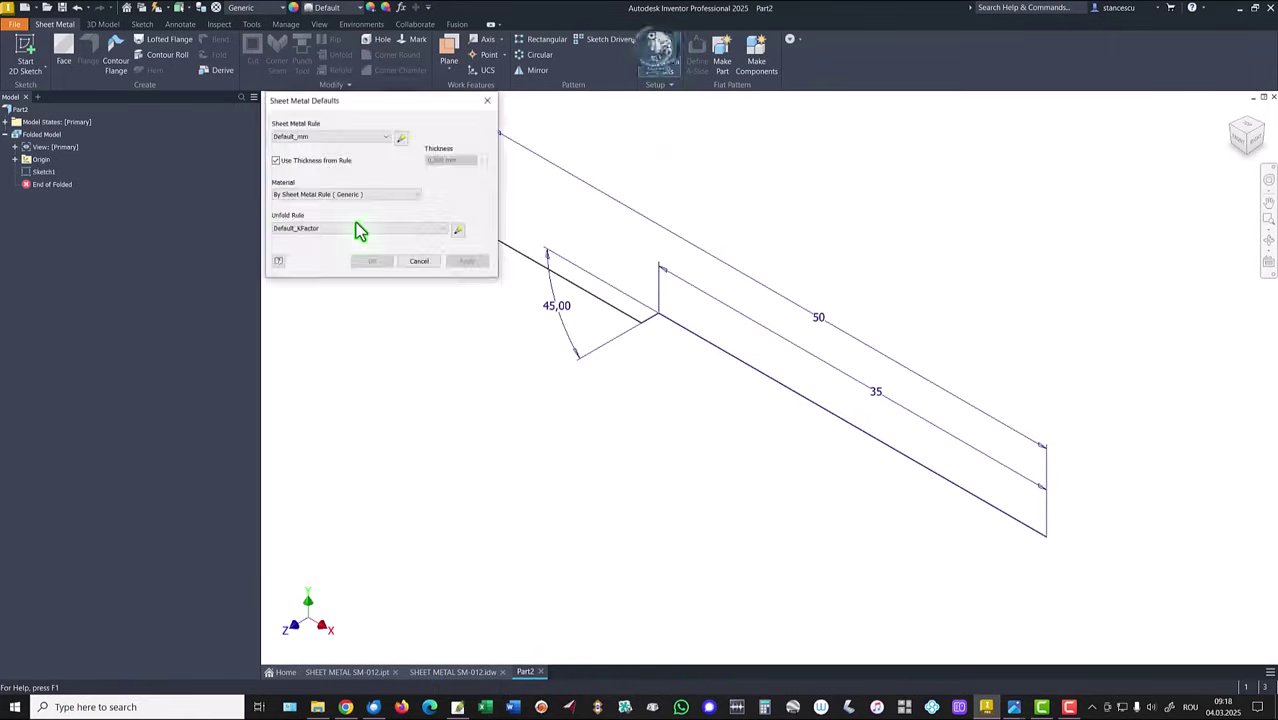
click(278, 162)
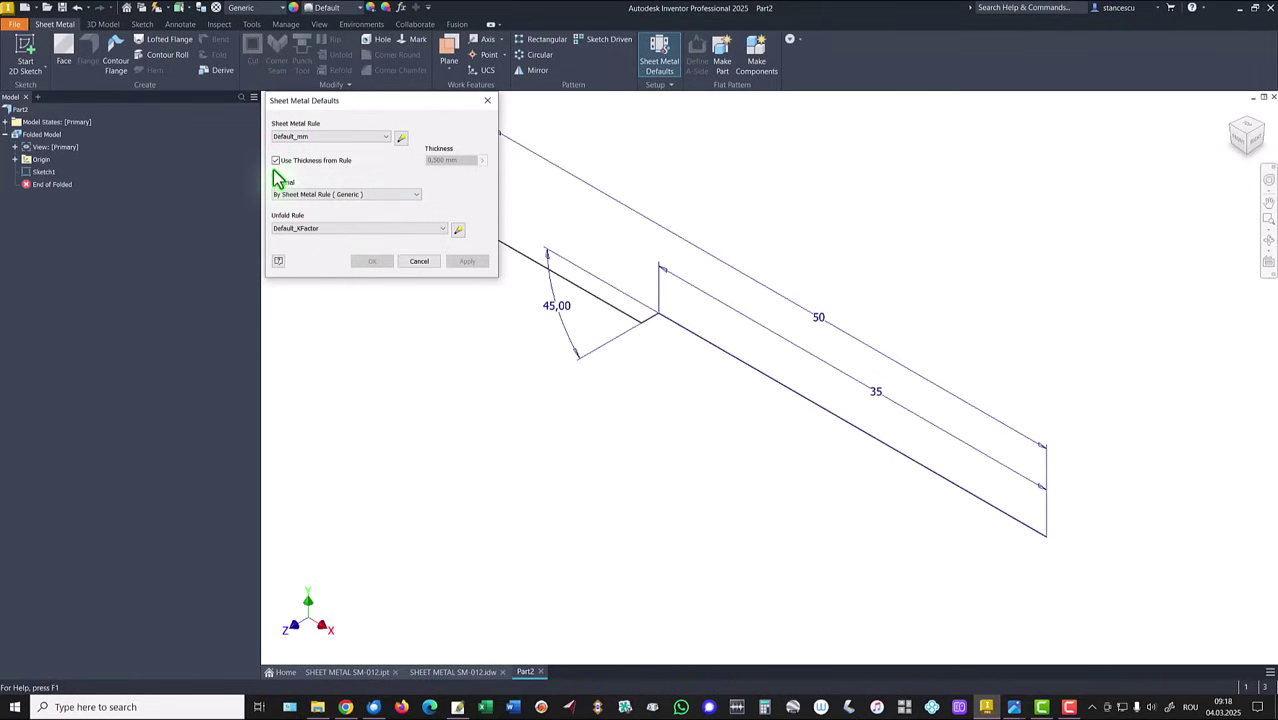
click(278, 162)
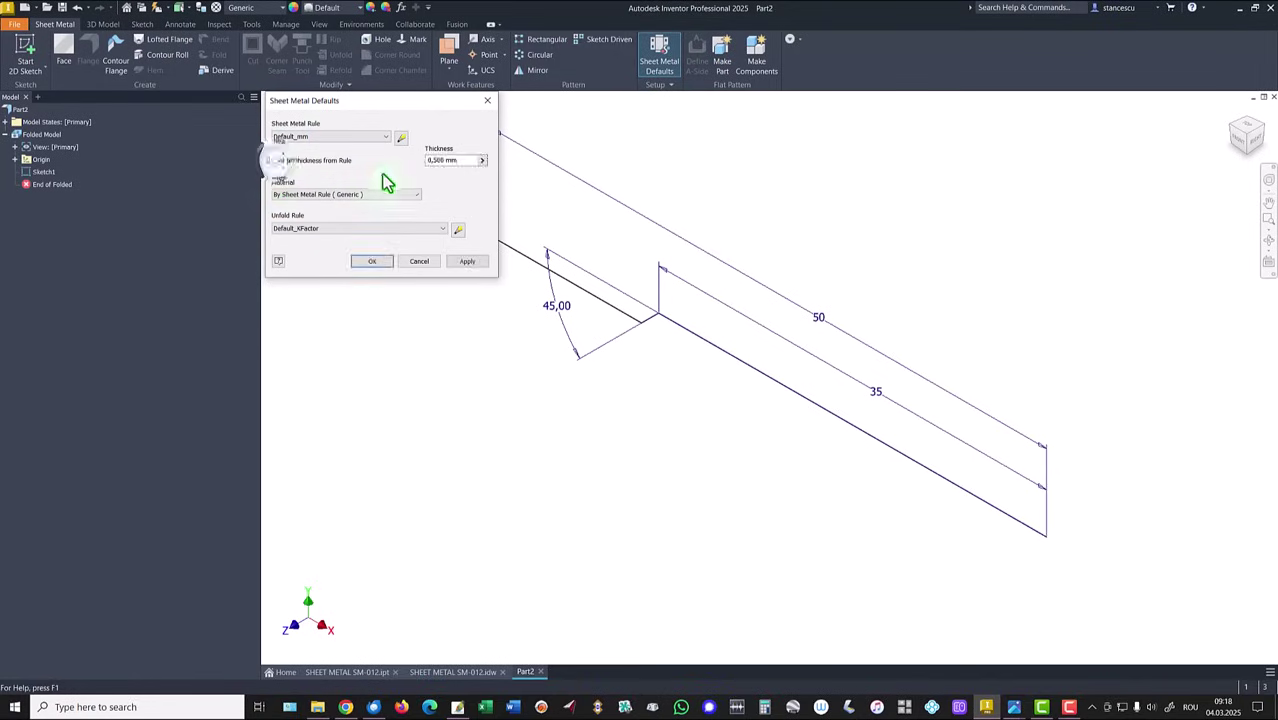
click(466, 160)
text(1)
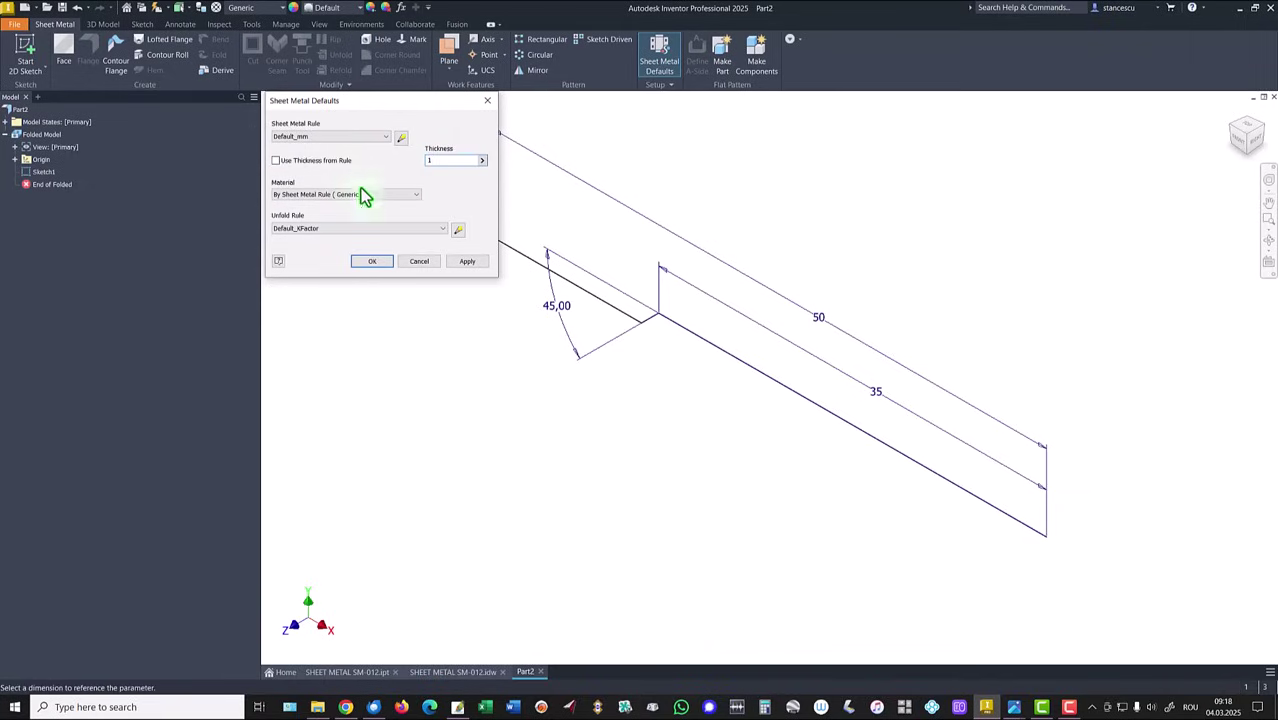
click(372, 261)
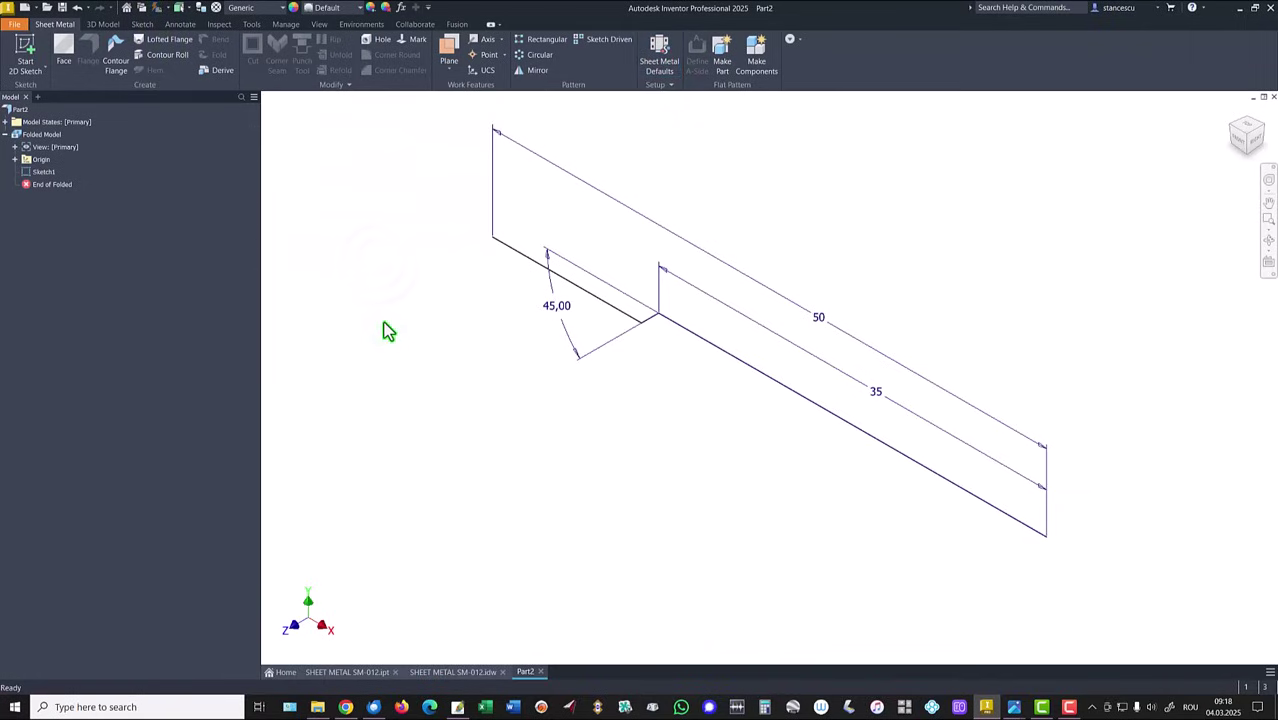
Create a Contour Flange from the profile with Distance A 135 mm across the full width.
click(116, 62)
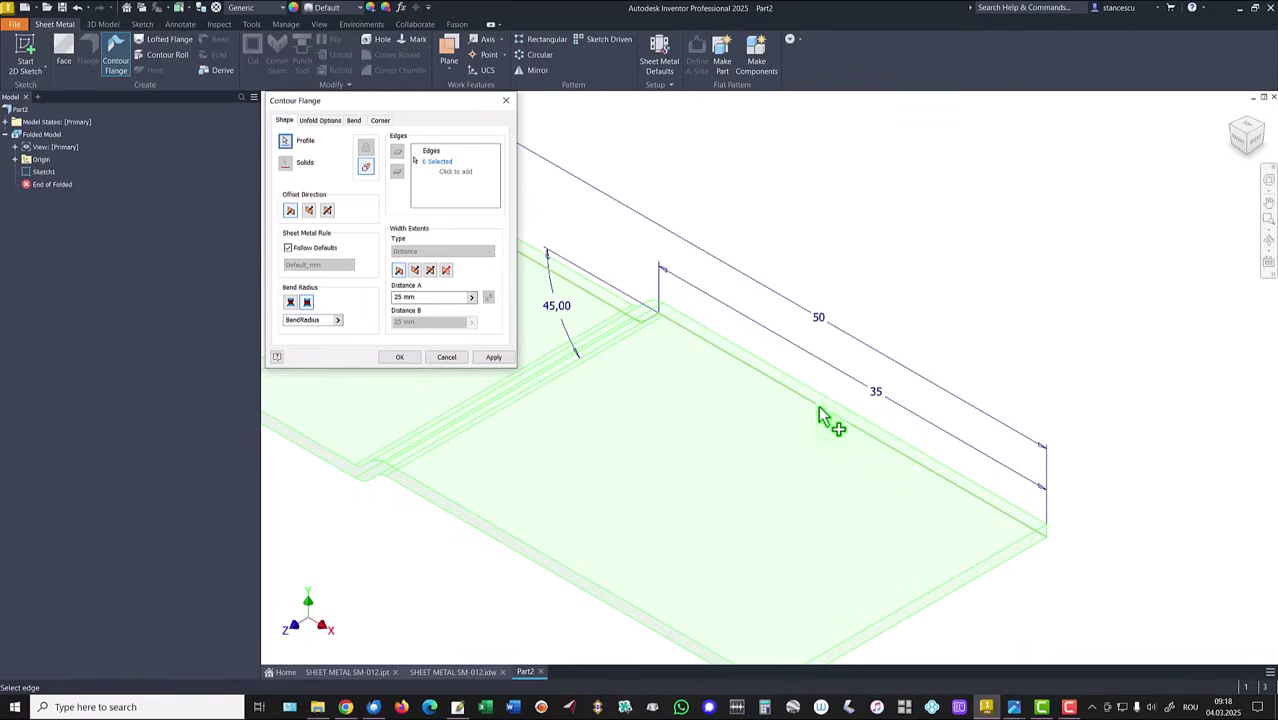
click(428, 296)
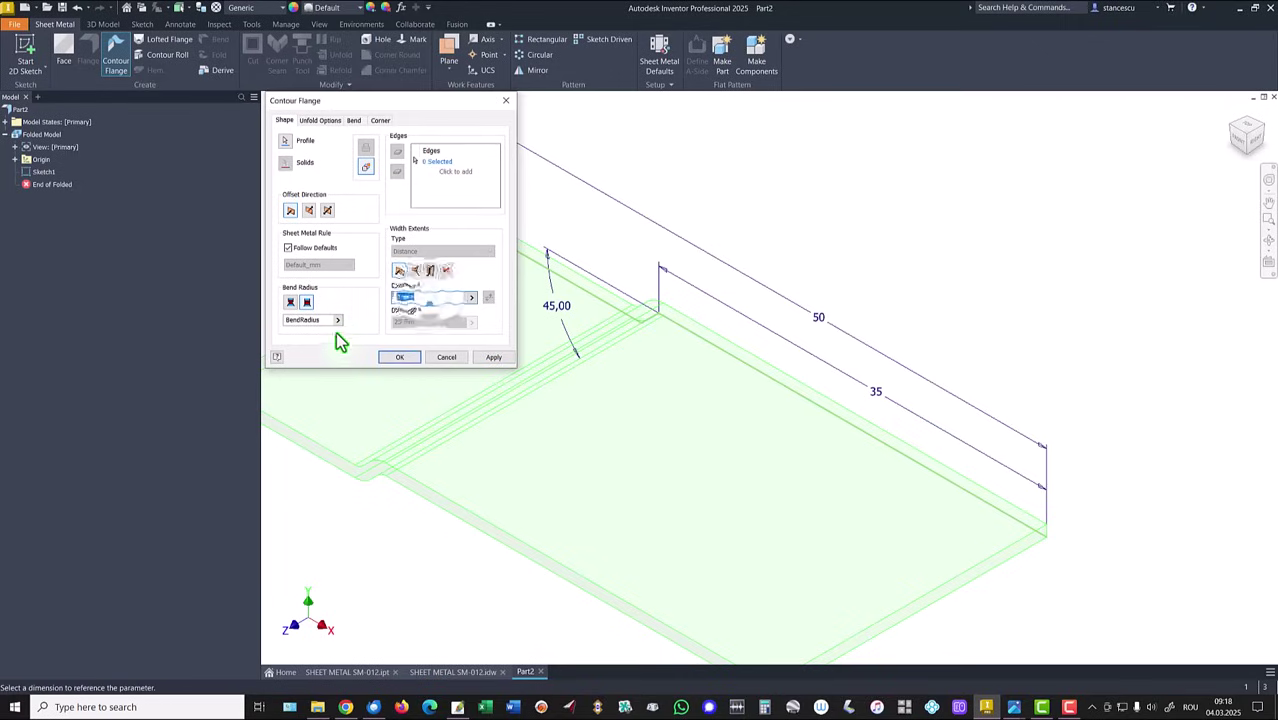
text(135)
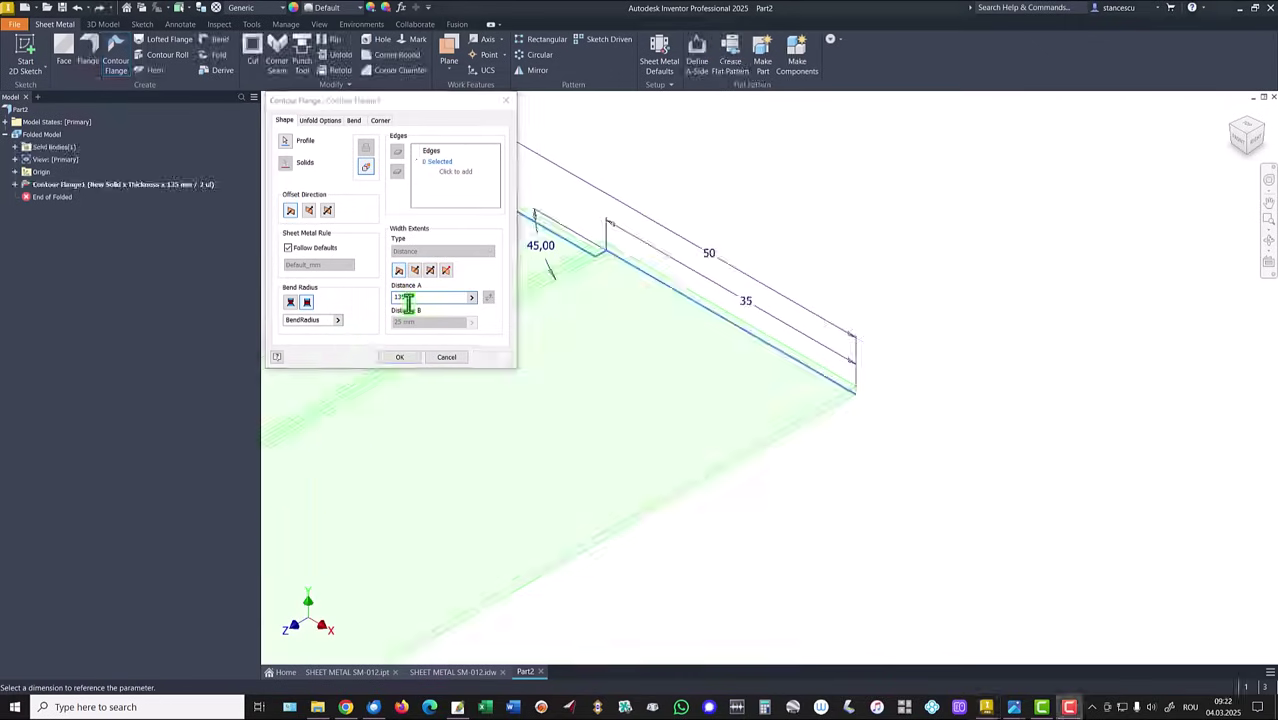
click(430, 271)
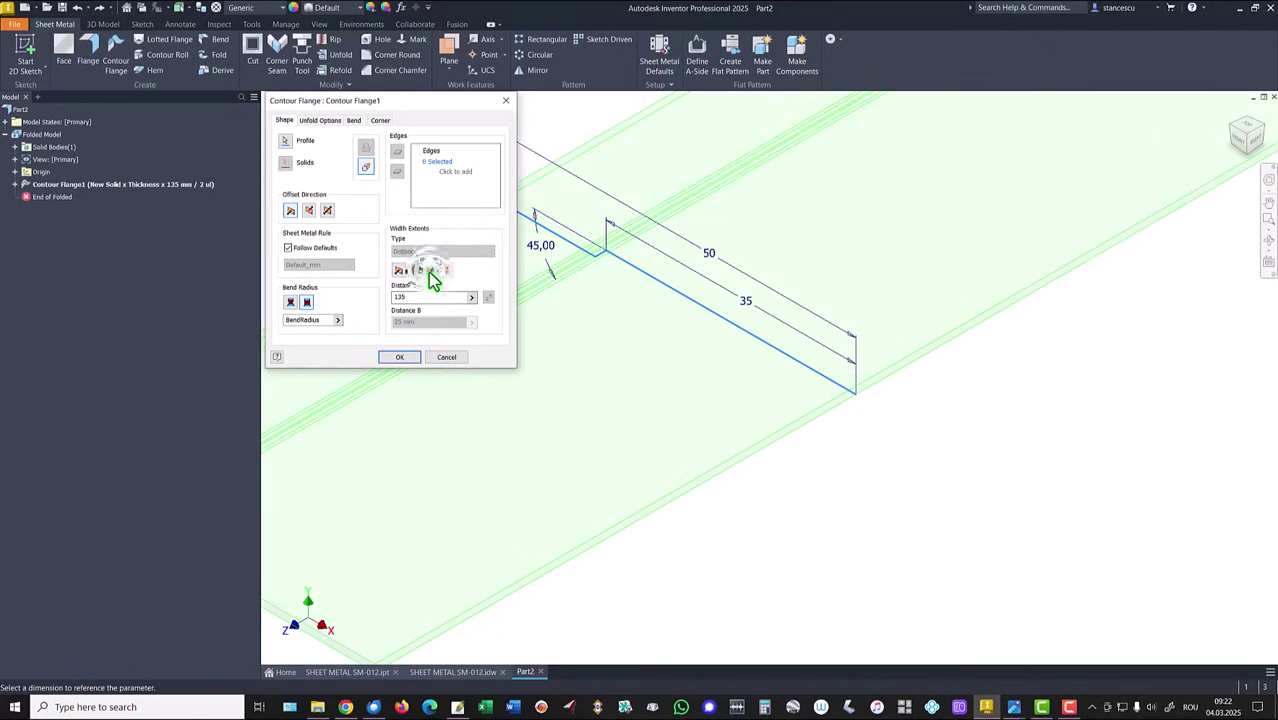
click(399, 357)
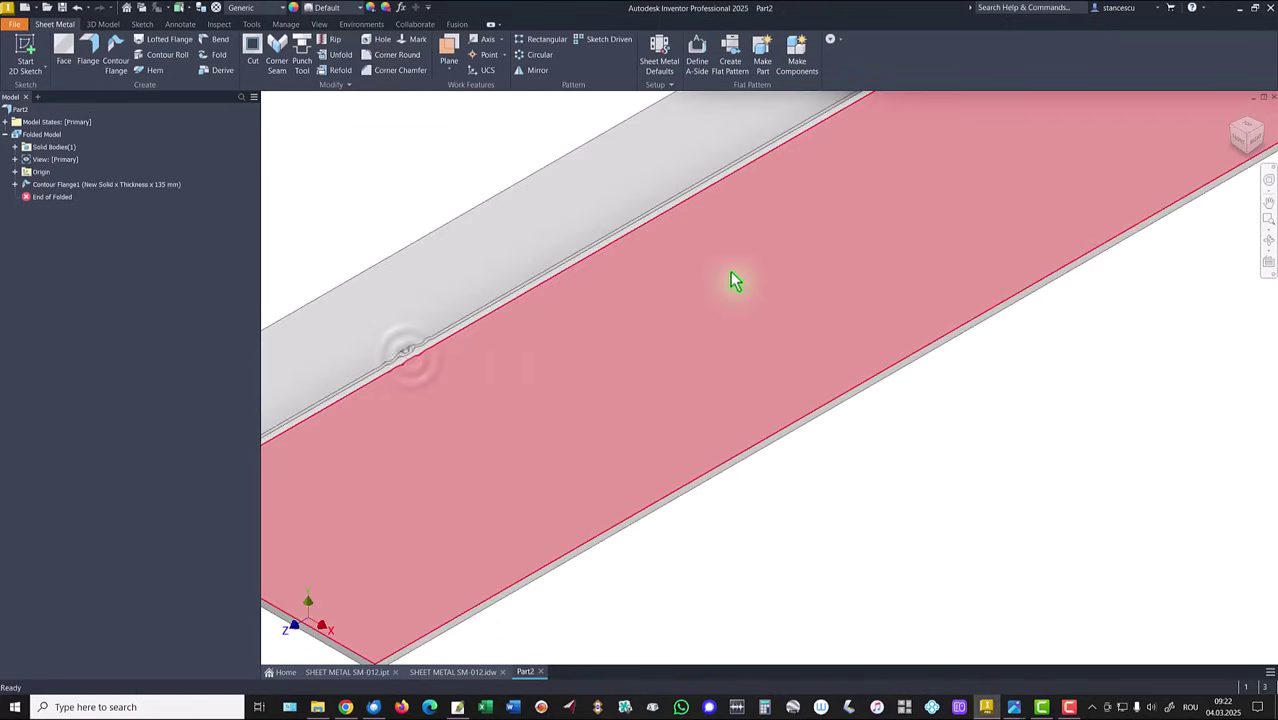
Orbit the new plate to inspect its bend, then return to Home view.
key(F6)
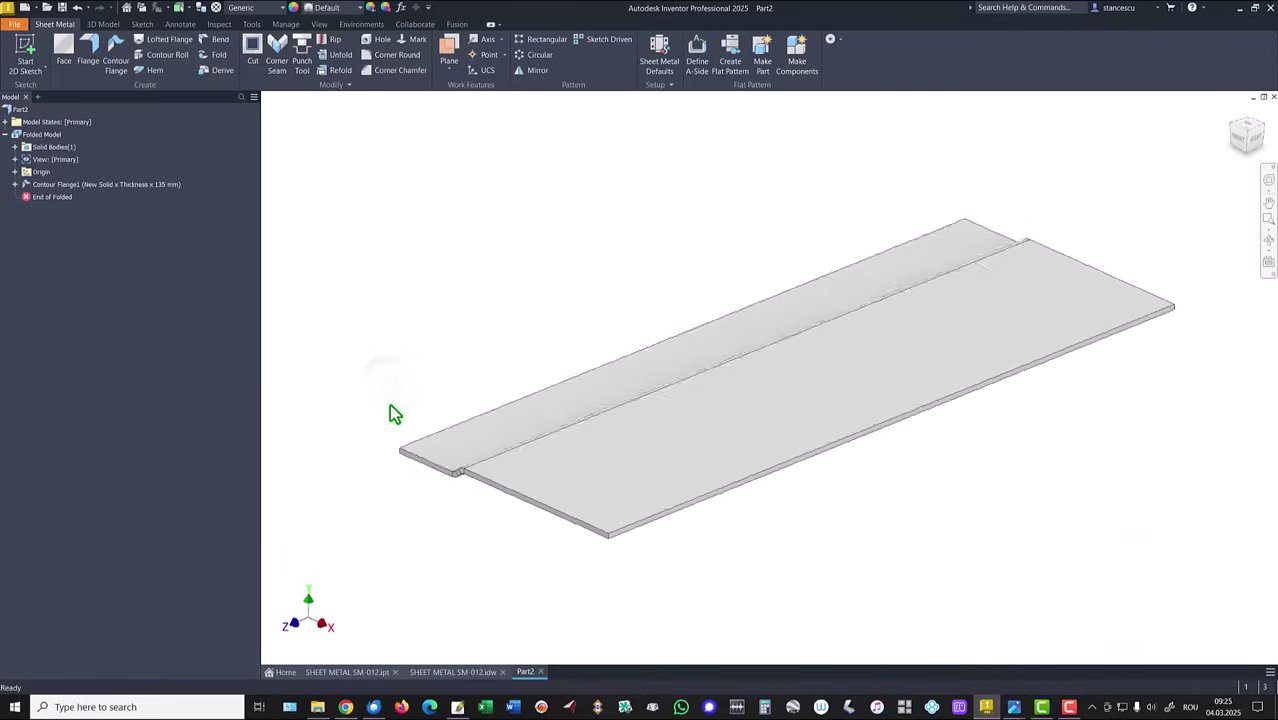
scroll(446, 440, up, 8)
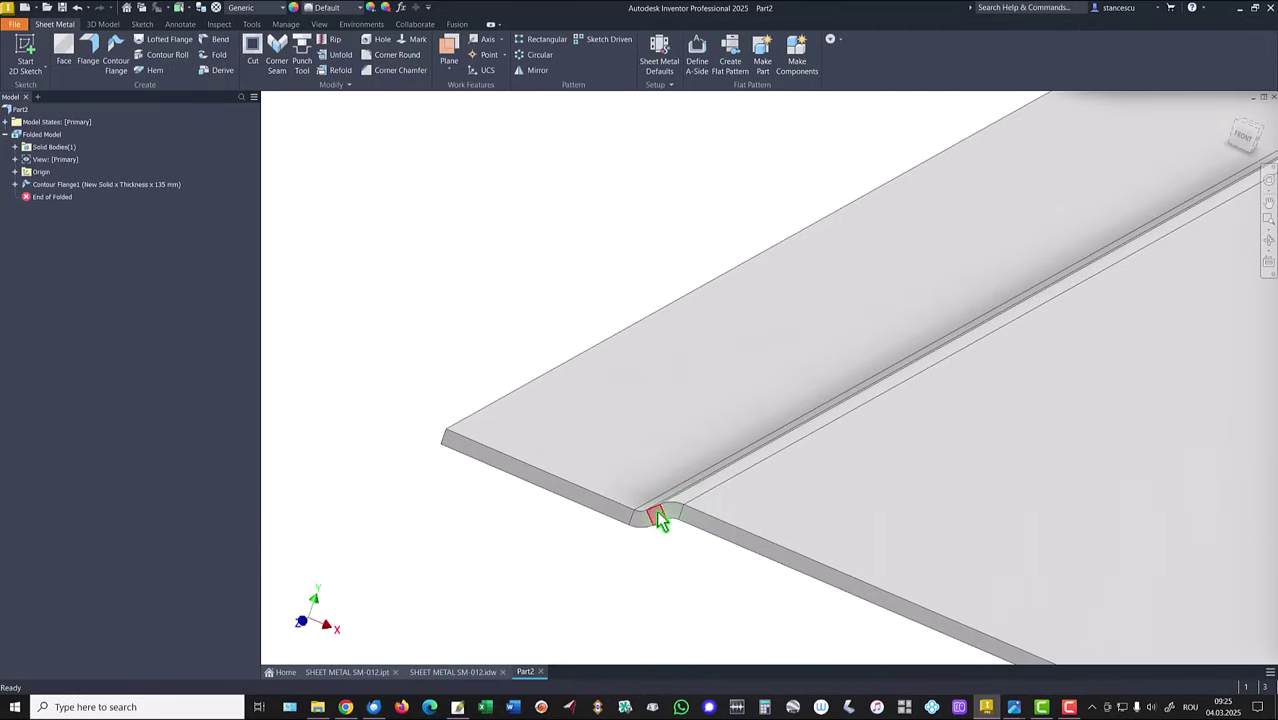
shift+middle_drag(688, 503, 786, 530)
key(F6)
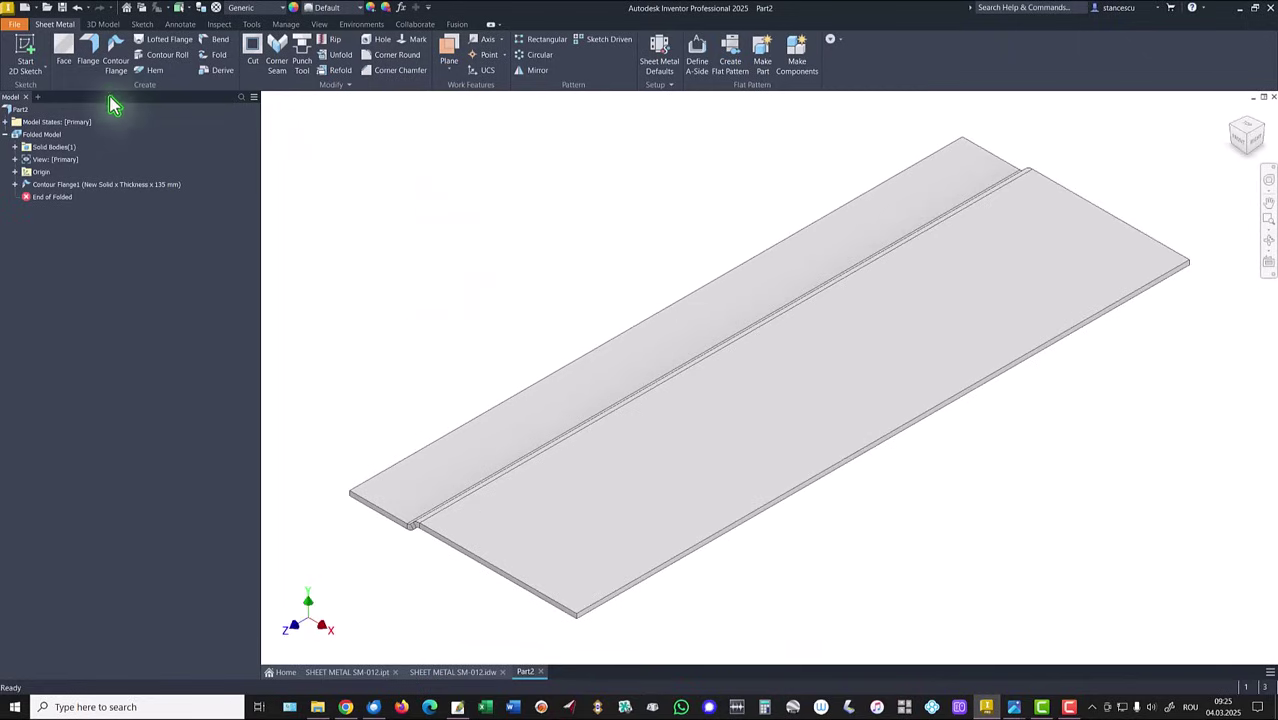
Start a flange on the plate's back edge with a 20 mm Width extent, checking the drawing.
click(89, 50)
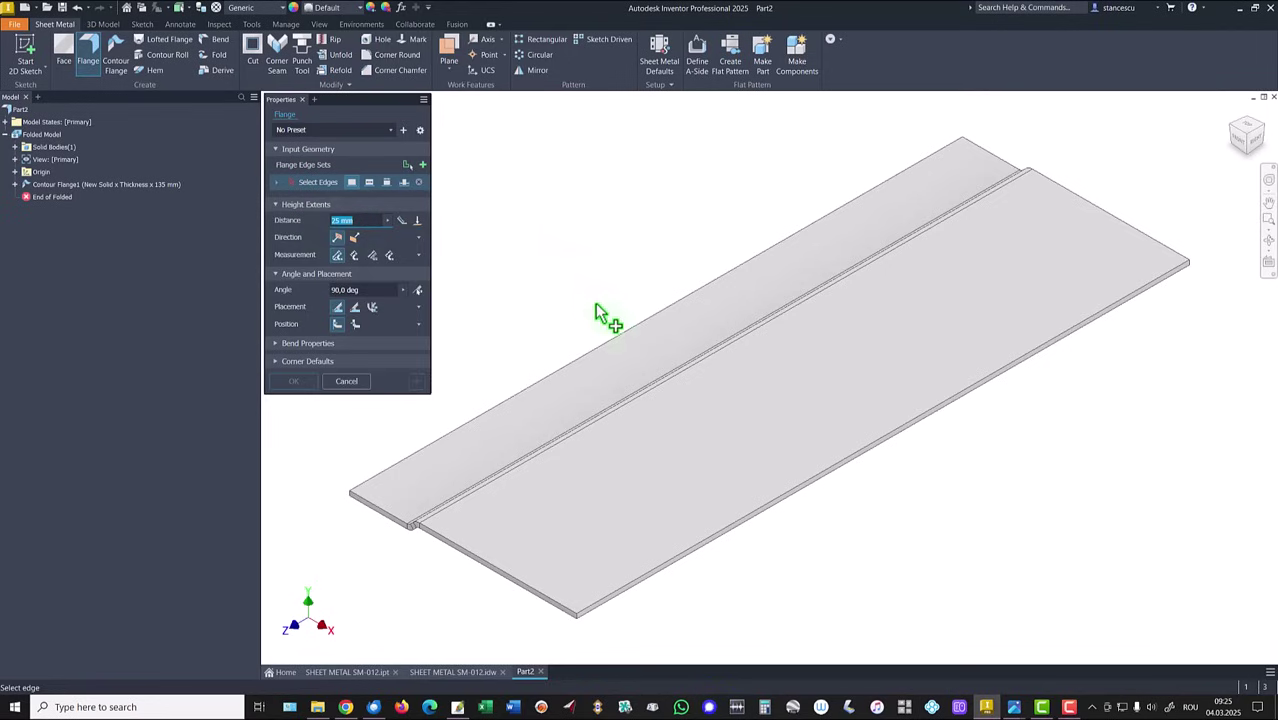
click(608, 343)
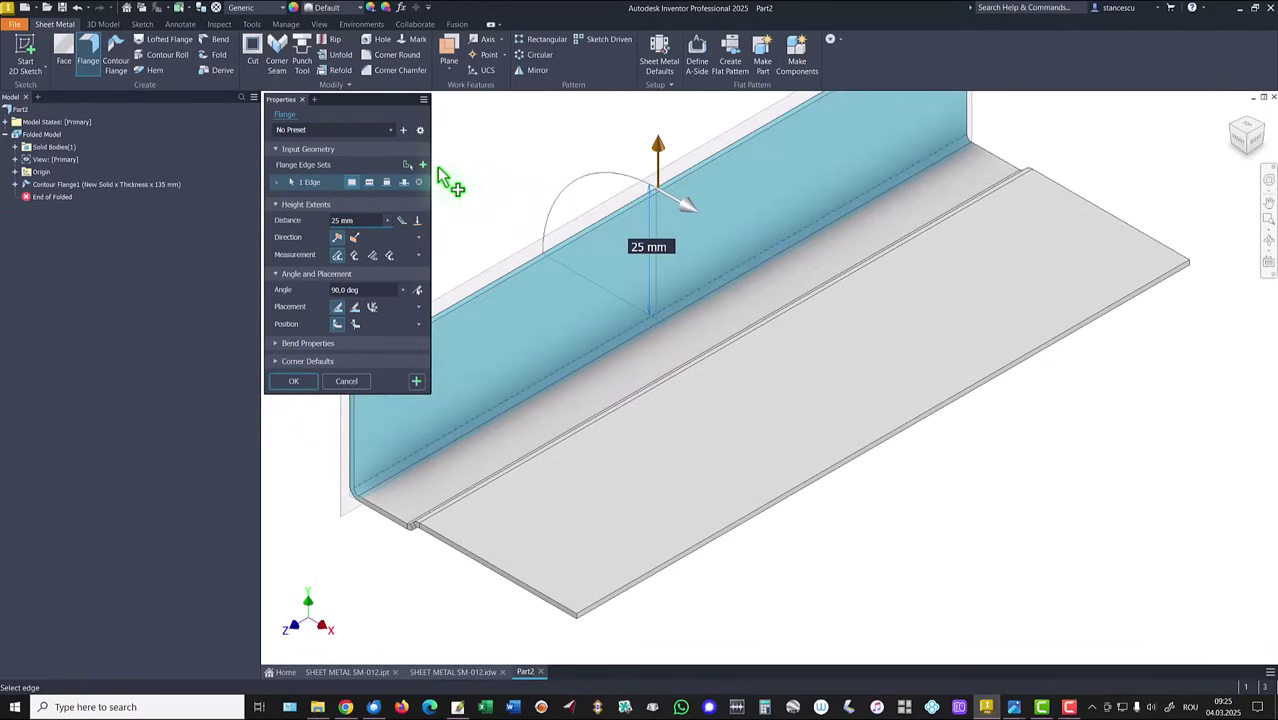
click(370, 183)
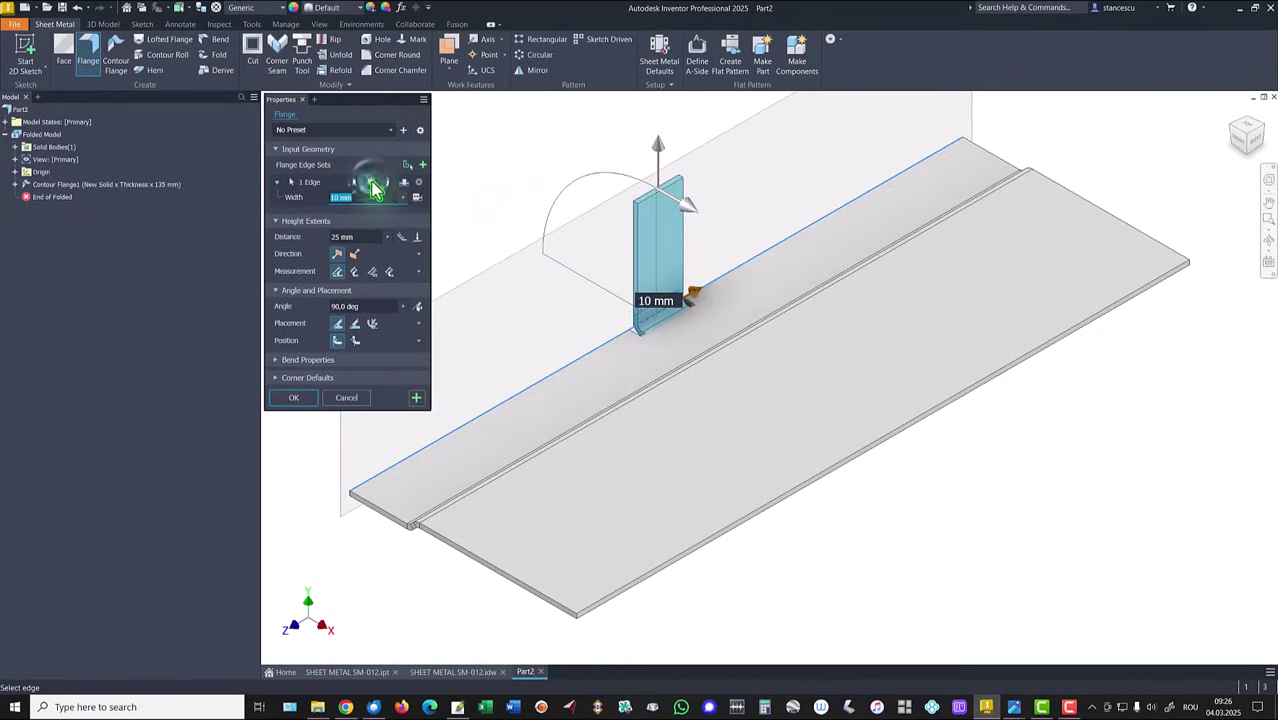
click(436, 674)
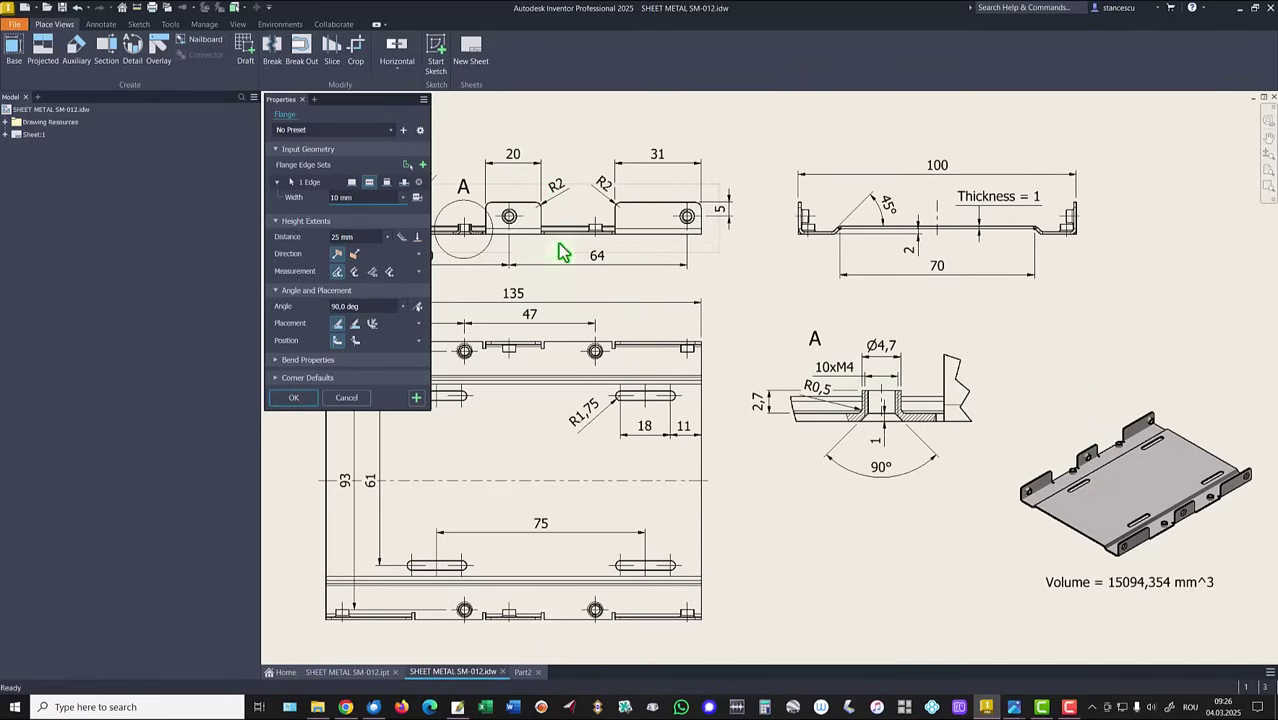
click(524, 673)
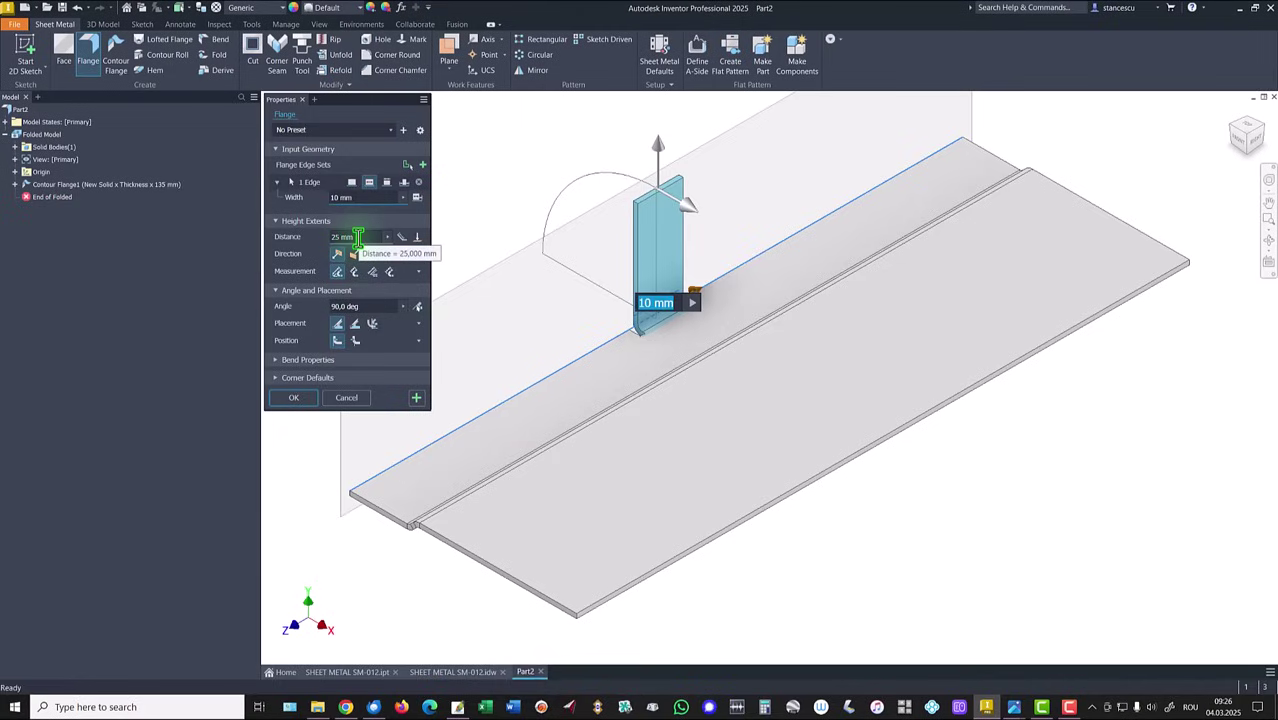
click(359, 198)
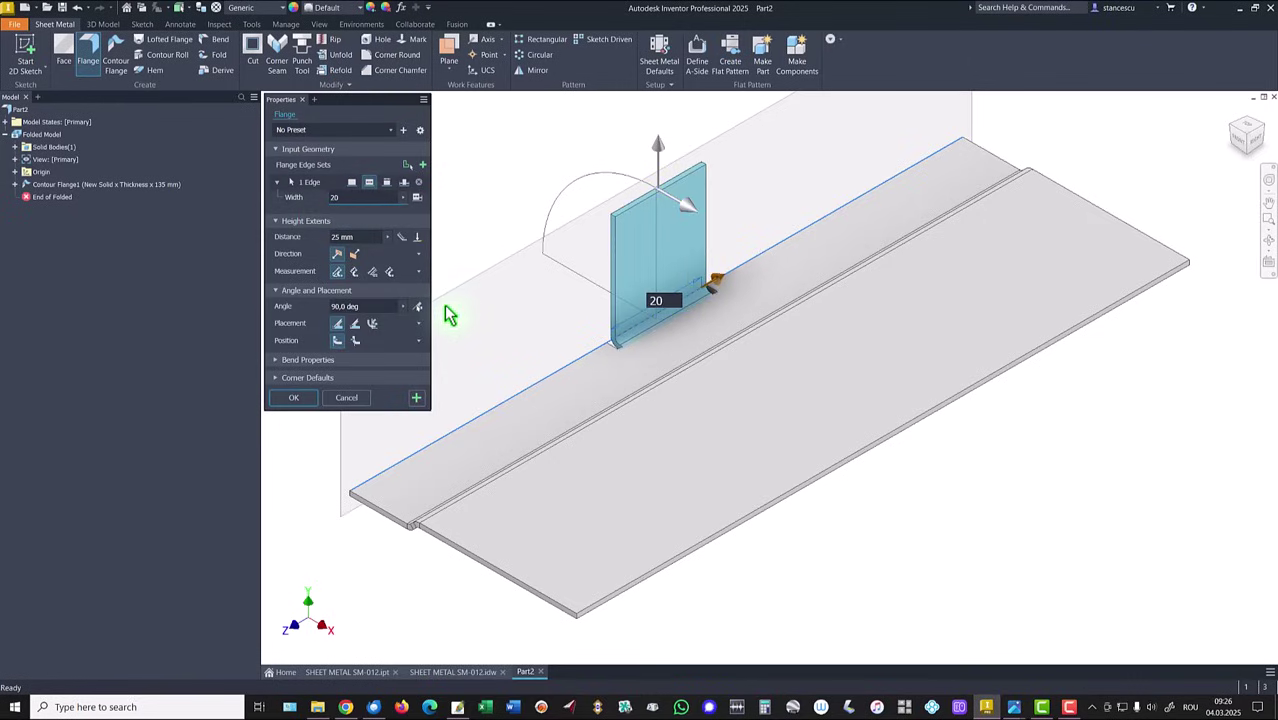
Verify the tab sizes on the drawing and create the 11,5 mm high flange.
click(470, 672)
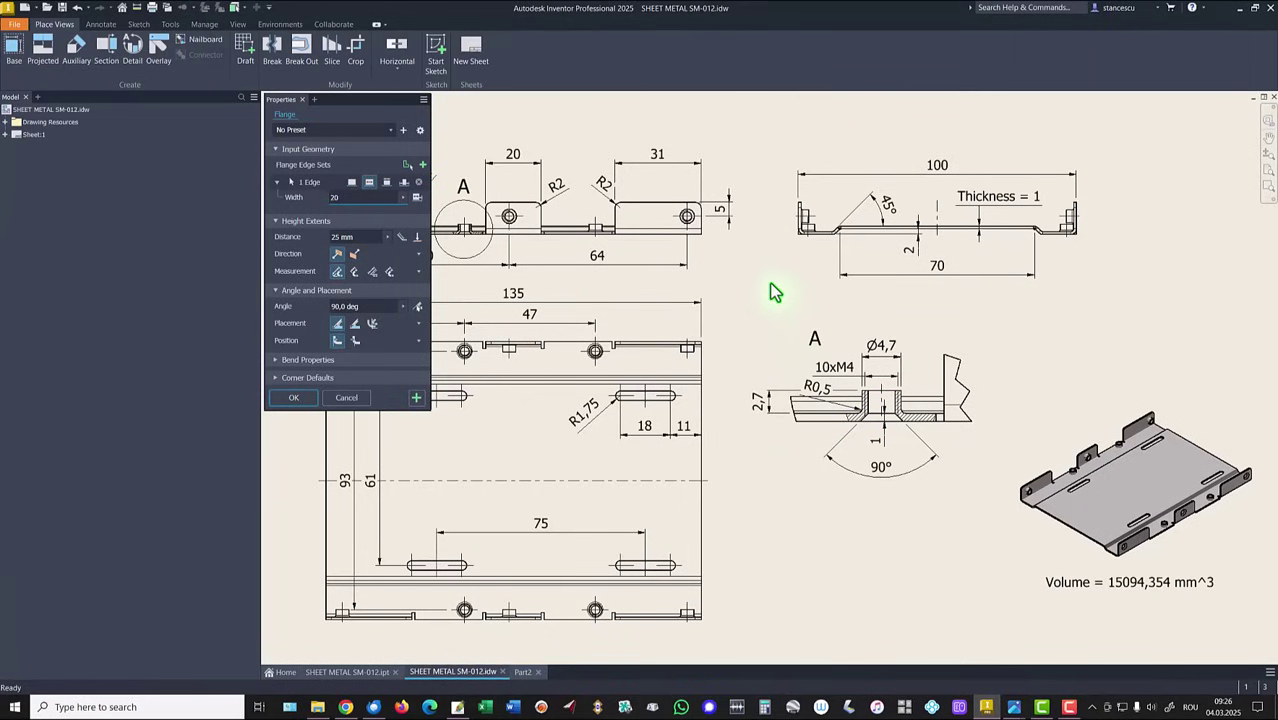
scroll(755, 292, up, 2)
middle_drag(750, 282, 907, 285)
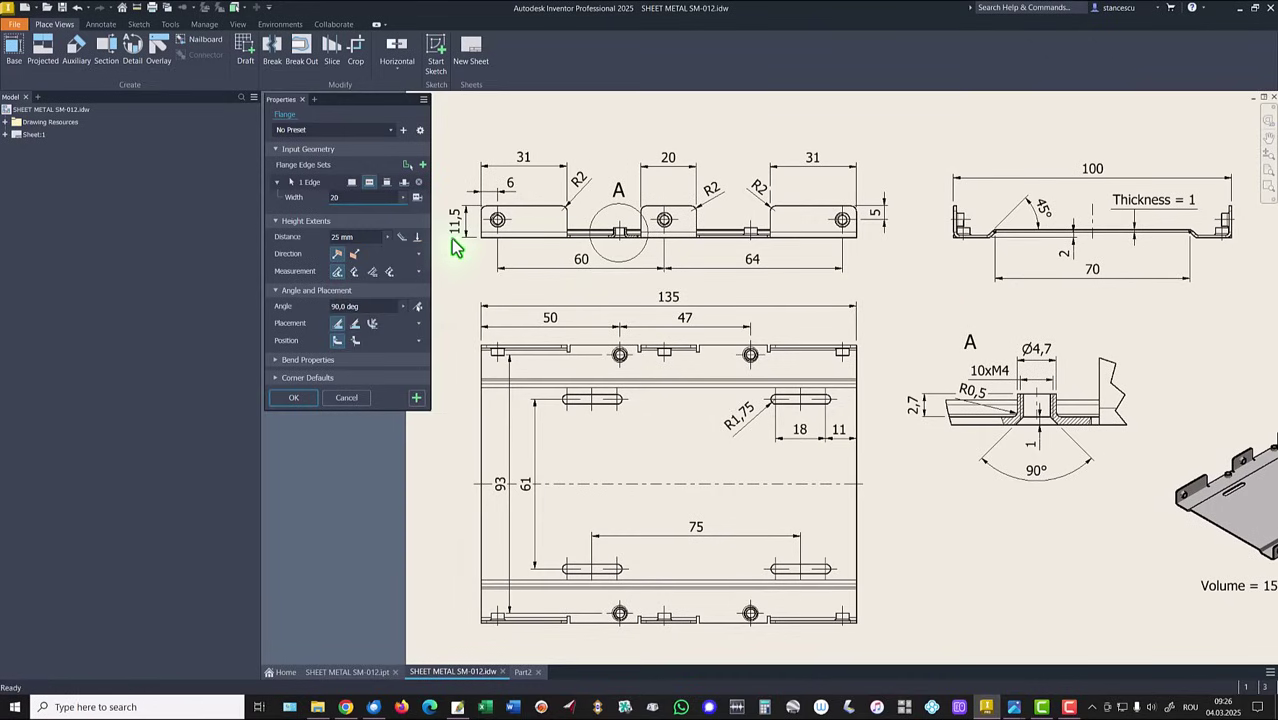
click(522, 672)
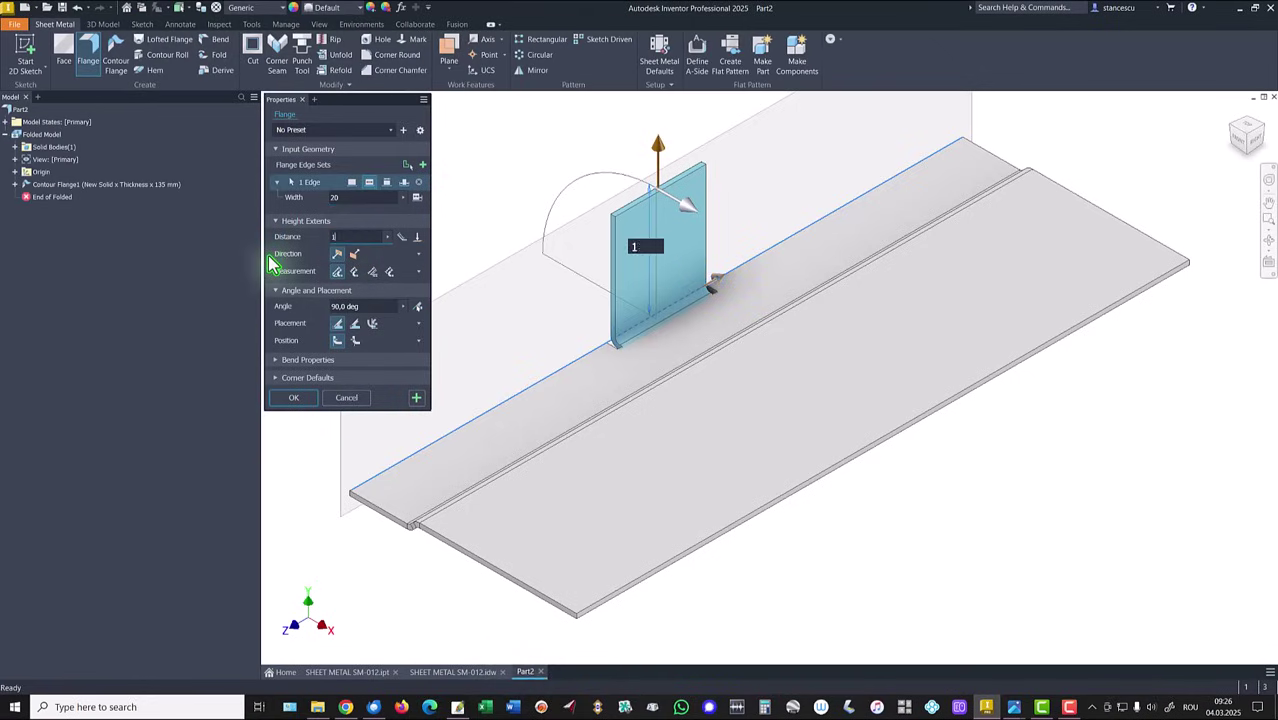
text(5)
key(Return)
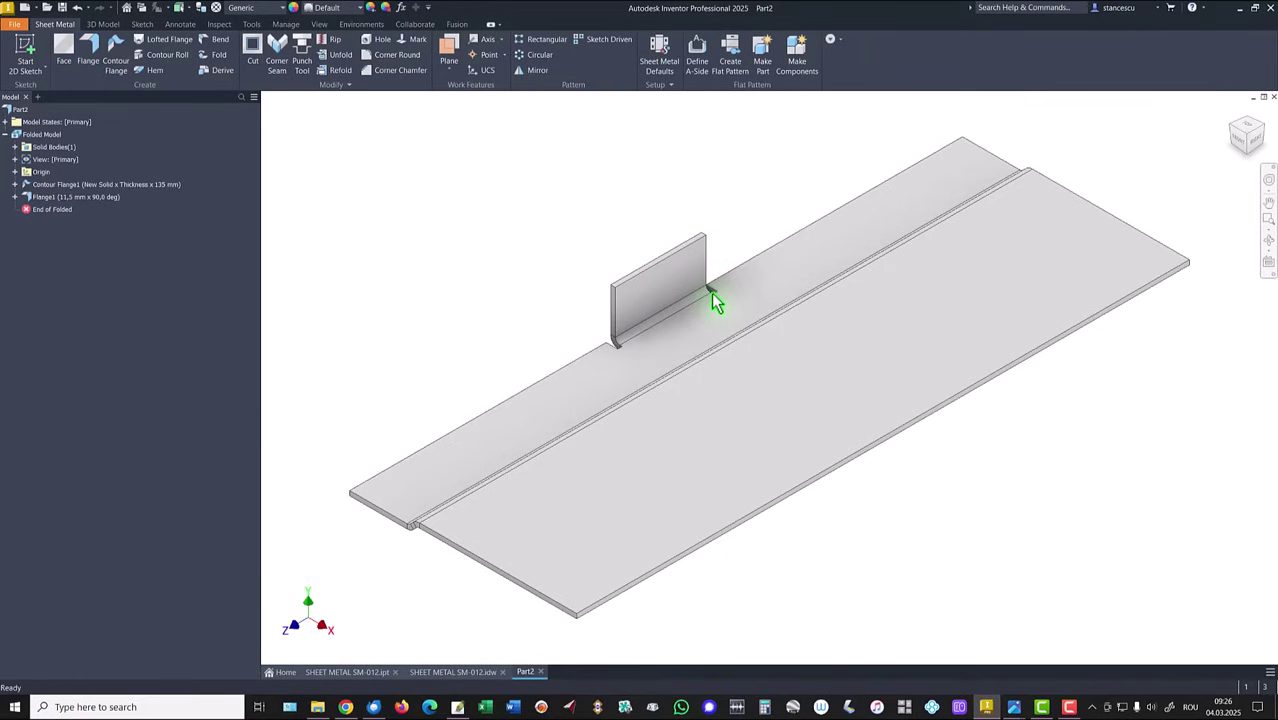
Inspect the new flange edge-on, return to Home view, and switch to the reference drawing.
shift+middle_drag(585, 203, 491, 180)
scroll(571, 382, up, 5)
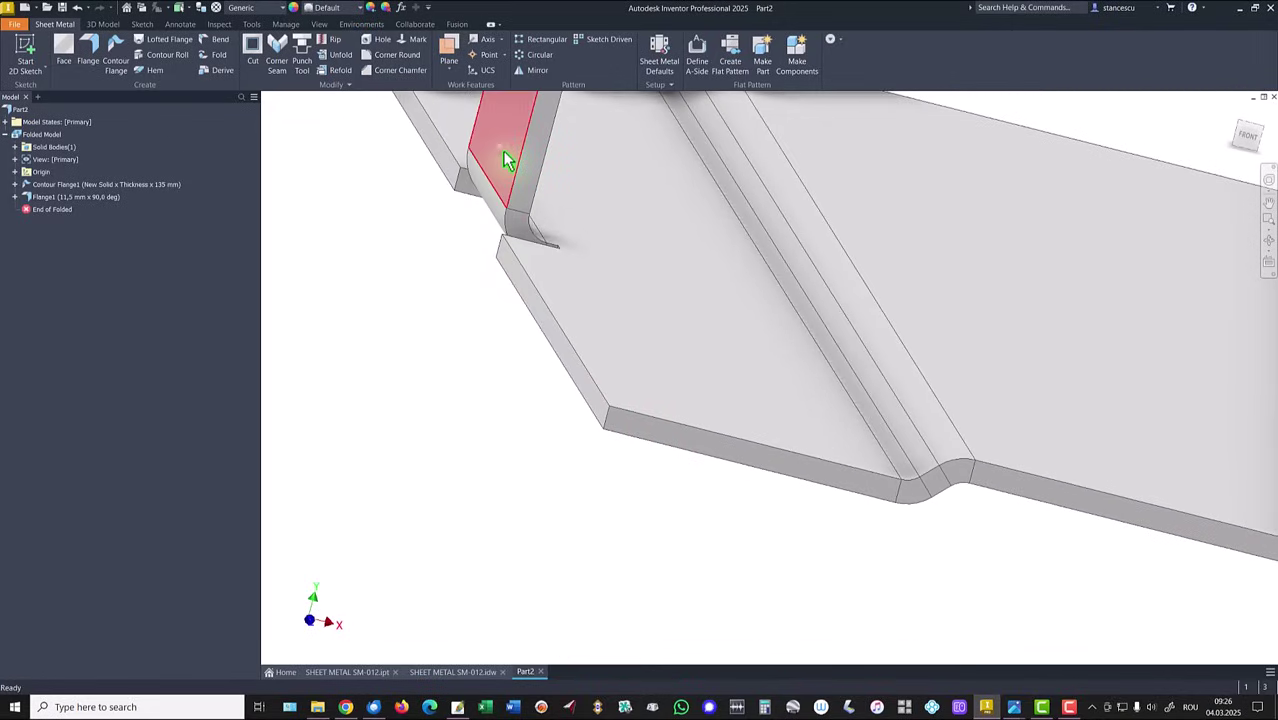
click(505, 160)
key(Page_Up)
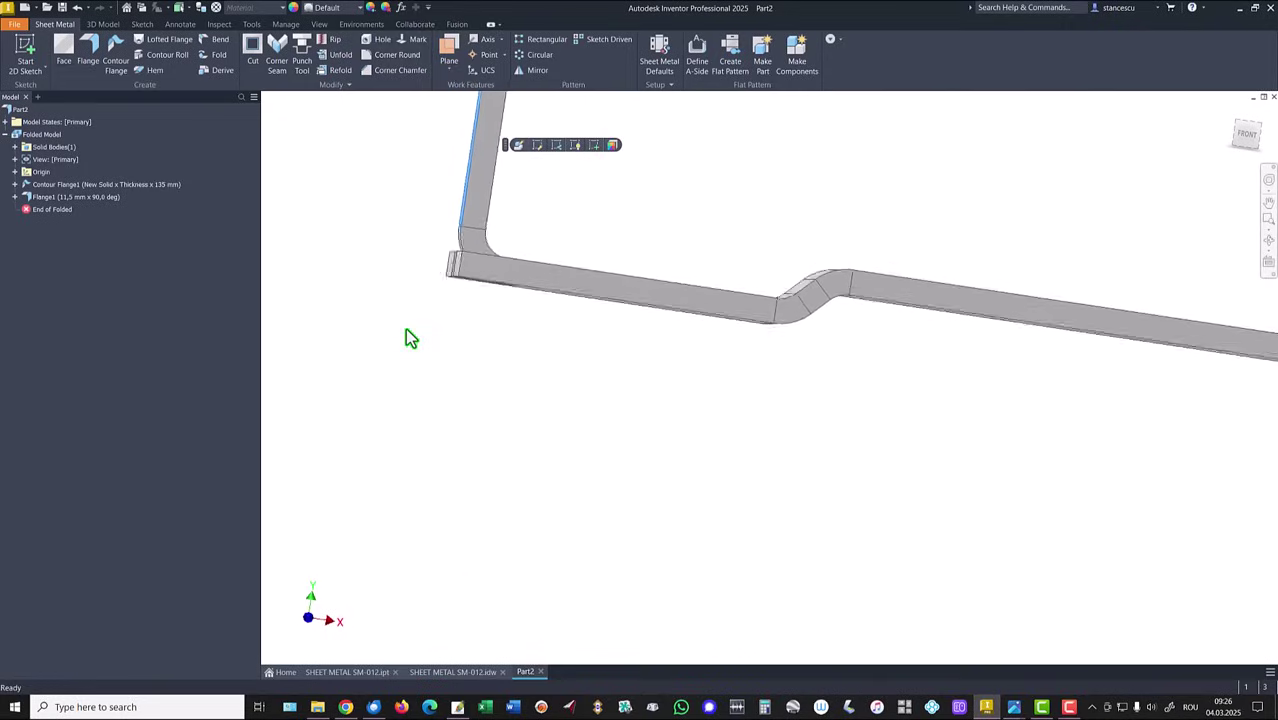
key(F6)
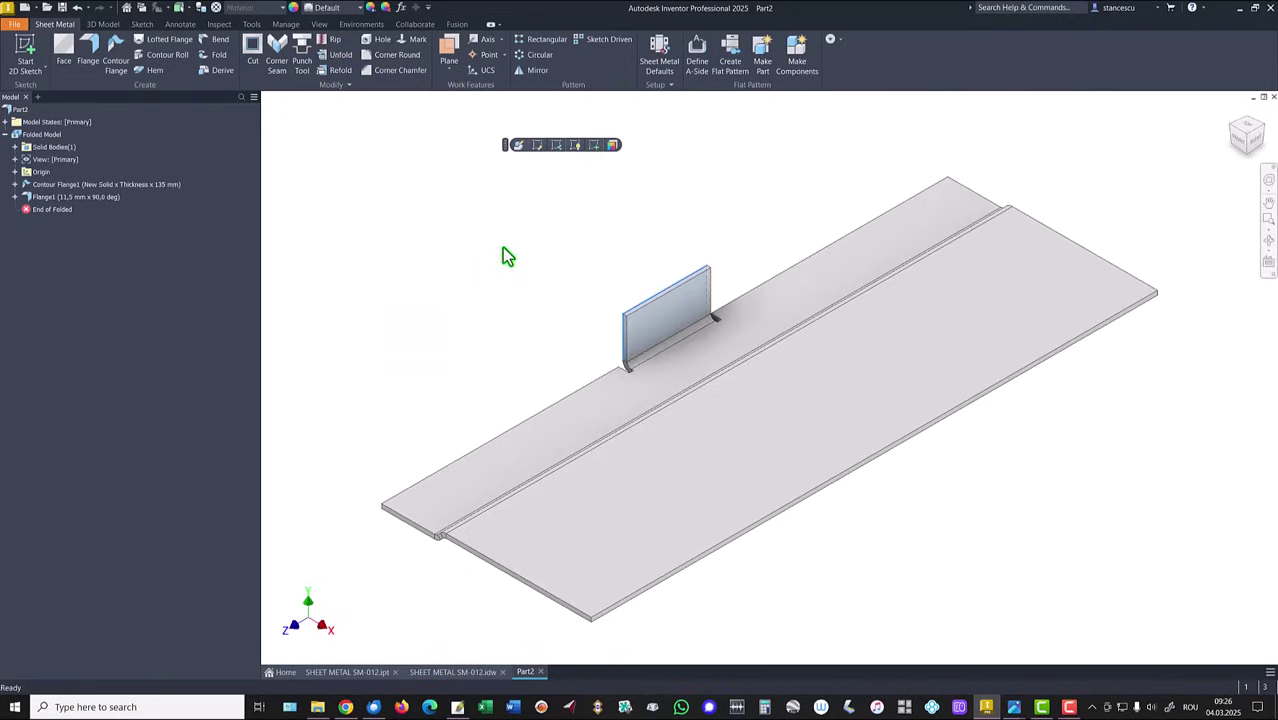
click(453, 671)
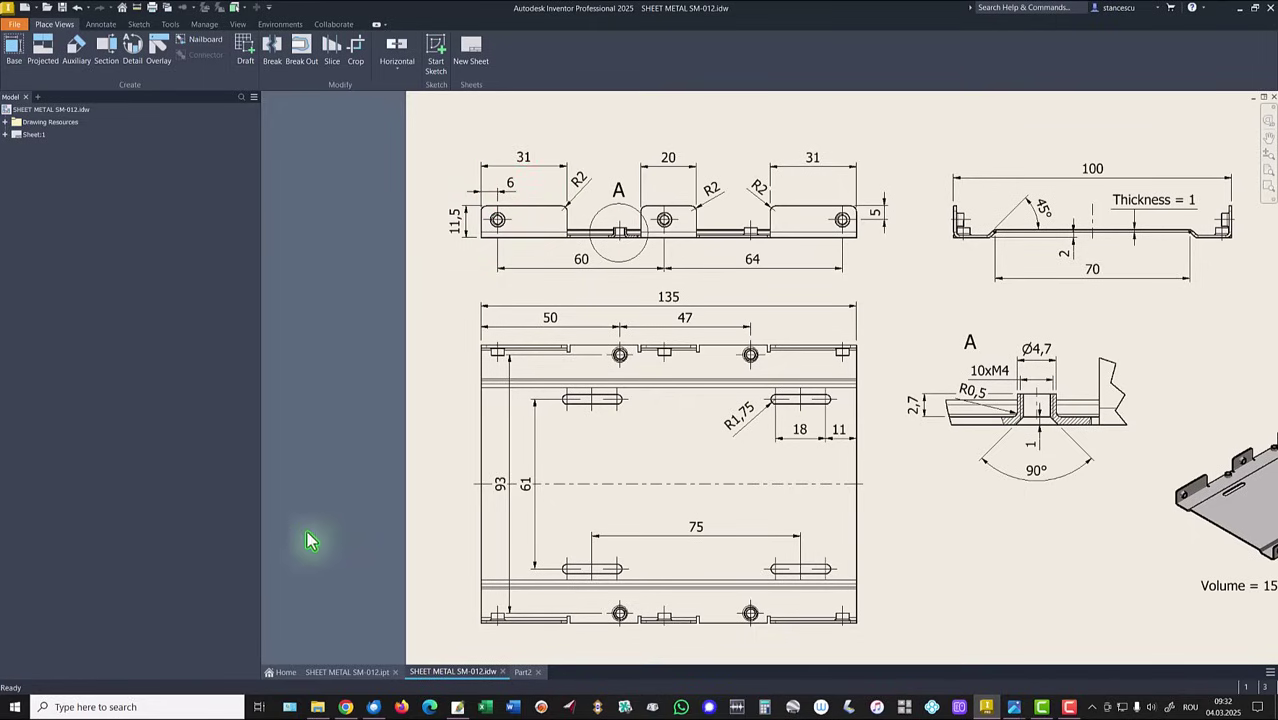
Start a second flange on the plate's front edge with a 31 mm width.
click(523, 674)
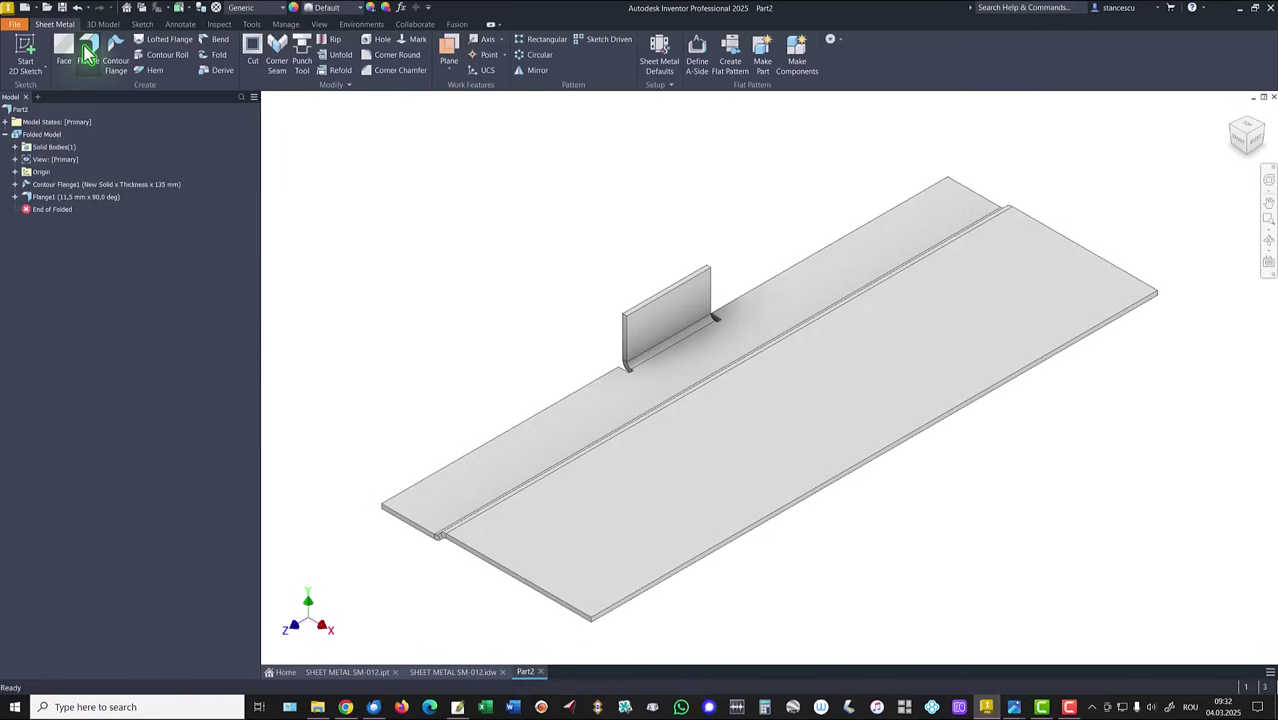
click(88, 55)
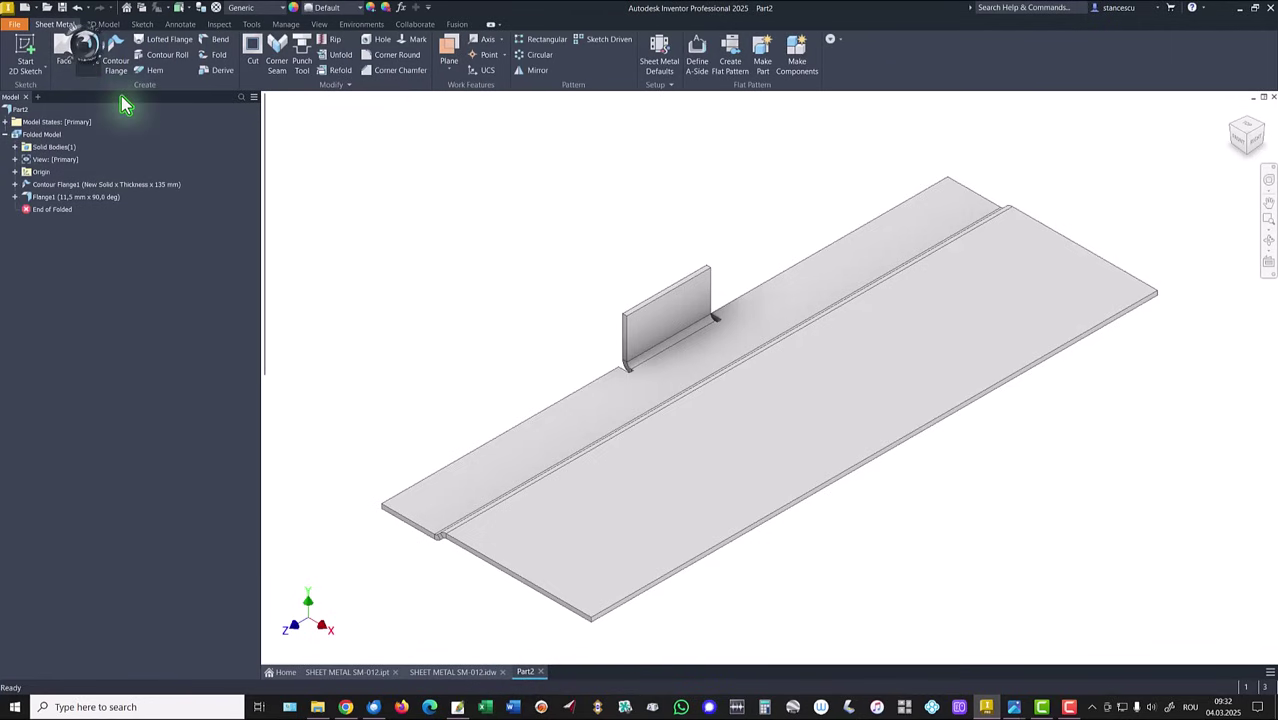
click(458, 462)
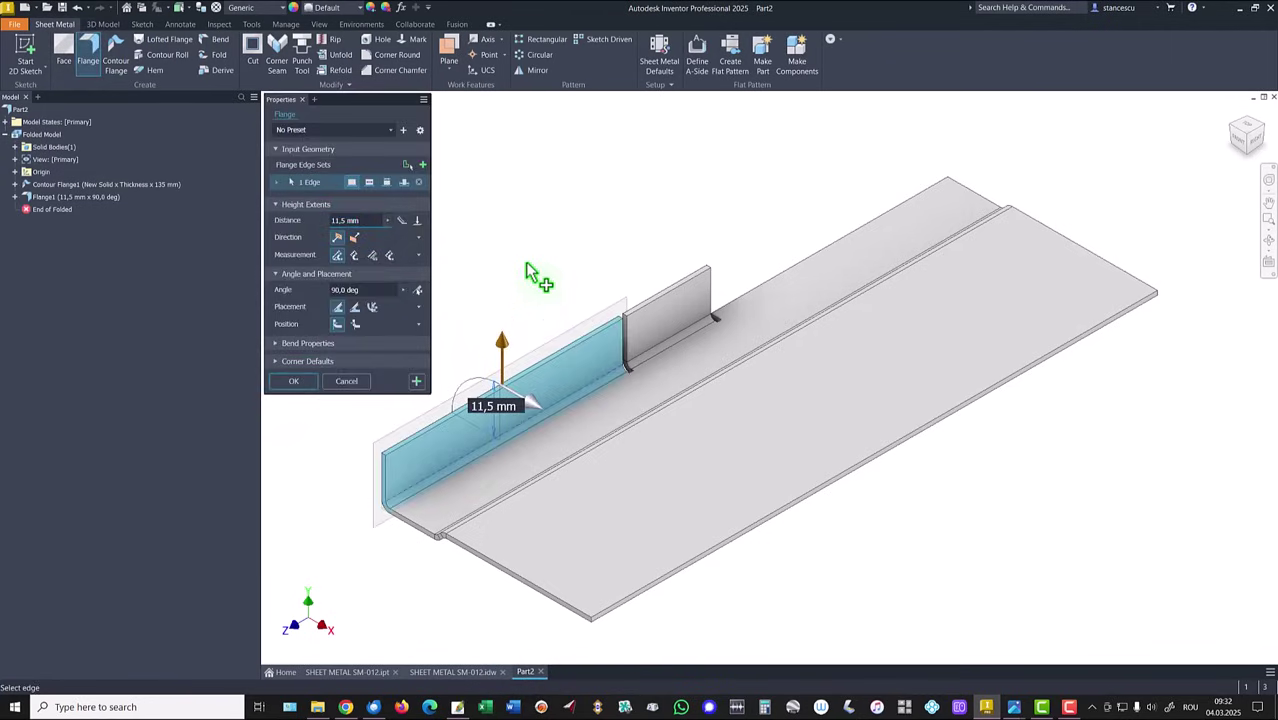
click(370, 183)
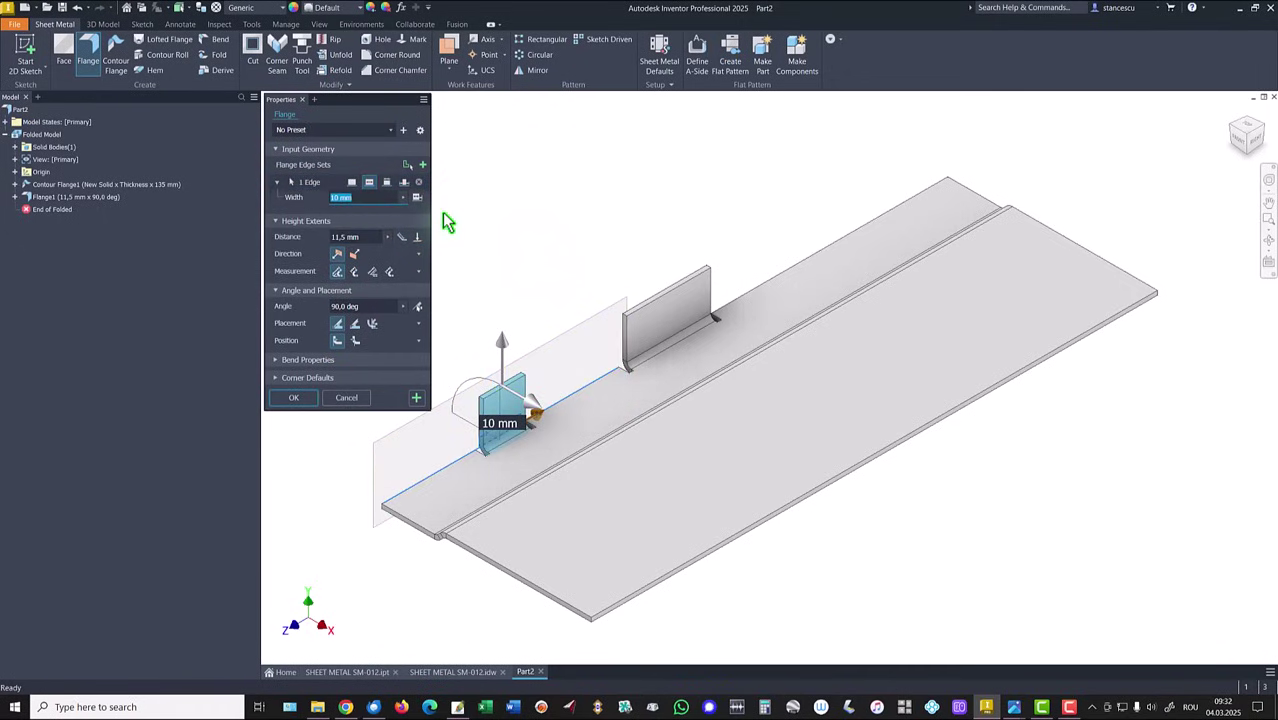
text(31)
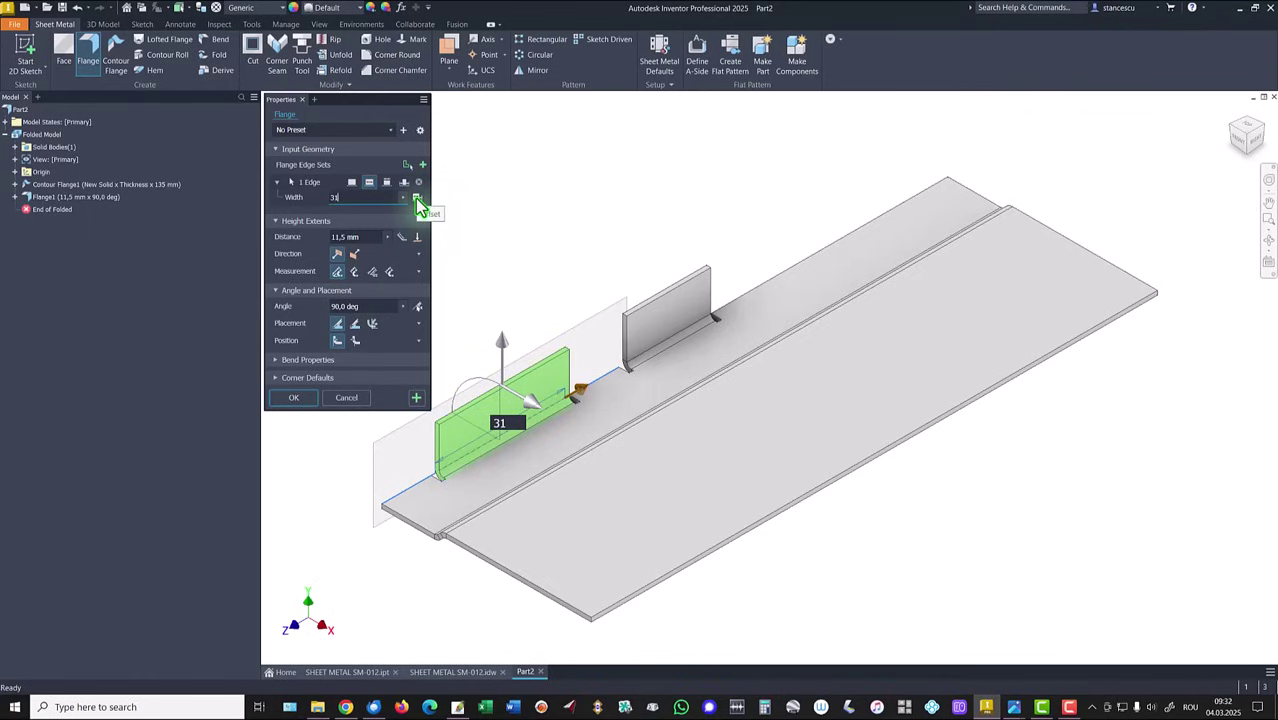
Offset it 0 mm from the plate's end face, create Flange2, and view the drawing.
click(417, 197)
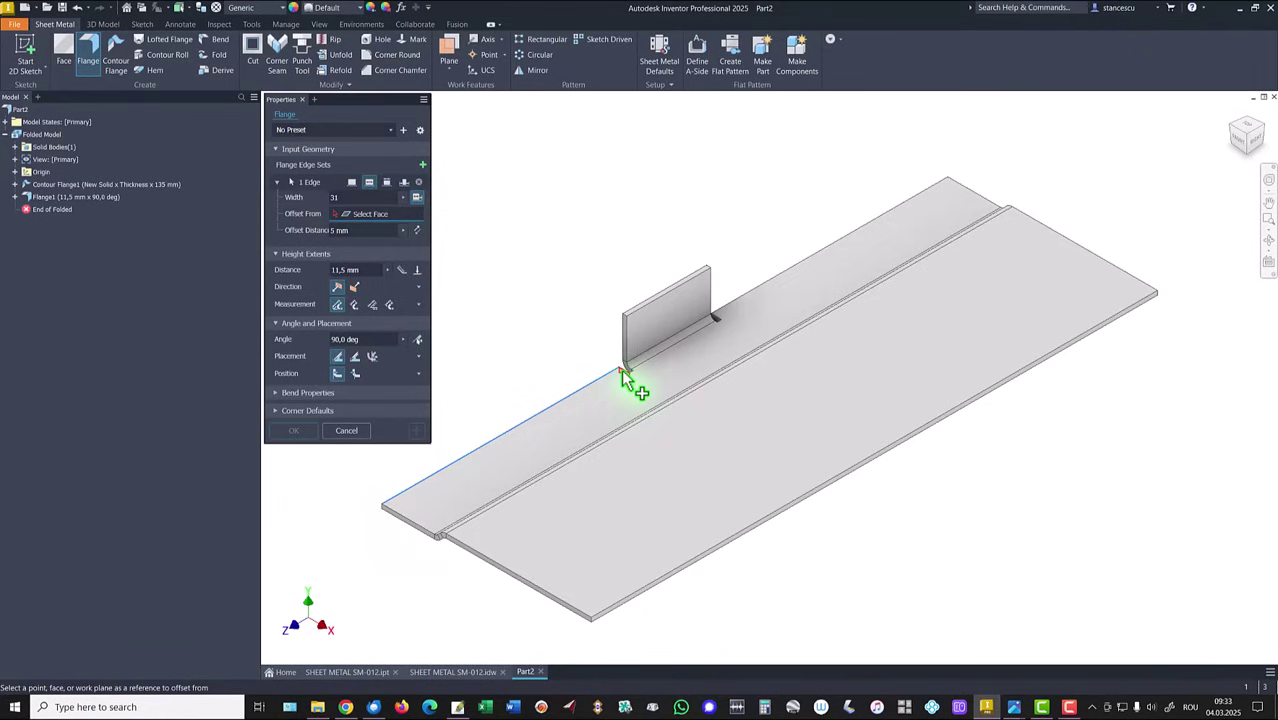
click(397, 519)
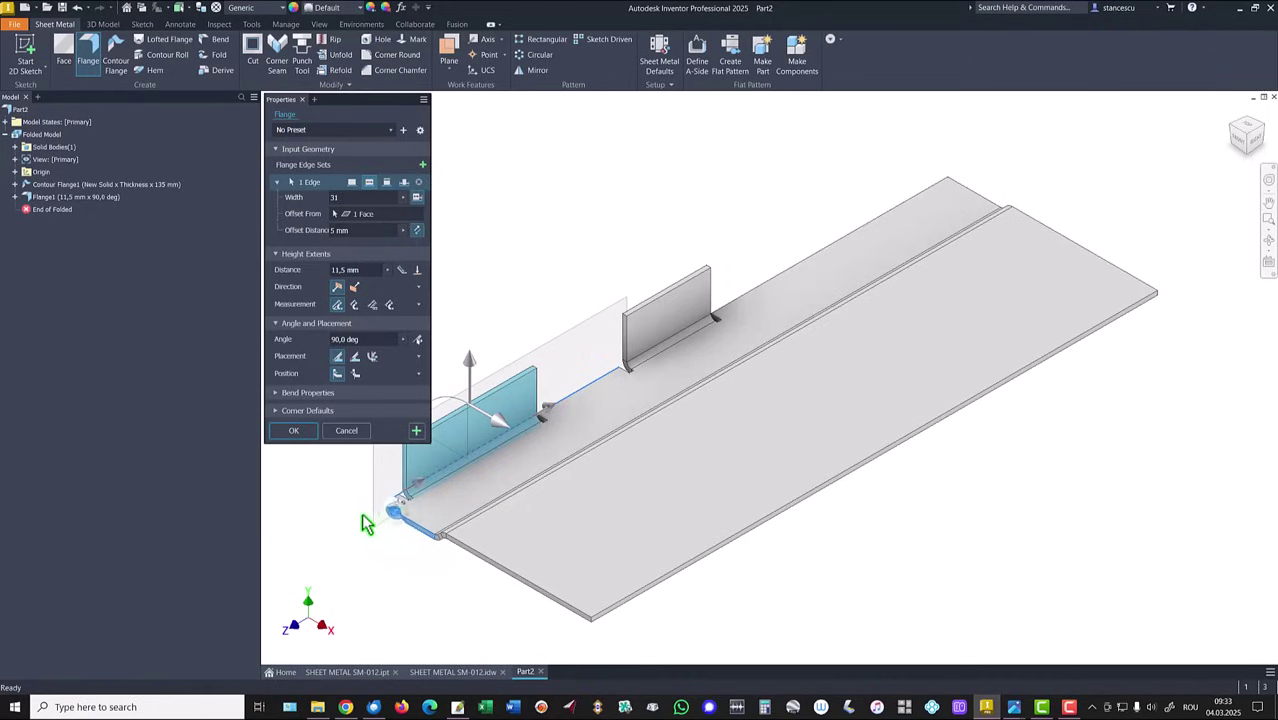
click(354, 230)
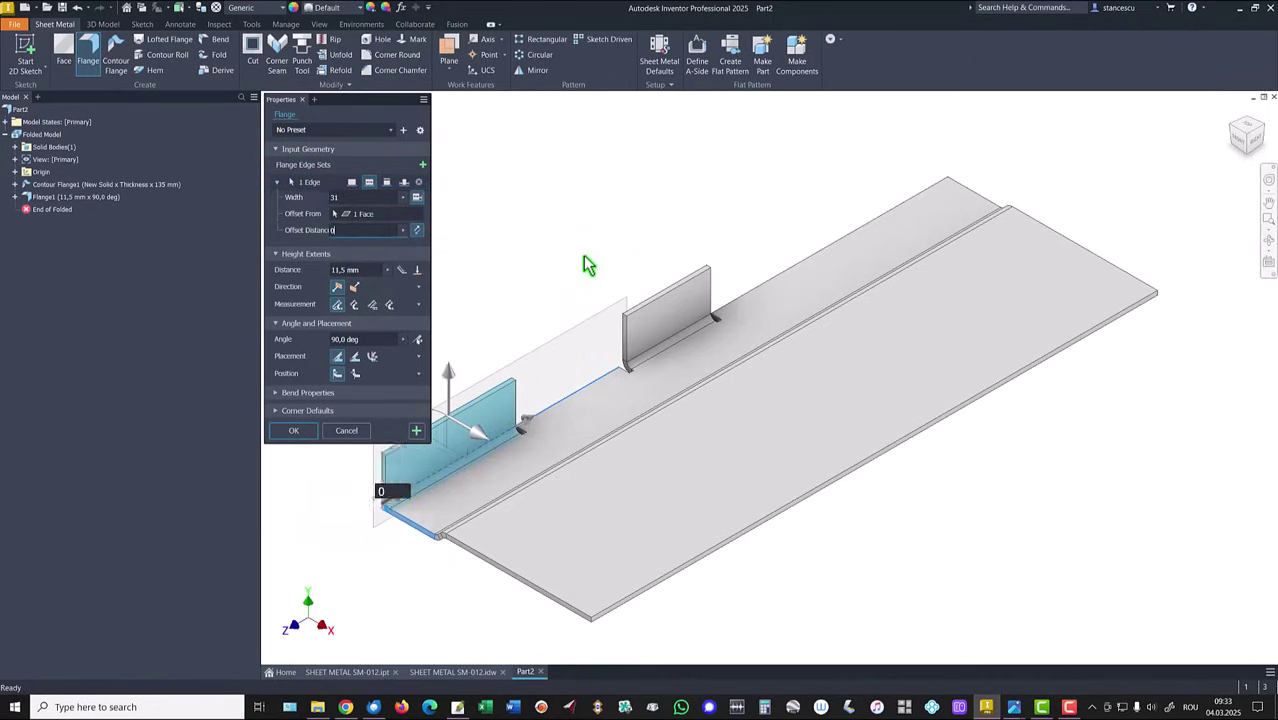
click(292, 433)
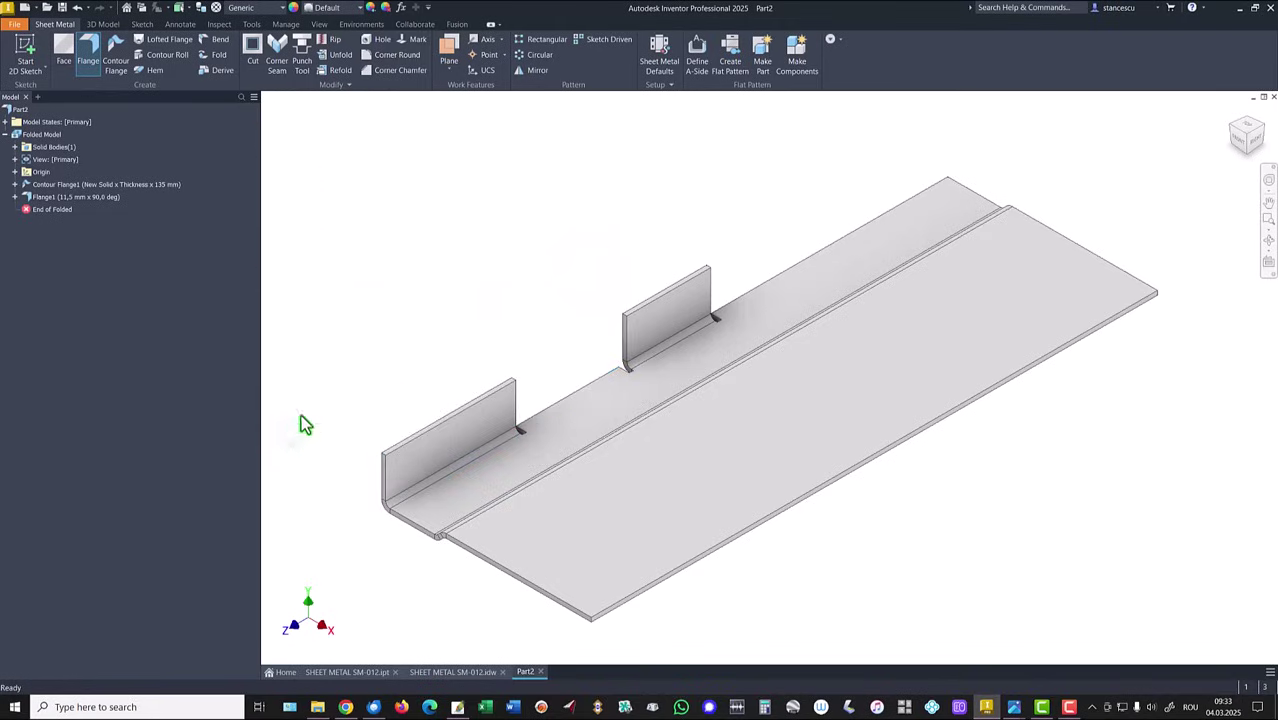
click(443, 675)
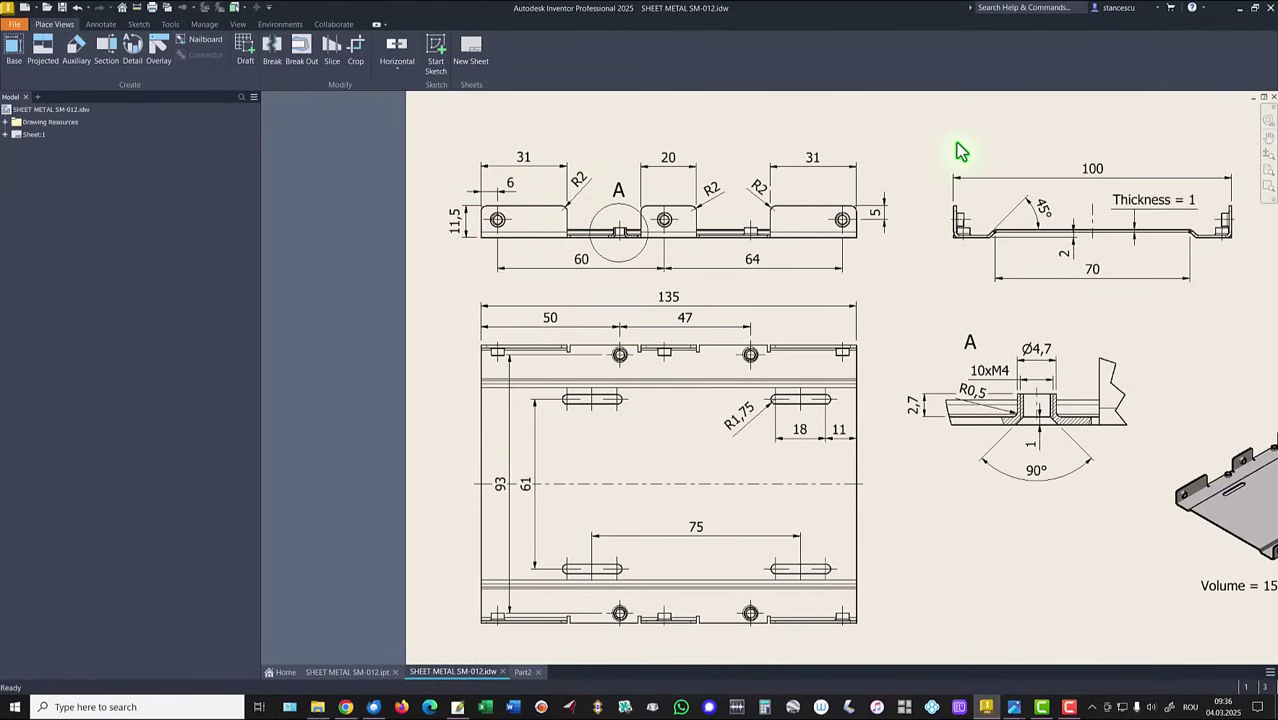
Back in Part2, add a 2 mm Corner Round to the front flange's two top corners.
key(Home)
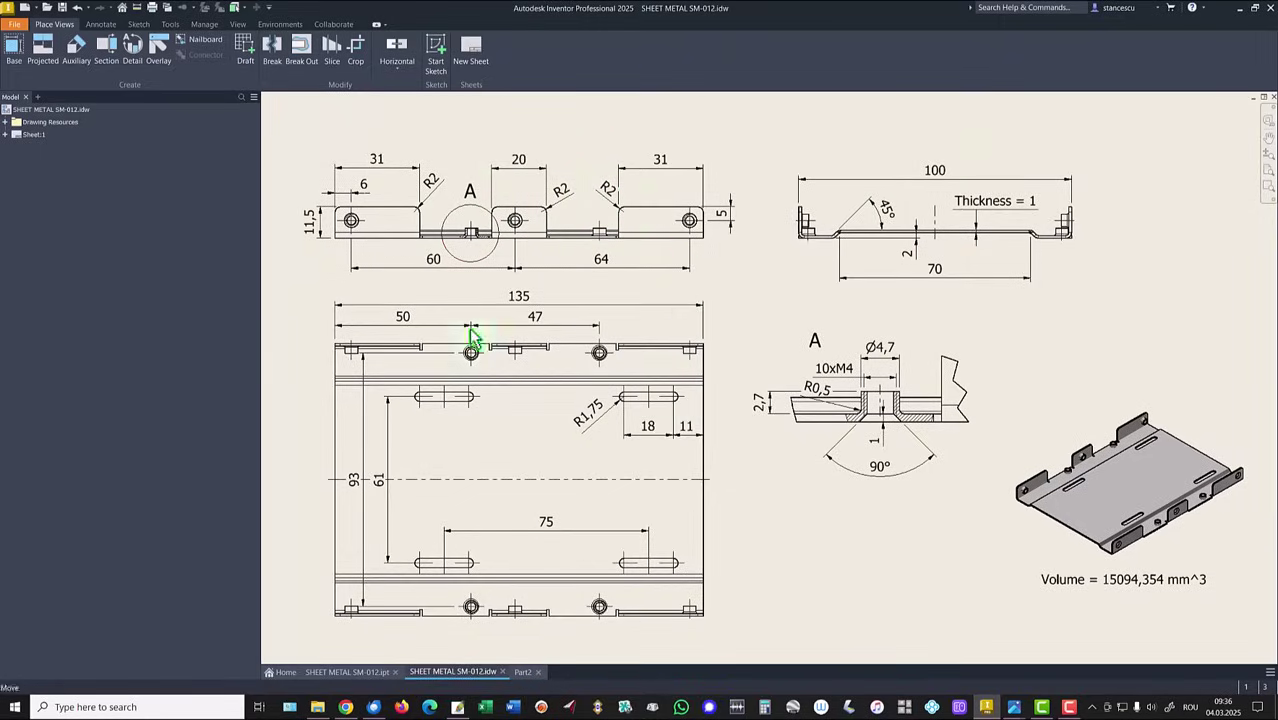
click(524, 672)
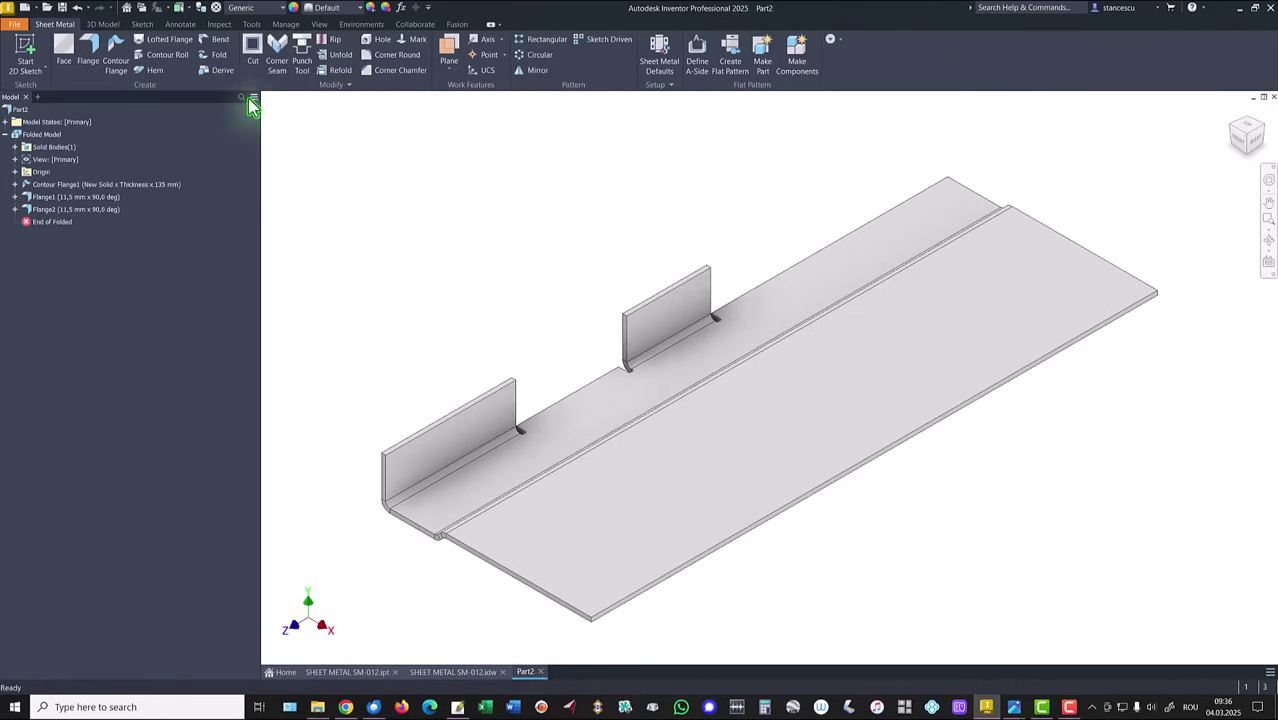
click(368, 54)
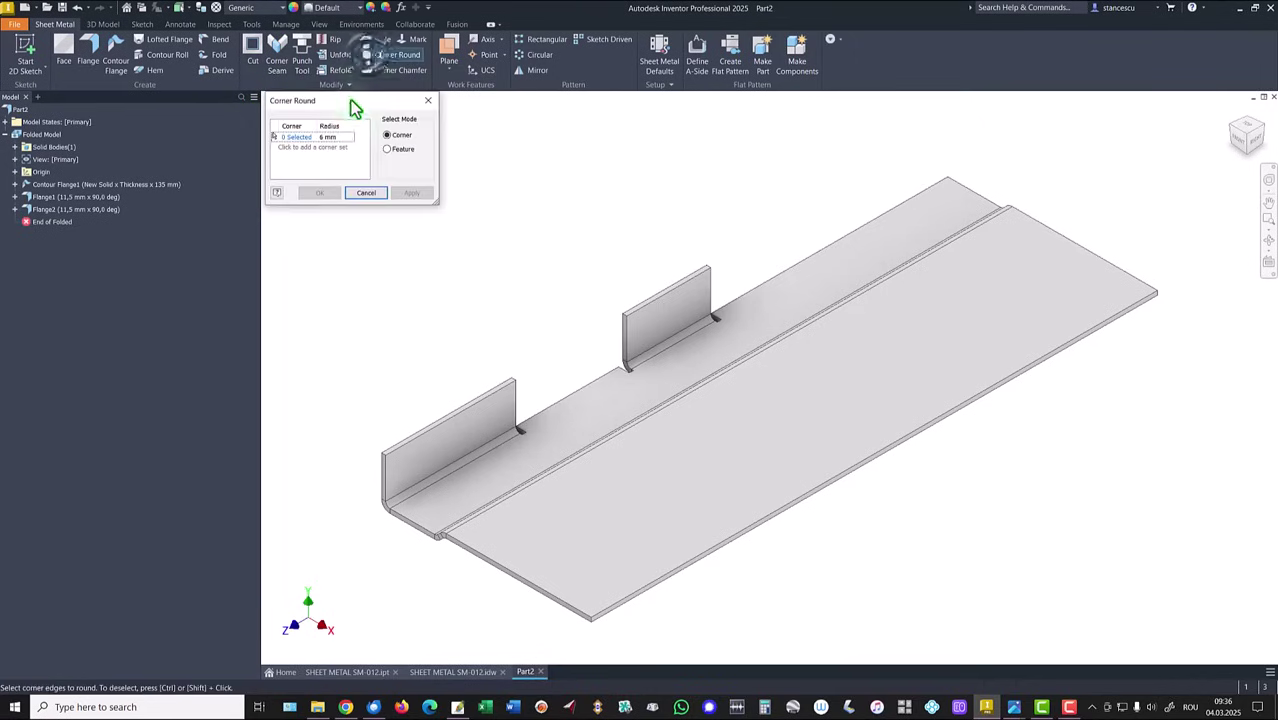
click(299, 138)
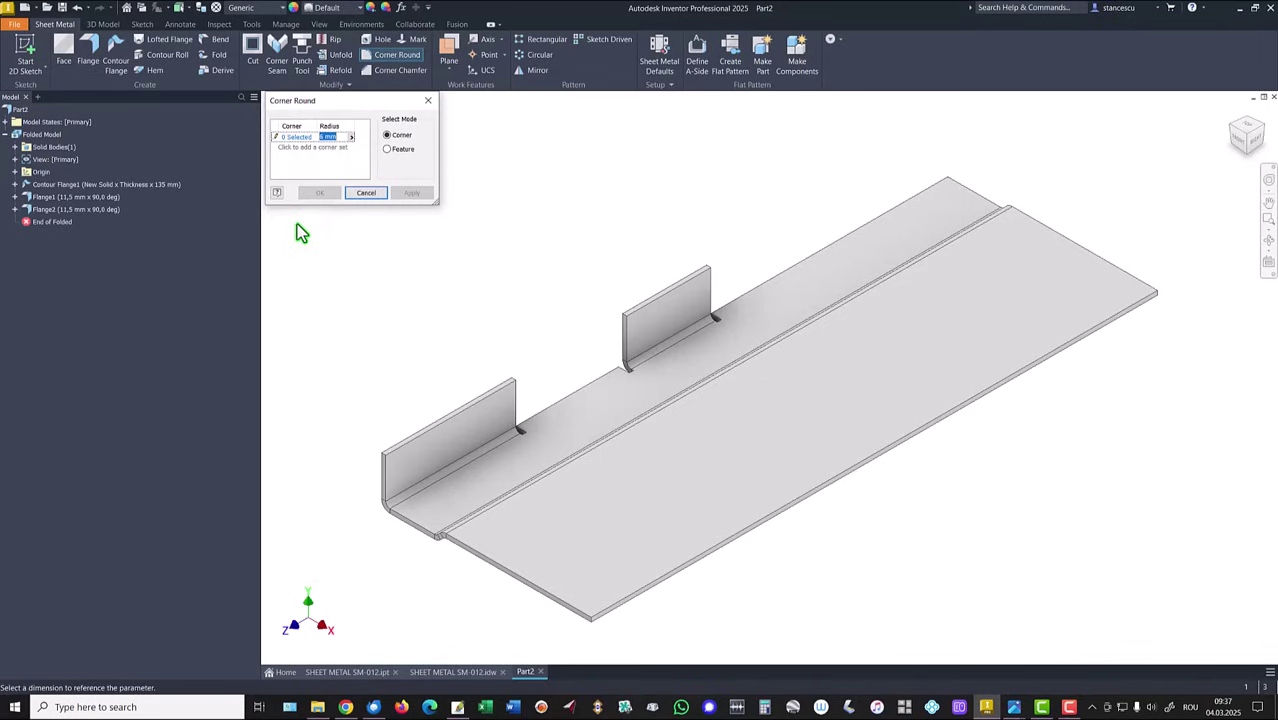
text(2)
click(275, 138)
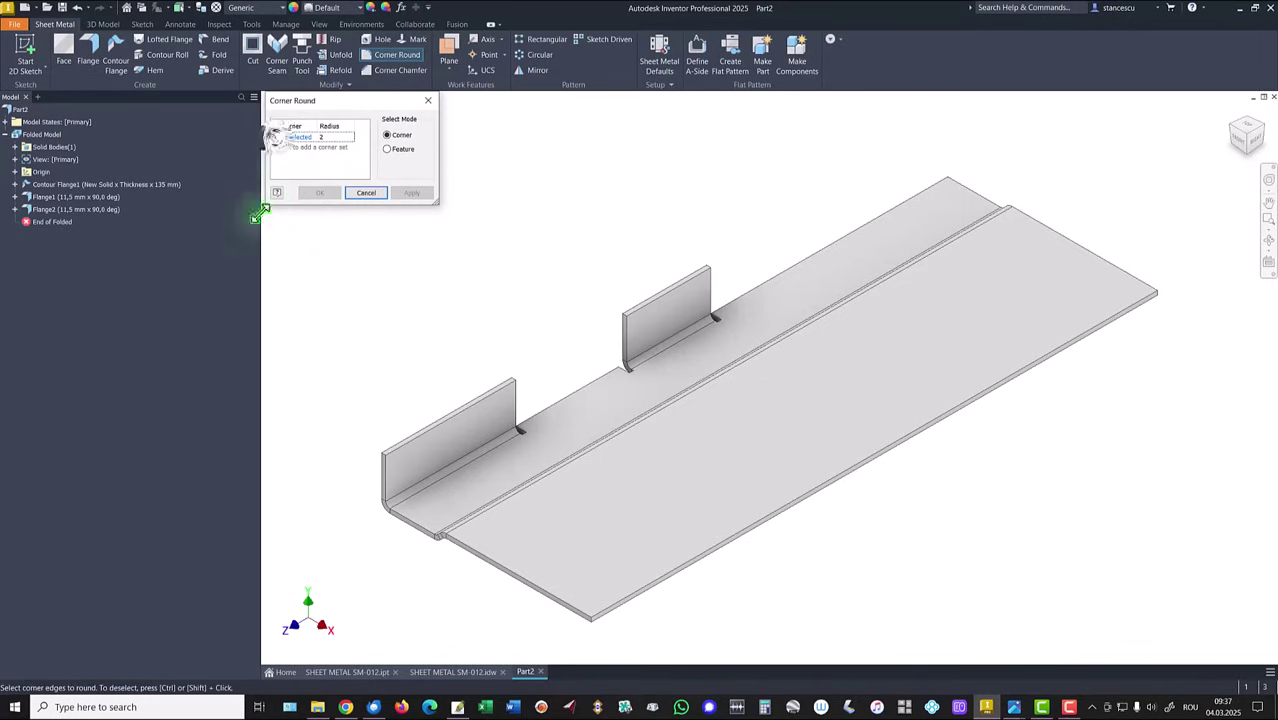
click(384, 458)
click(514, 381)
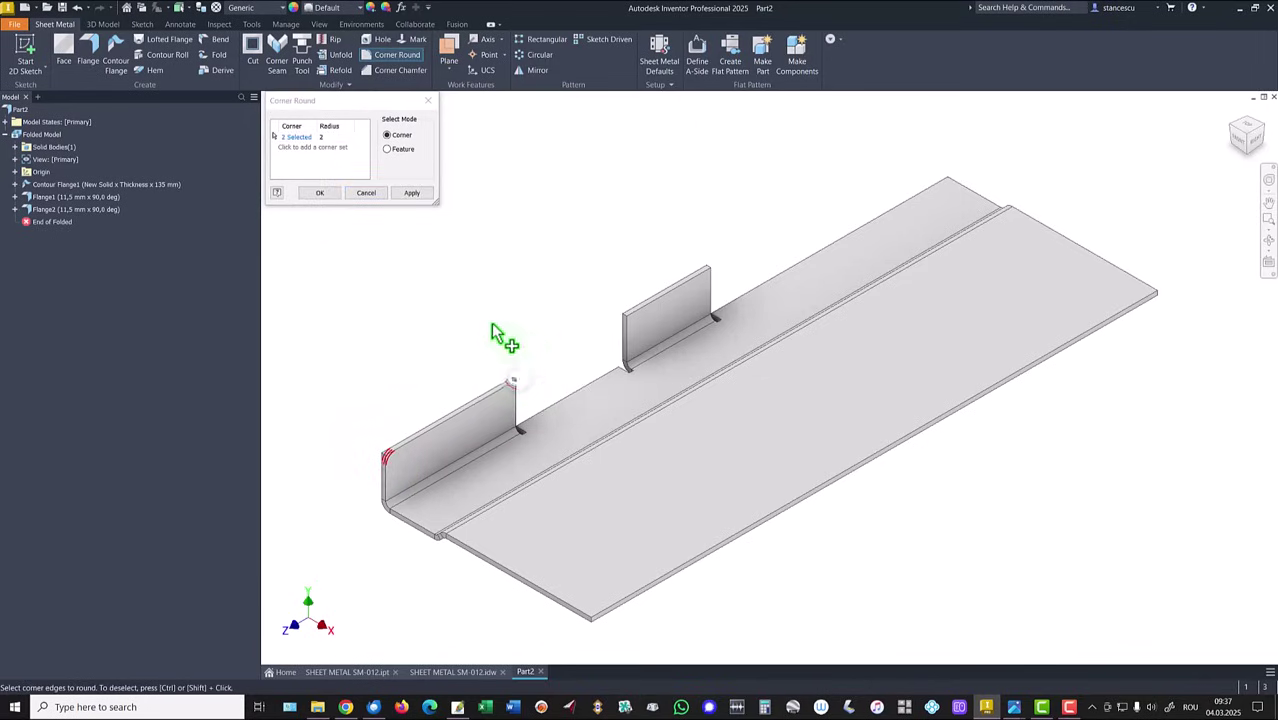
click(320, 193)
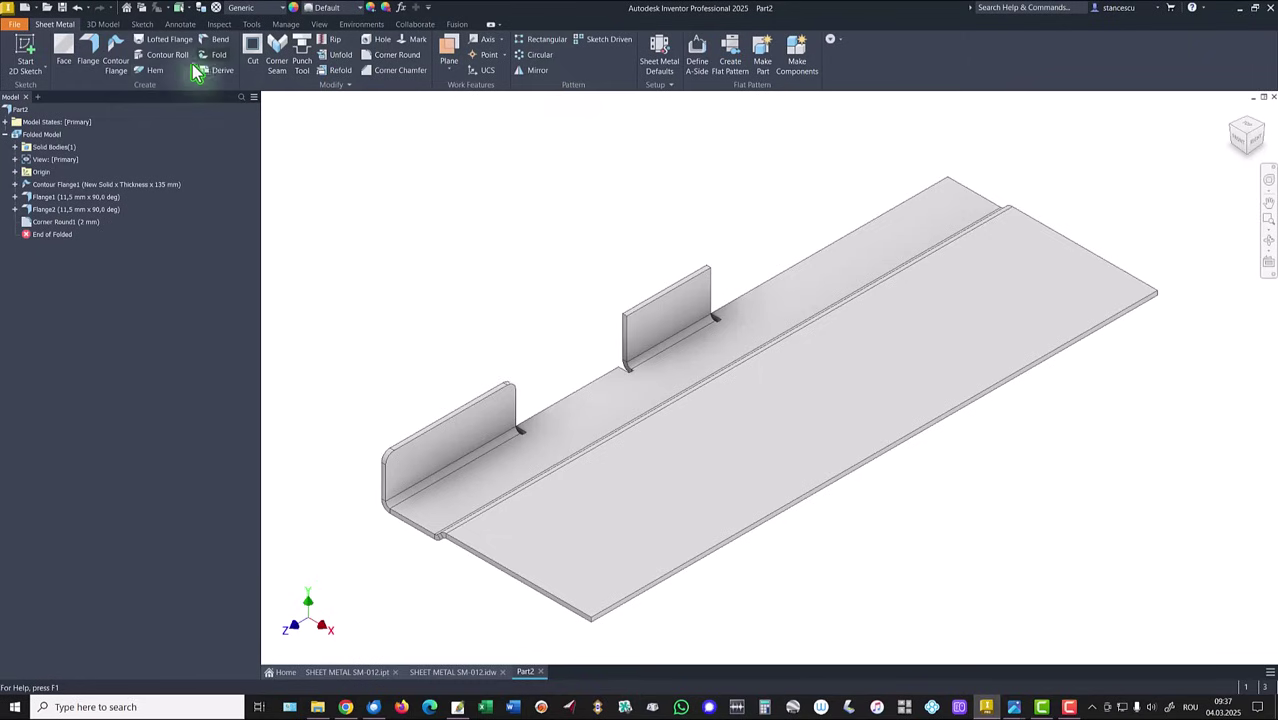
Mirror Flange2 and Corner Round1 about the Origin XY Plane to the plate's far end.
click(105, 24)
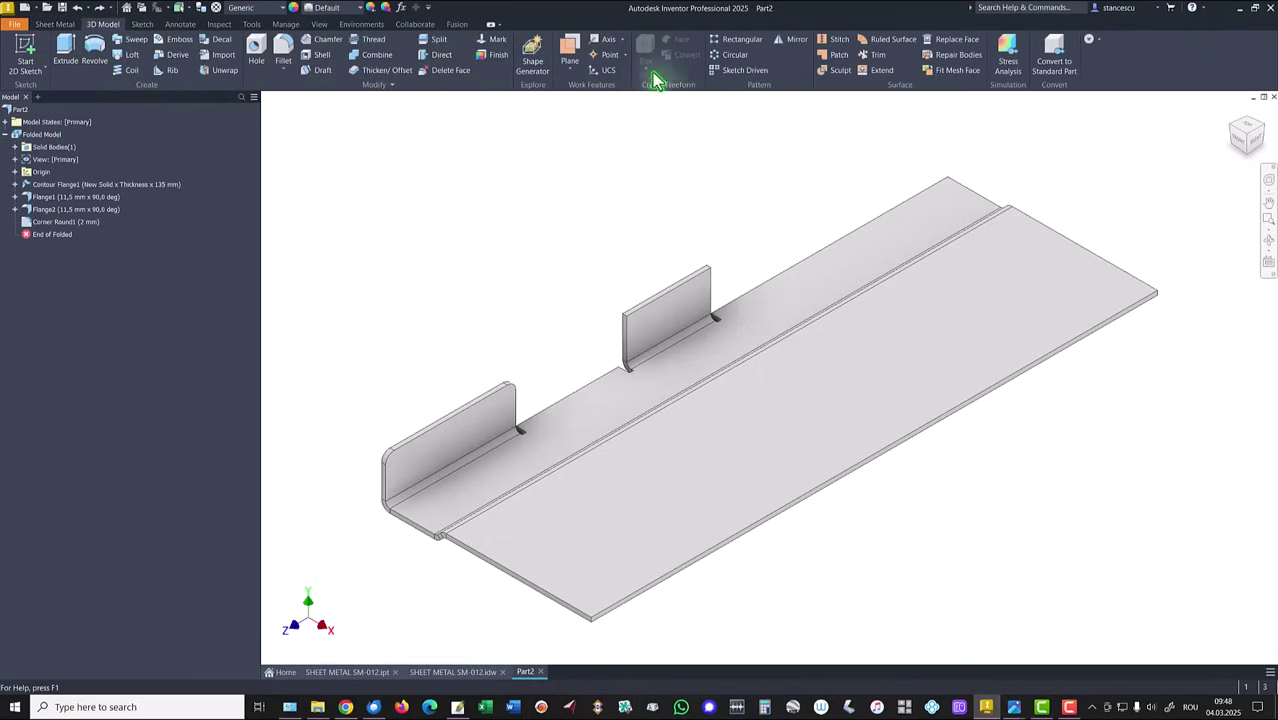
click(792, 45)
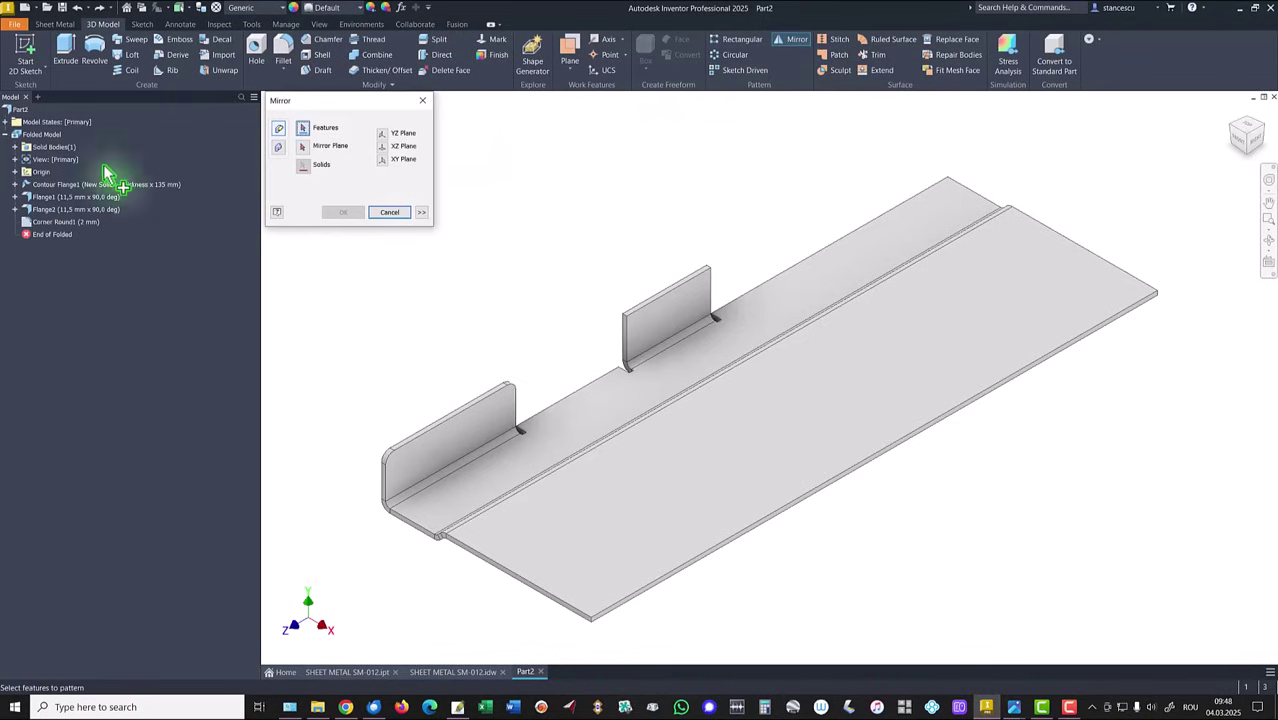
click(40, 213)
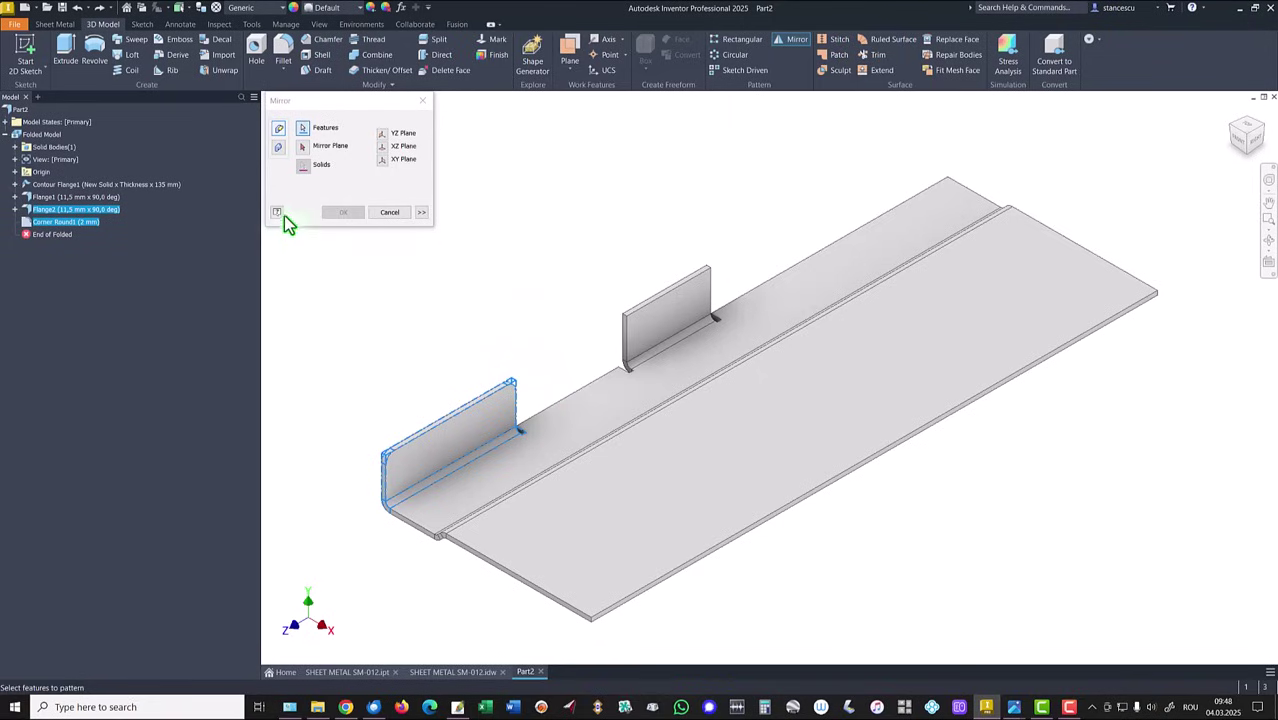
click(305, 148)
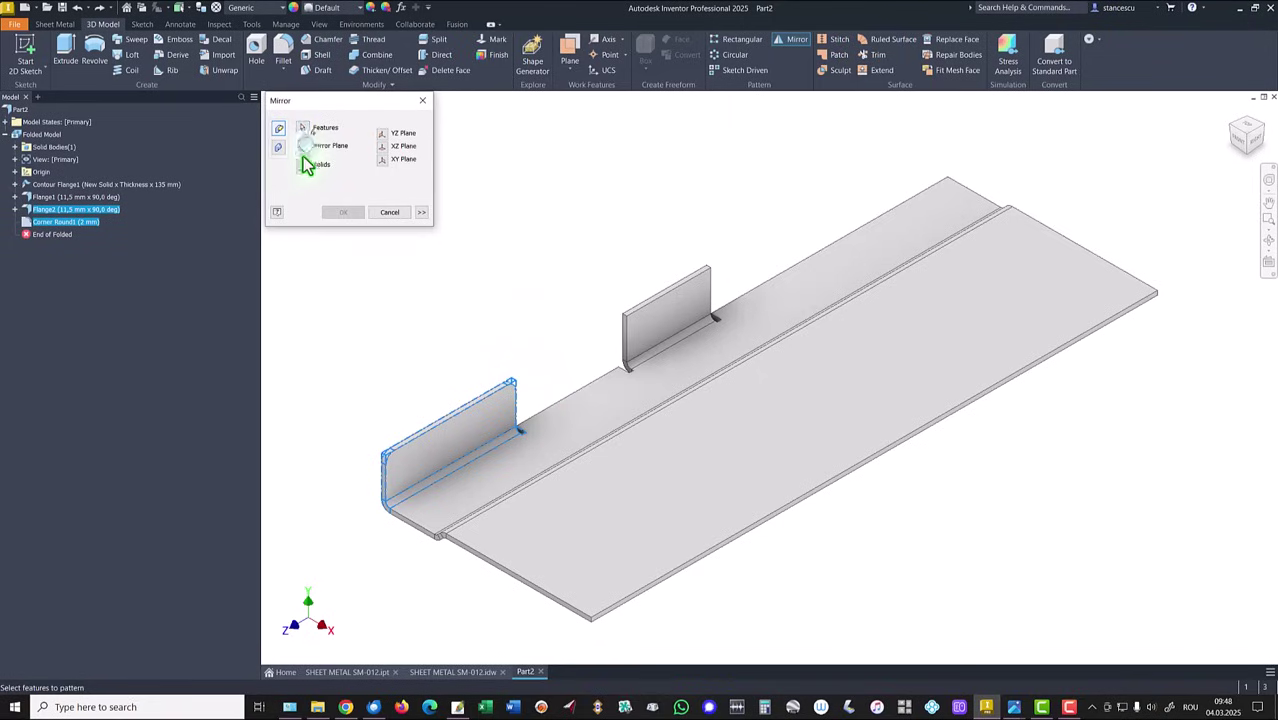
click(14, 172)
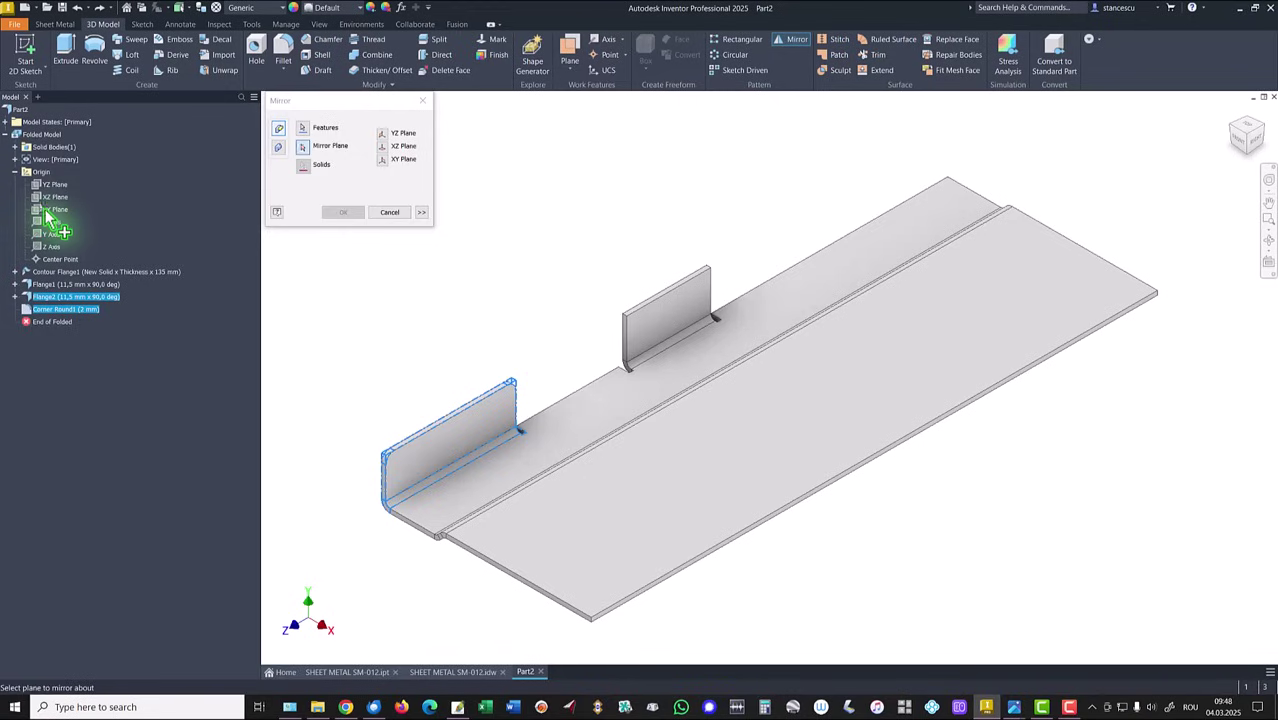
click(50, 210)
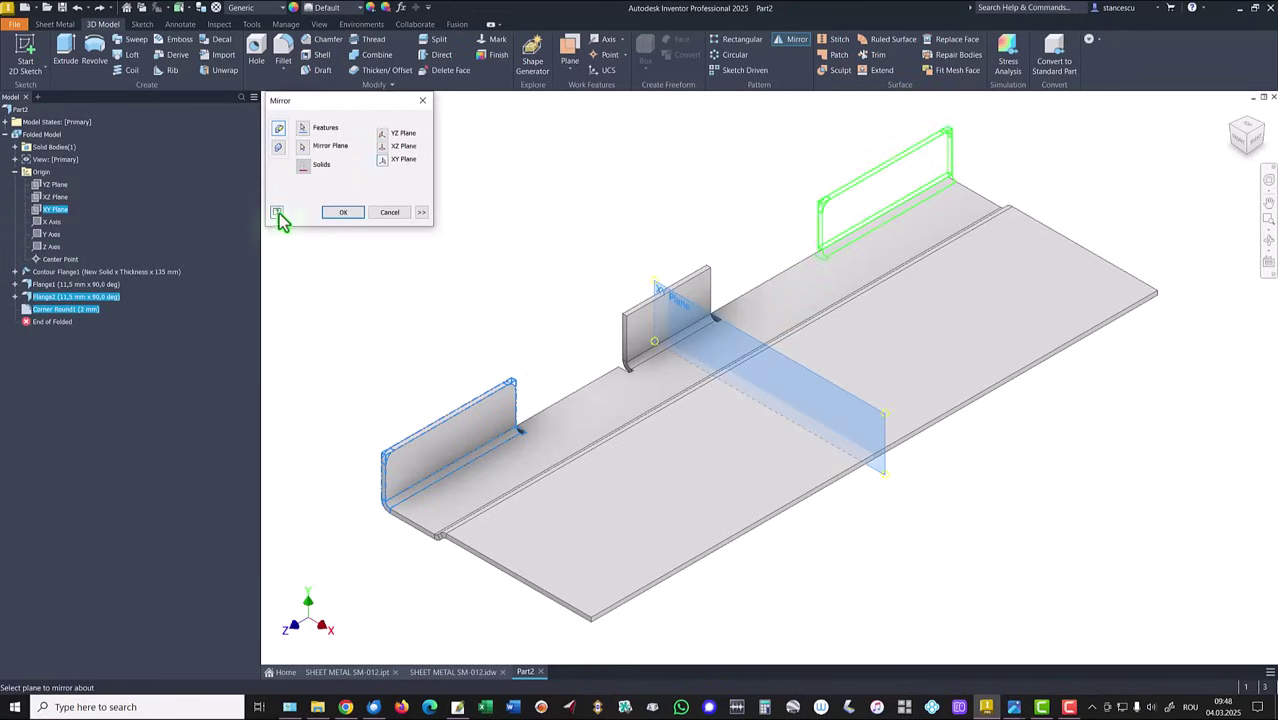
click(342, 213)
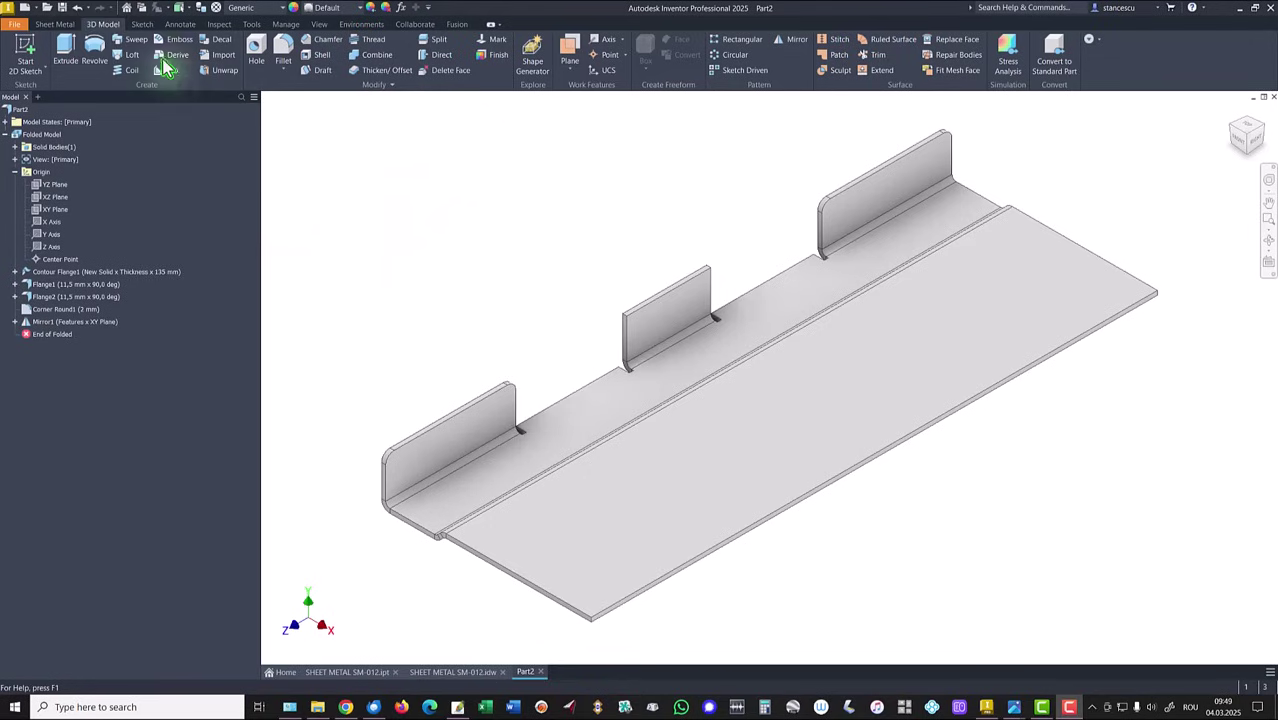
Round the middle flange's top corners with a 2 mm Corner Round2.
click(55, 24)
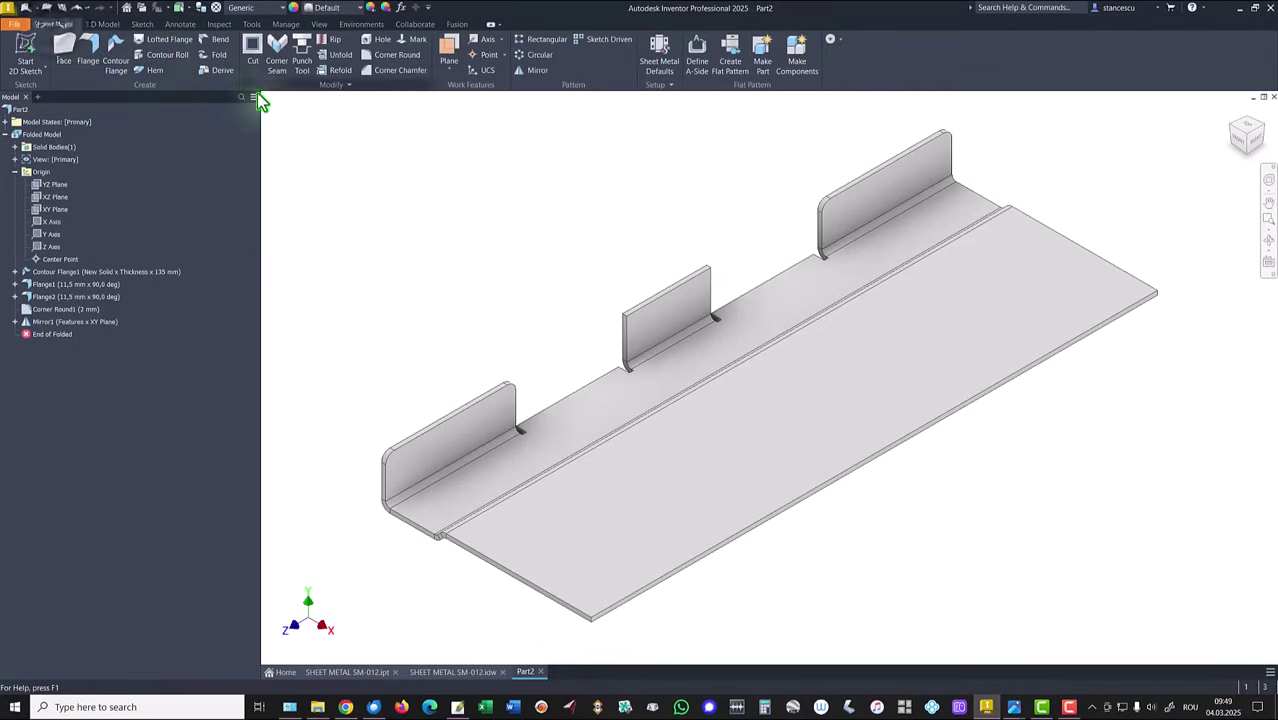
click(396, 55)
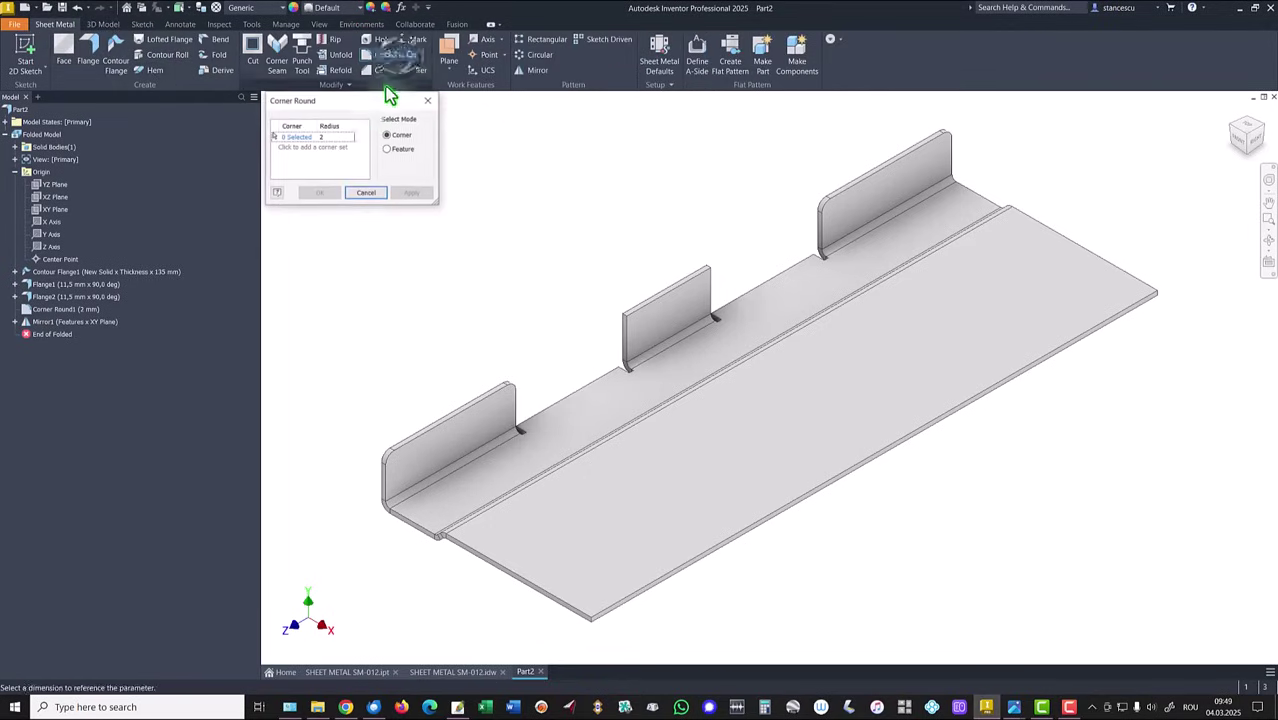
click(624, 317)
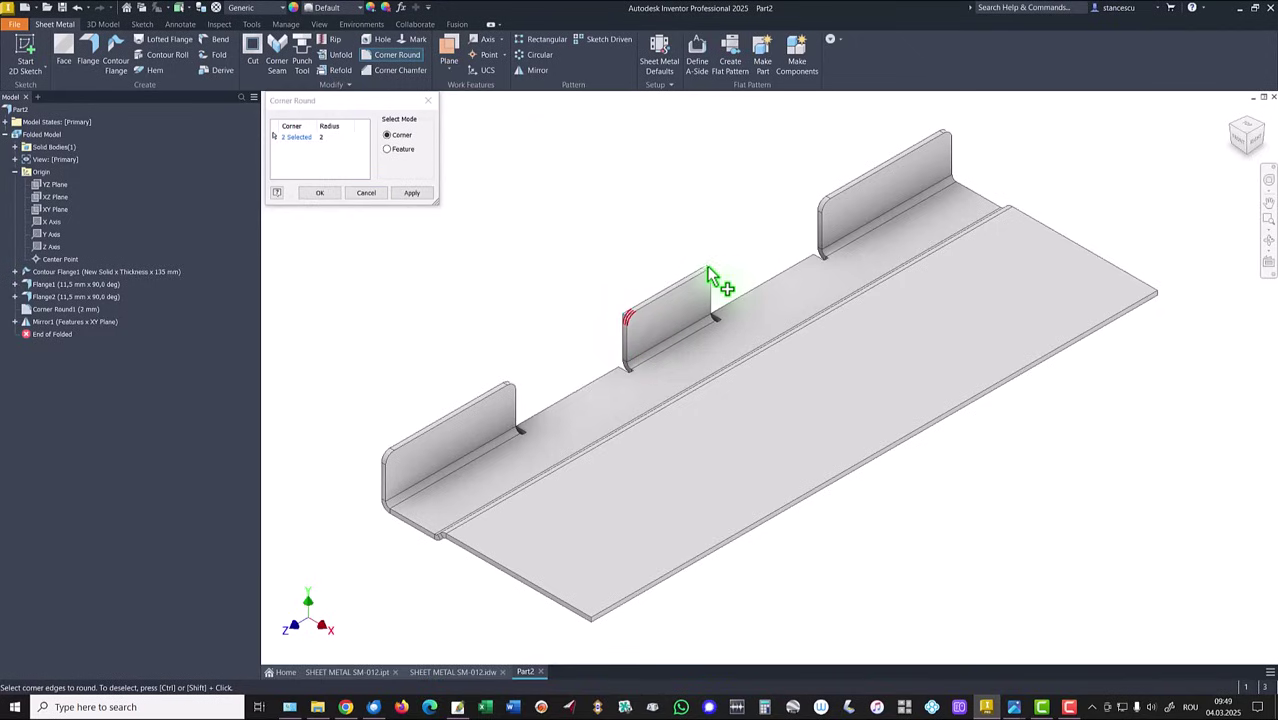
click(331, 193)
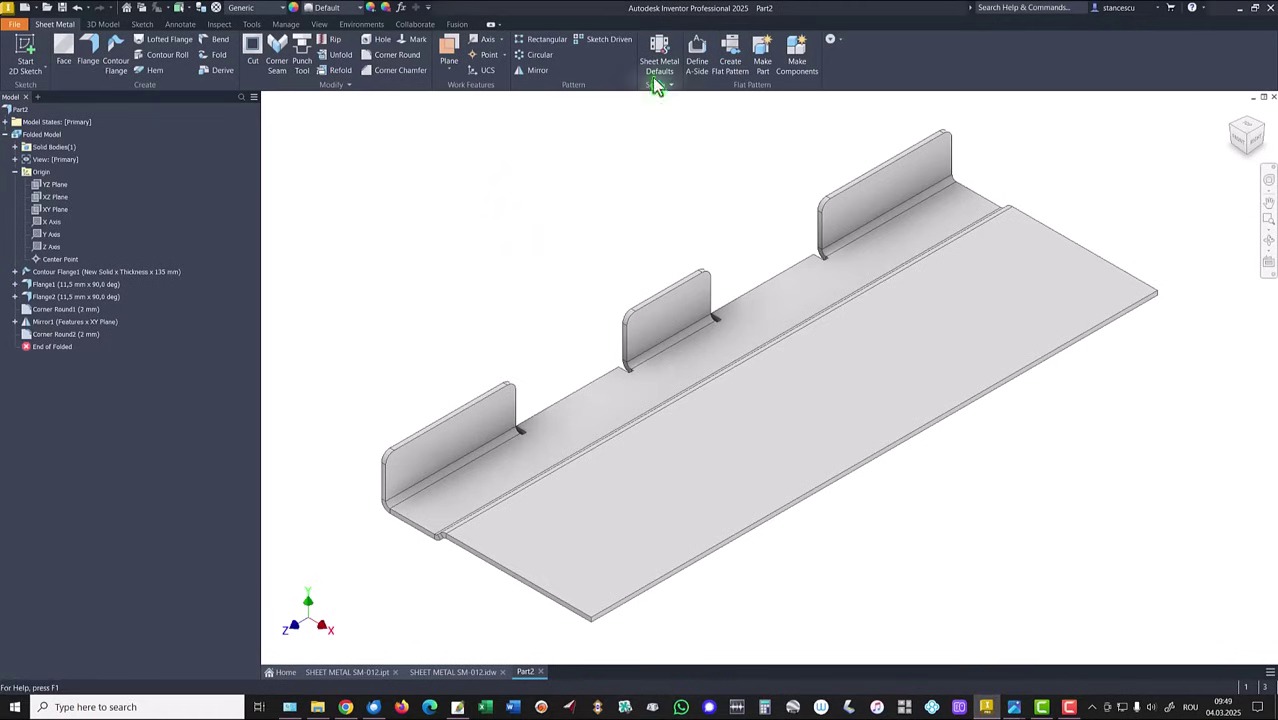
Reposition the 18 and R1,75 annotations on the drawing, then return to Part2.
click(445, 672)
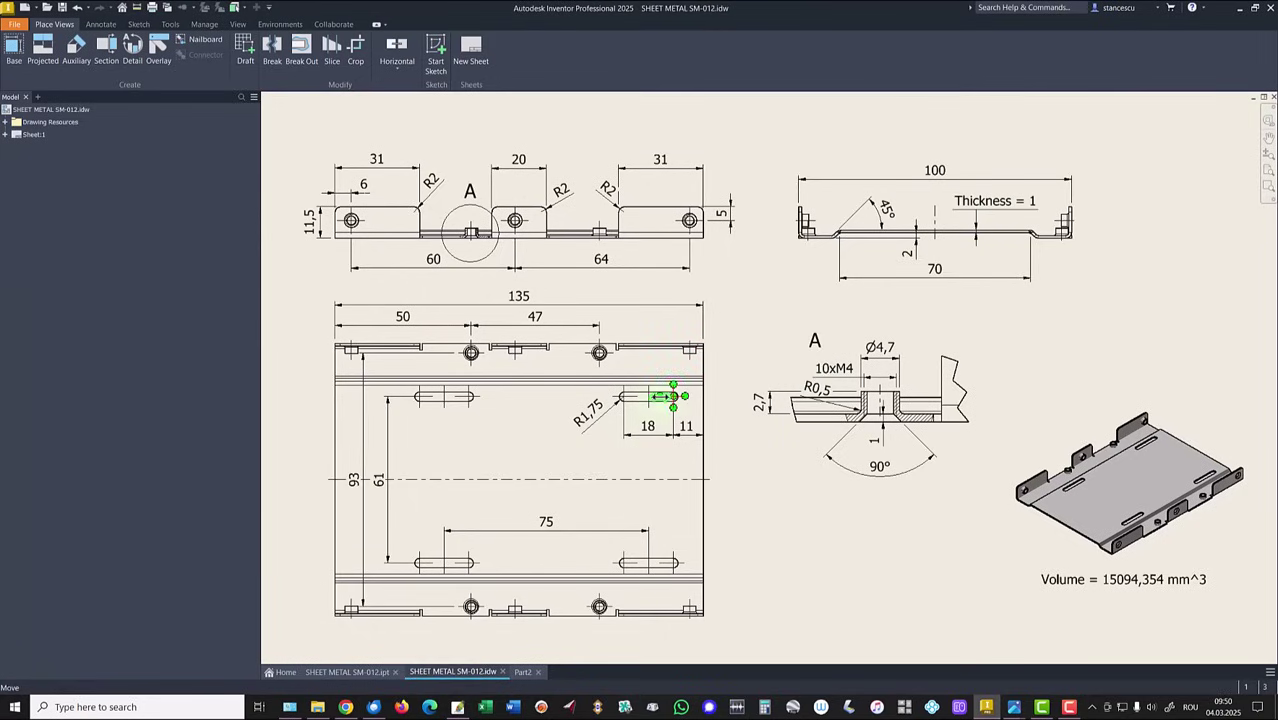
drag(650, 418, 690, 429)
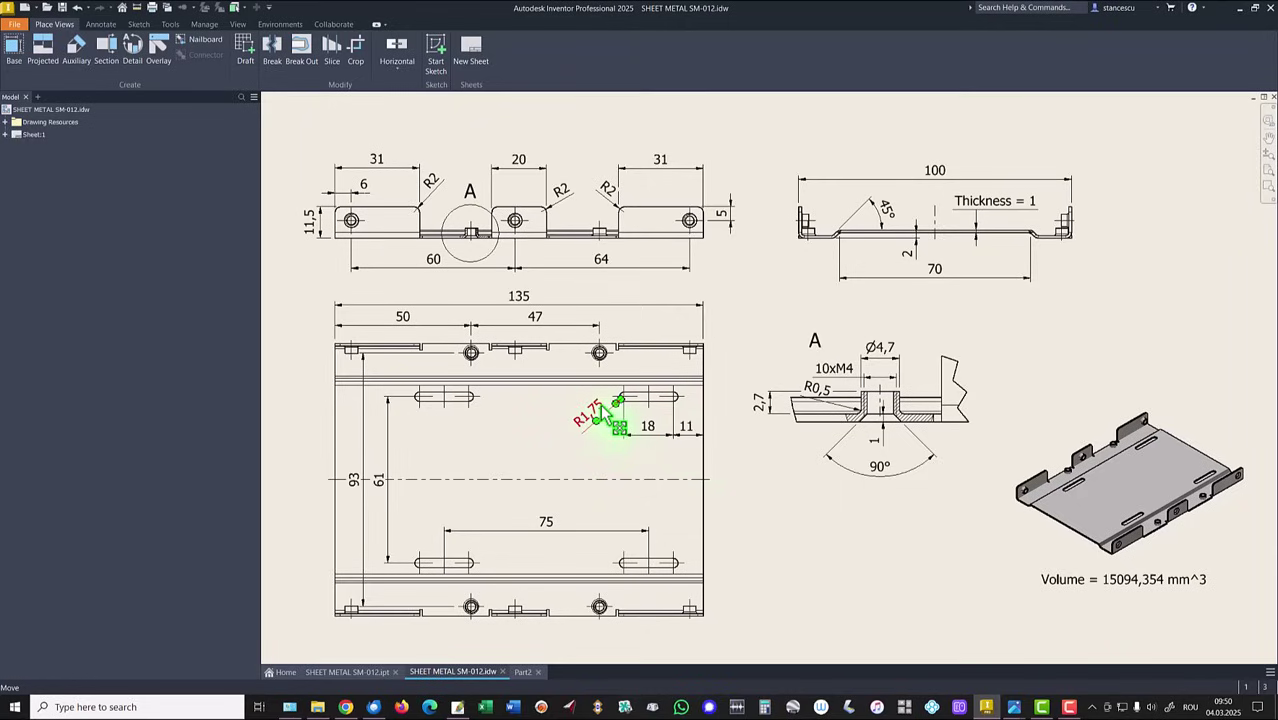
drag(603, 412, 600, 408)
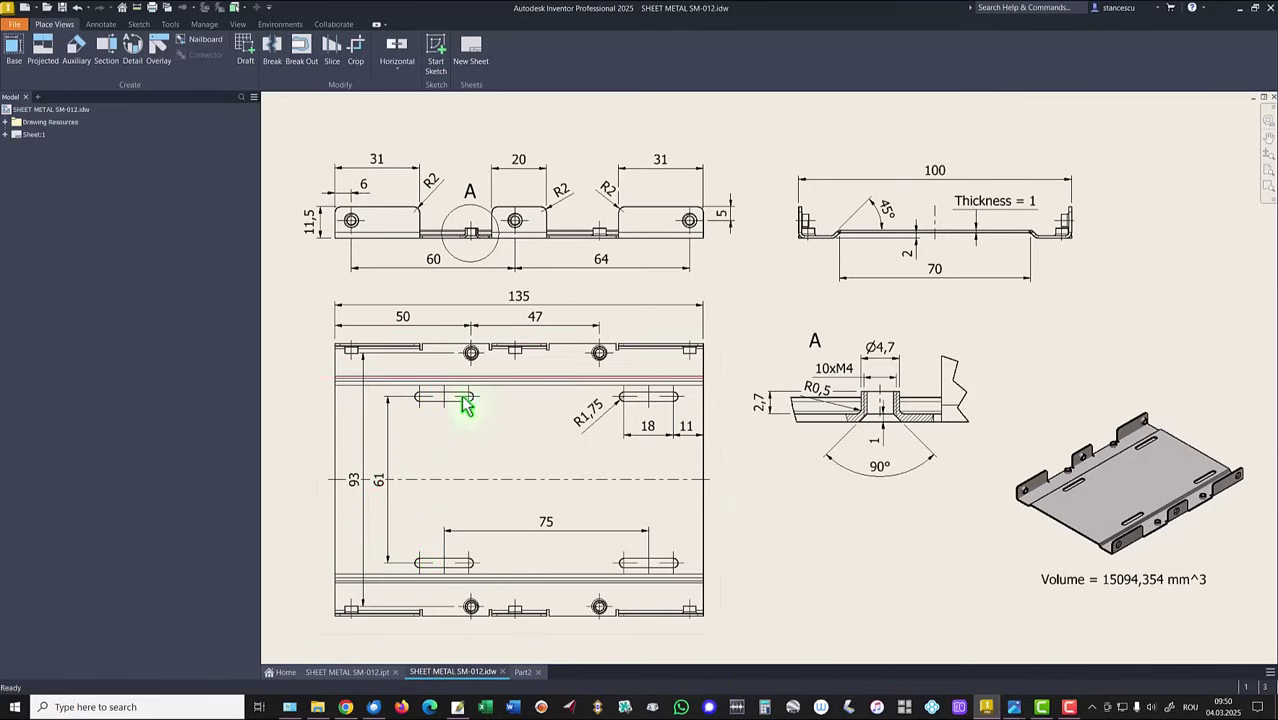
click(523, 672)
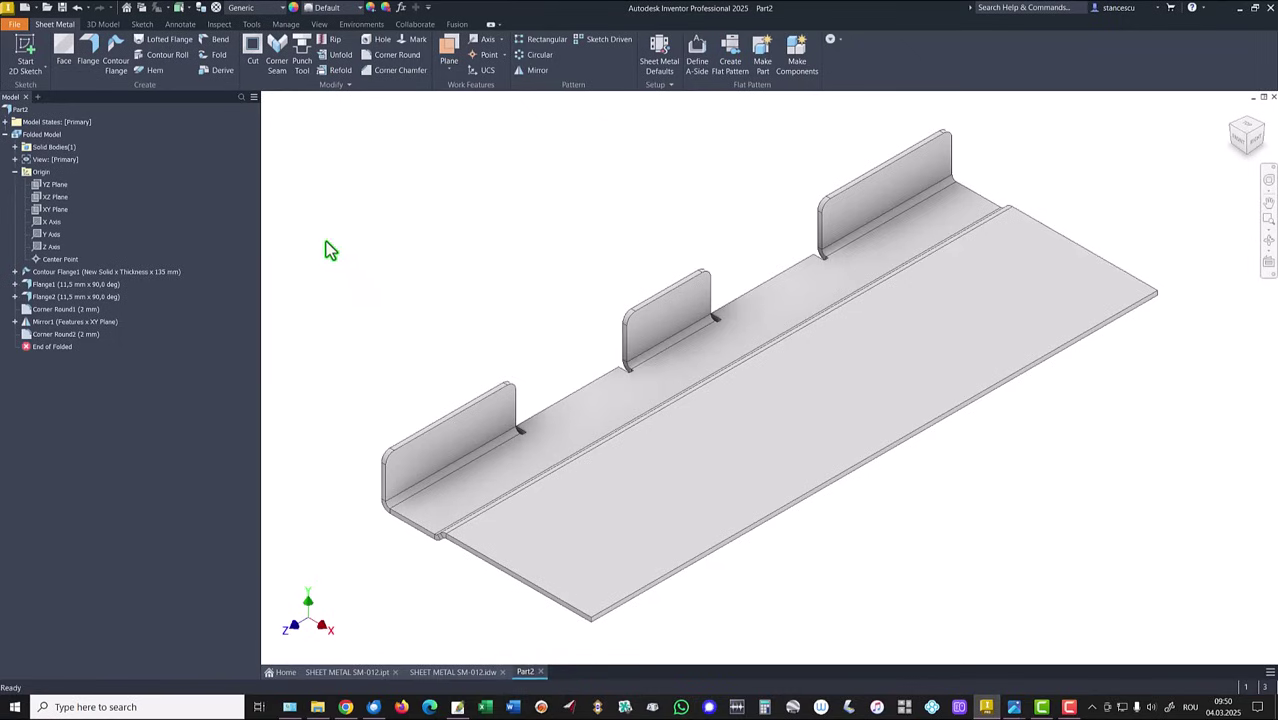
Sketch a vertical center-to-center slot, 3,5 mm wide, on the tray's large flat face.
click(108, 25)
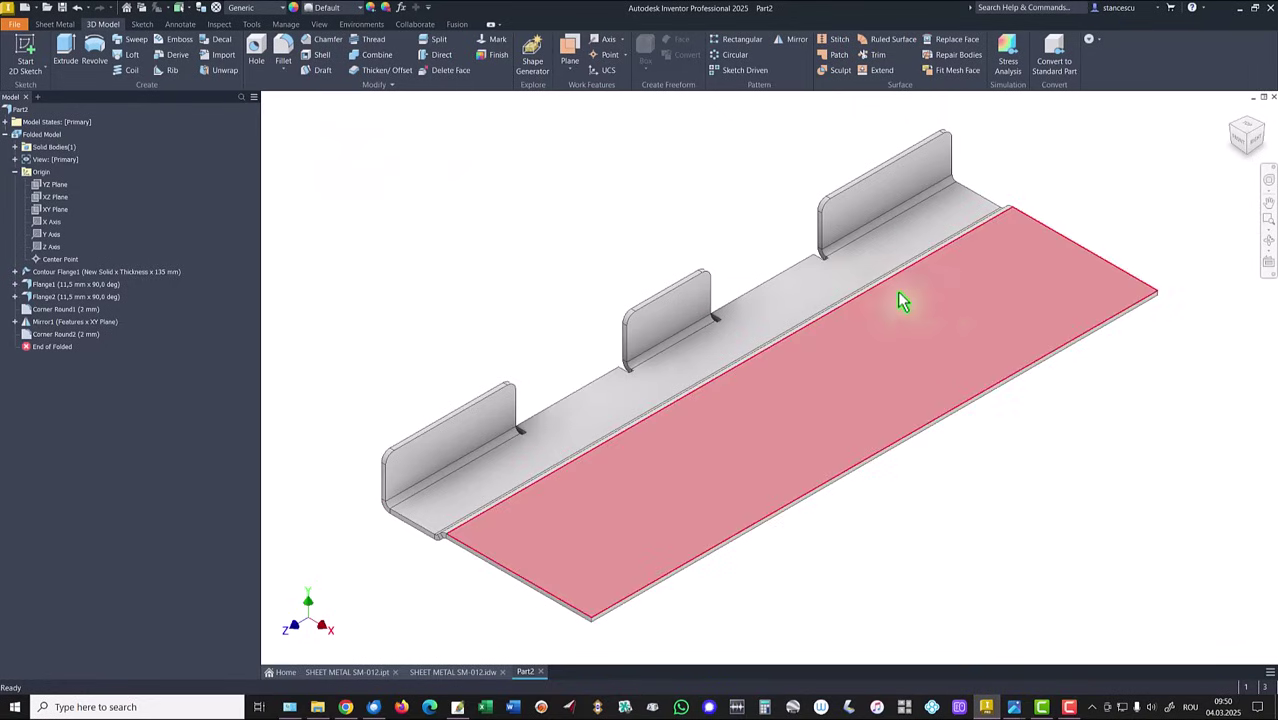
click(1014, 258)
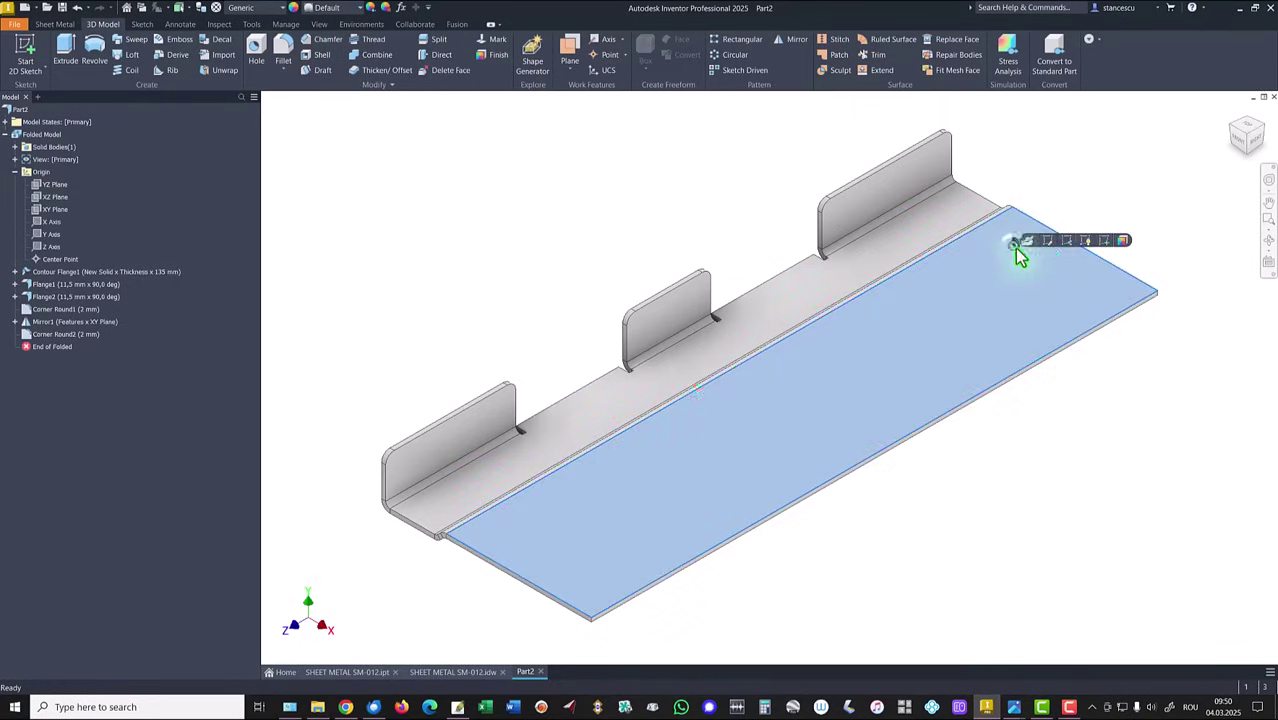
click(1105, 245)
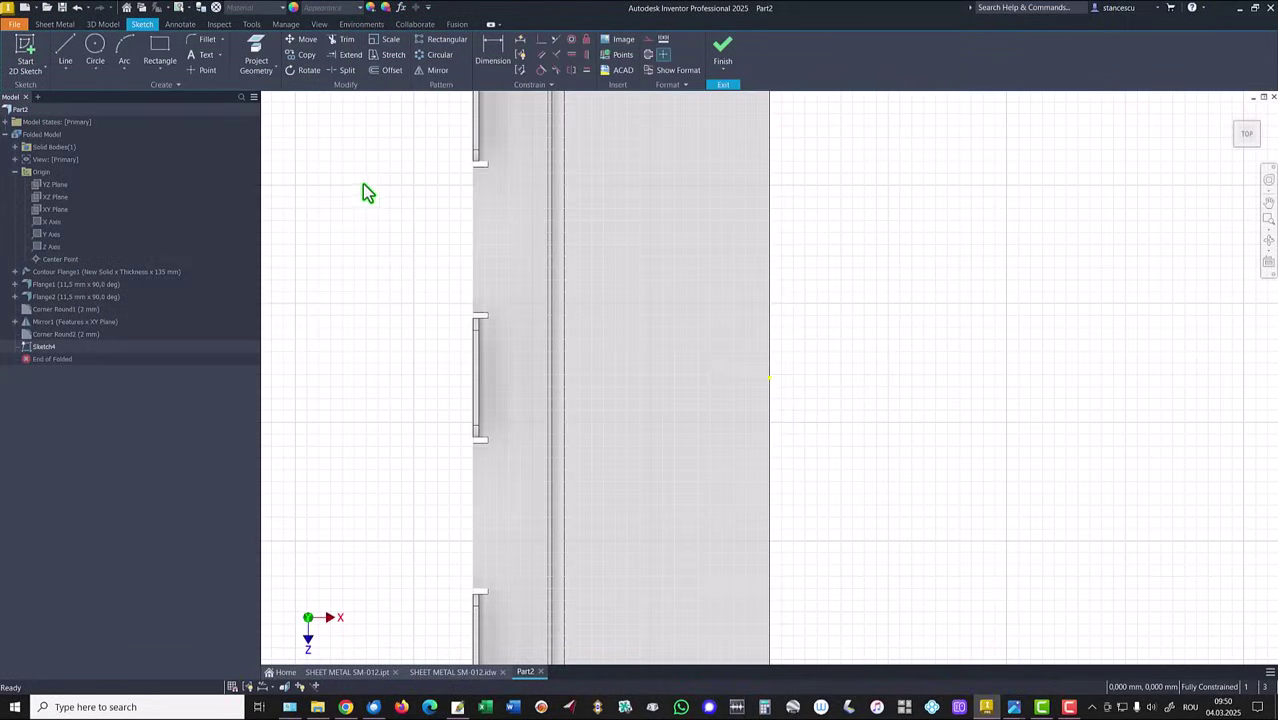
mouse_move(362, 183)
middle_down()
mouse_move(399, 248)
mouse_move(403, 343)
middle_up()
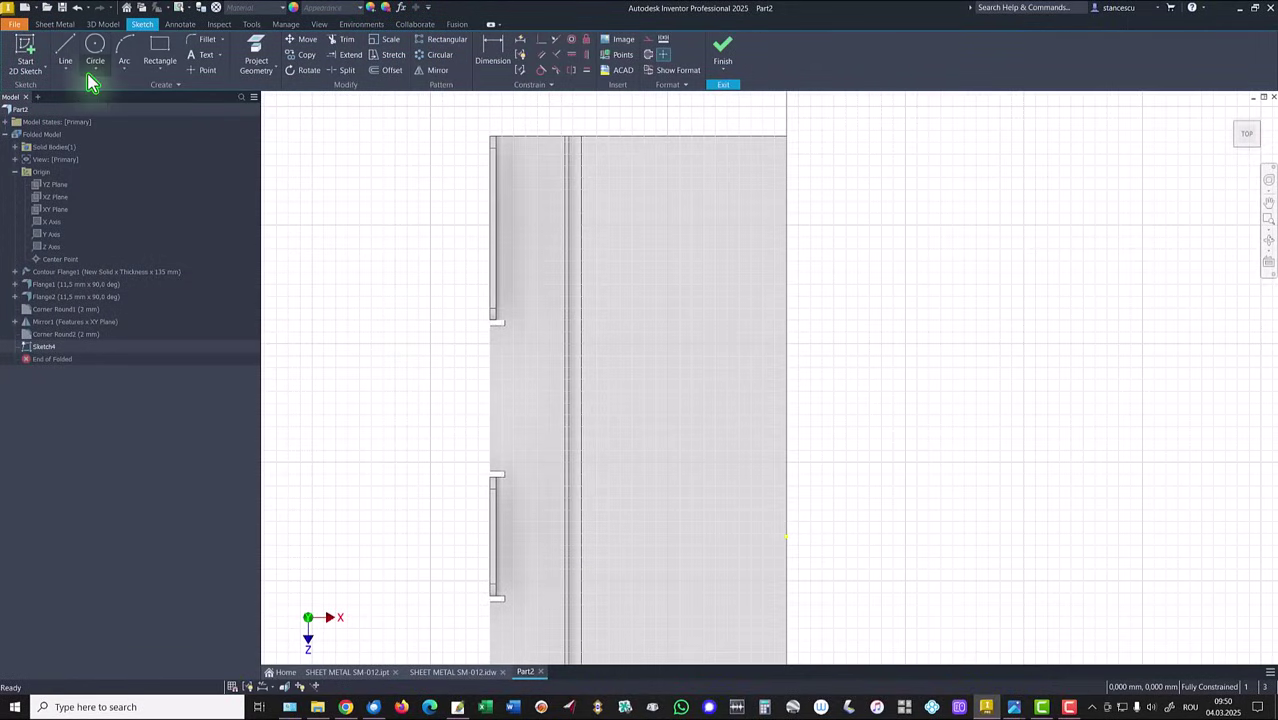
click(163, 71)
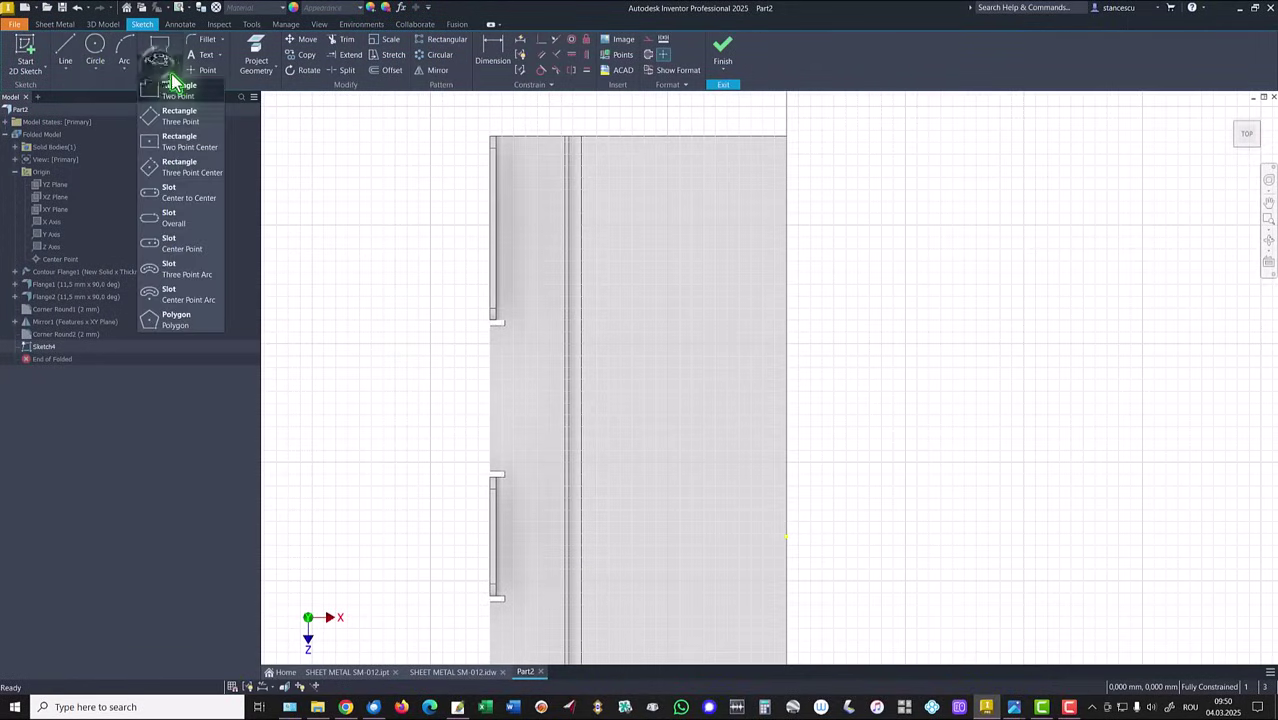
click(183, 200)
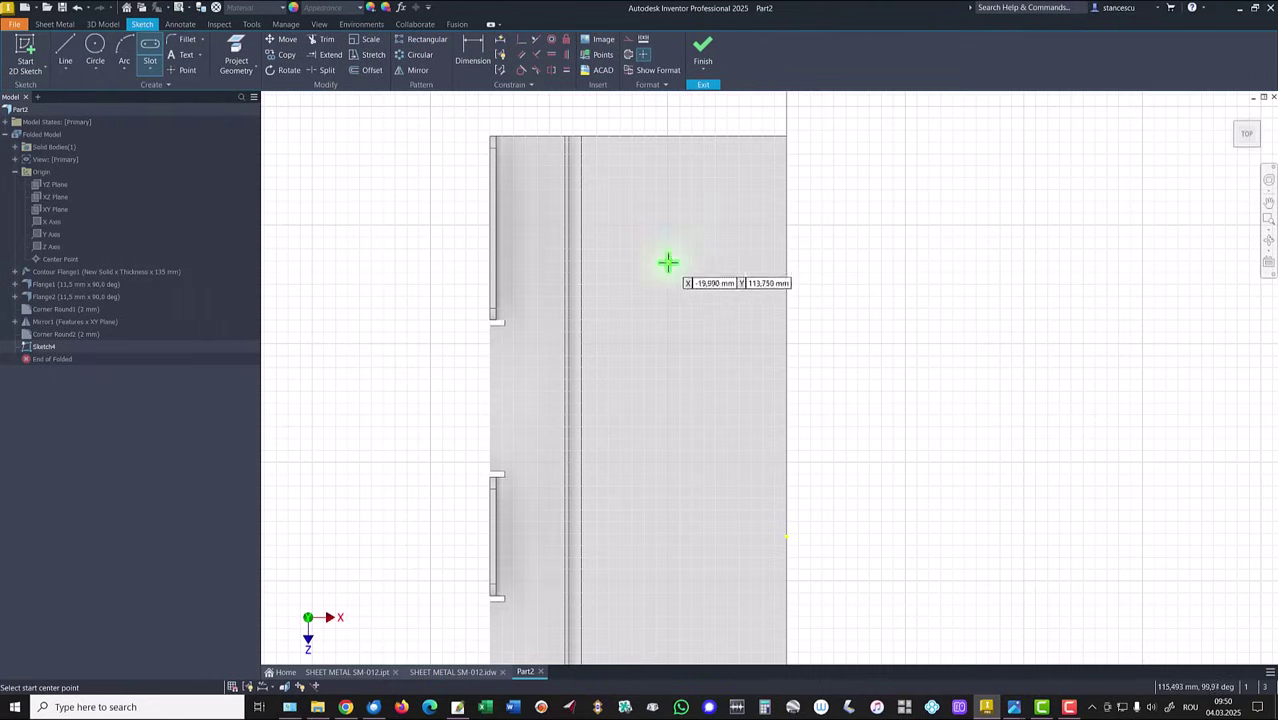
click(631, 271)
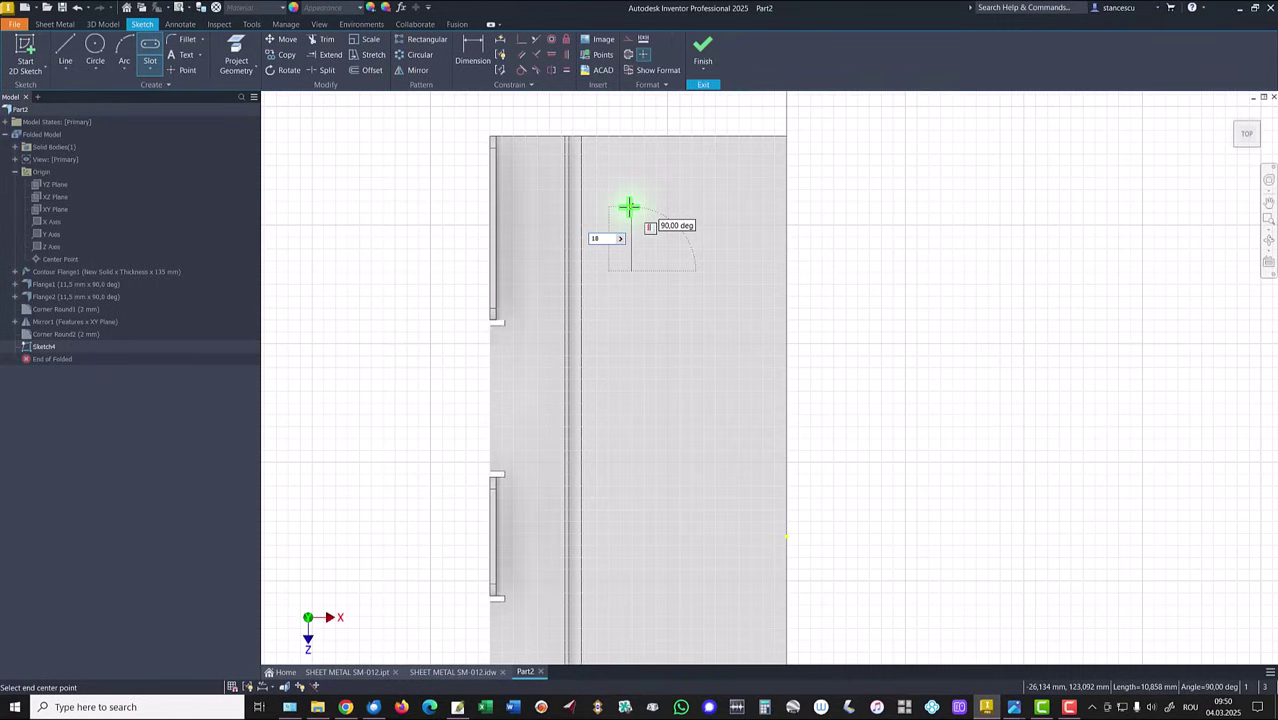
click(630, 207)
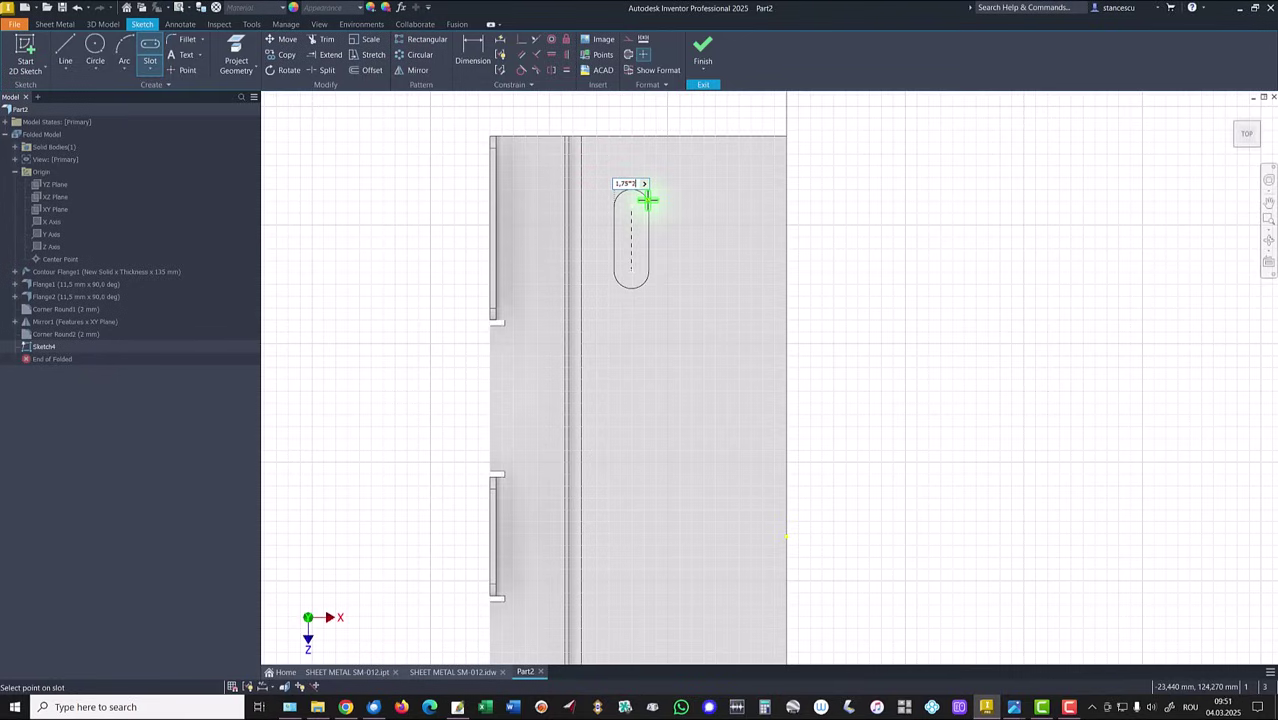
key(Return)
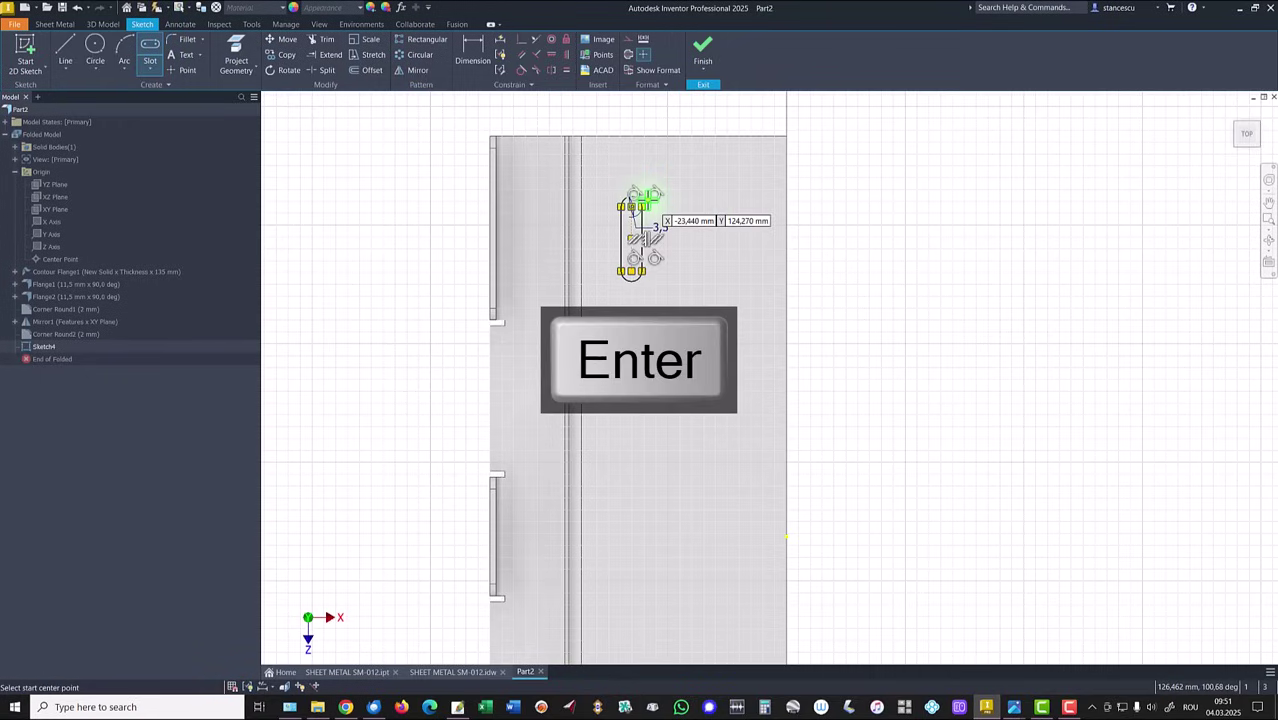
Dimension the slot 11 from the end edge and 30,5 from the side edge, then finish.
click(464, 60)
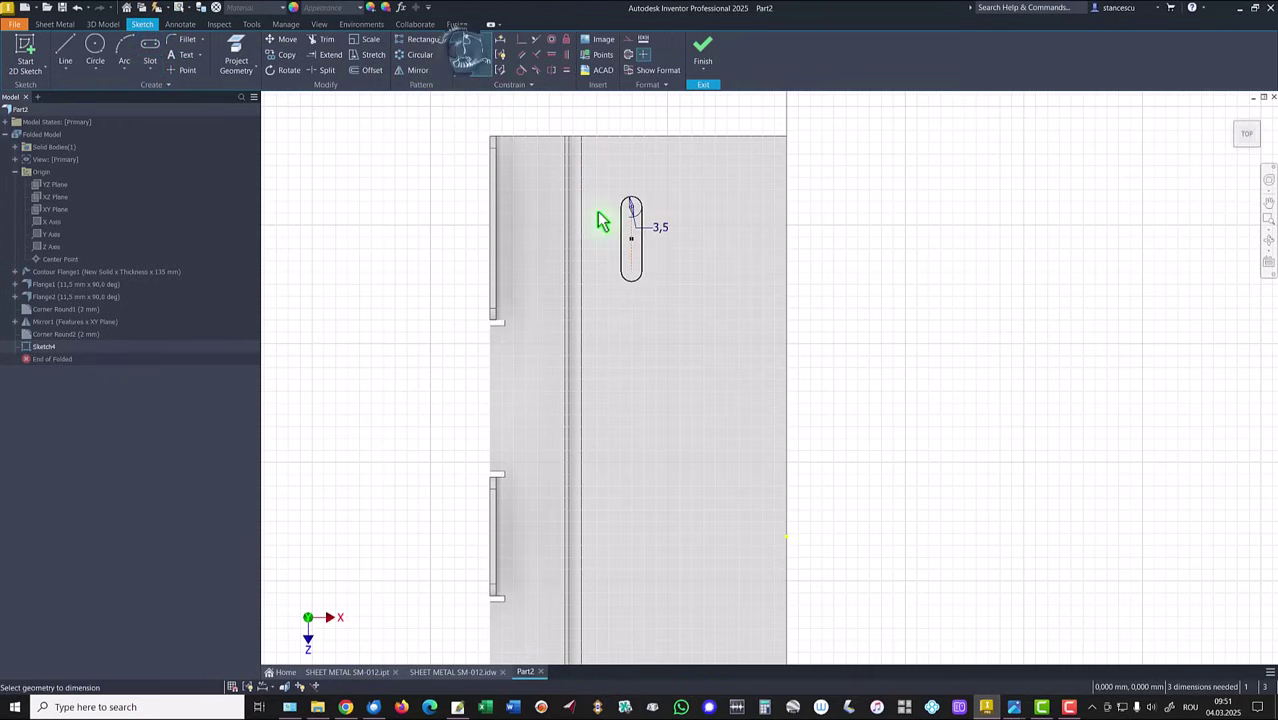
click(655, 136)
click(673, 168)
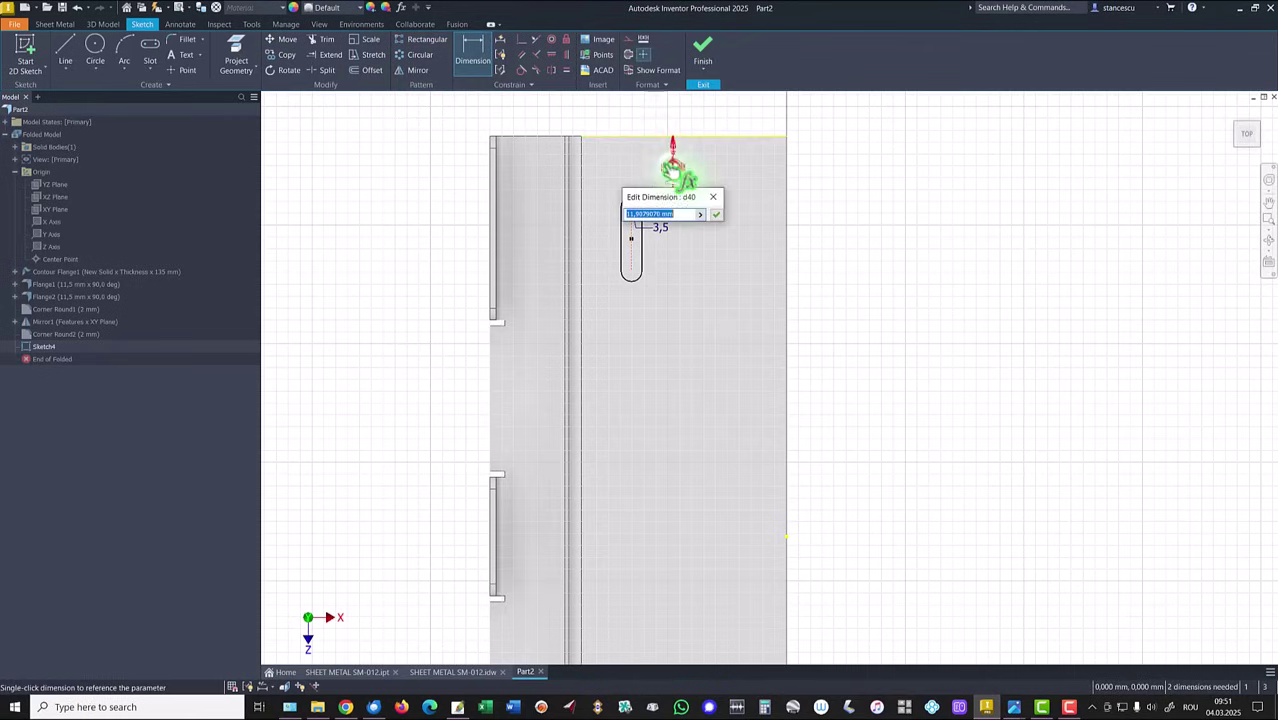
text(8)
key(Return)
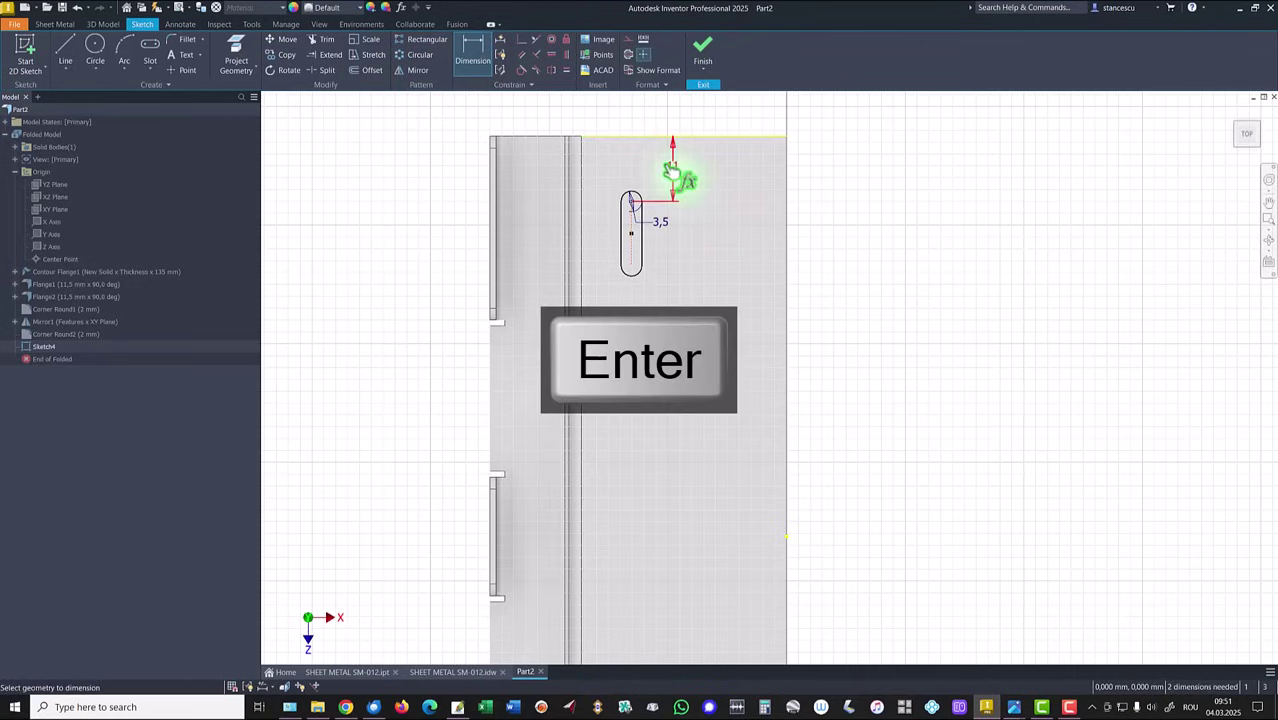
click(633, 260)
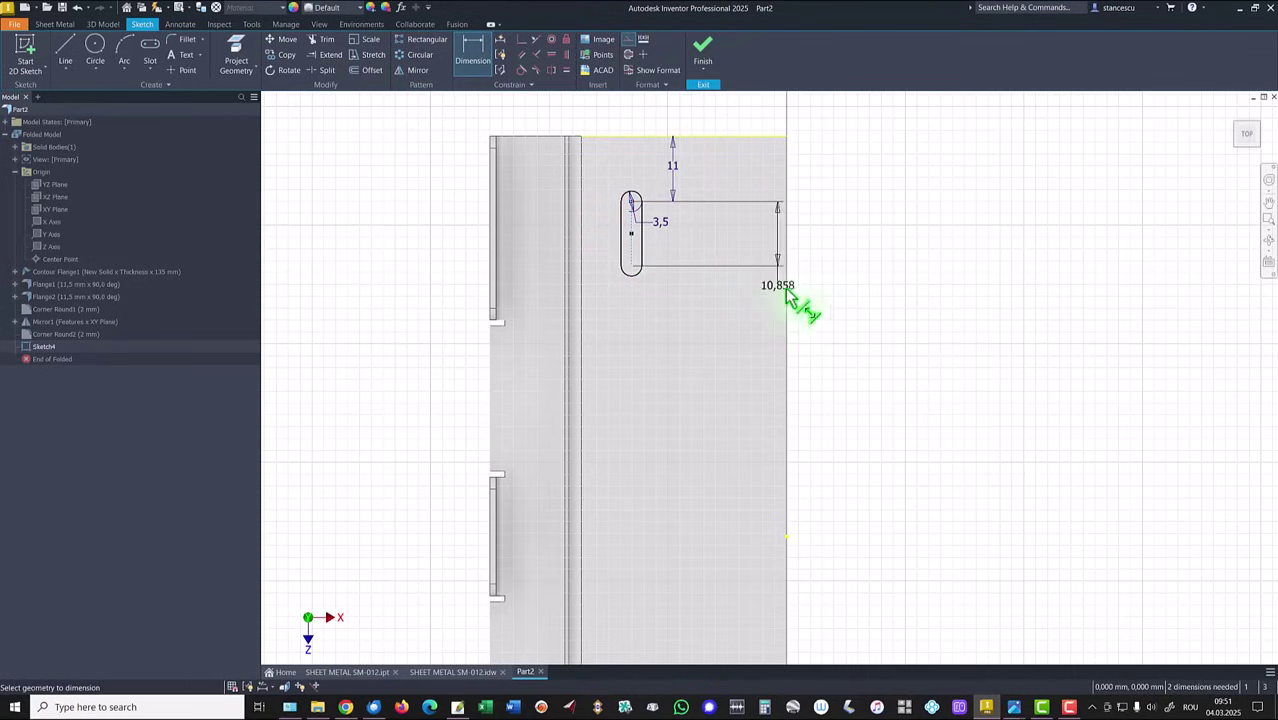
click(787, 280)
click(720, 318)
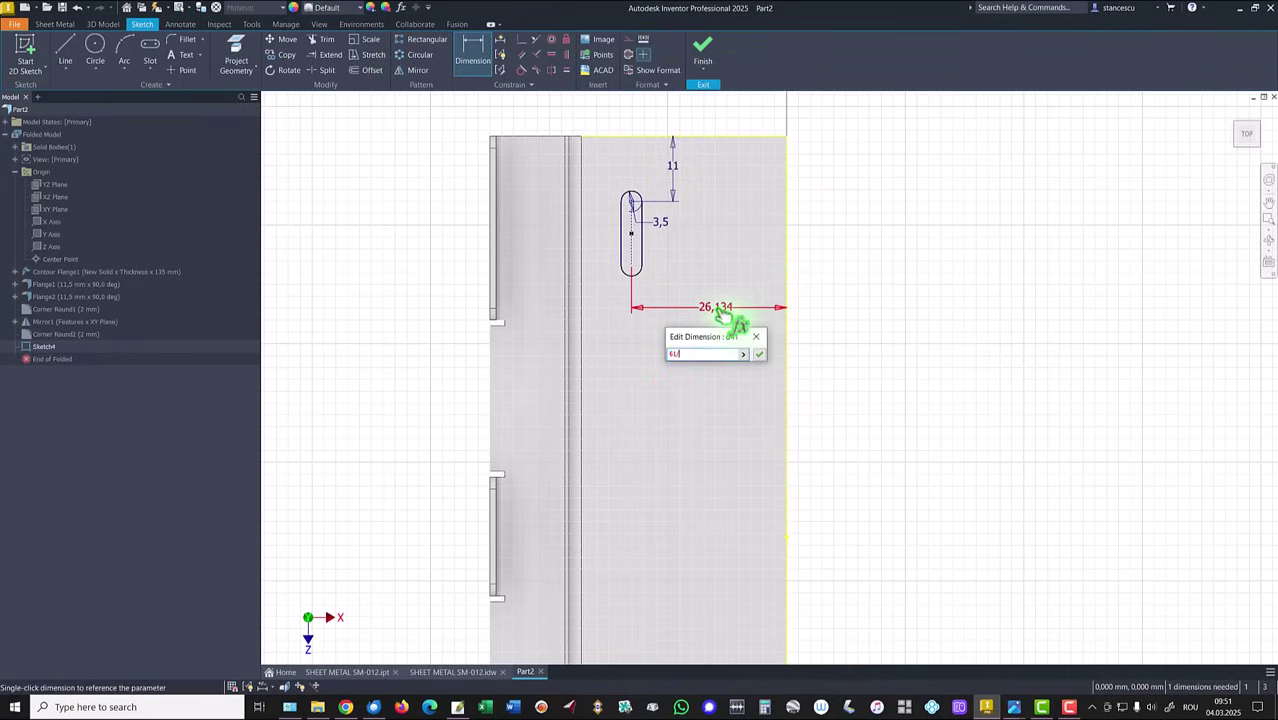
key(Return)
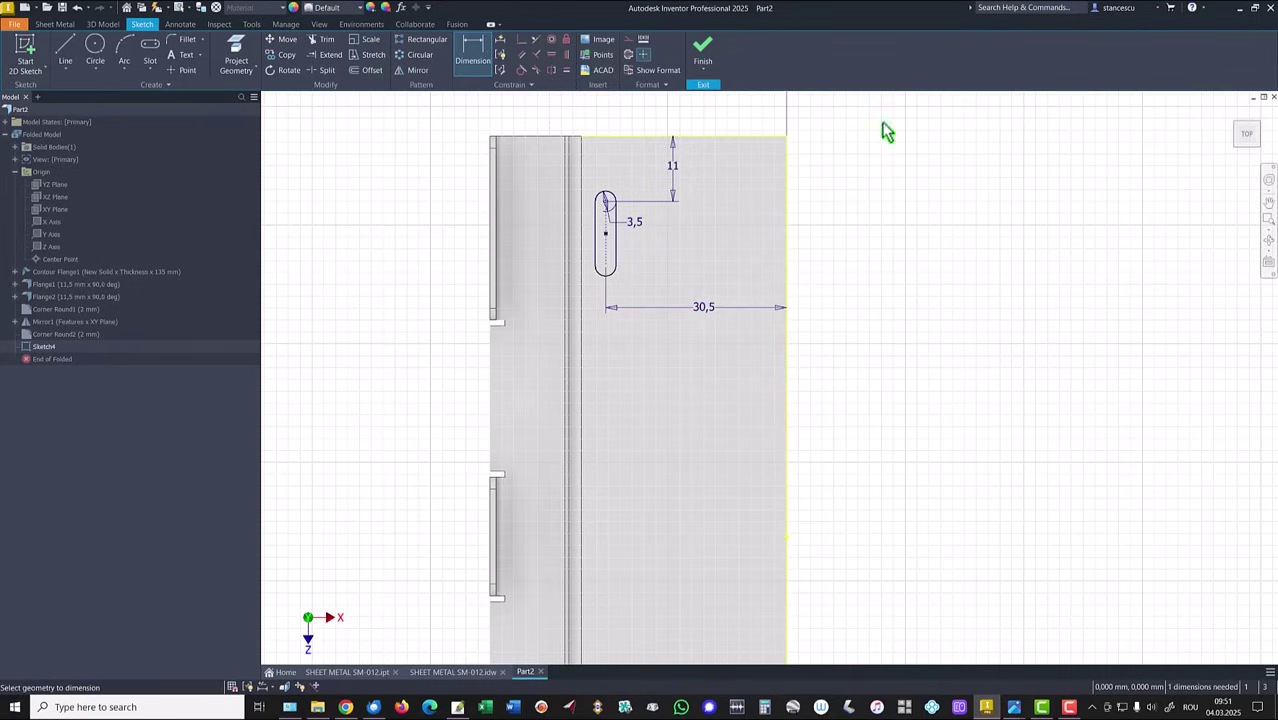
click(703, 50)
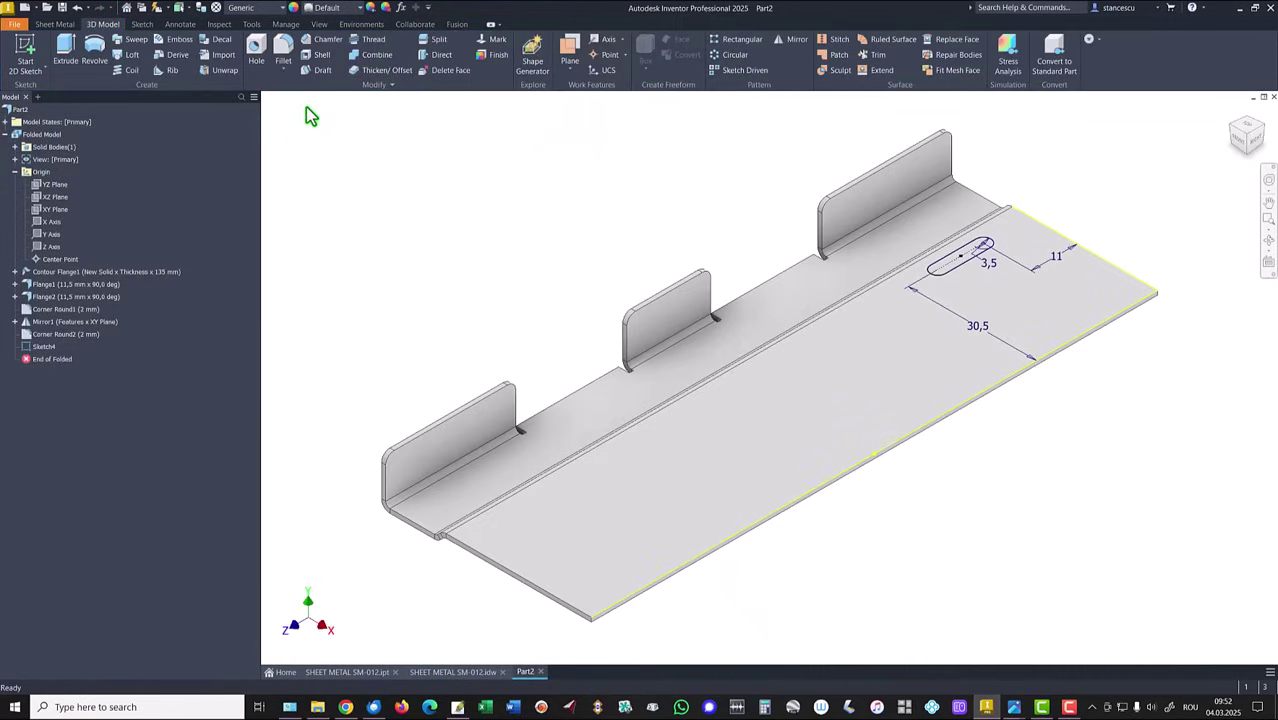
Cut the slot profile through the full sheet thickness as Cut1 and dismiss the save reminder.
click(40, 24)
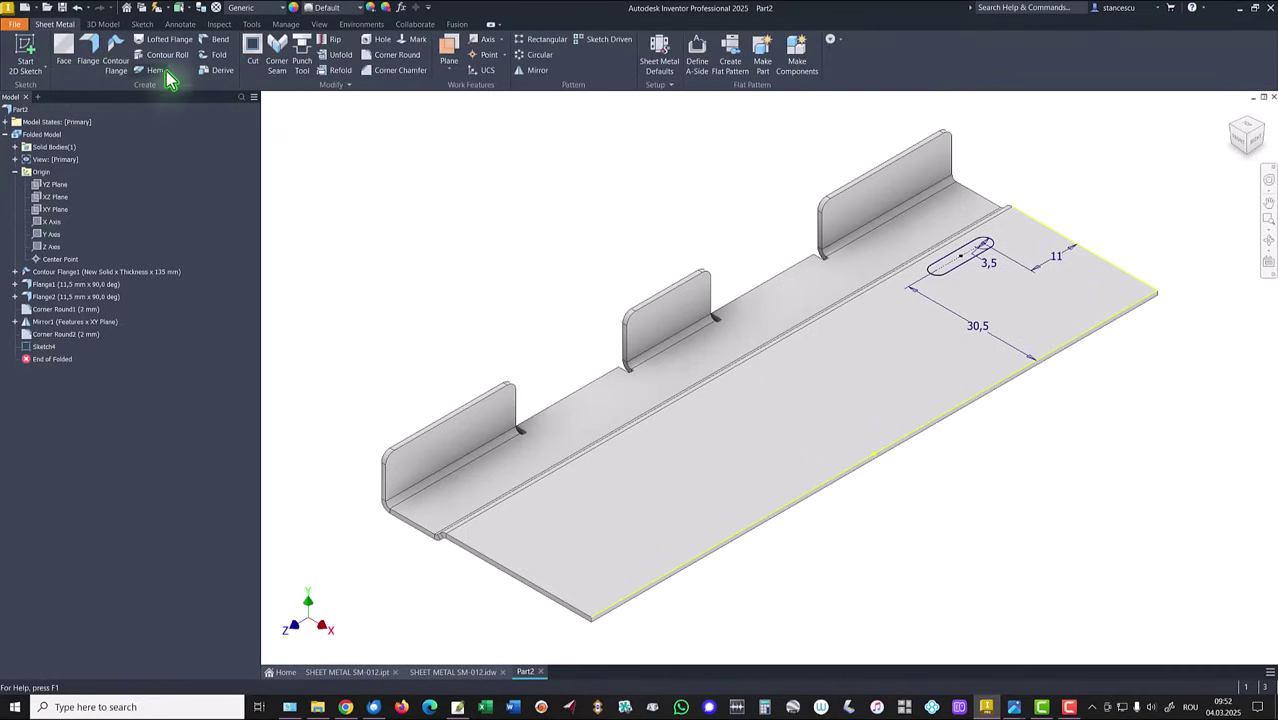
click(253, 55)
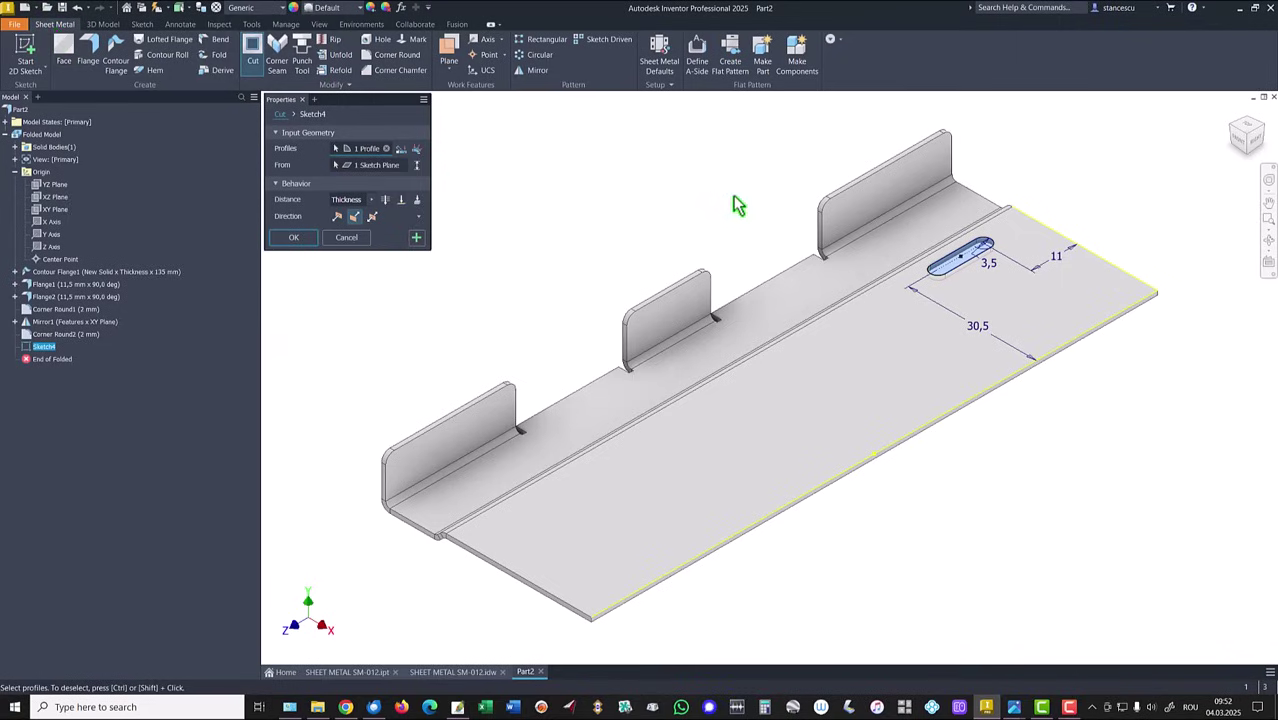
click(293, 240)
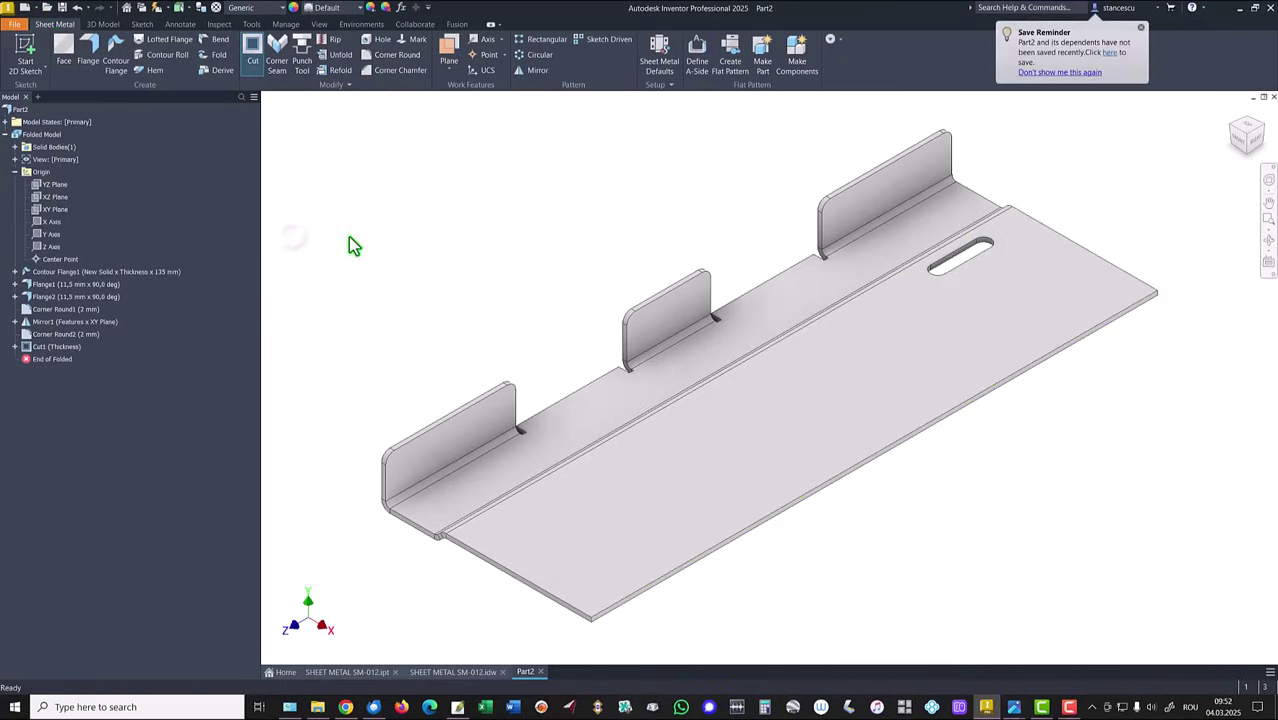
click(1026, 70)
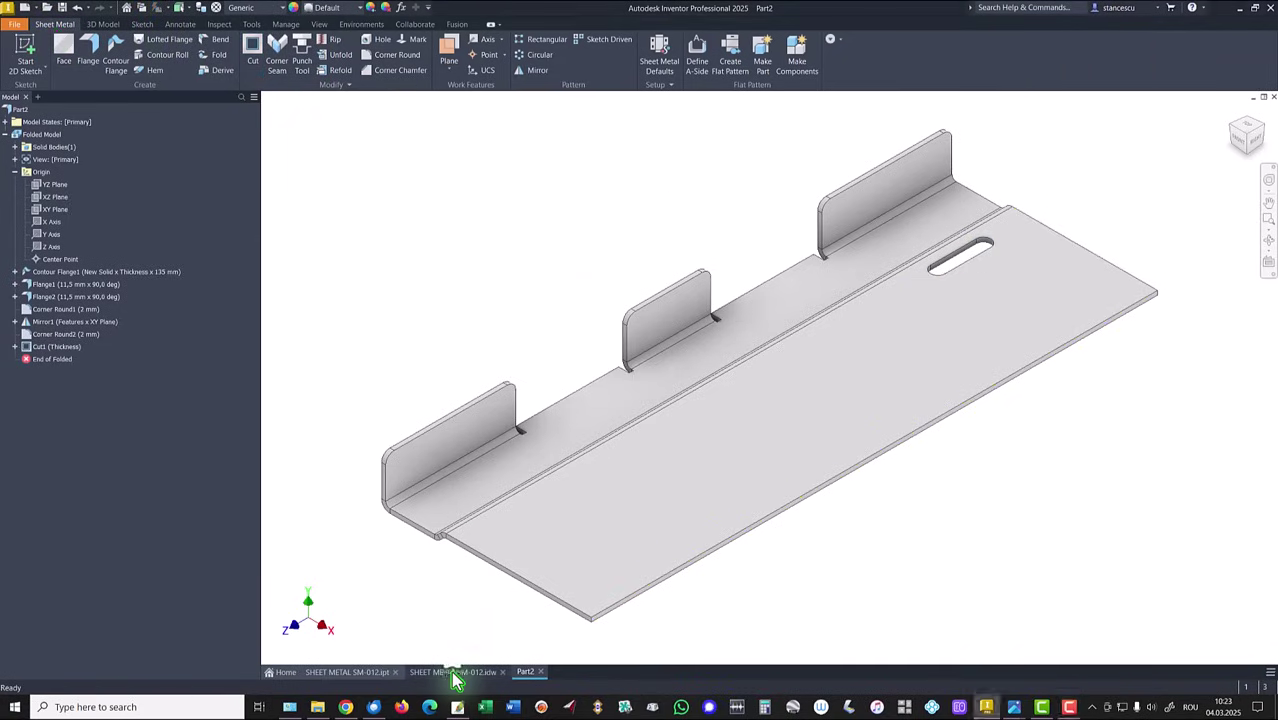
click(455, 674)
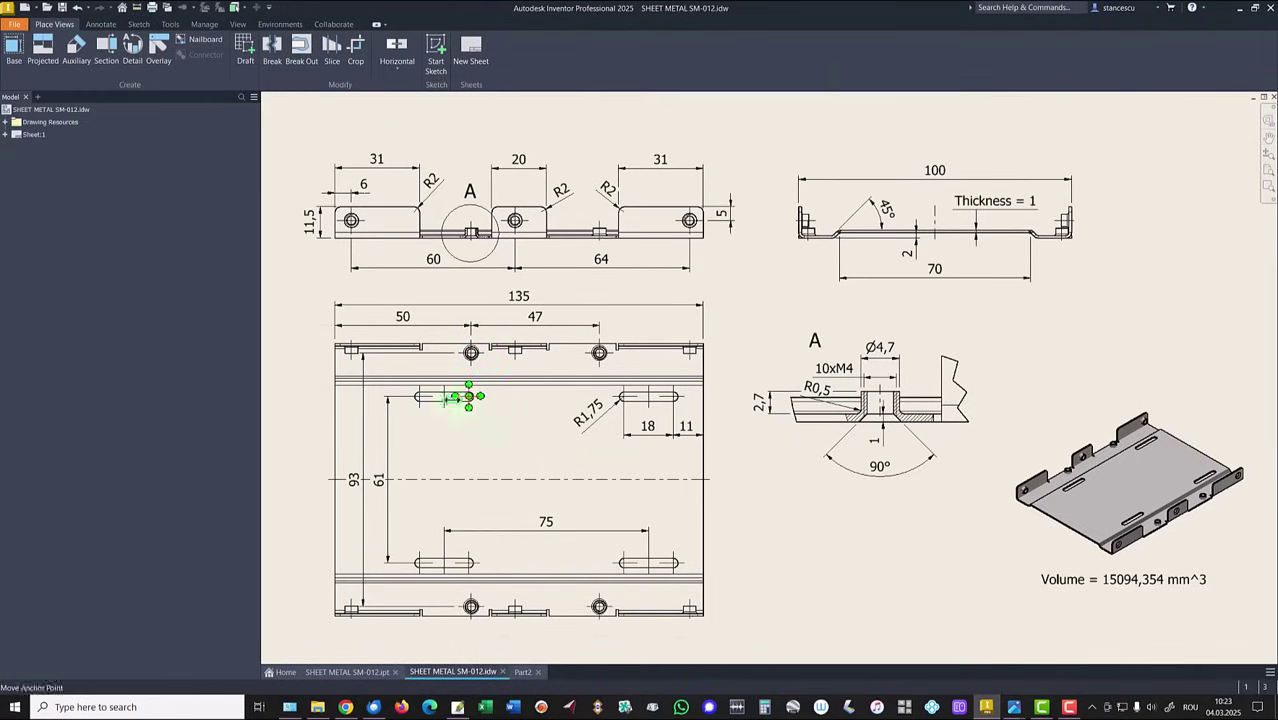
click(524, 674)
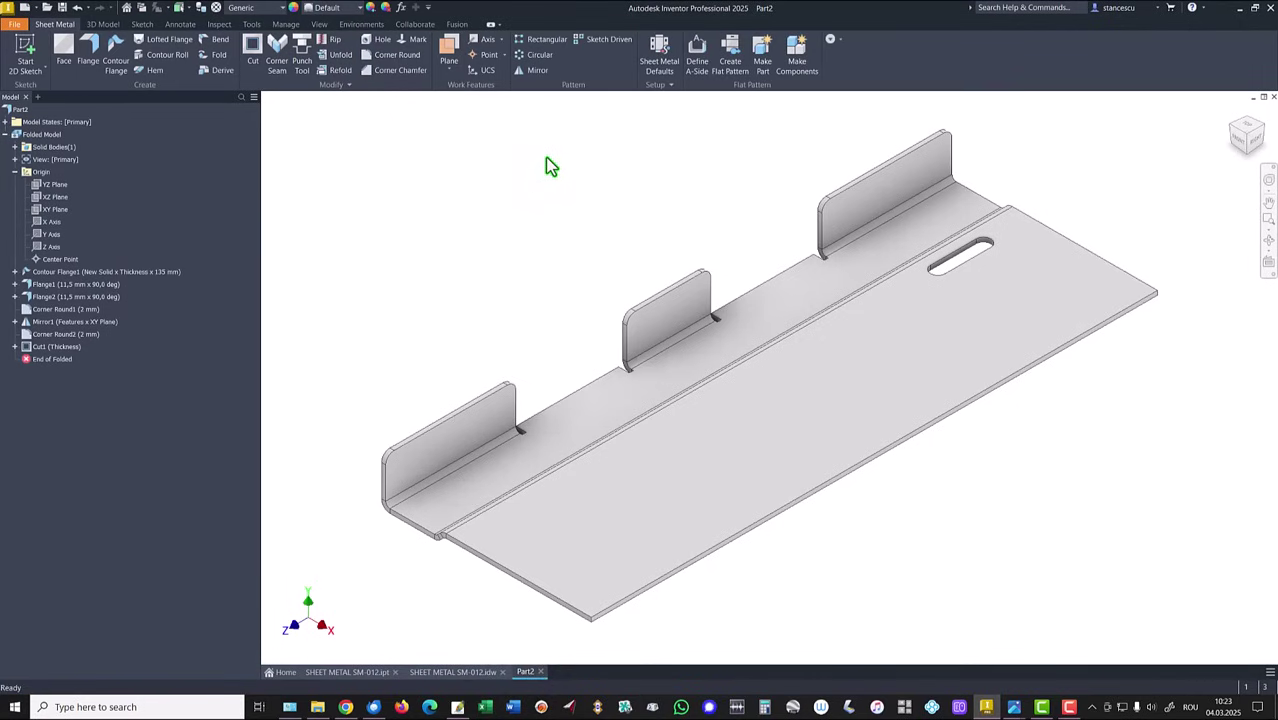
Pattern Cut1 as two slots 75 mm apart along the flipped bend edge, then show the SM-012 drawing.
click(548, 44)
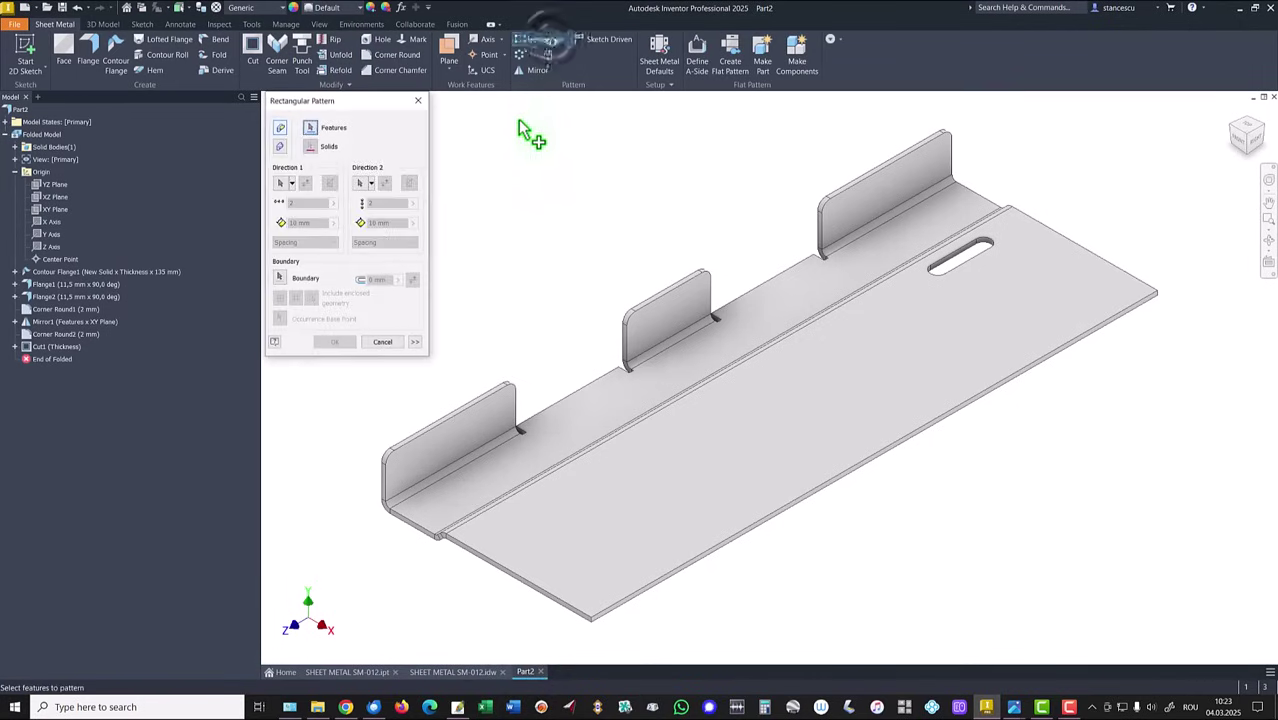
click(45, 347)
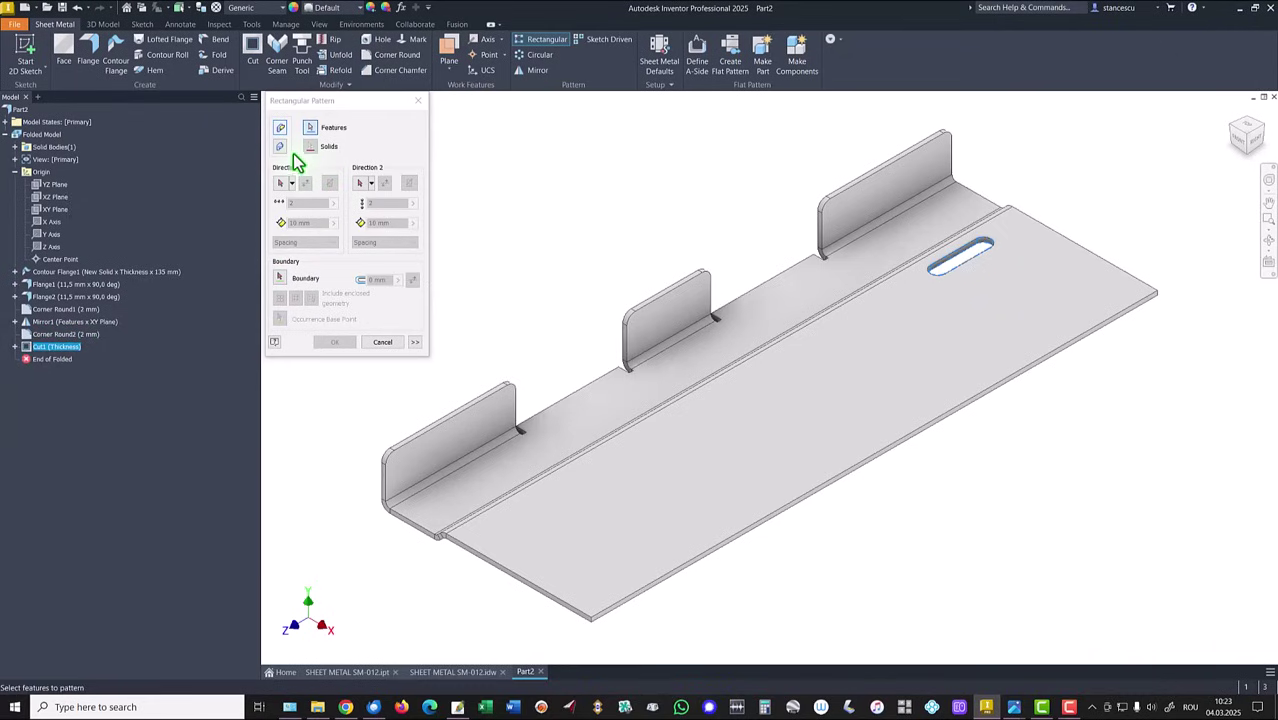
click(281, 184)
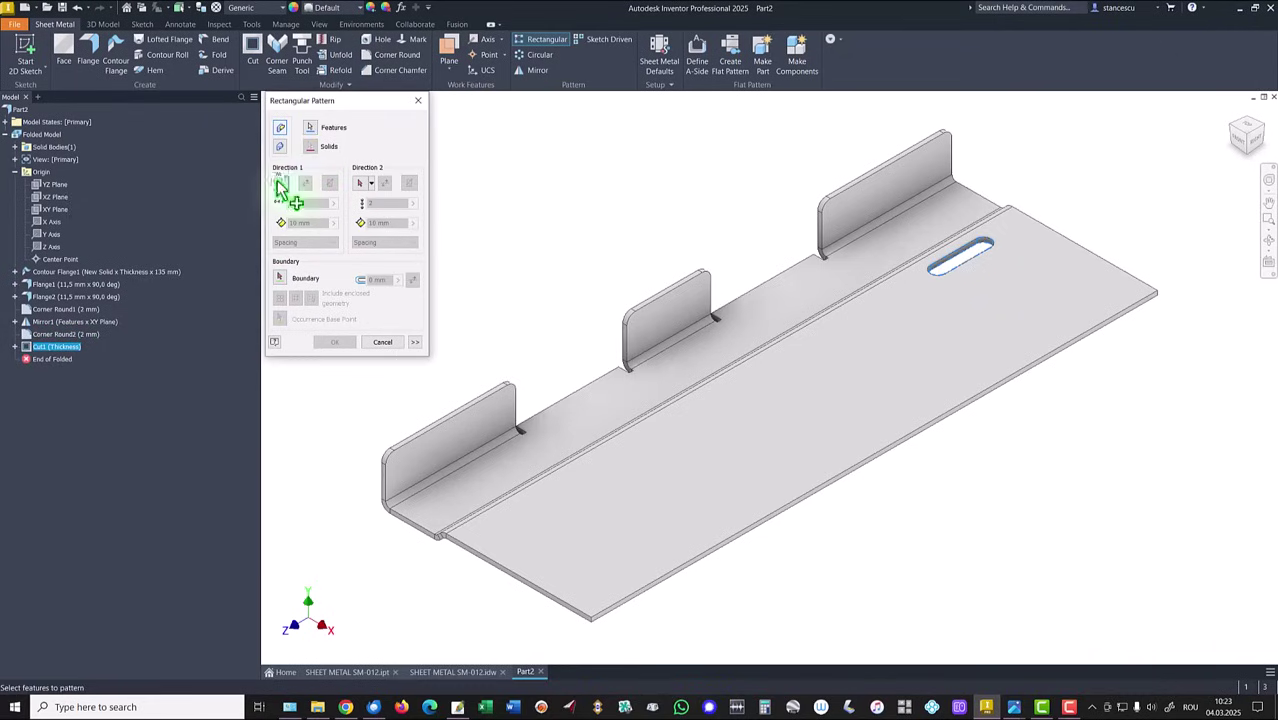
click(840, 313)
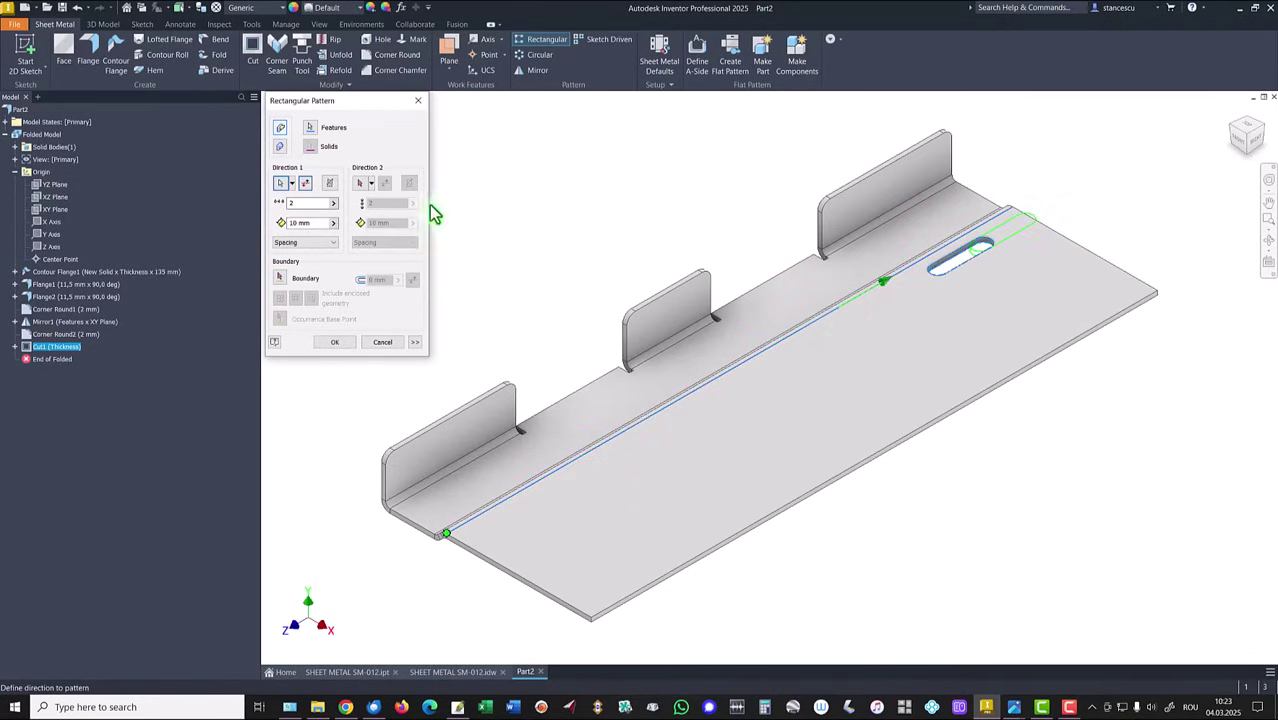
click(305, 186)
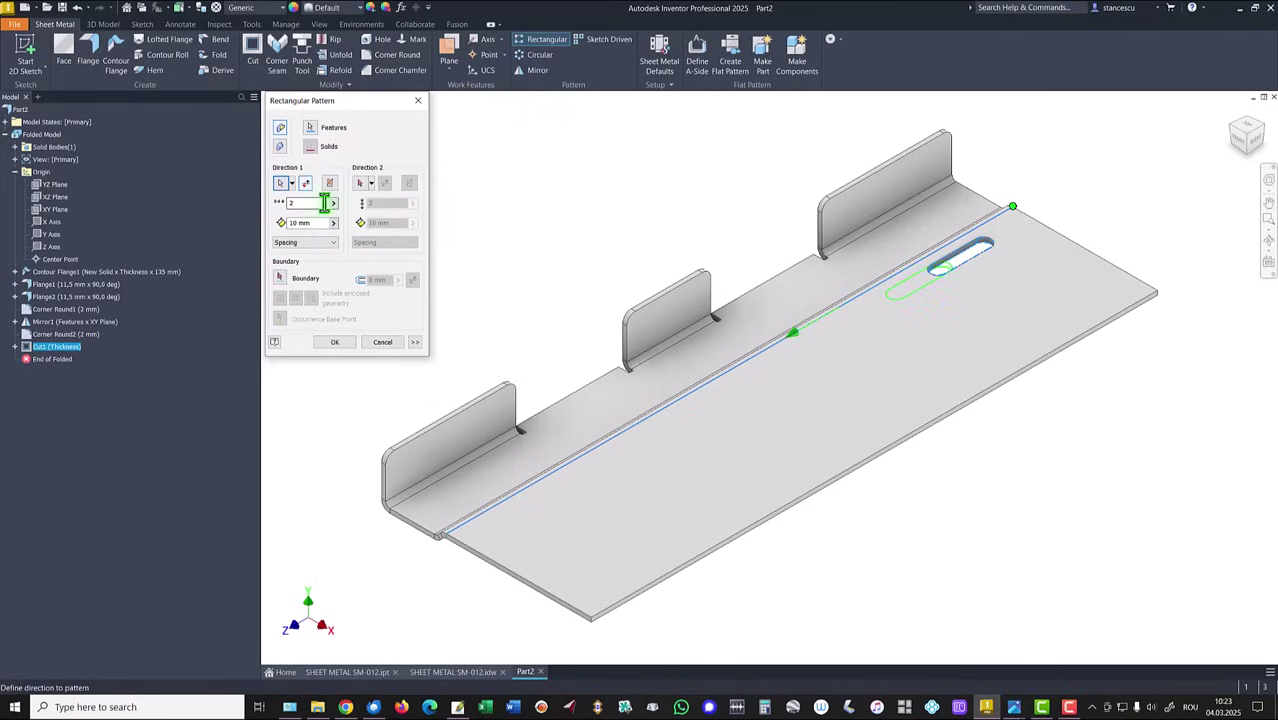
click(316, 223)
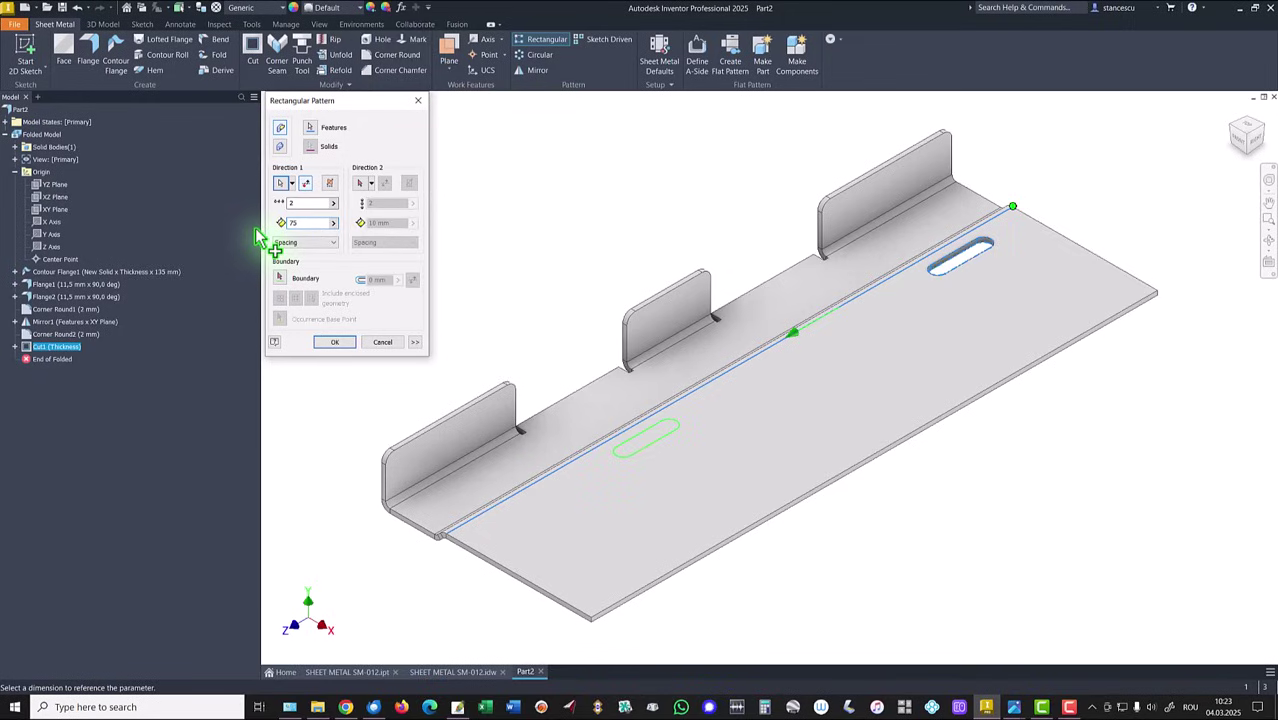
click(336, 343)
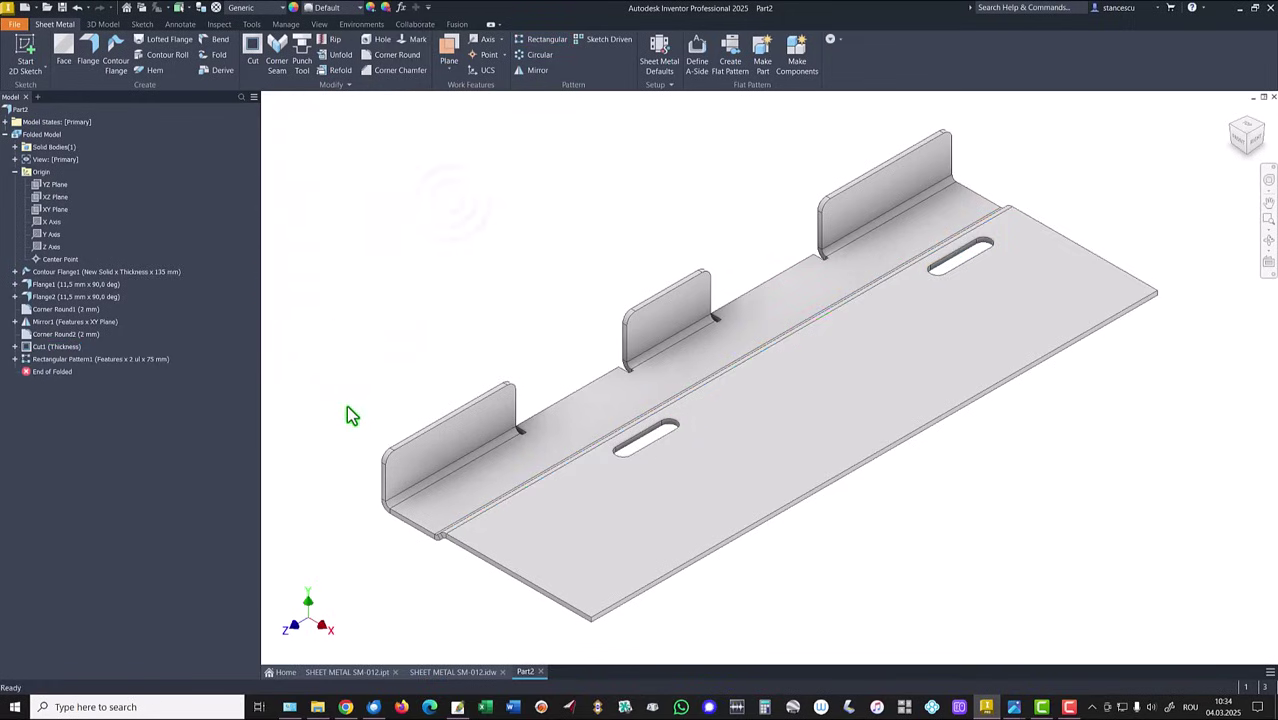
click(452, 672)
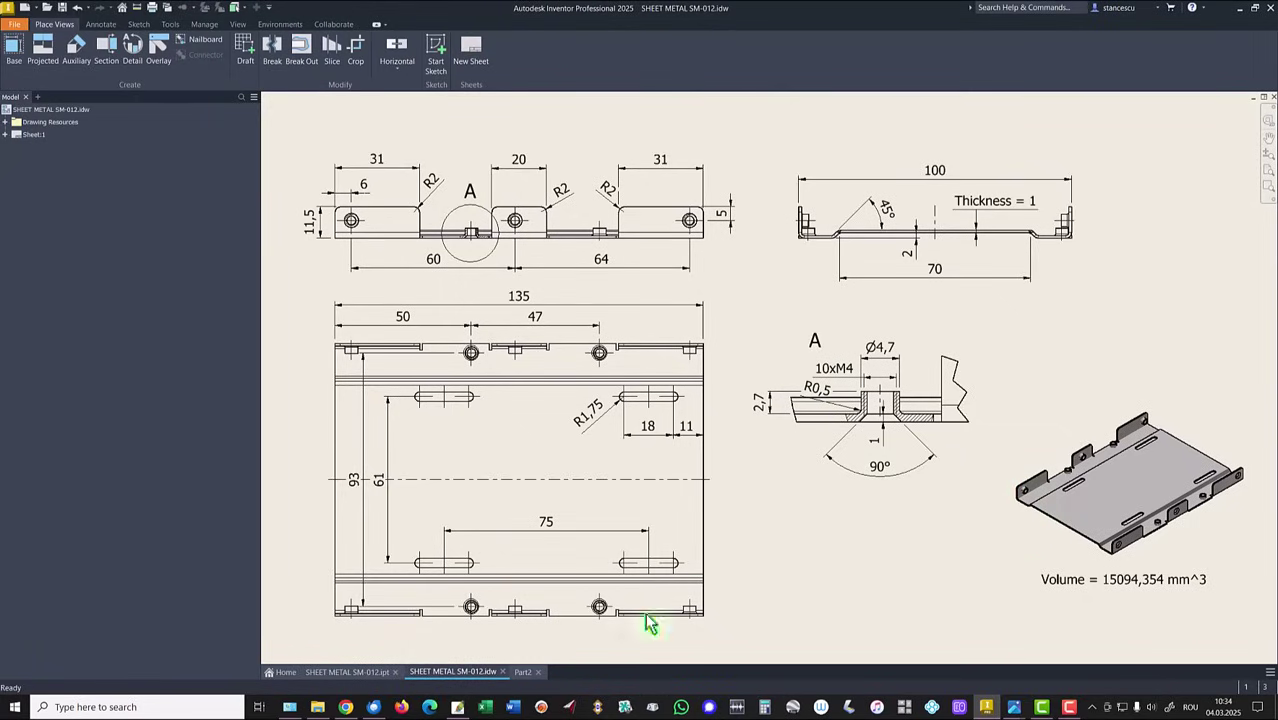
Orbit the finished reference part to inspect the flange boss, then return to the home view.
click(347, 672)
scroll(440, 447, up, 5)
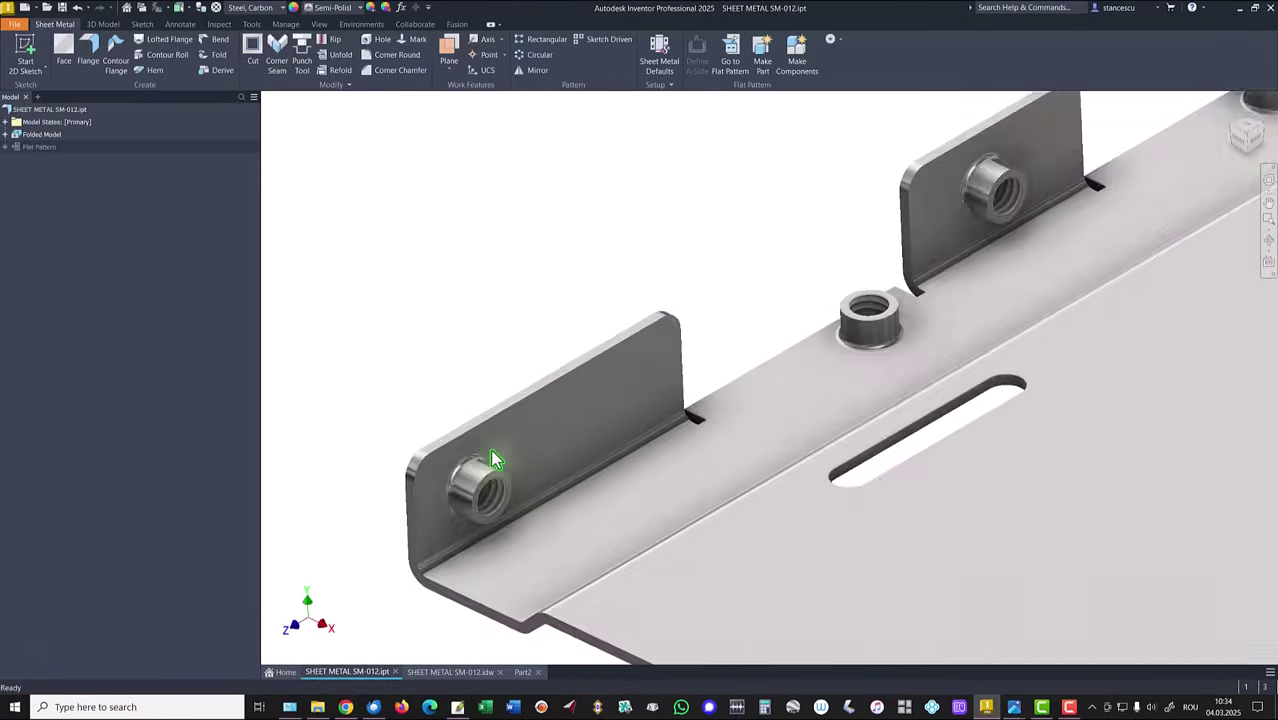
scroll(520, 505, down, 3)
shift+middle_drag(543, 504, 536, 485)
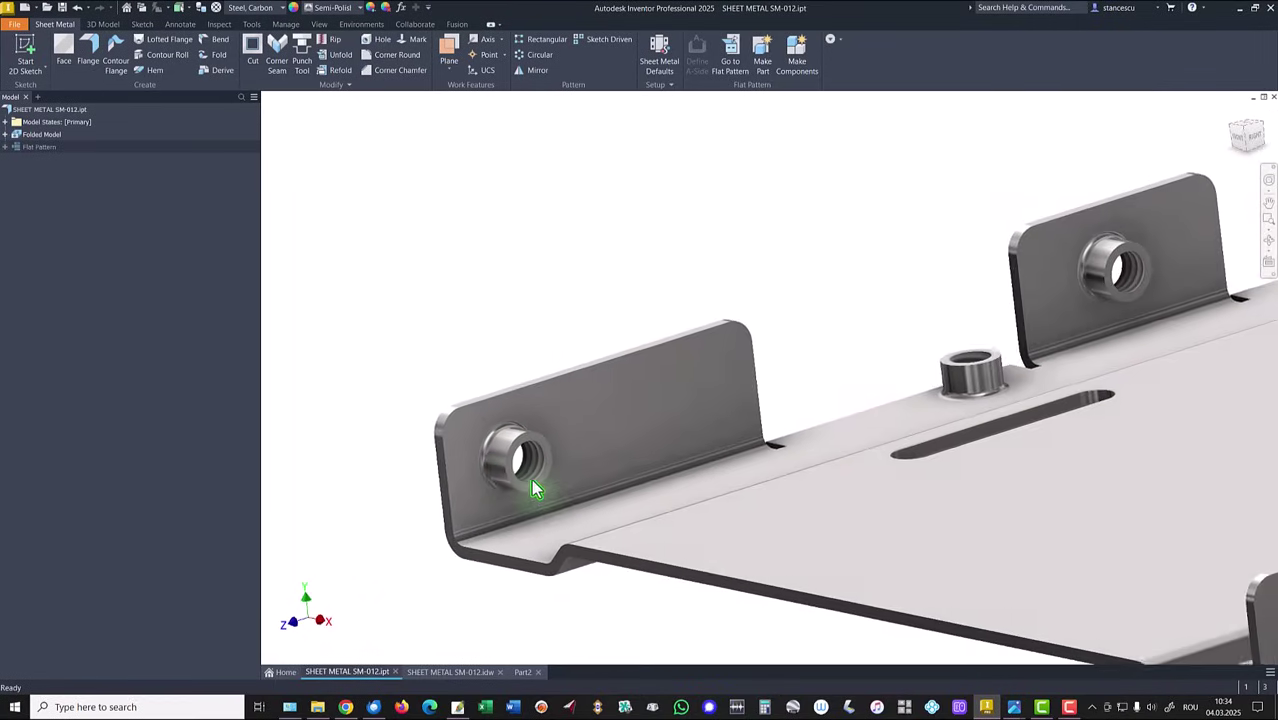
scroll(500, 470, up, 4)
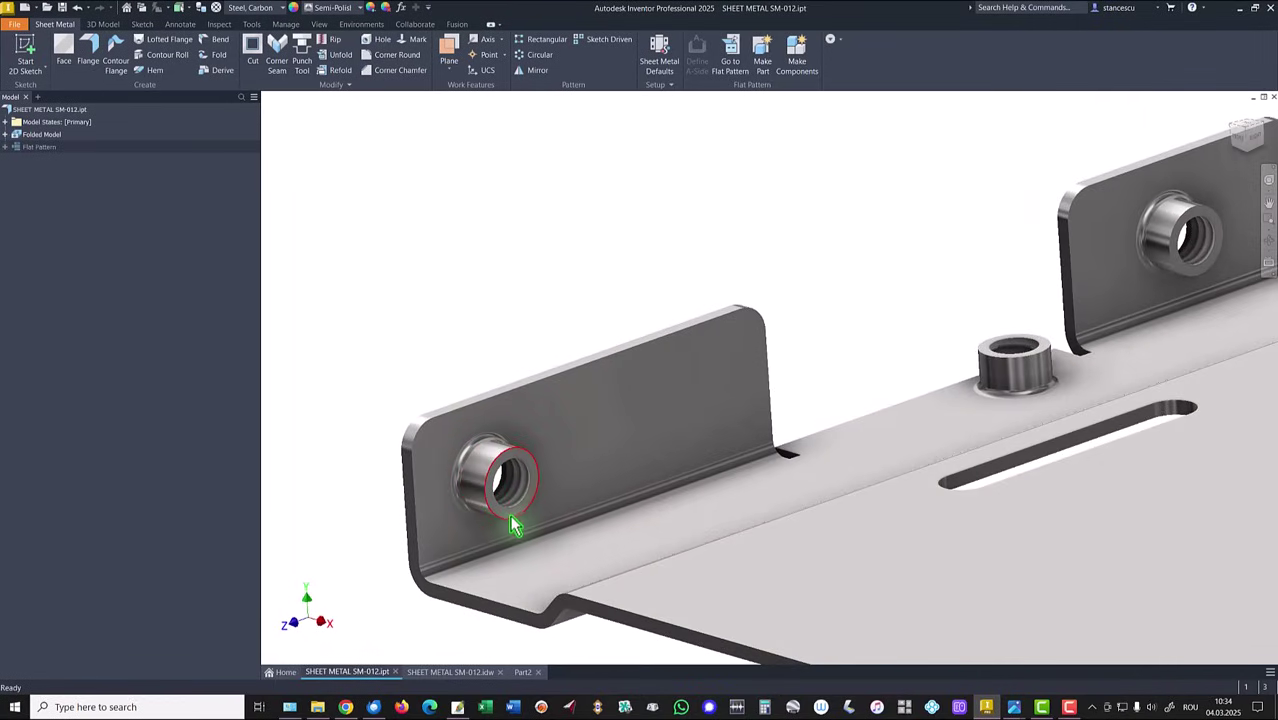
shift+middle_drag(536, 442, 518, 440)
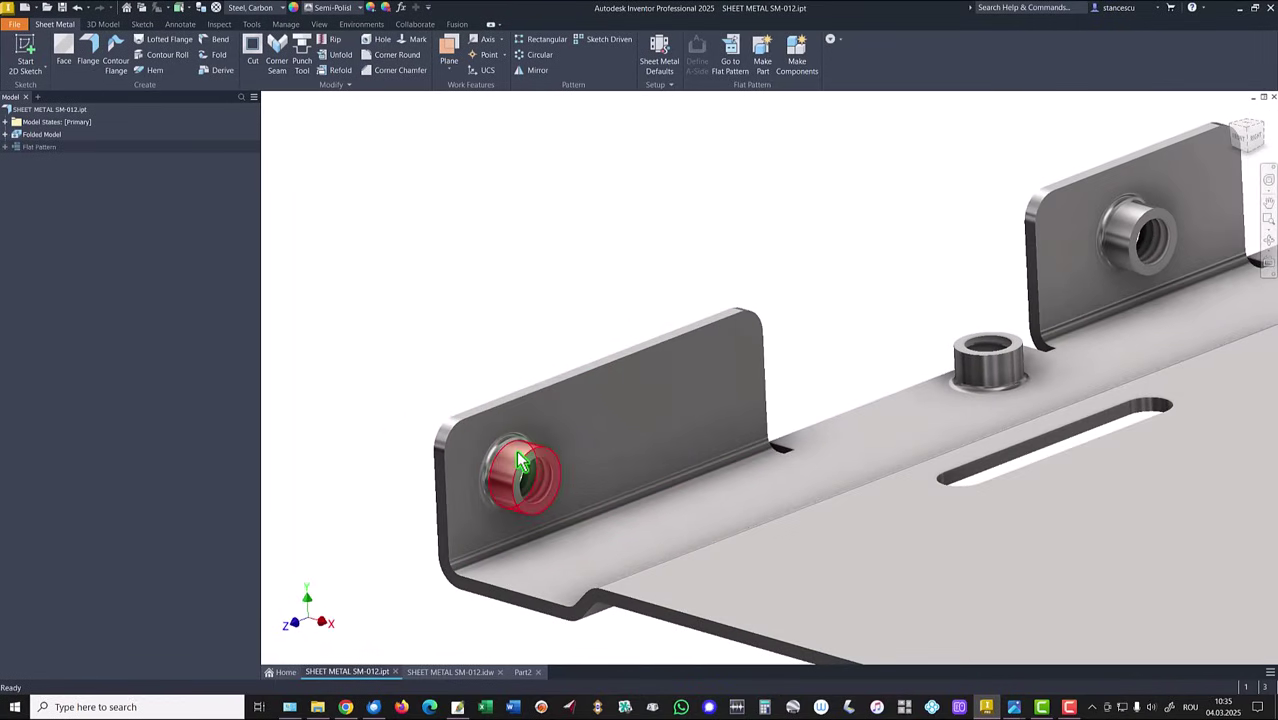
shift+middle_drag(516, 522, 502, 491)
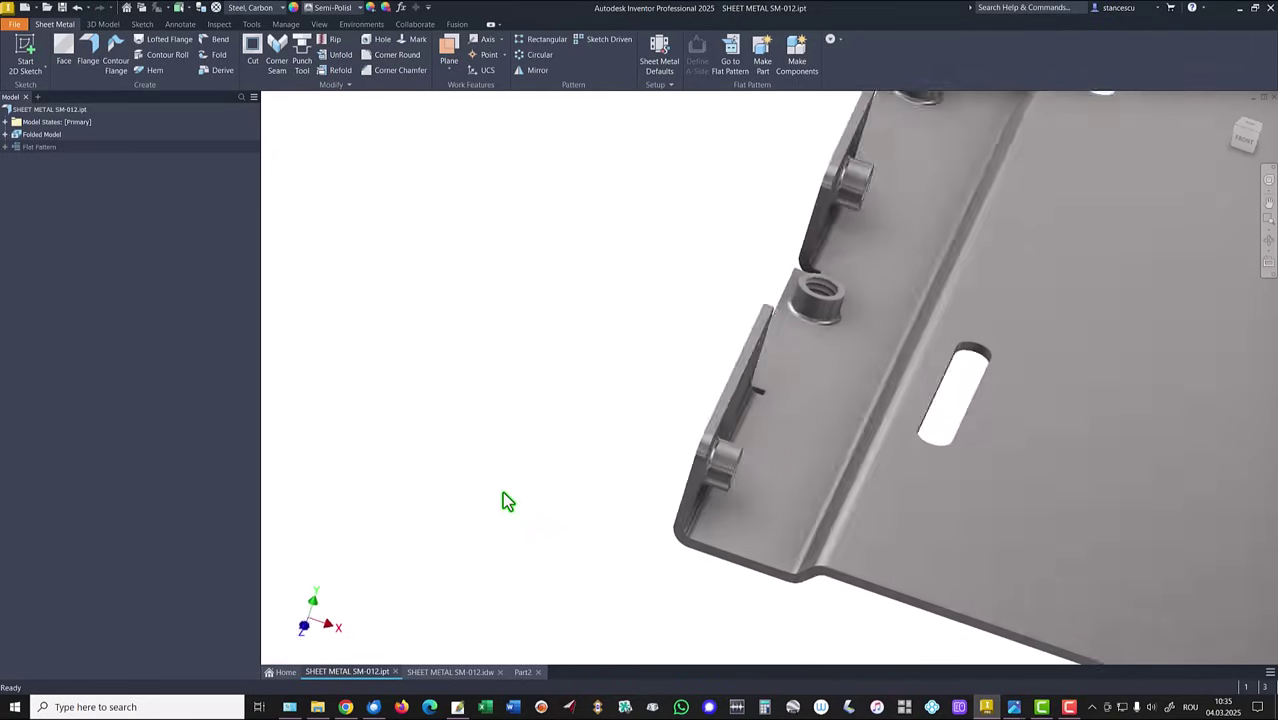
key(F6)
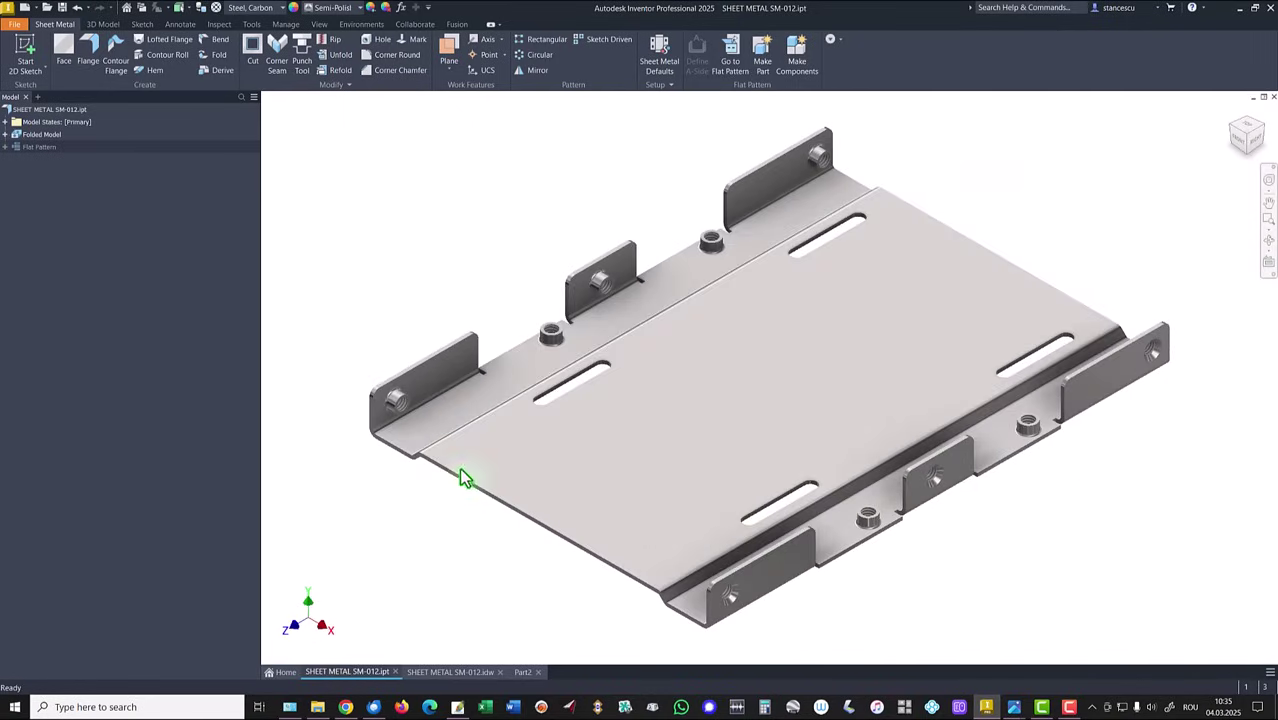
On the drawing, check detail A's Ø4,7, 1 and 90° dimensions and reposition the R0,5 note.
click(445, 672)
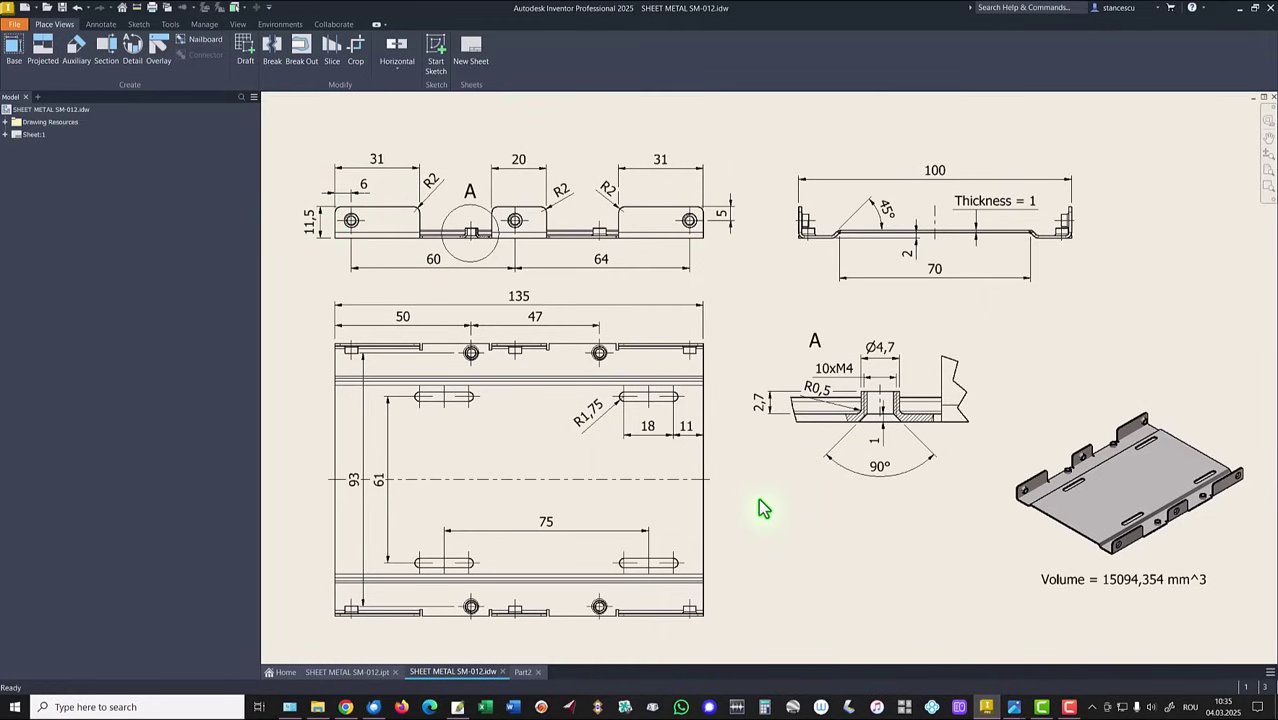
click(897, 363)
key(Escape)
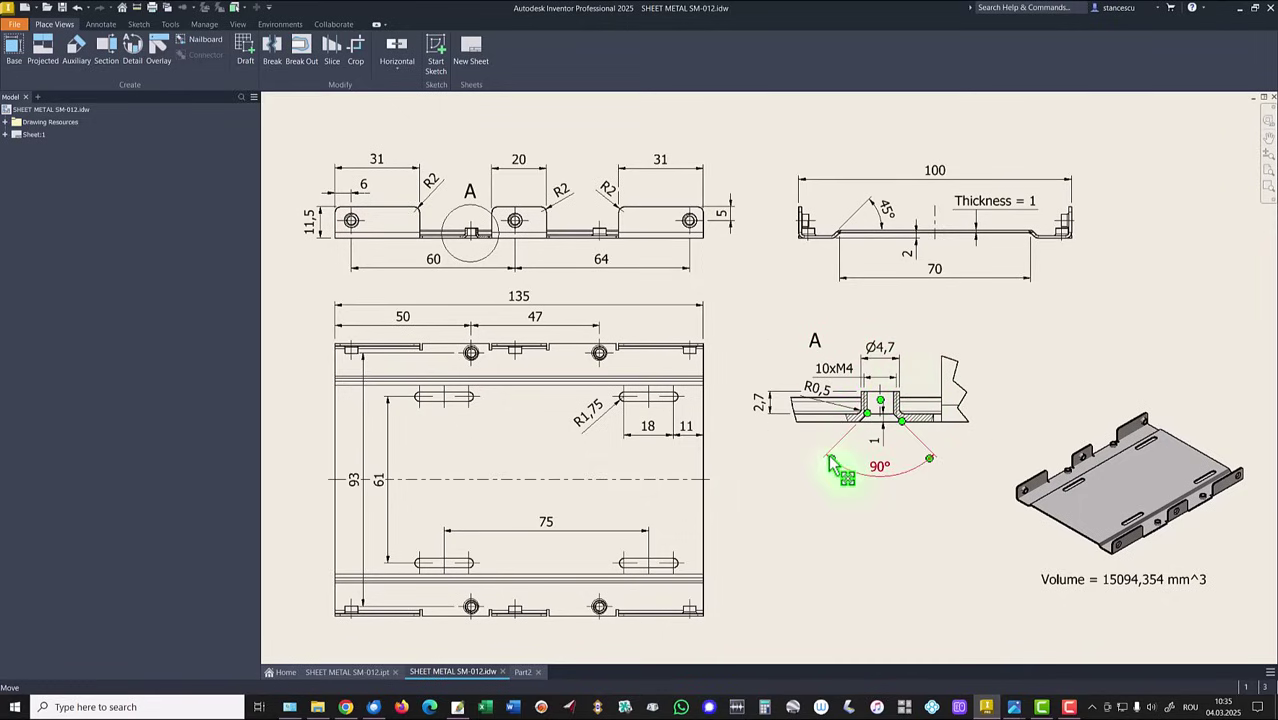
click(878, 443)
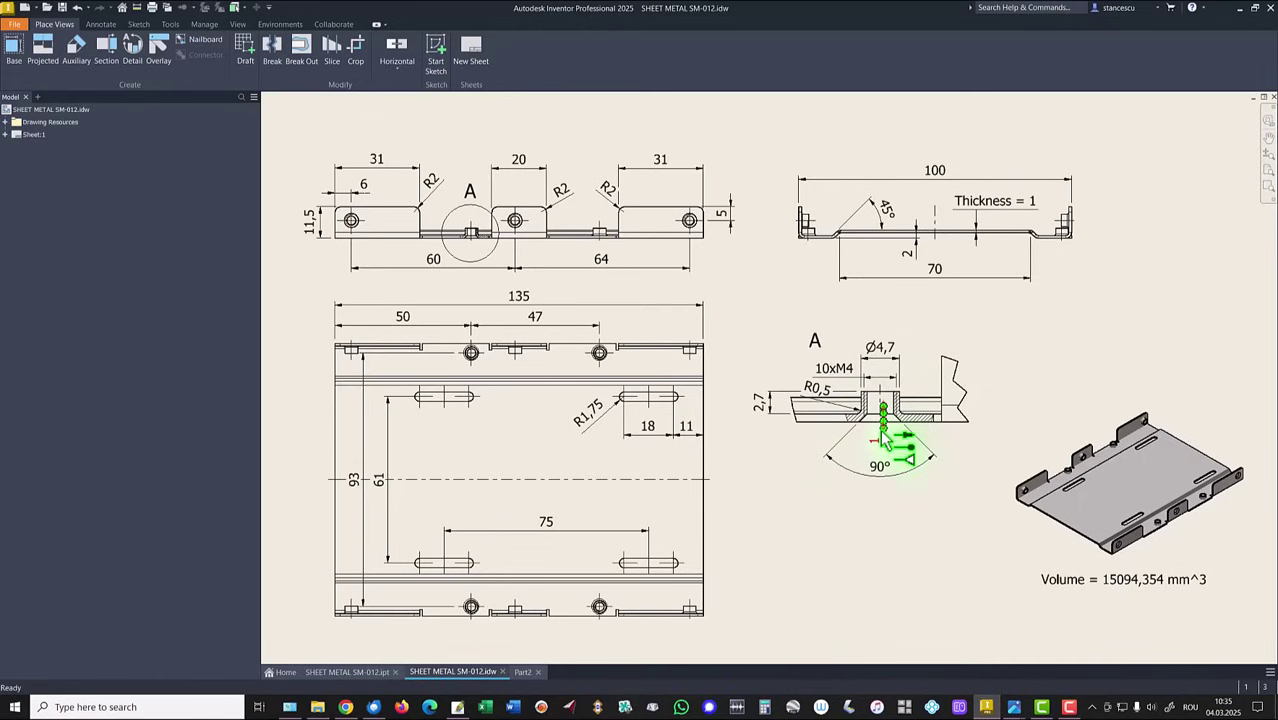
click(877, 472)
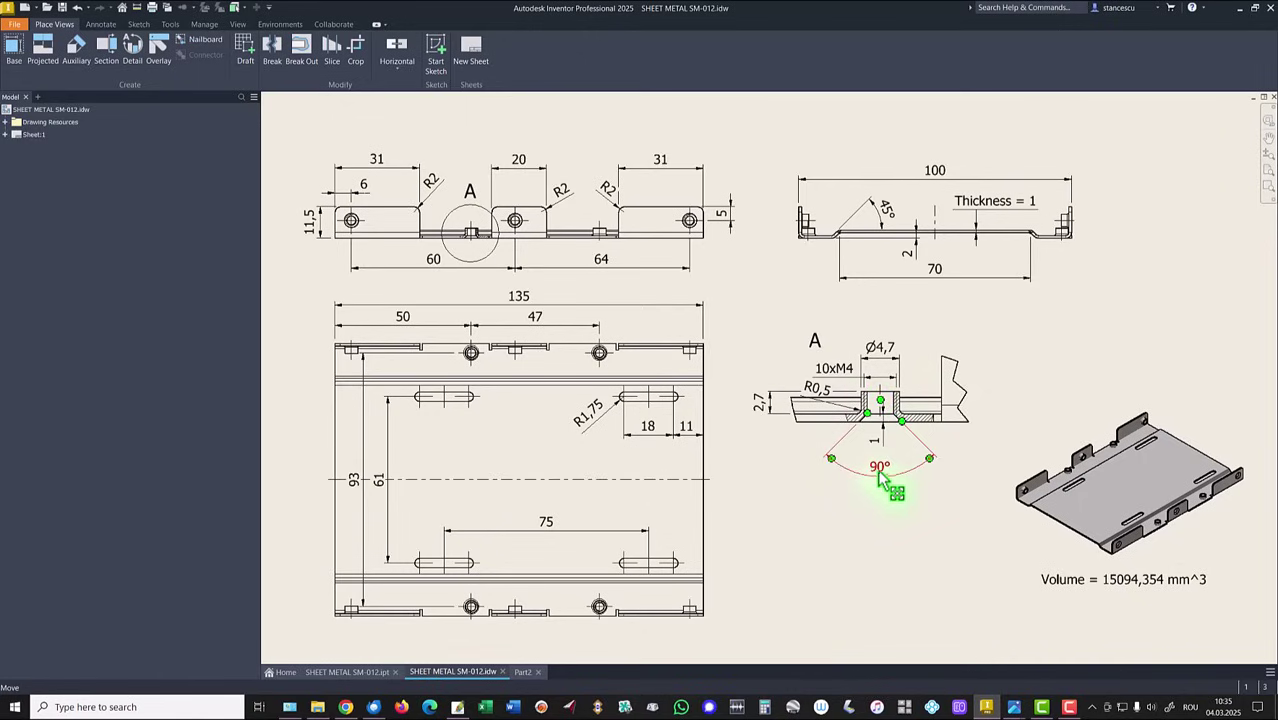
click(938, 527)
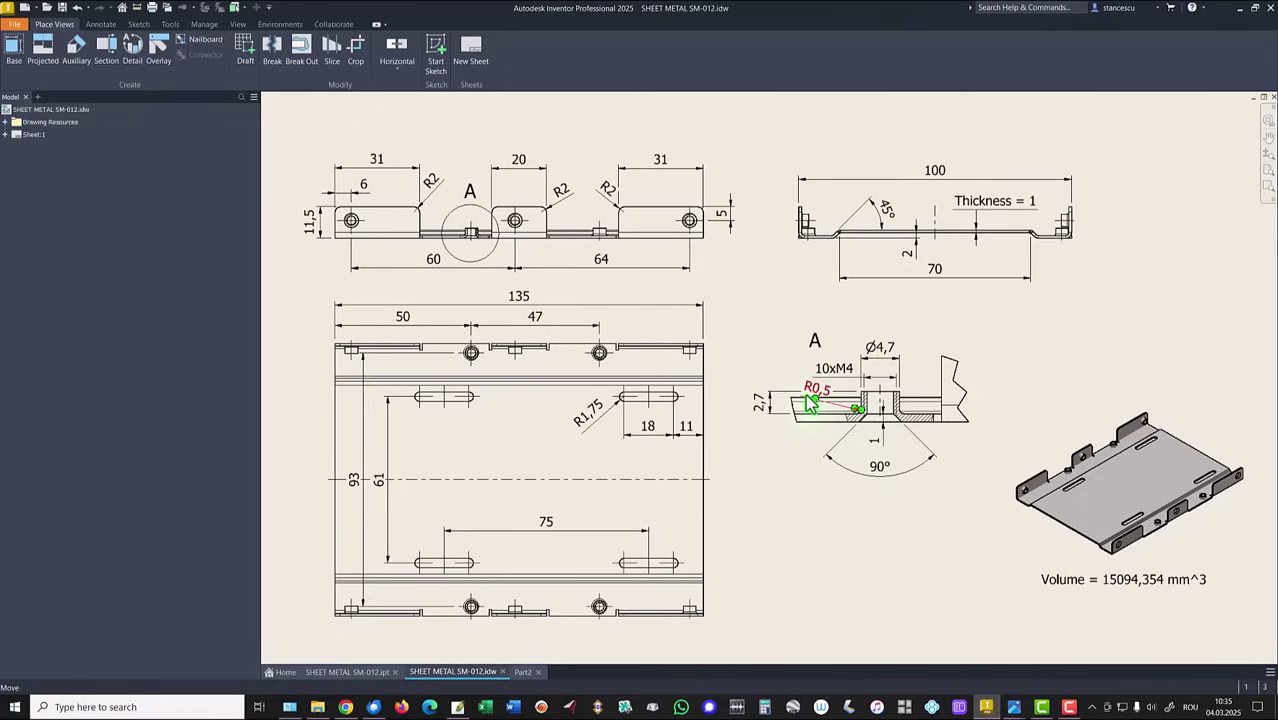
drag(828, 414, 778, 425)
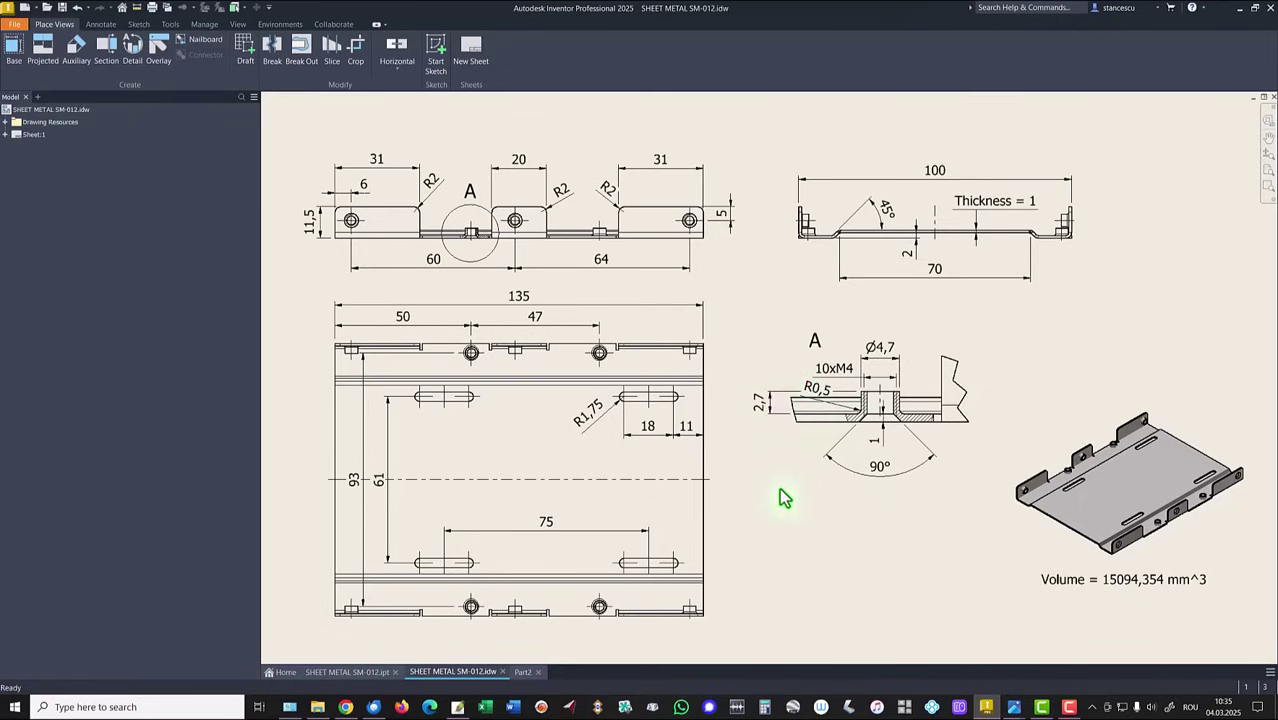
click(779, 504)
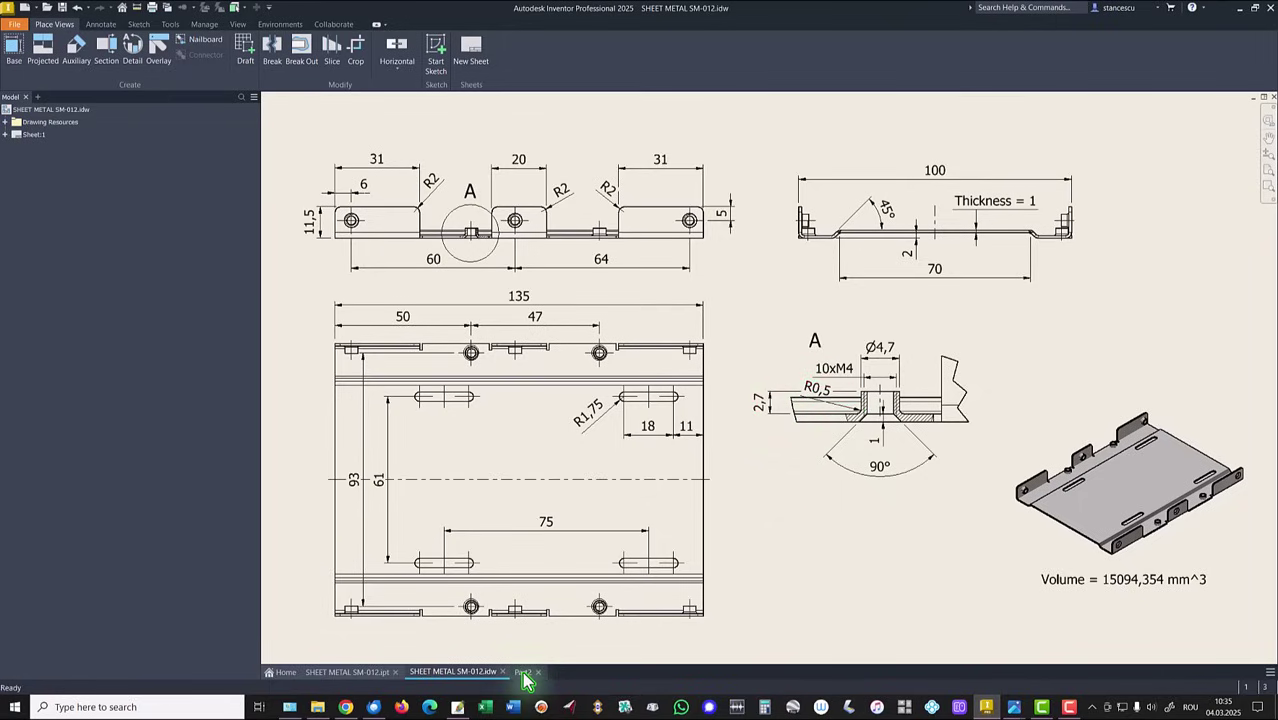
click(523, 672)
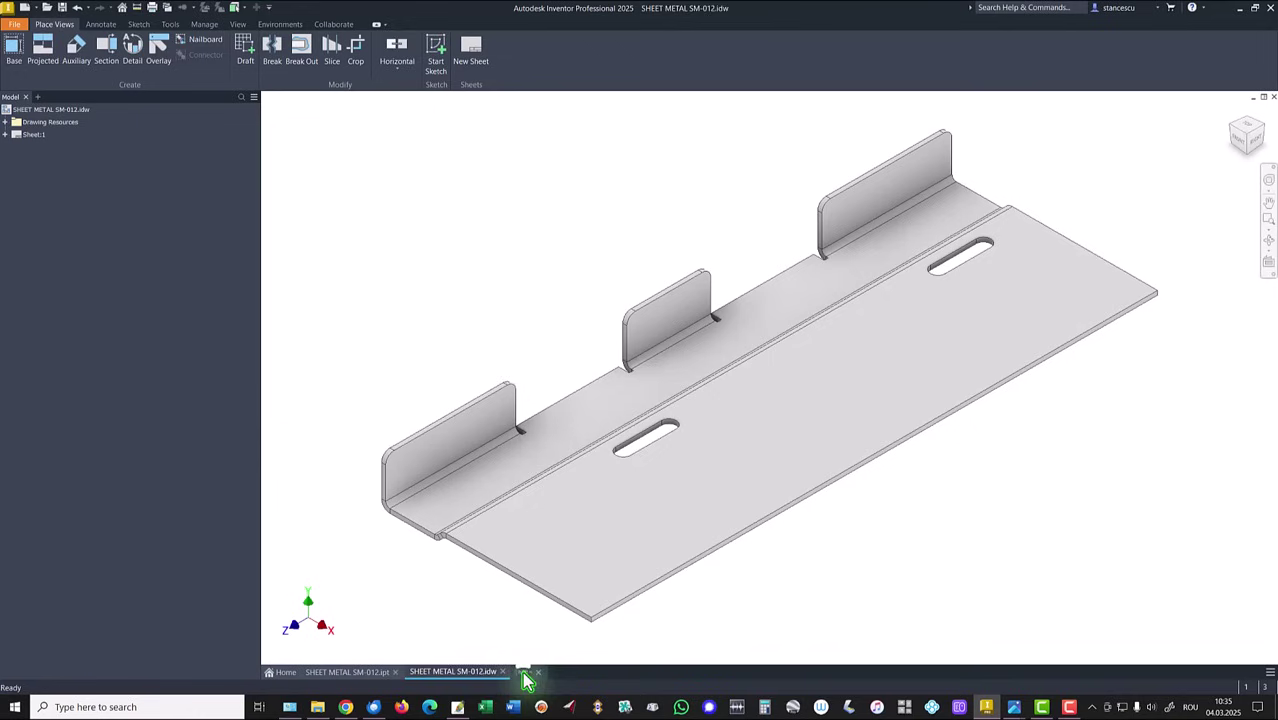
Start a sketch on the left flange's outer face and draw a 4,7 diameter circle.
click(437, 457)
key(s)
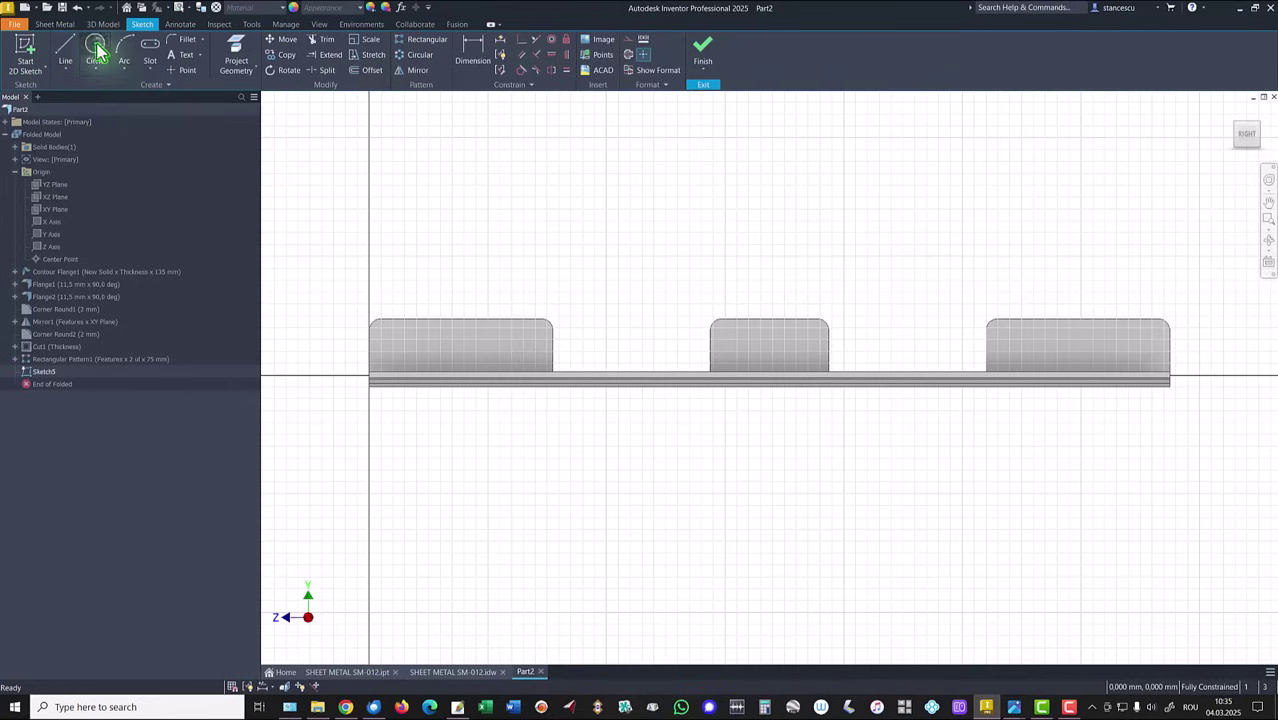
click(97, 50)
click(405, 345)
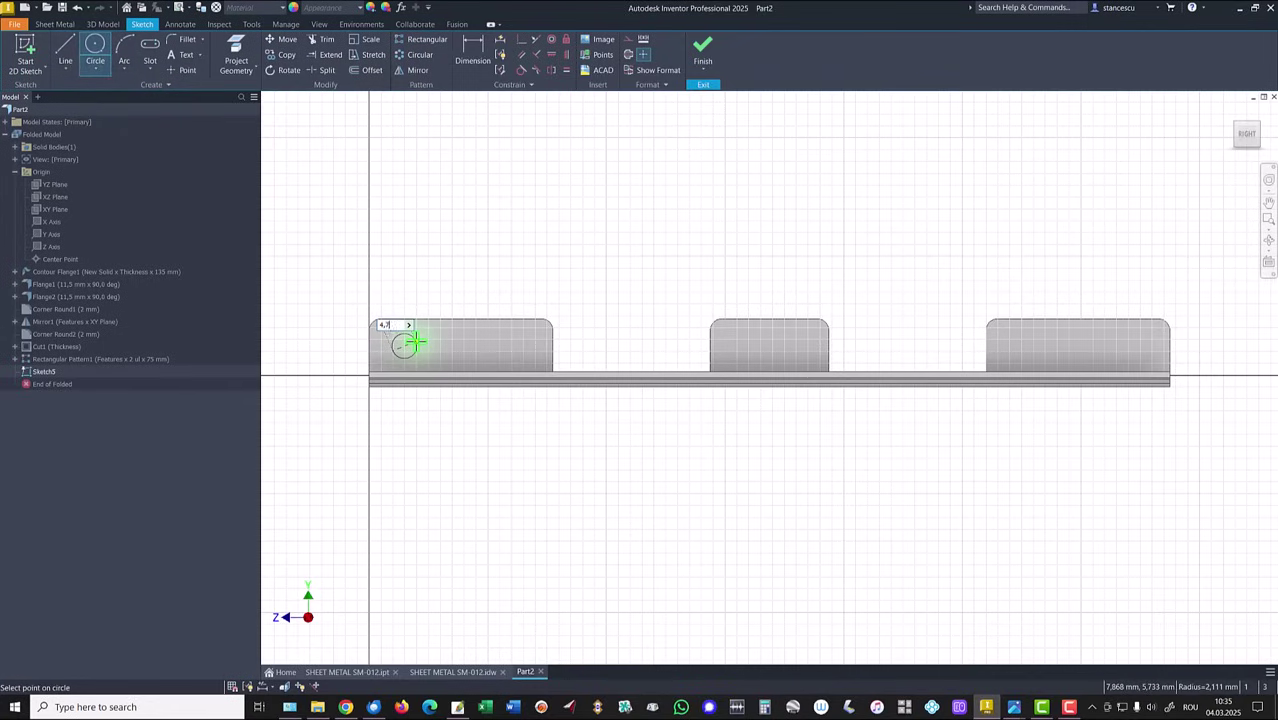
key(Return)
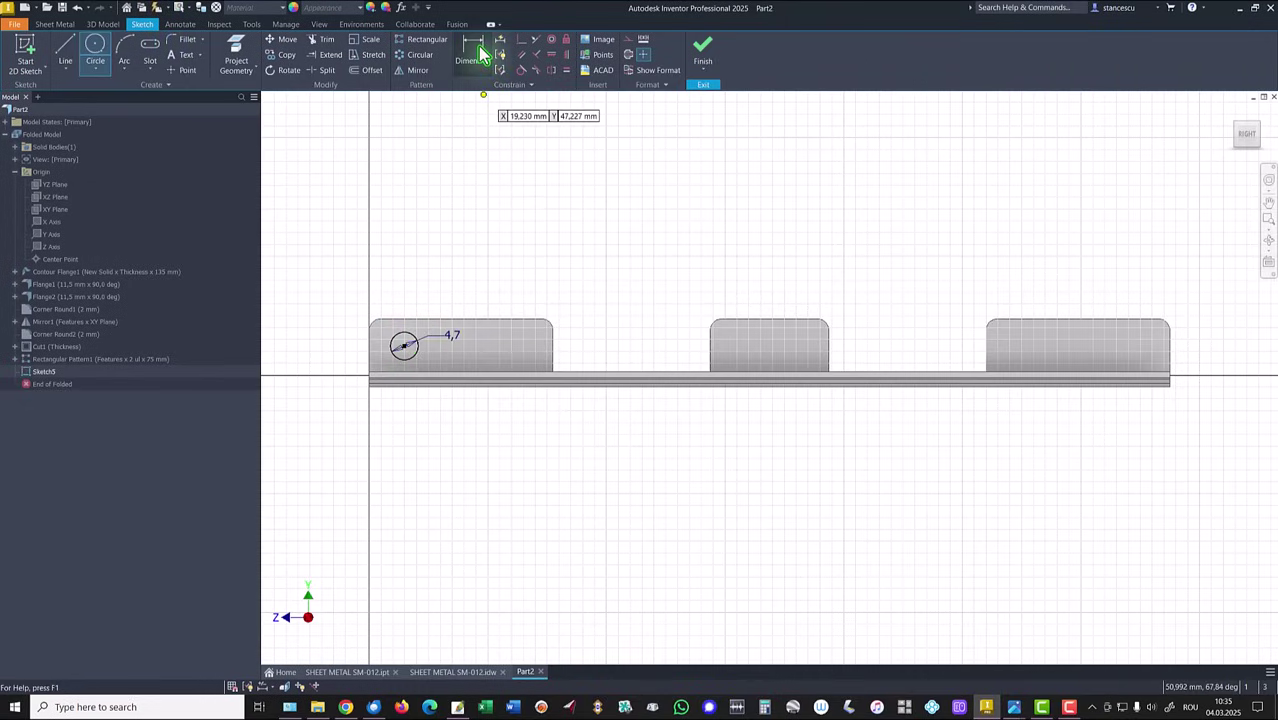
Dimension the circle 5 mm from the top edge and 6 mm from the side edge, then finish the sketch.
click(481, 55)
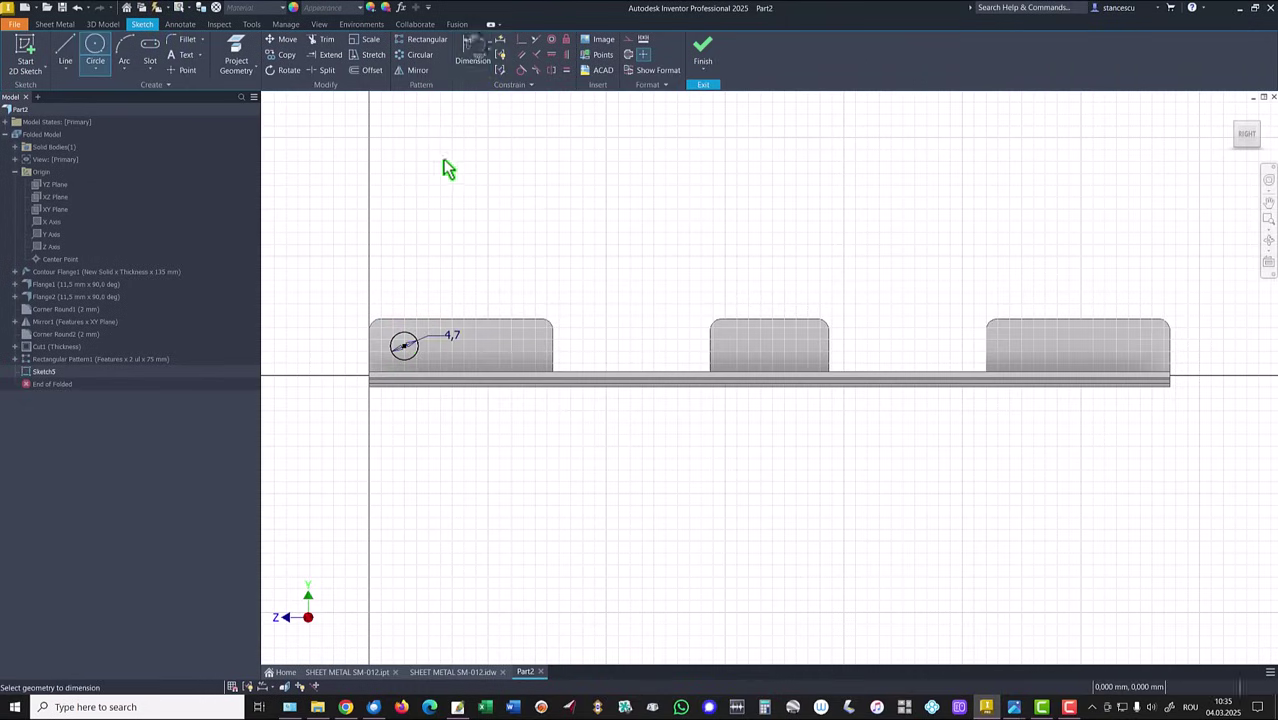
click(420, 322)
click(404, 346)
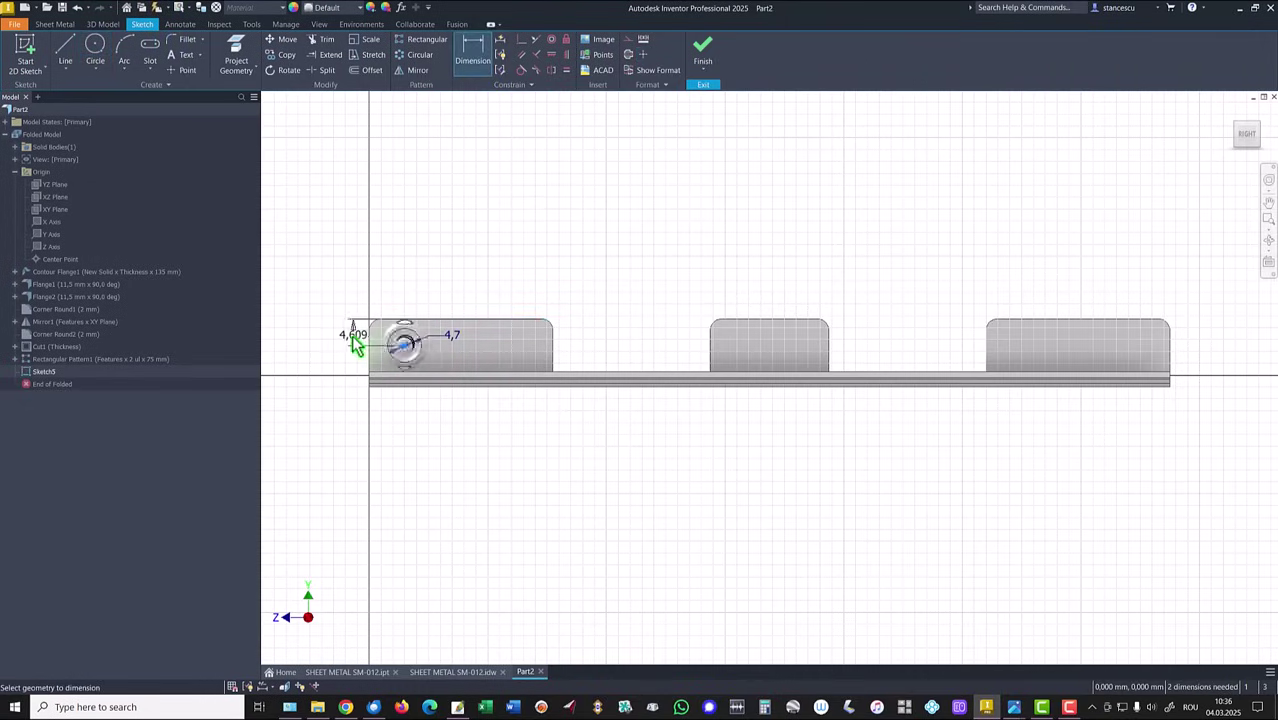
click(329, 328)
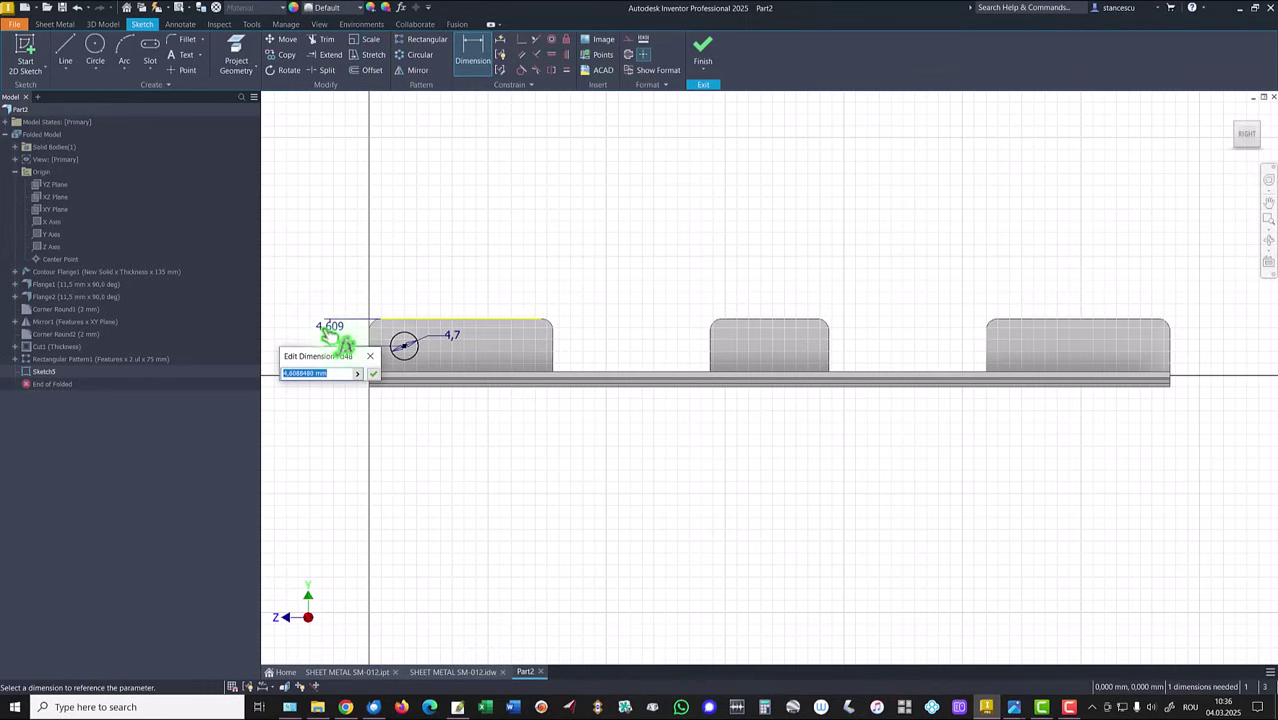
key(Return)
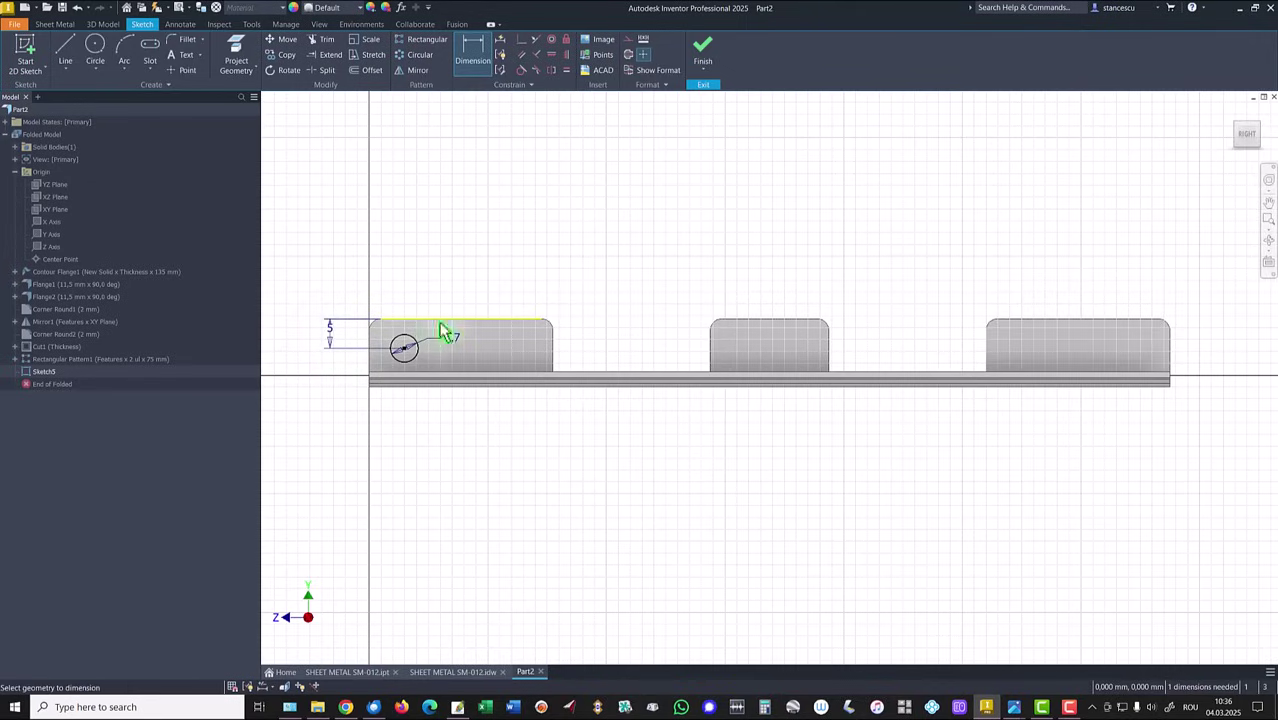
click(404, 346)
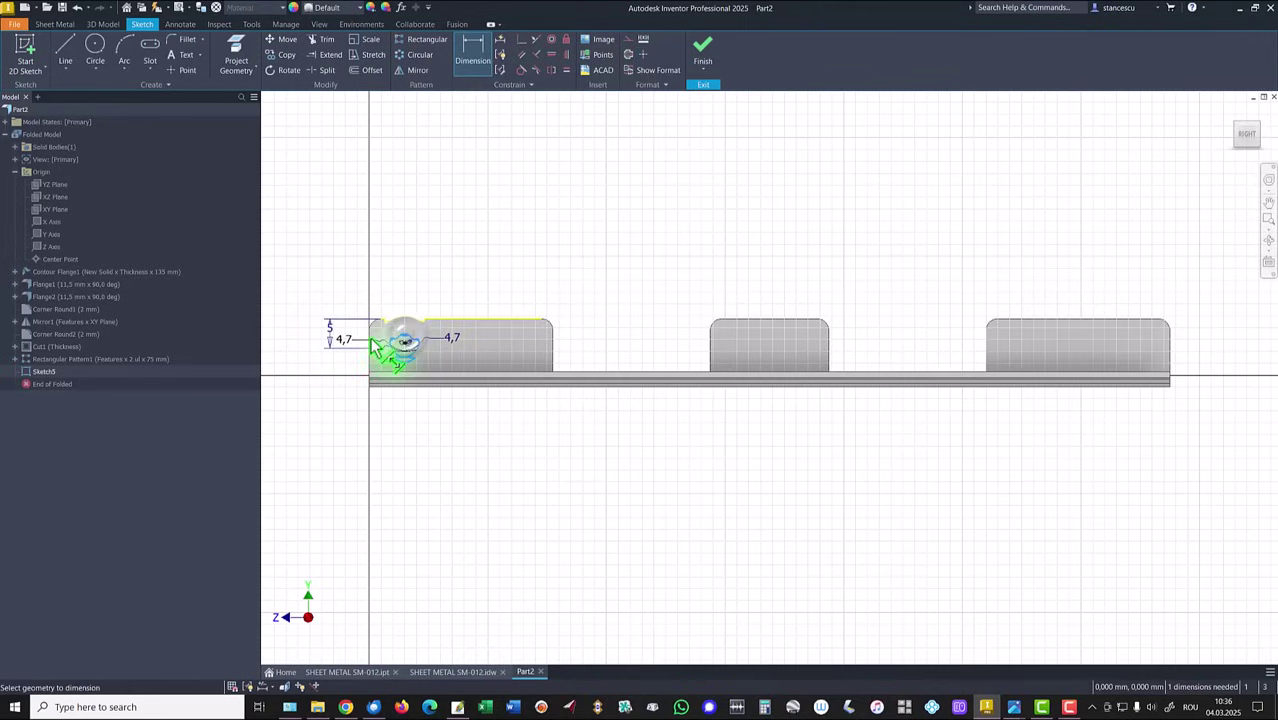
click(371, 344)
click(345, 330)
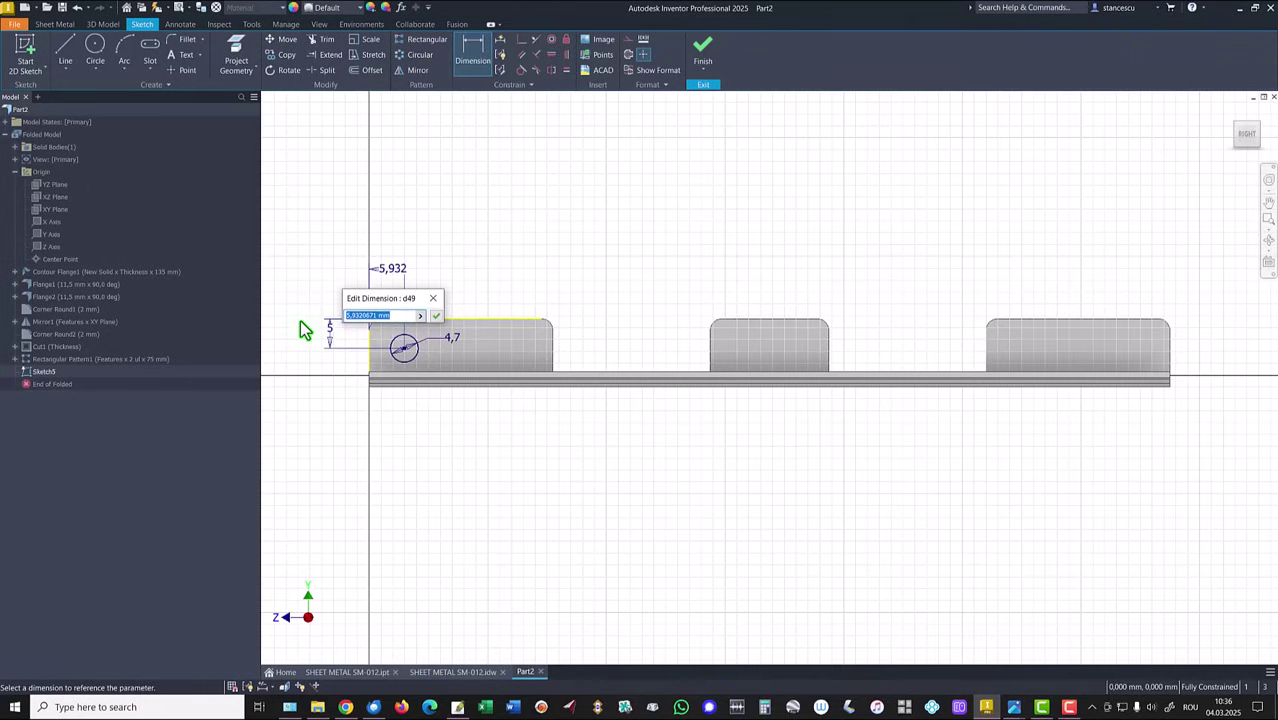
key(Return)
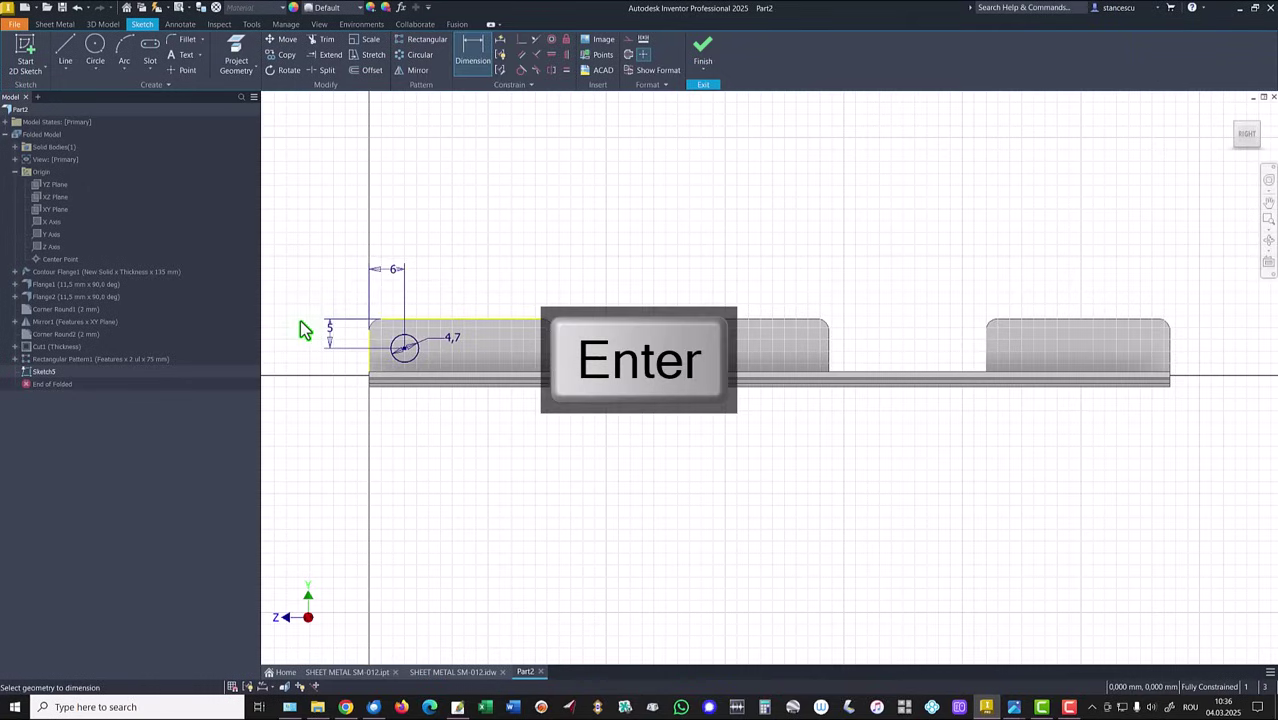
click(704, 55)
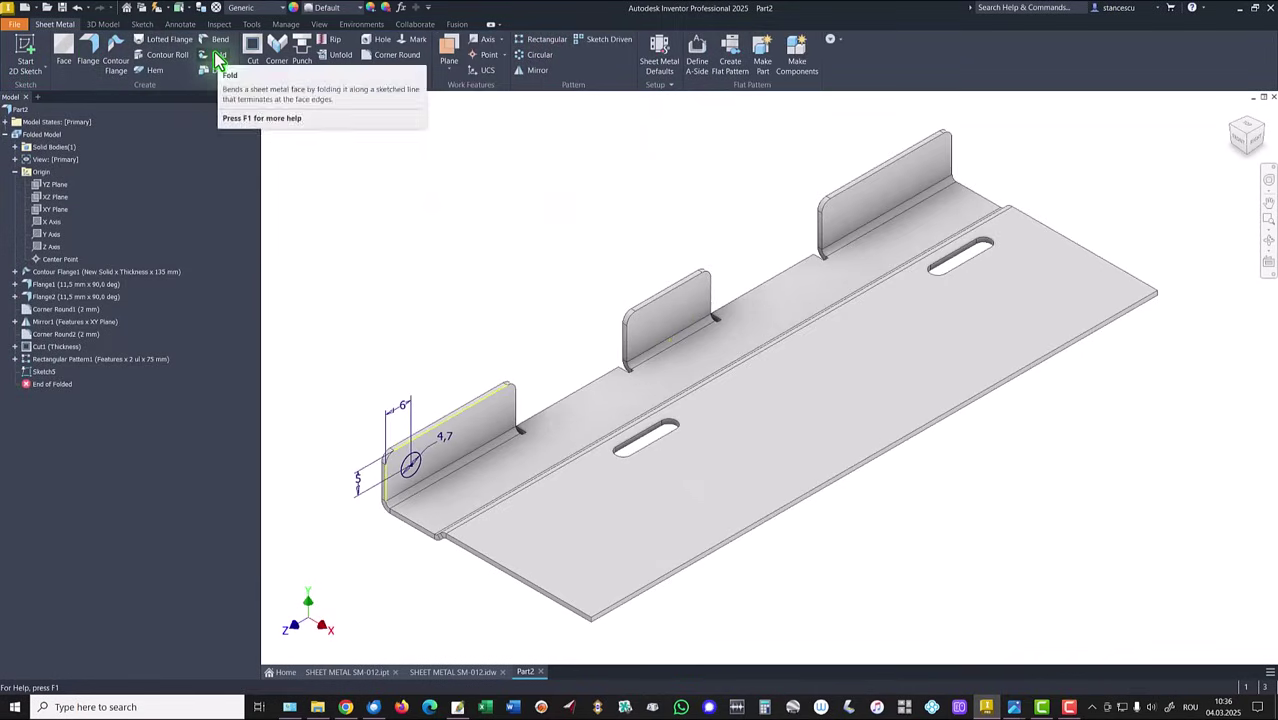
Extrude the 4,7 circle 2,7 mm as a Join boss on the flange.
click(102, 25)
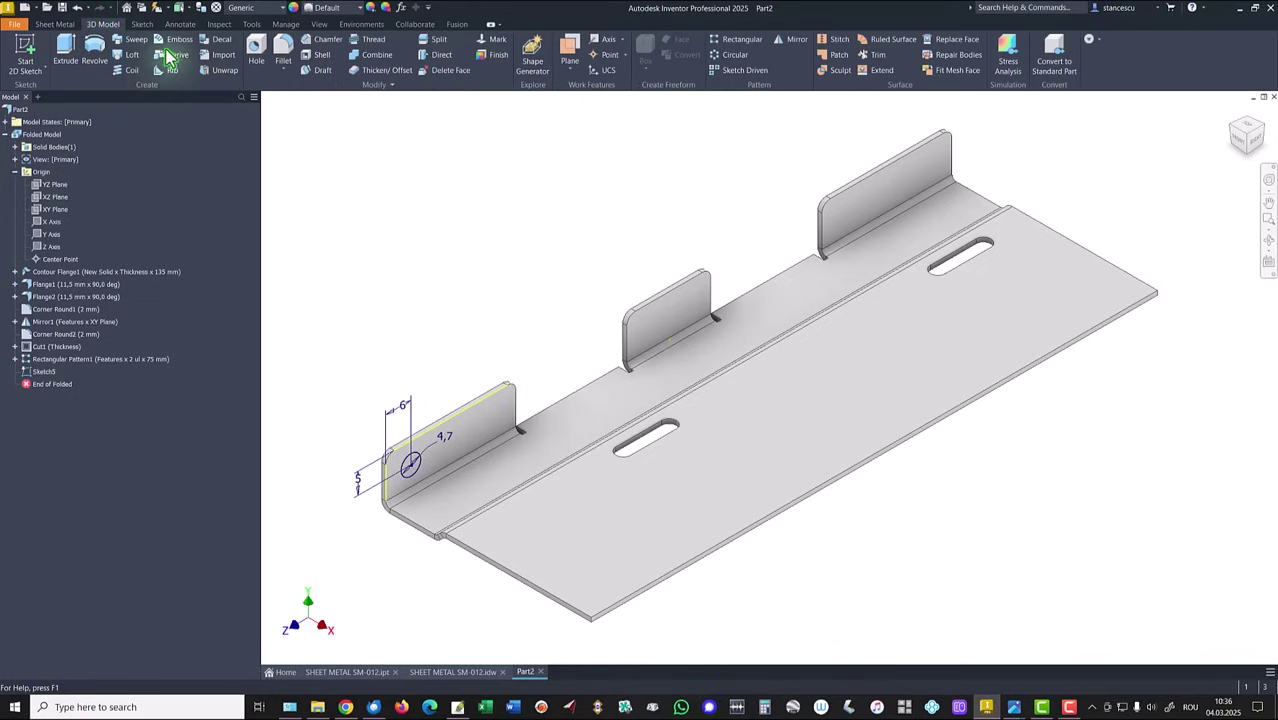
click(67, 52)
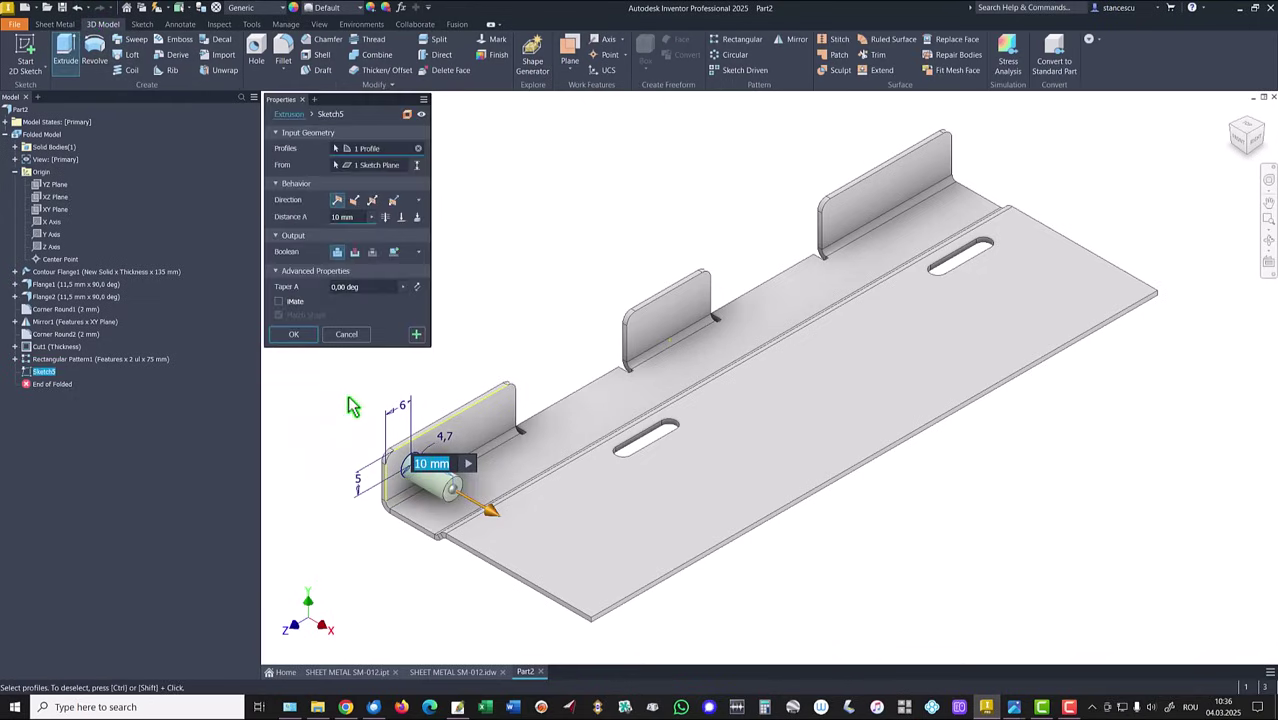
text(2,7)
key(Return)
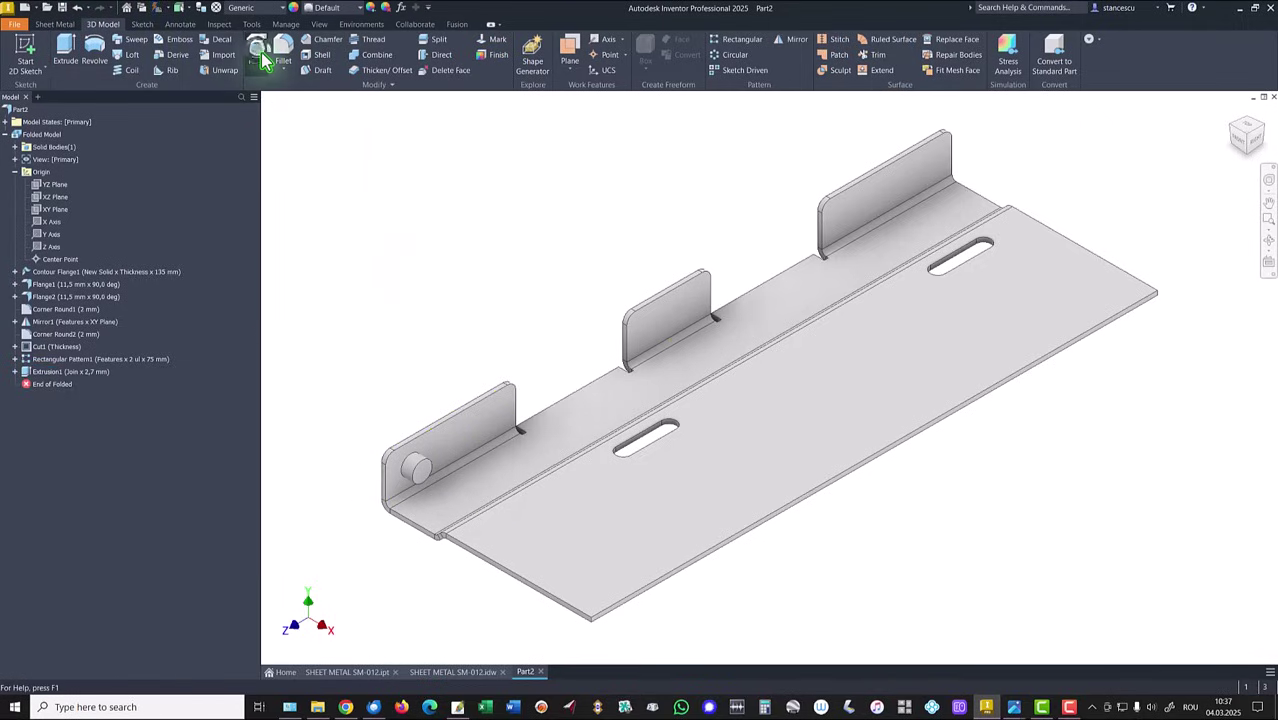
Place a full-depth tapped ISO Metric M4x0.7 hole on the boss end face.
key(h)
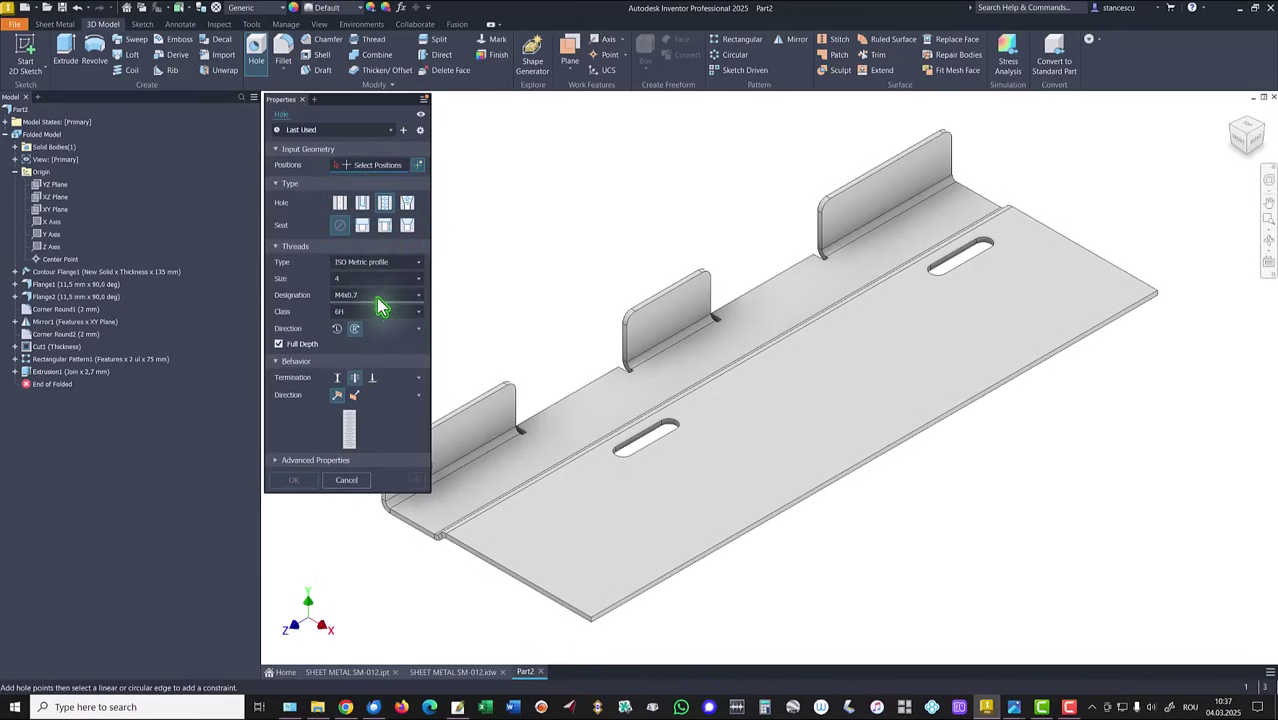
click(354, 380)
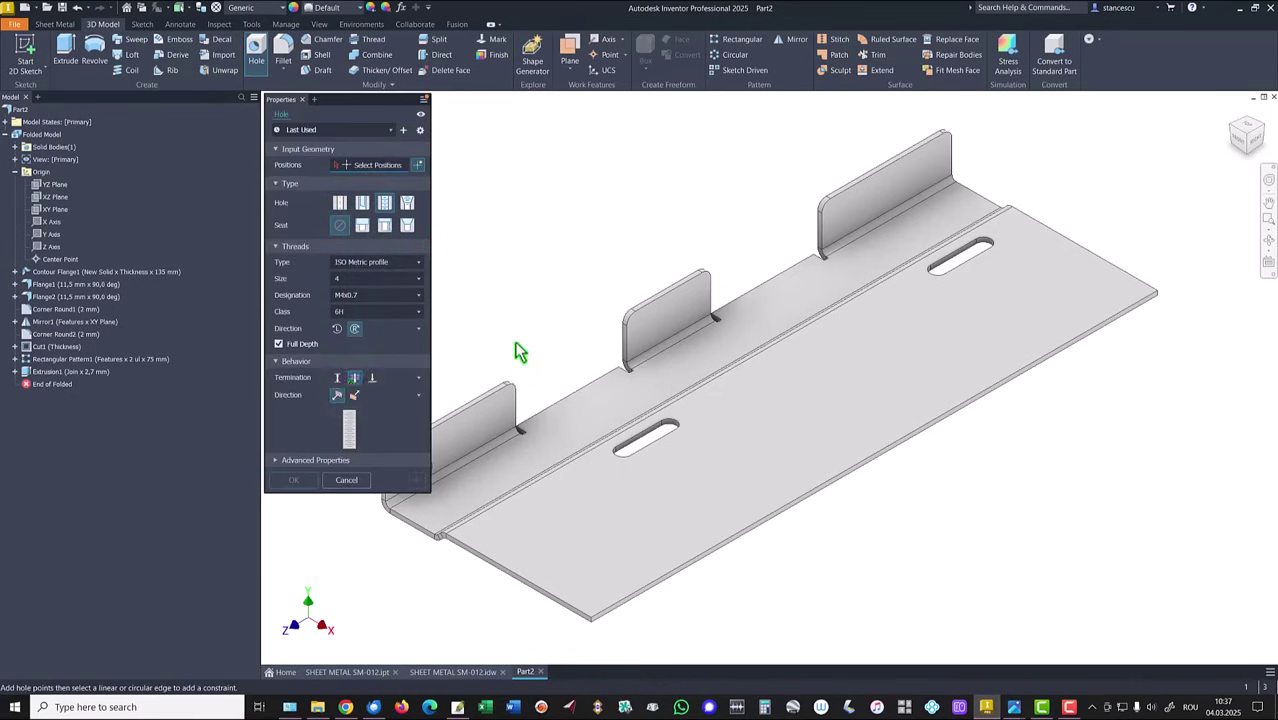
scroll(542, 402, up, 6)
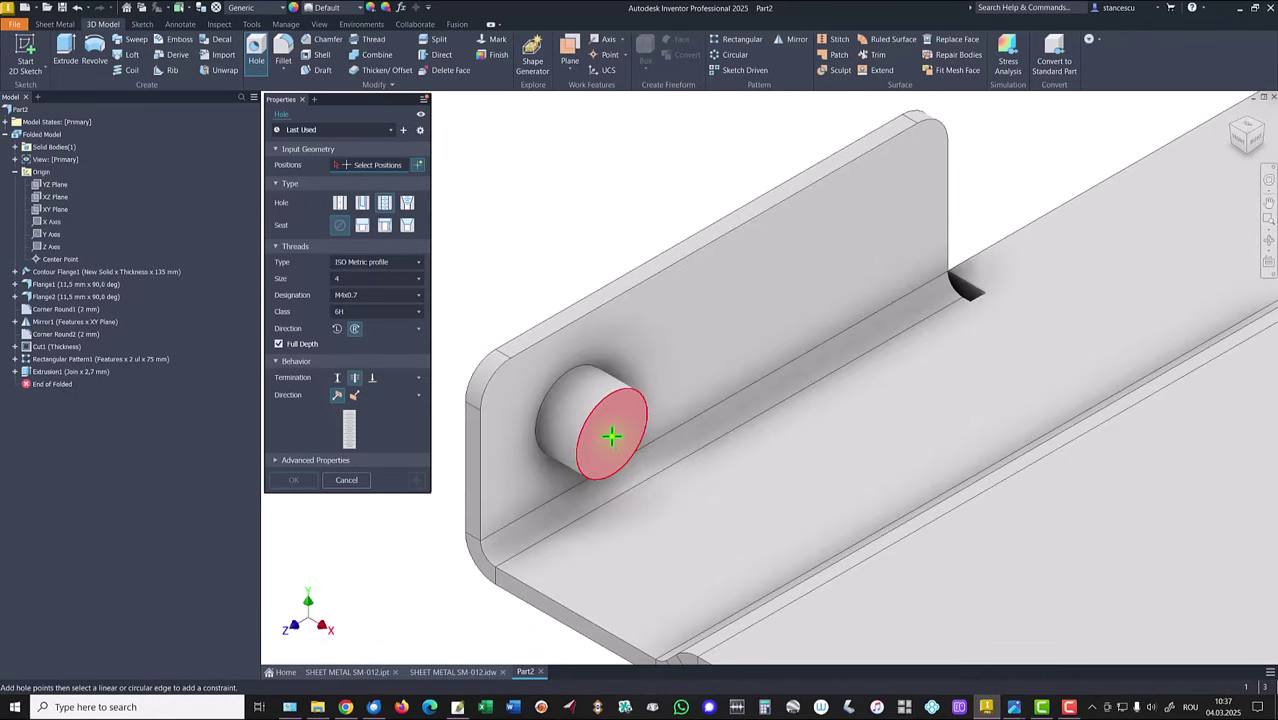
click(608, 432)
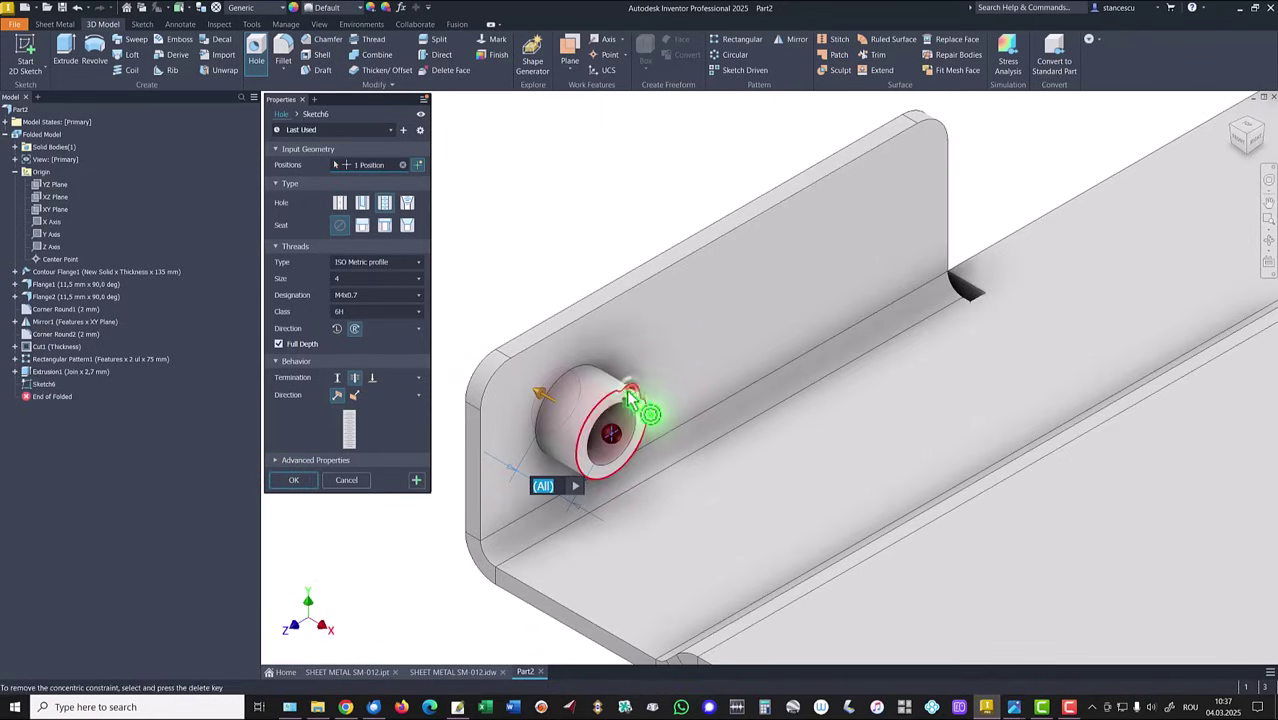
click(294, 481)
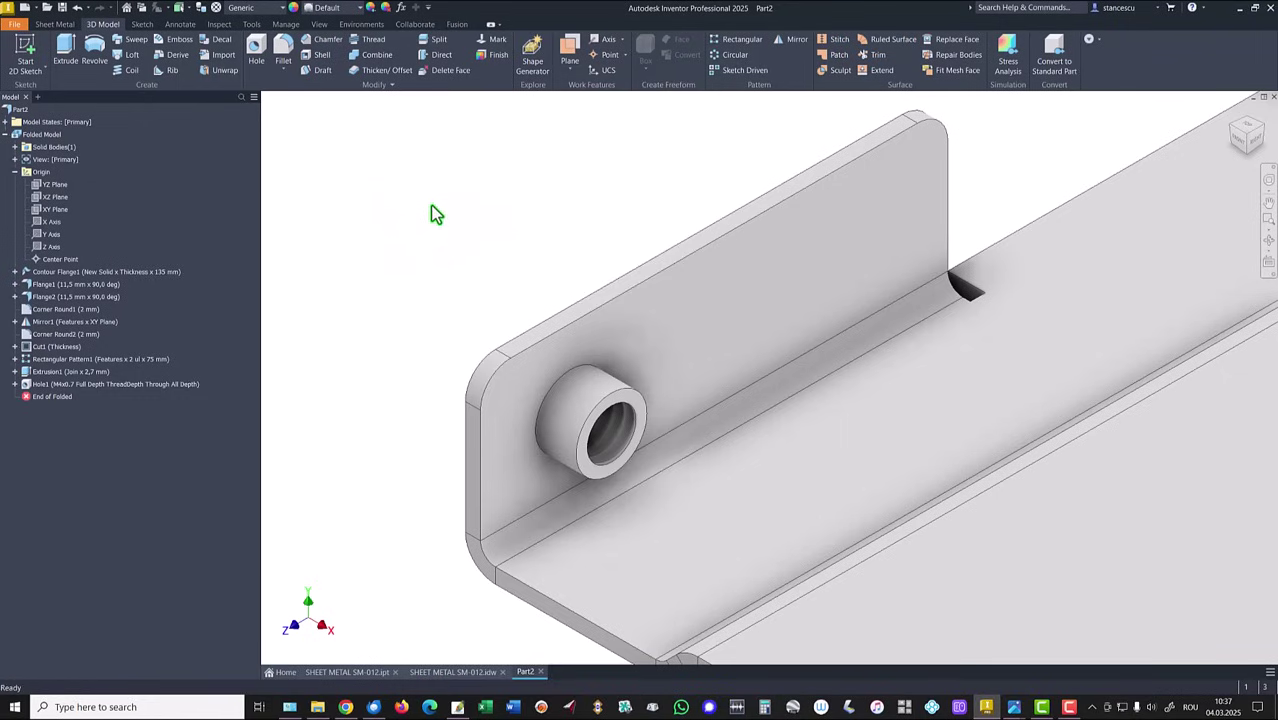
Round the boss base edge with a 0,5 mm fillet and fit the whole part in view.
click(284, 50)
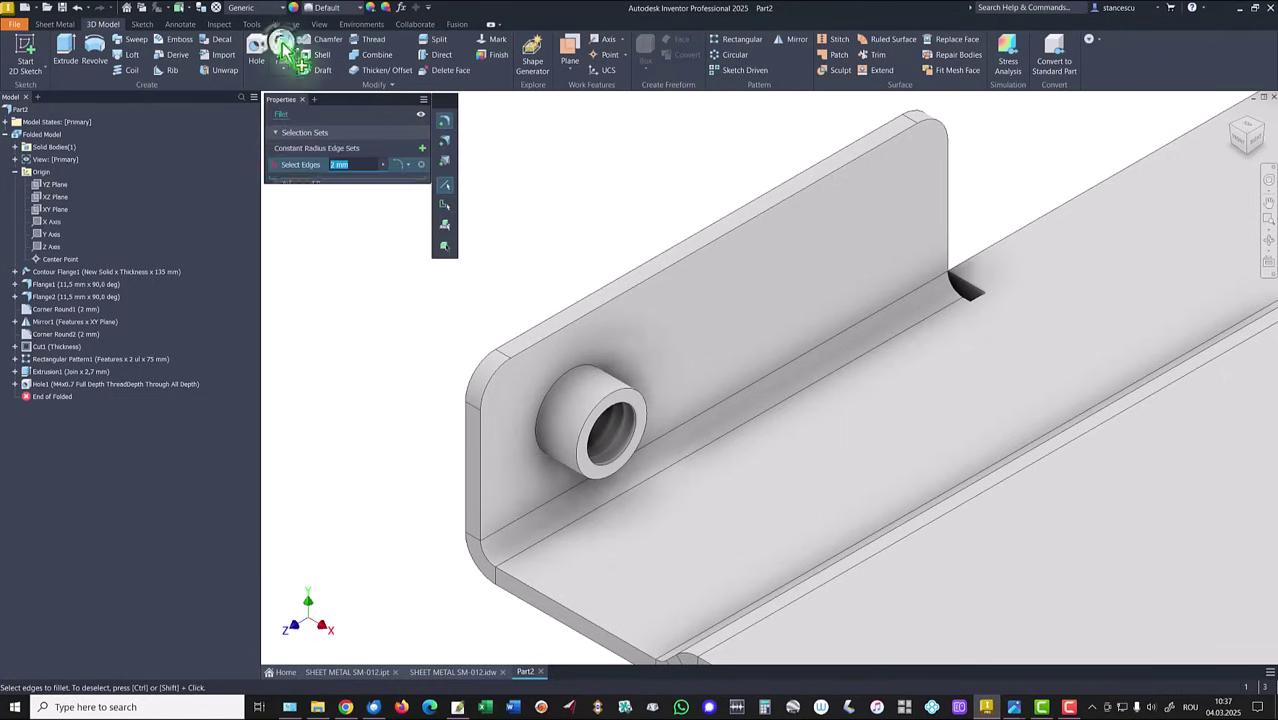
click(560, 390)
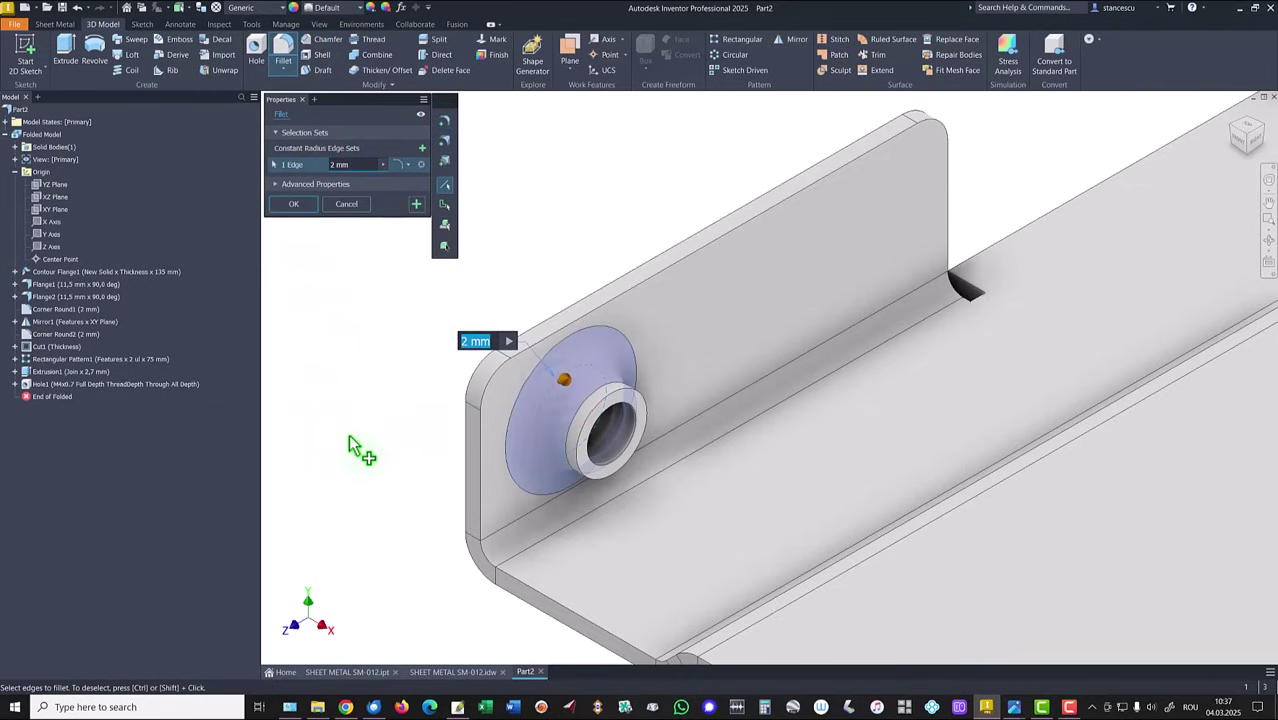
text(0,5)
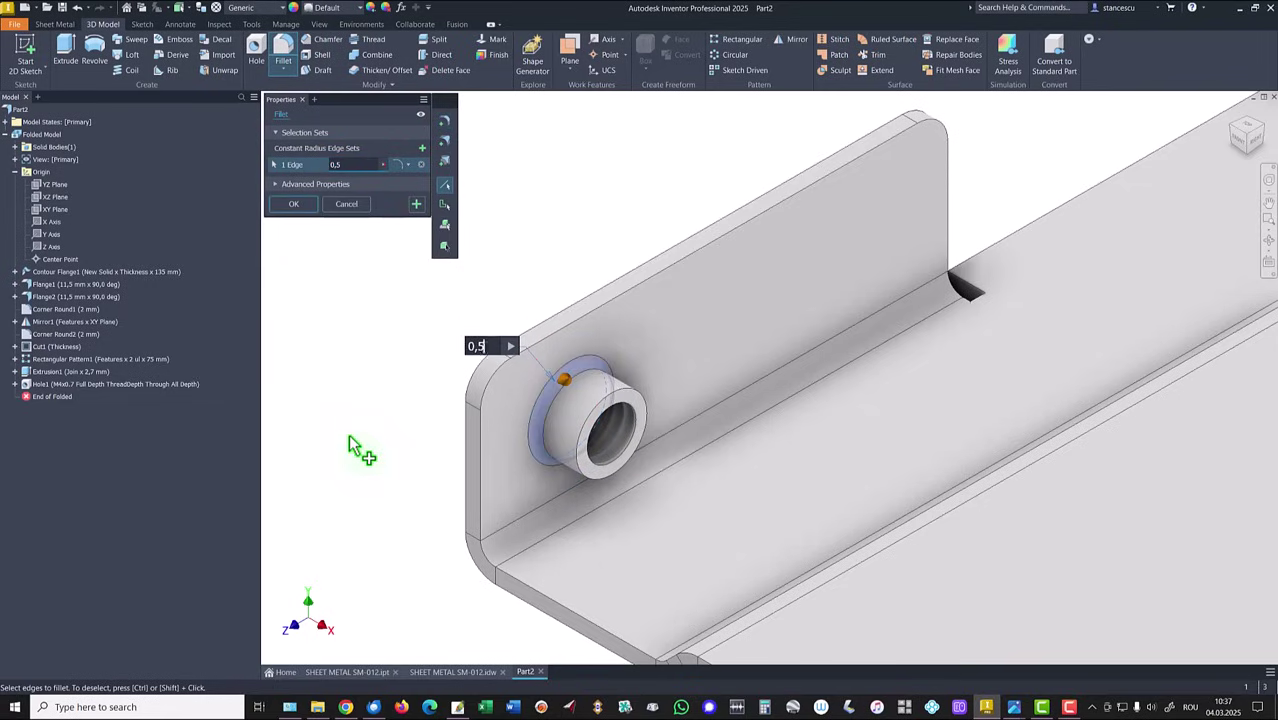
key(Return)
key(Home)
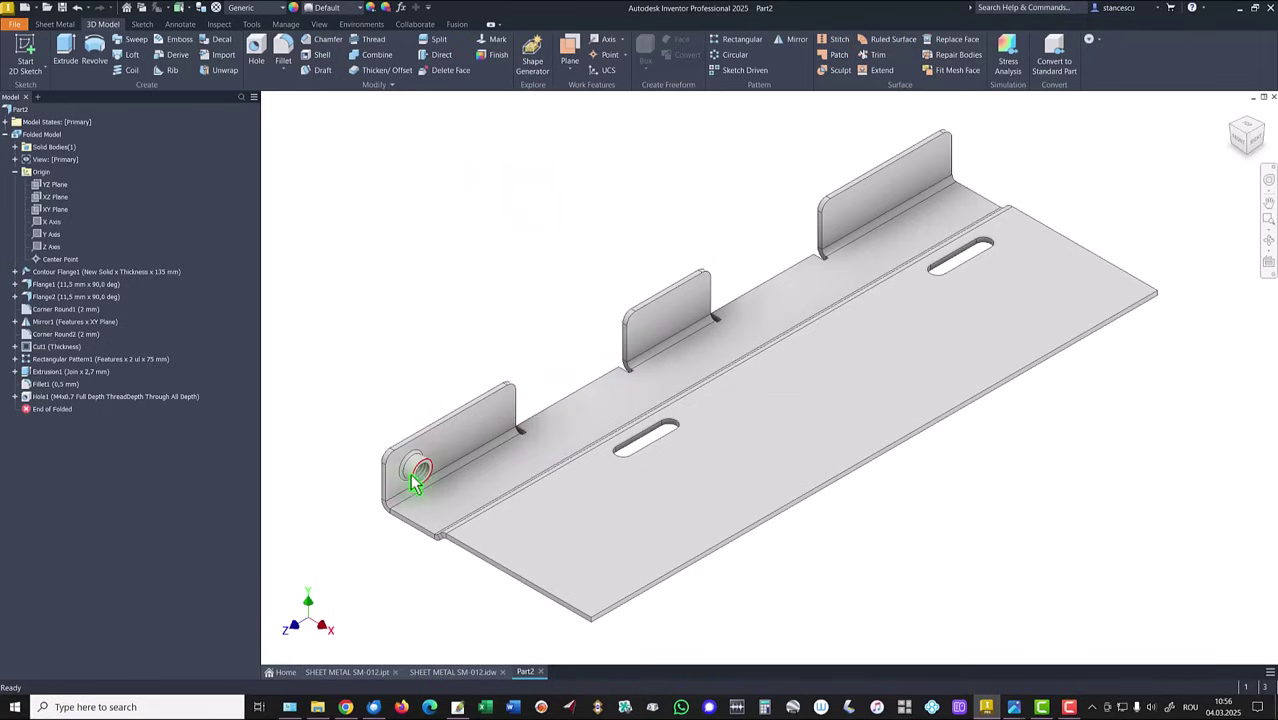
Pattern Hole1, Fillet1 and Extrusion1 twice, 60 mm apart along the flipped flange direction.
click(448, 672)
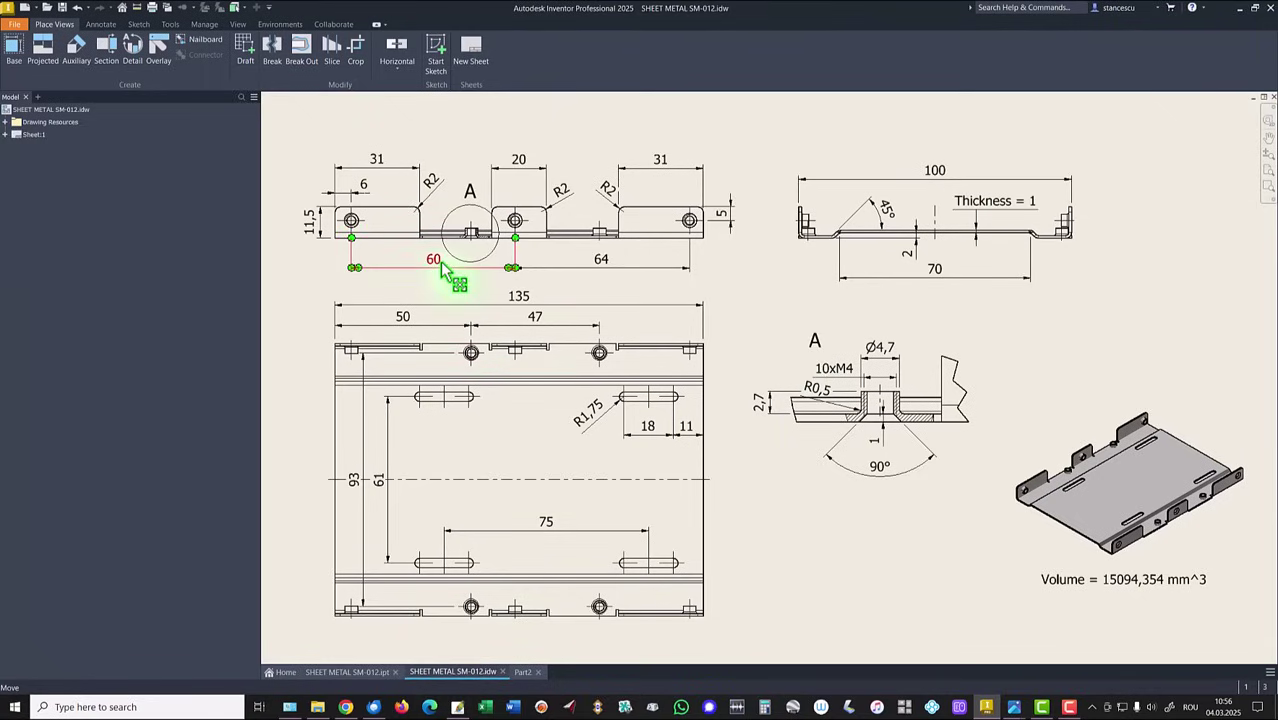
click(521, 674)
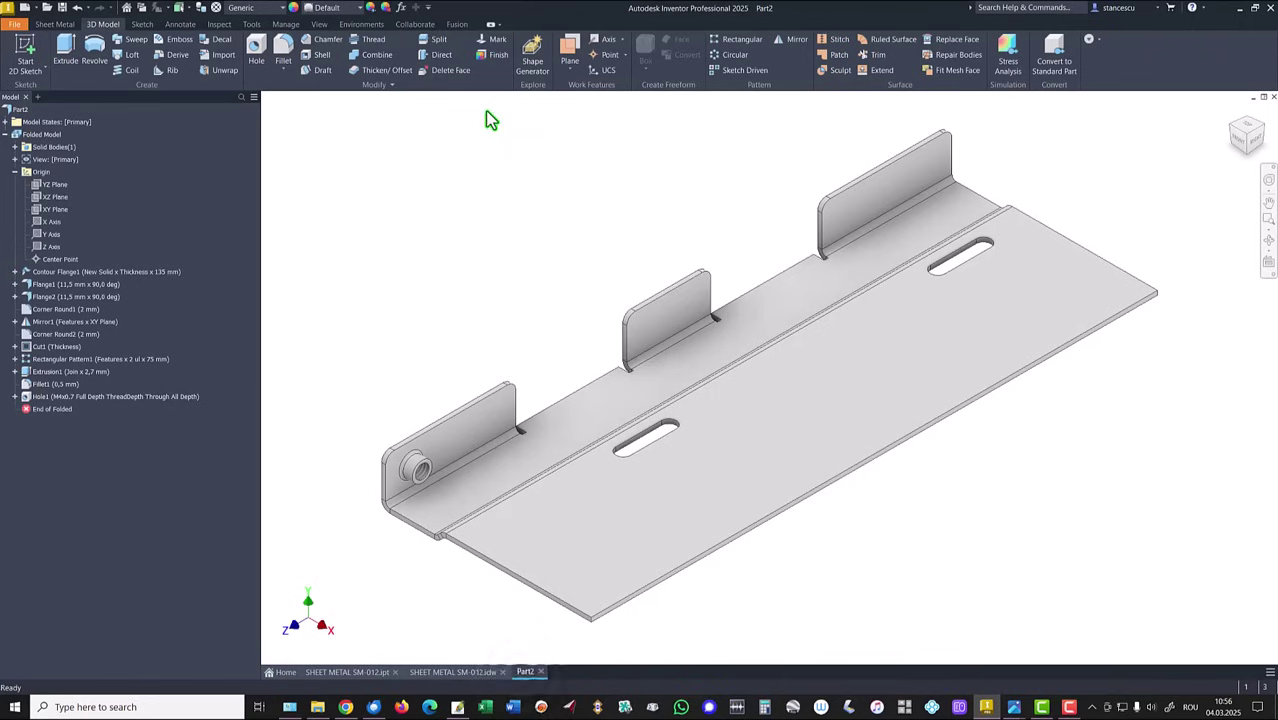
click(738, 44)
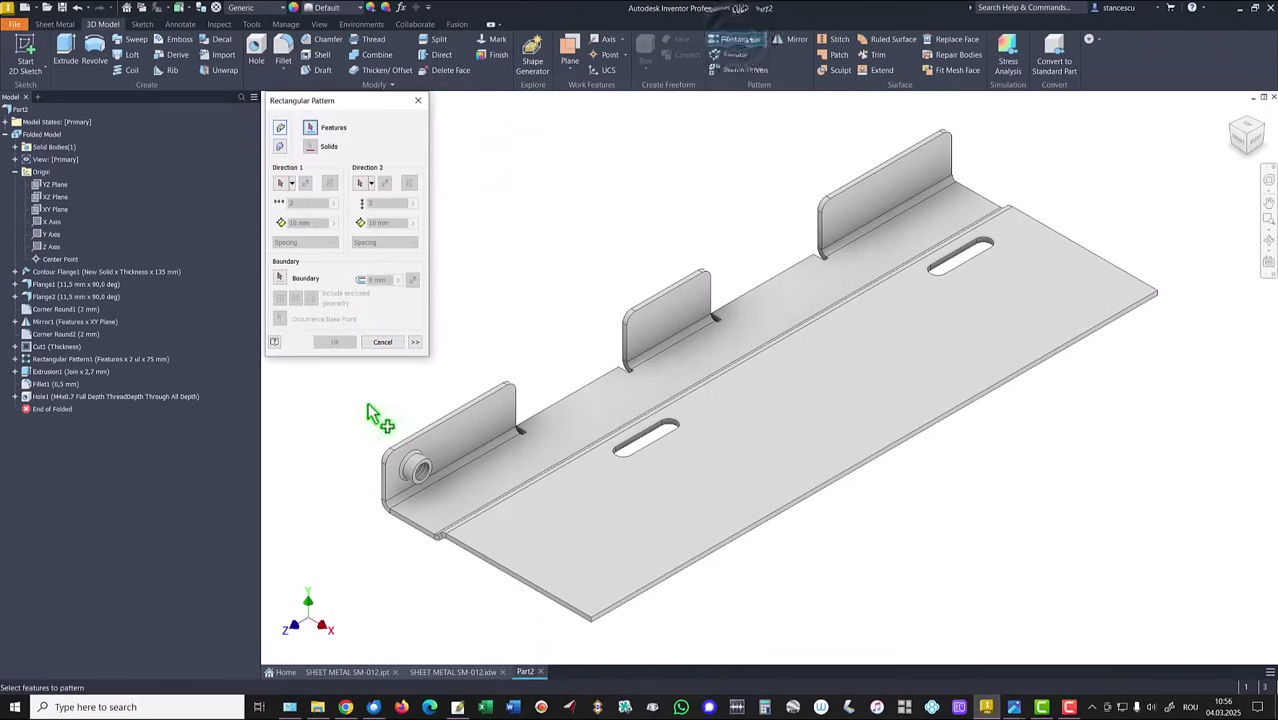
click(42, 396)
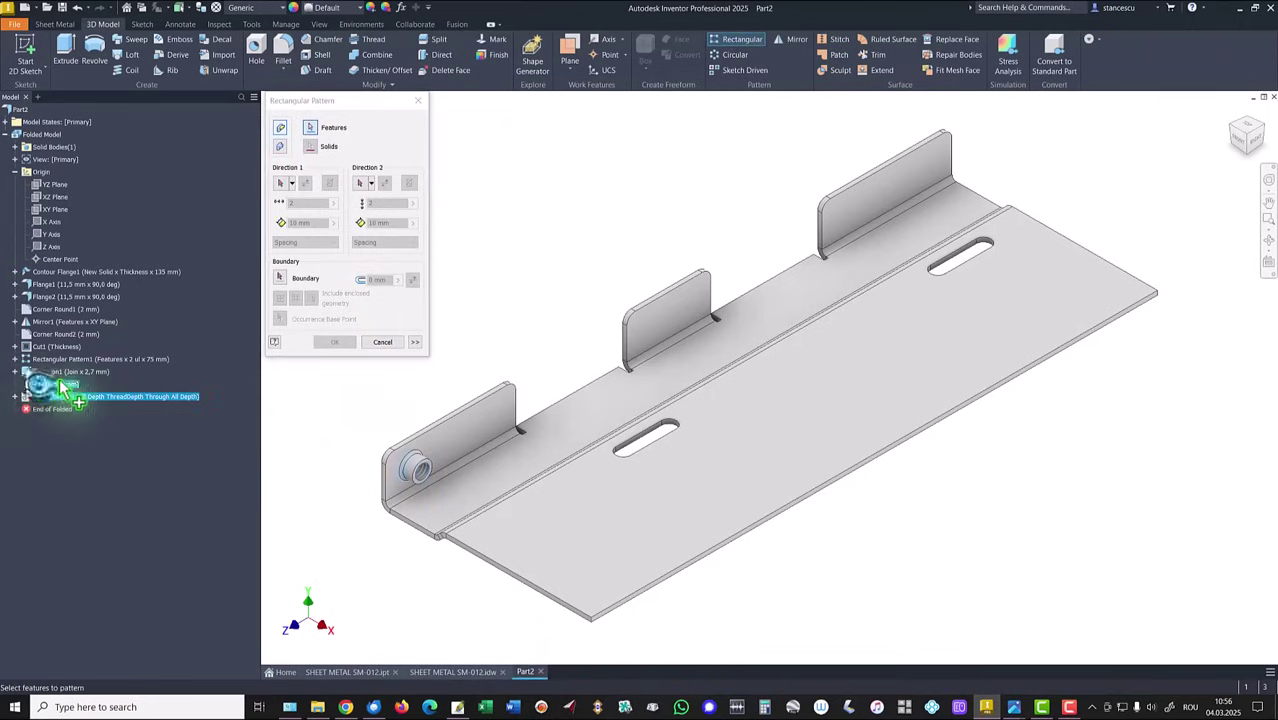
click(48, 383)
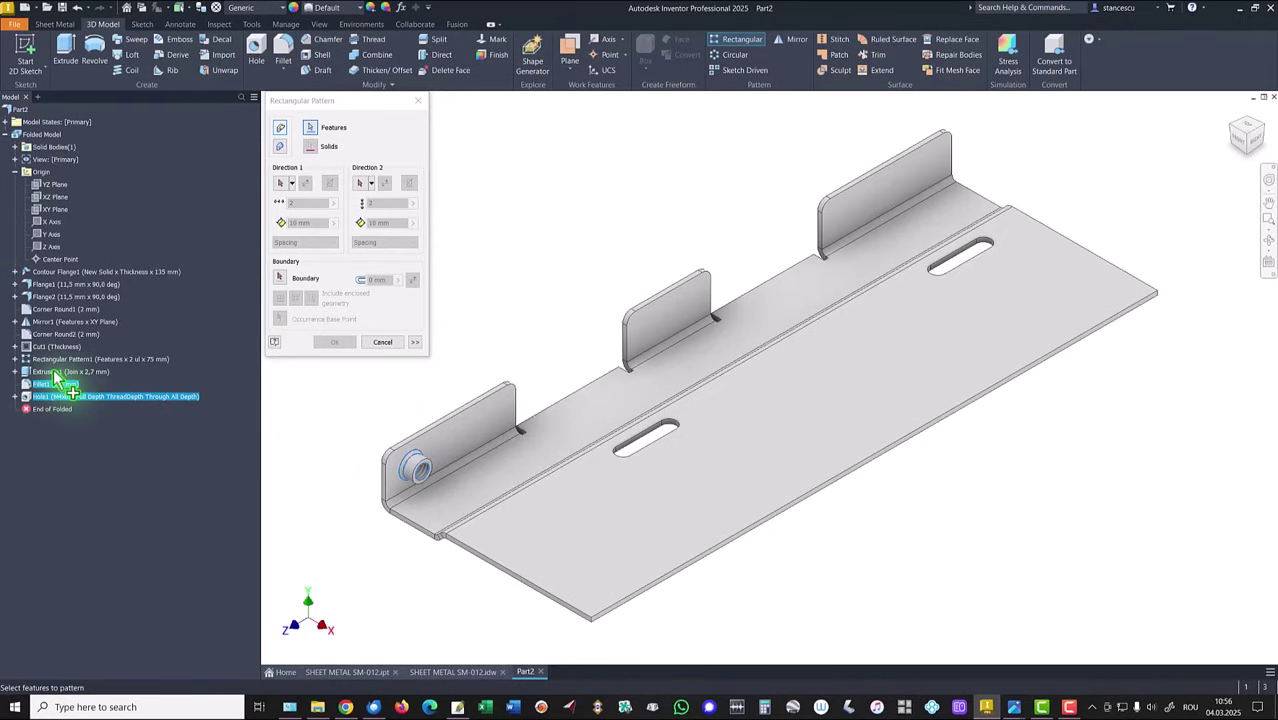
click(54, 372)
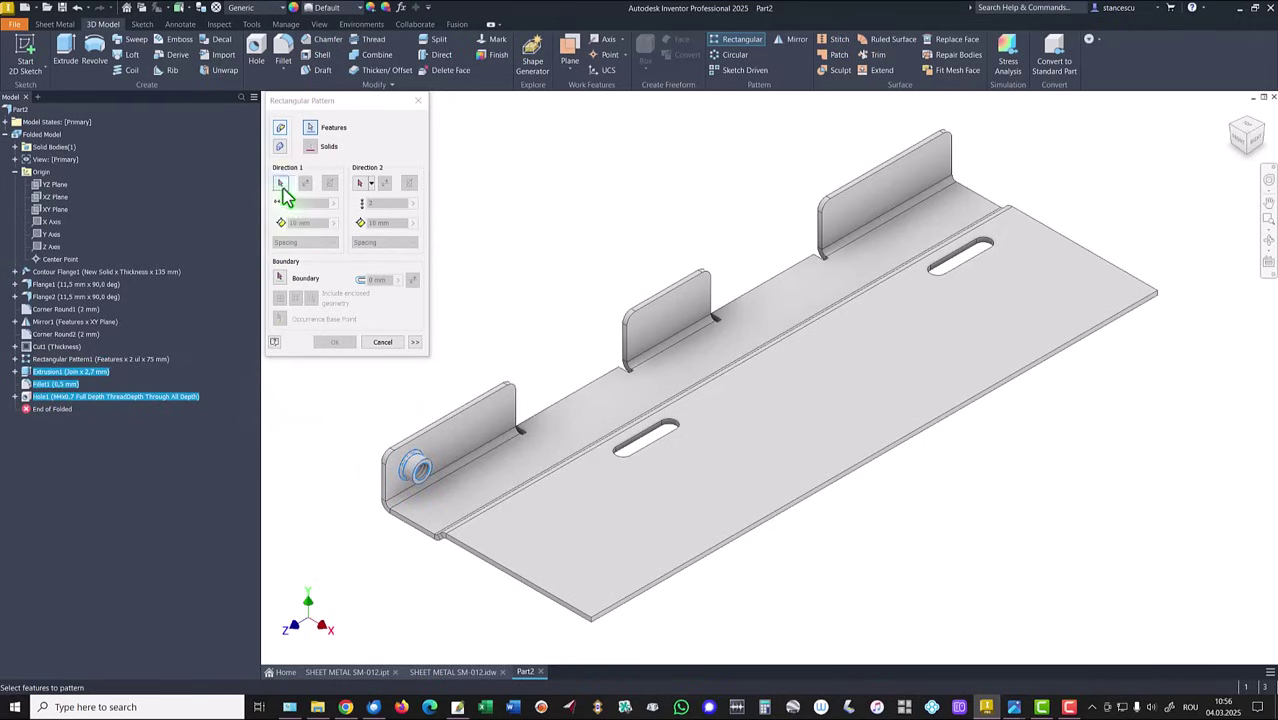
click(282, 185)
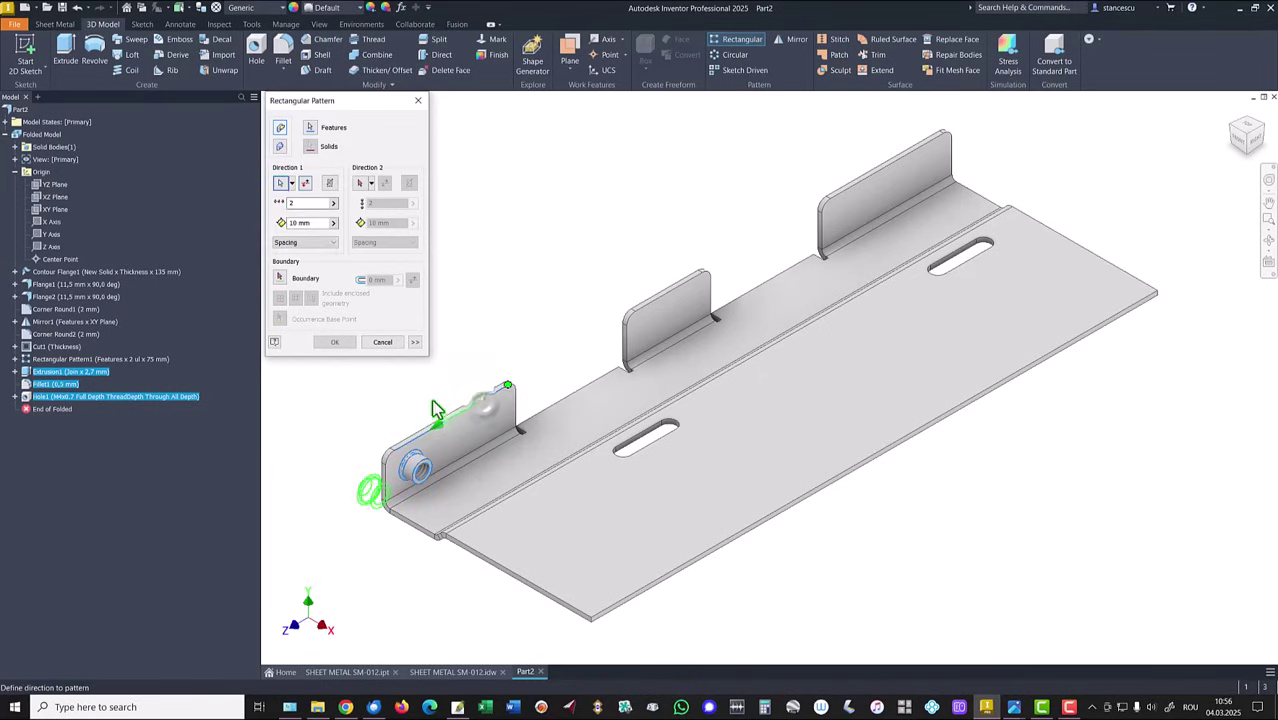
click(305, 186)
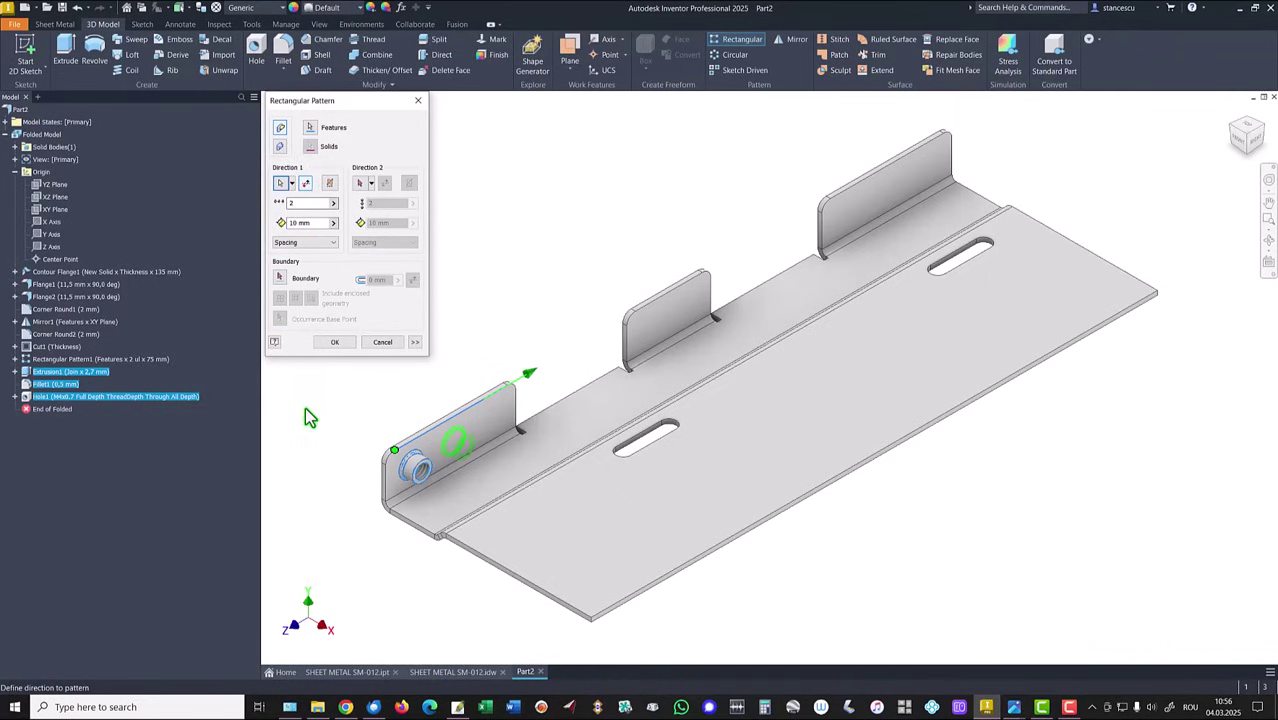
click(313, 221)
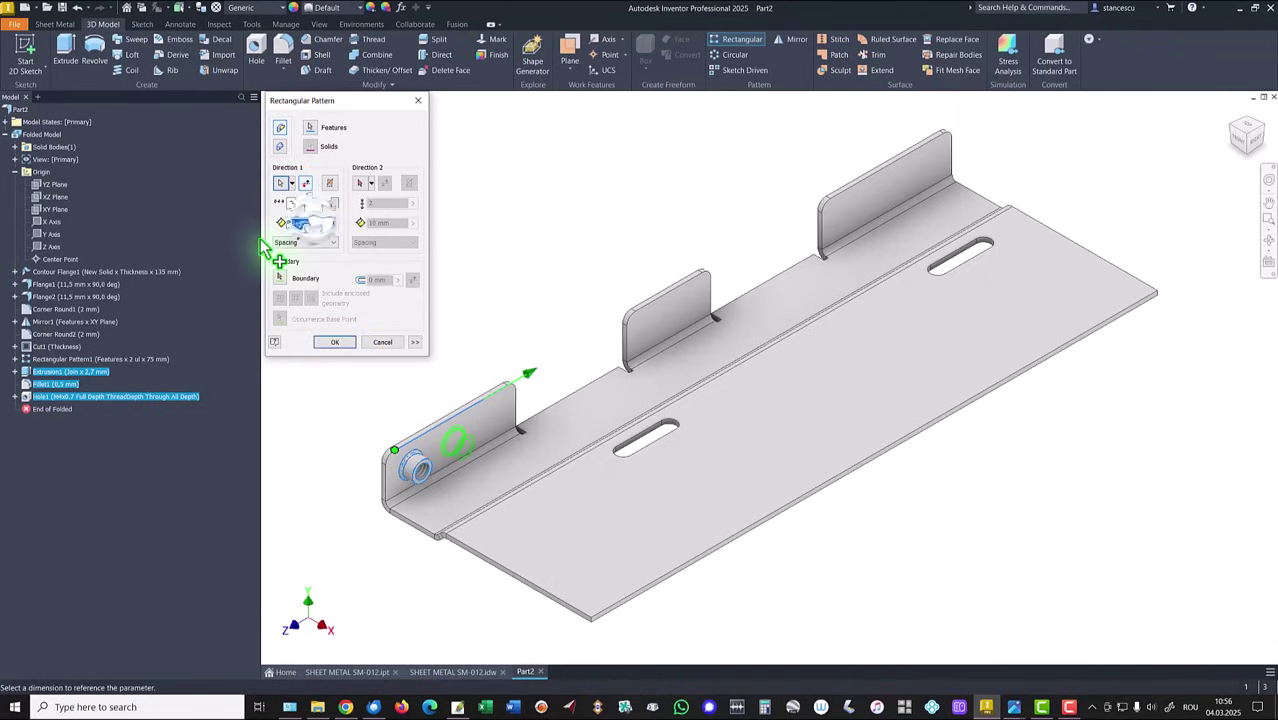
text(60)
key(Return)
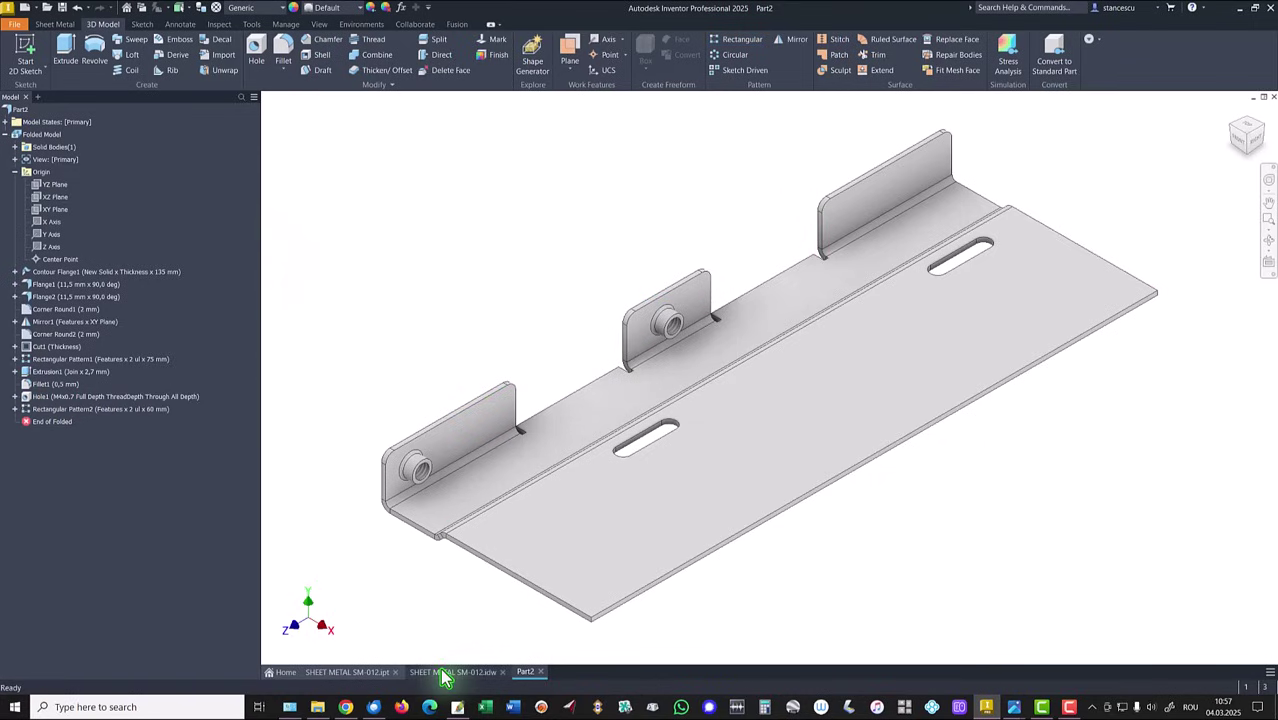
Pattern Extrusion1, Fillet1 and Hole1 twice along the flipped flange edge with 60+64 mm spacing.
click(450, 672)
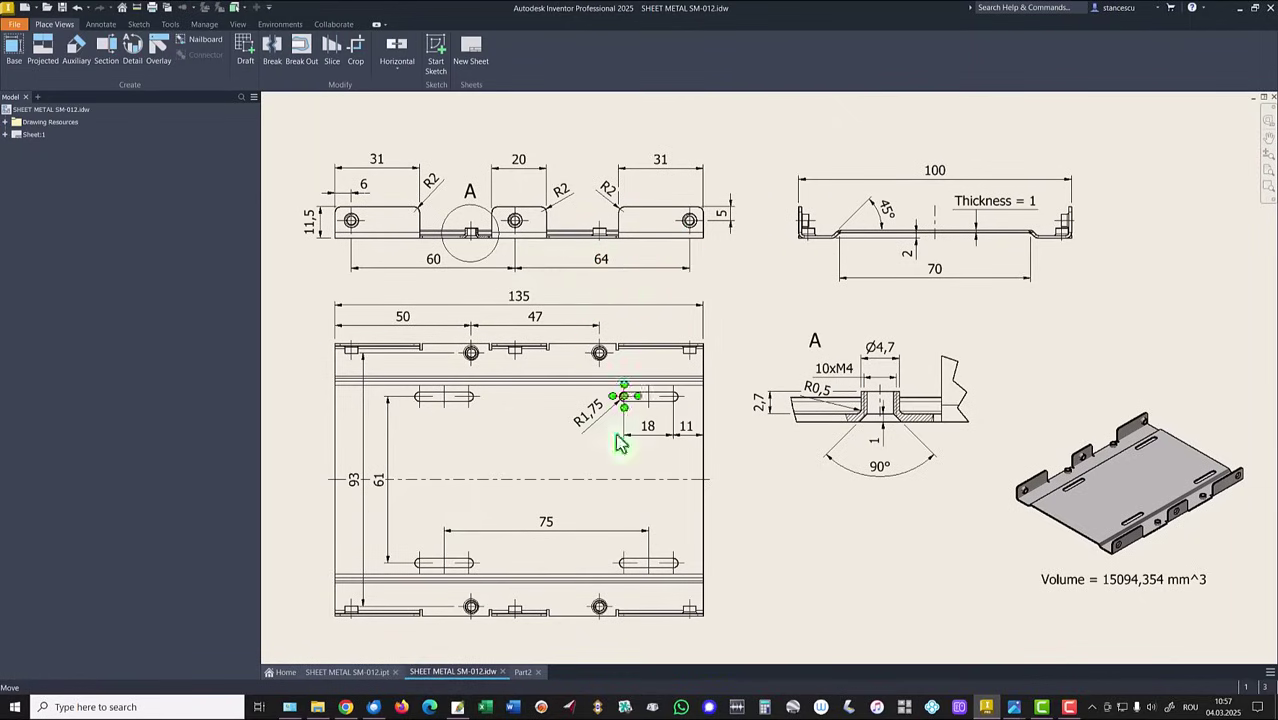
click(521, 672)
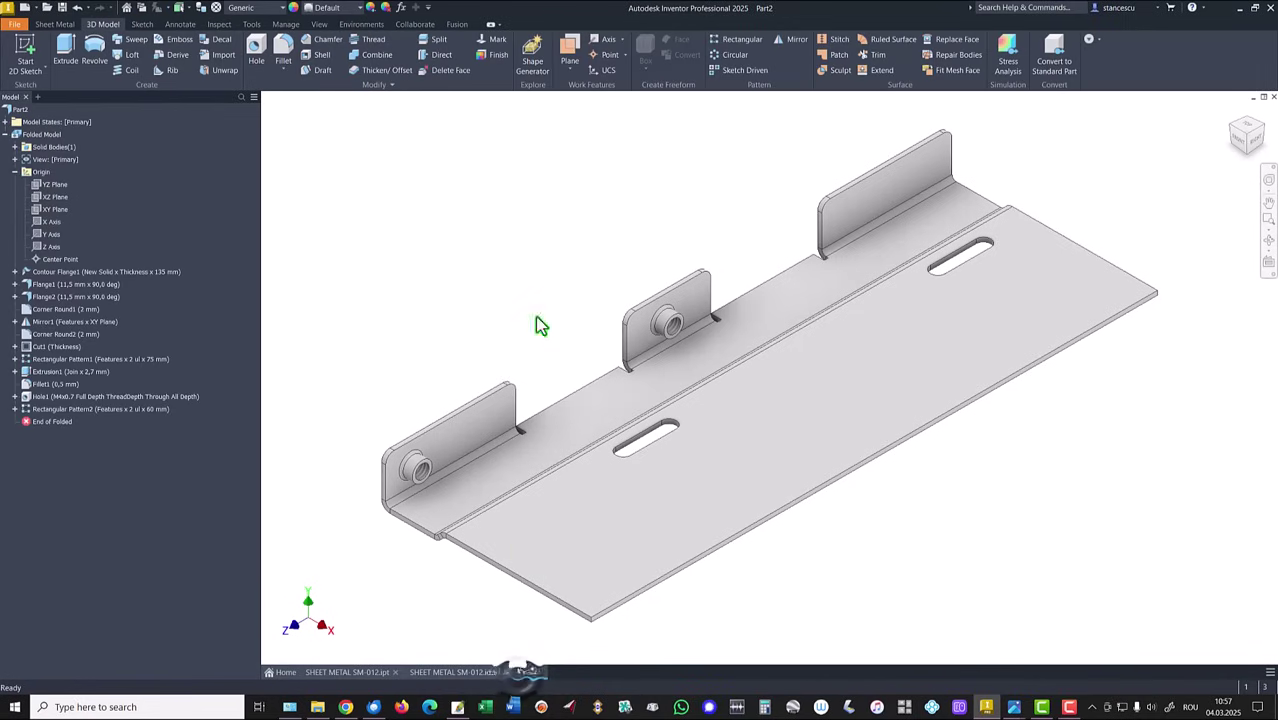
click(737, 44)
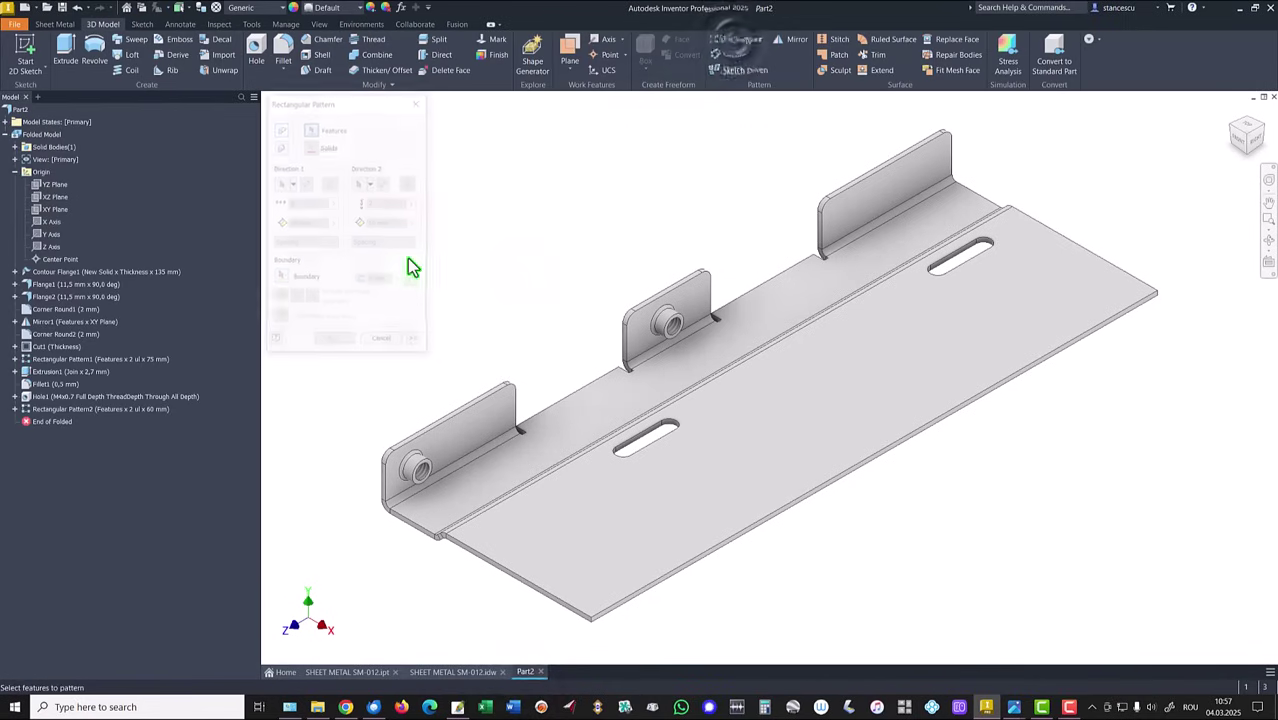
click(47, 372)
click(47, 384)
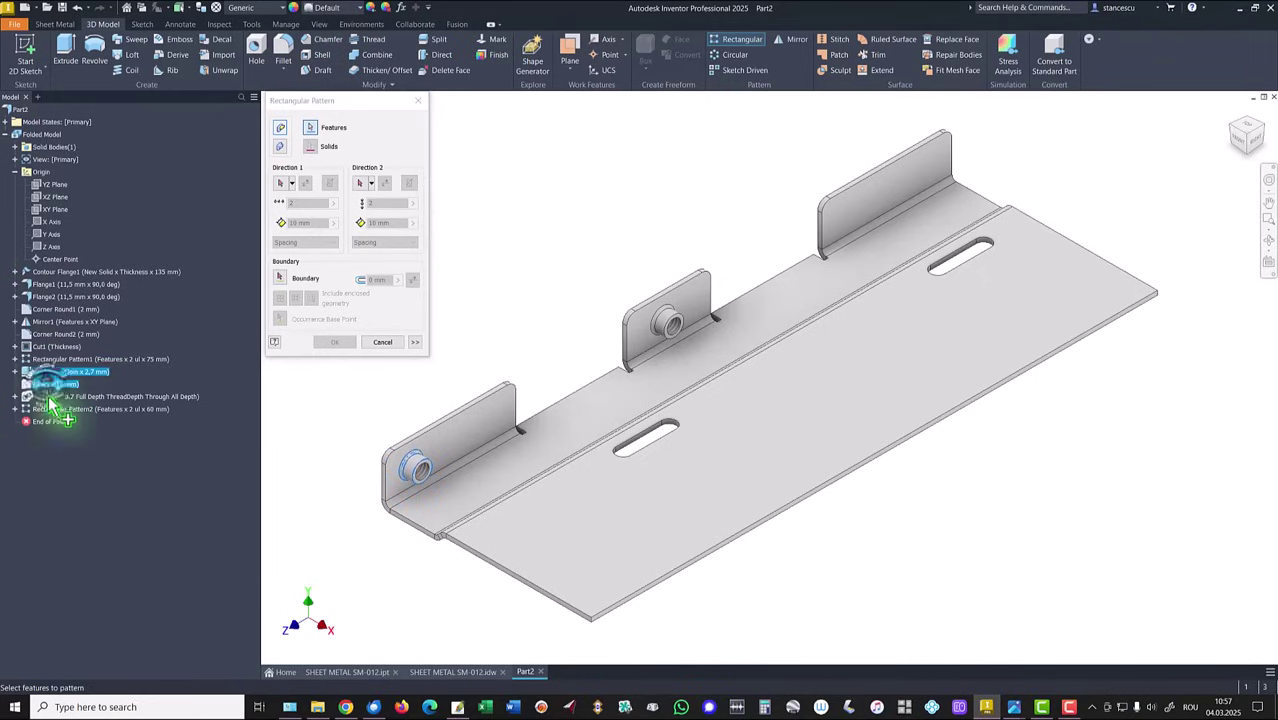
click(47, 396)
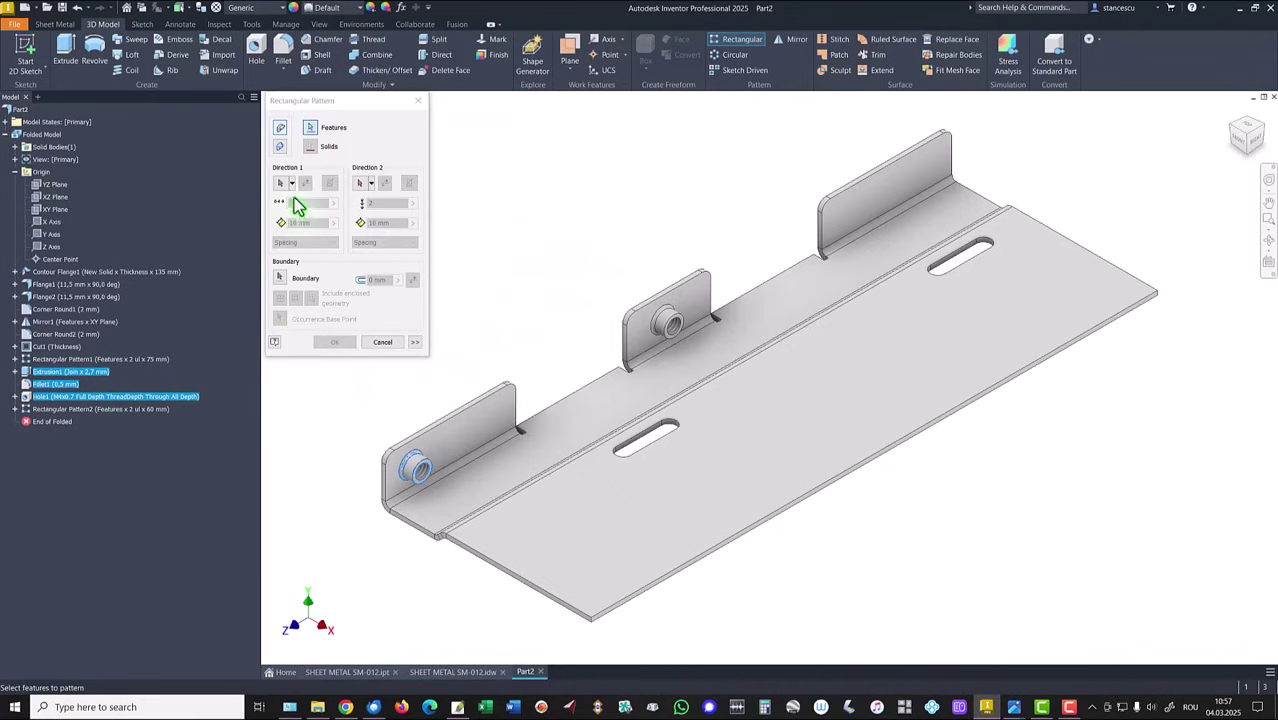
click(281, 183)
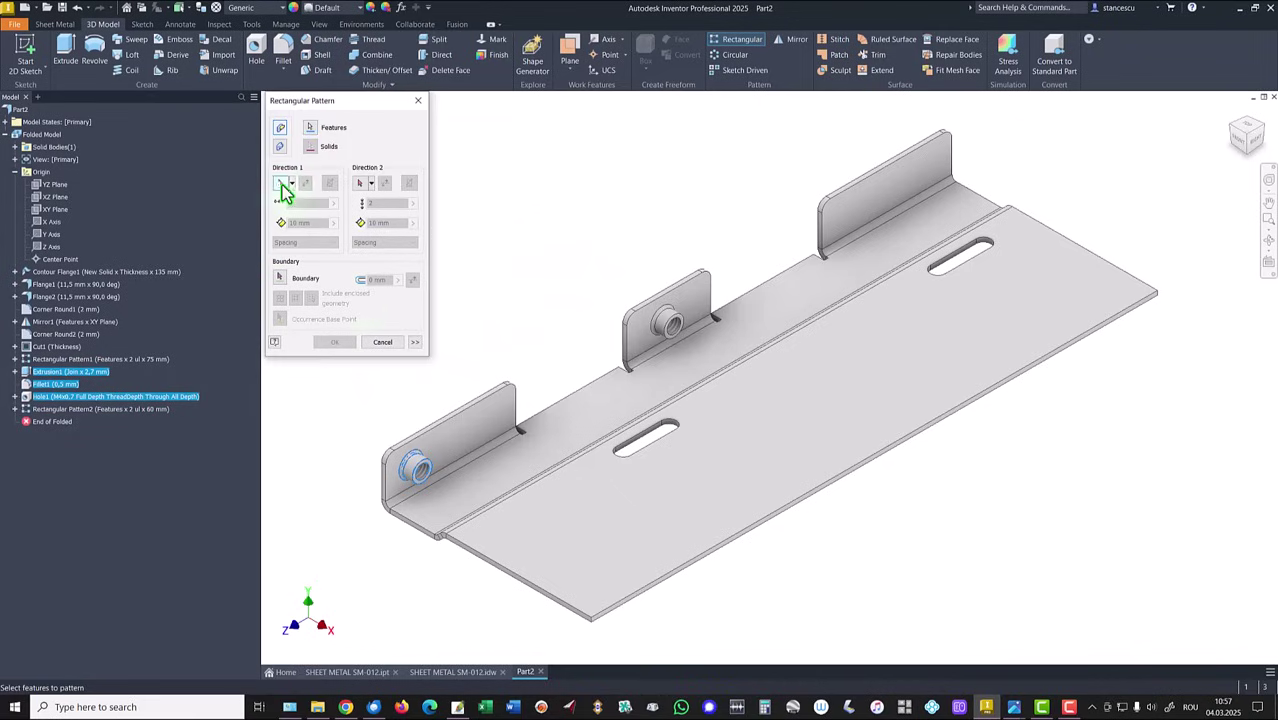
click(480, 408)
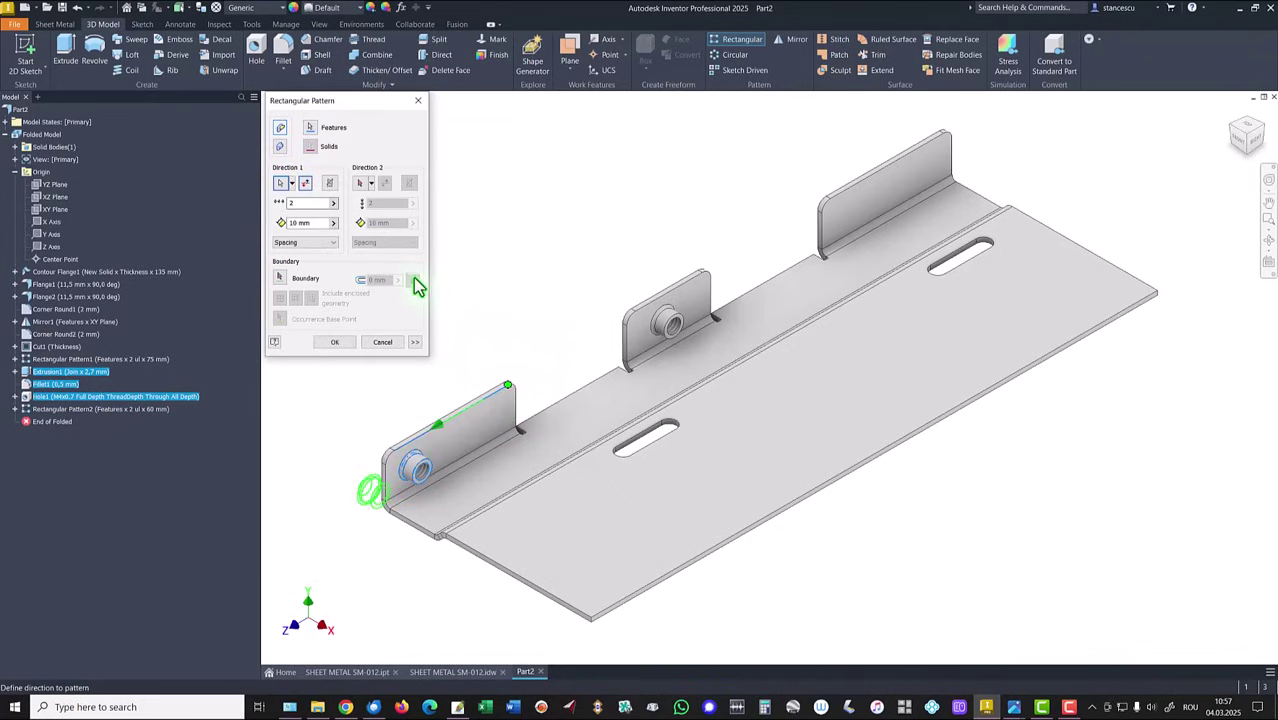
click(306, 184)
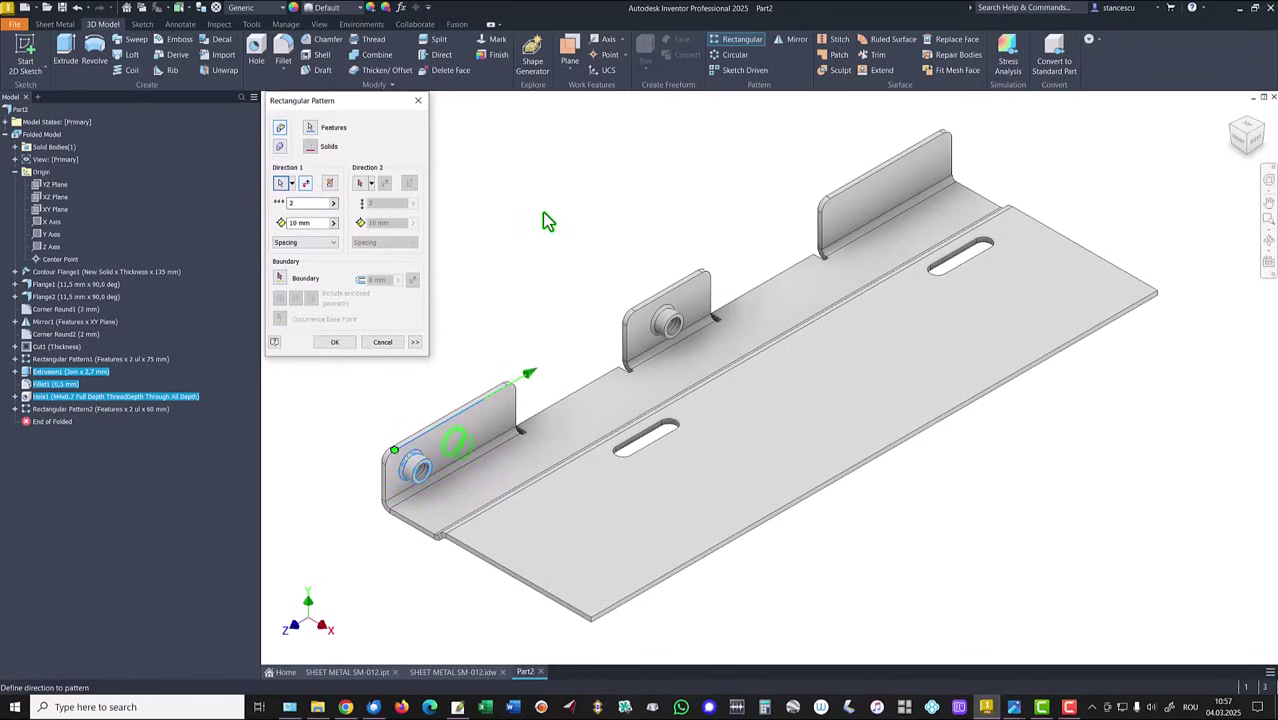
click(308, 222)
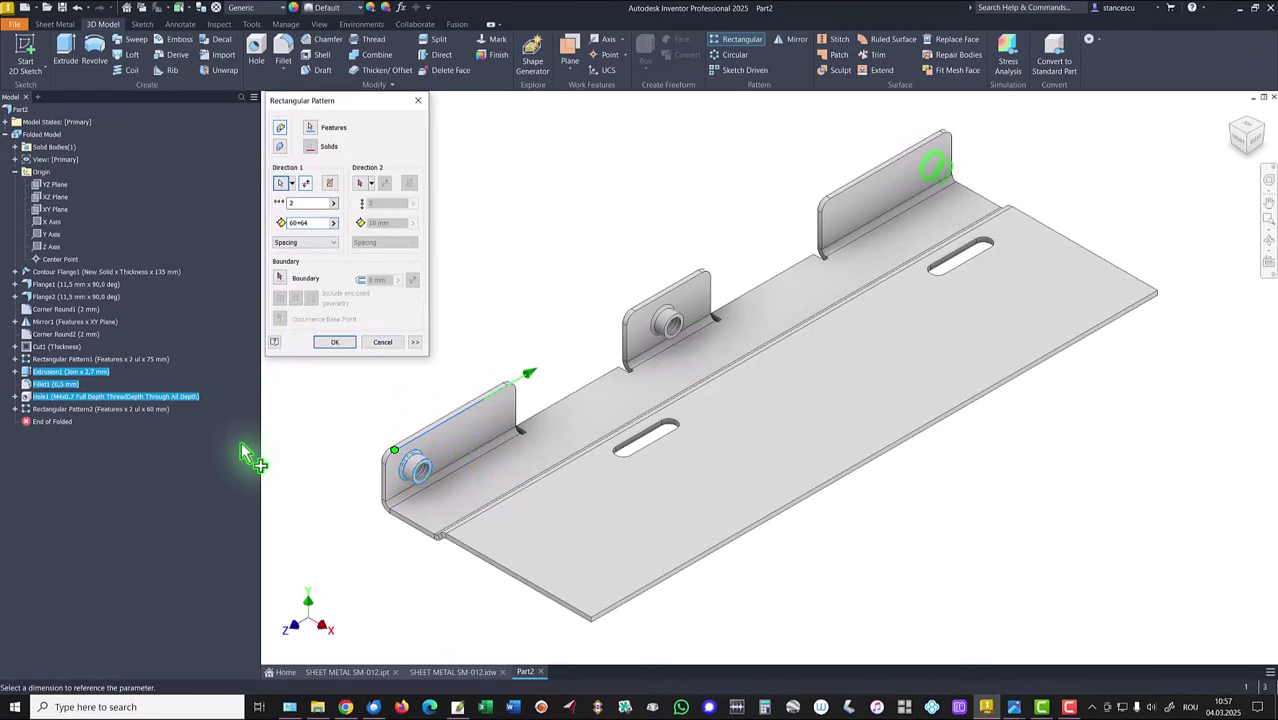
click(338, 343)
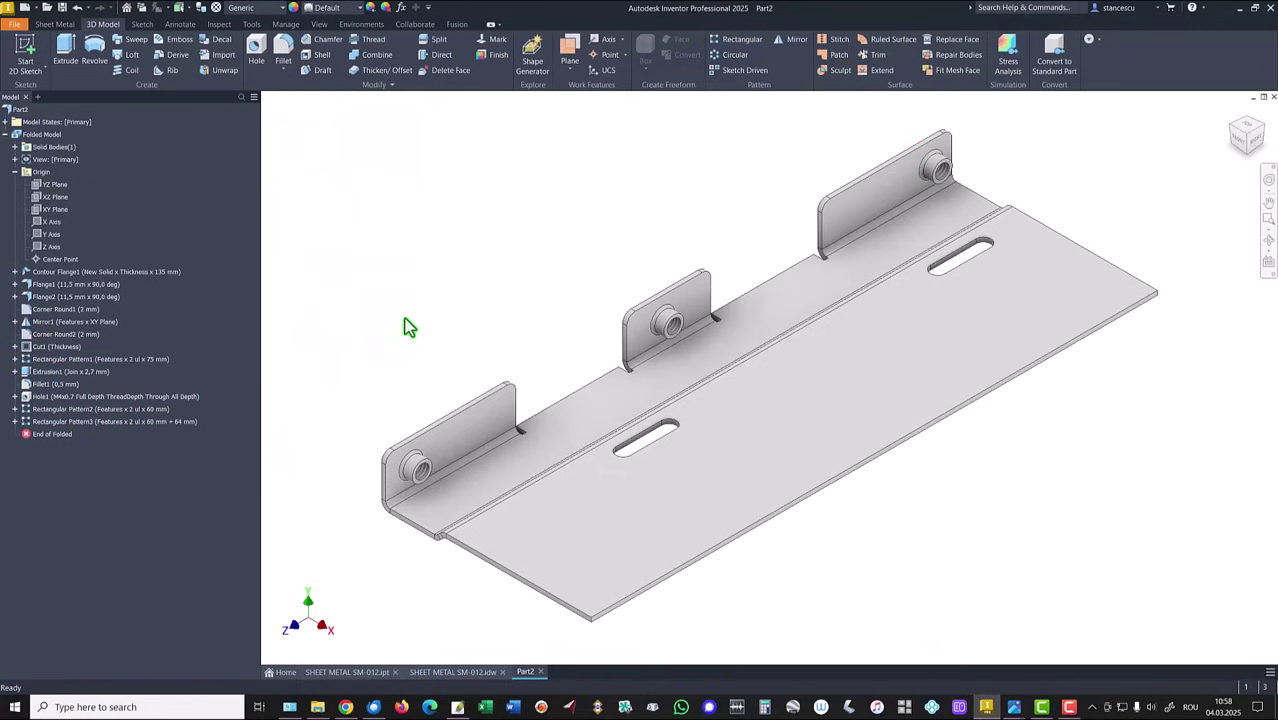
Chamfer the hole edges on the flanges' underside by 1 mm, then return to the home view.
shift+middle_drag(408, 327, 533, 442)
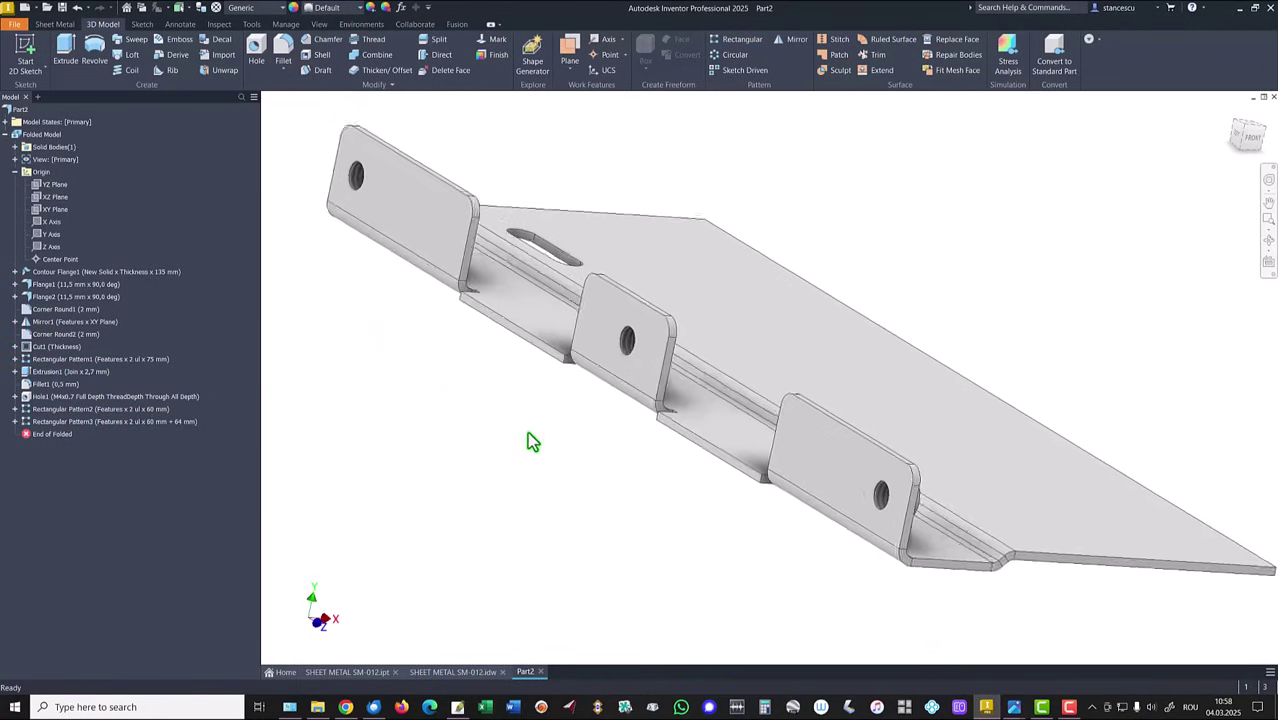
scroll(533, 442, up, 1)
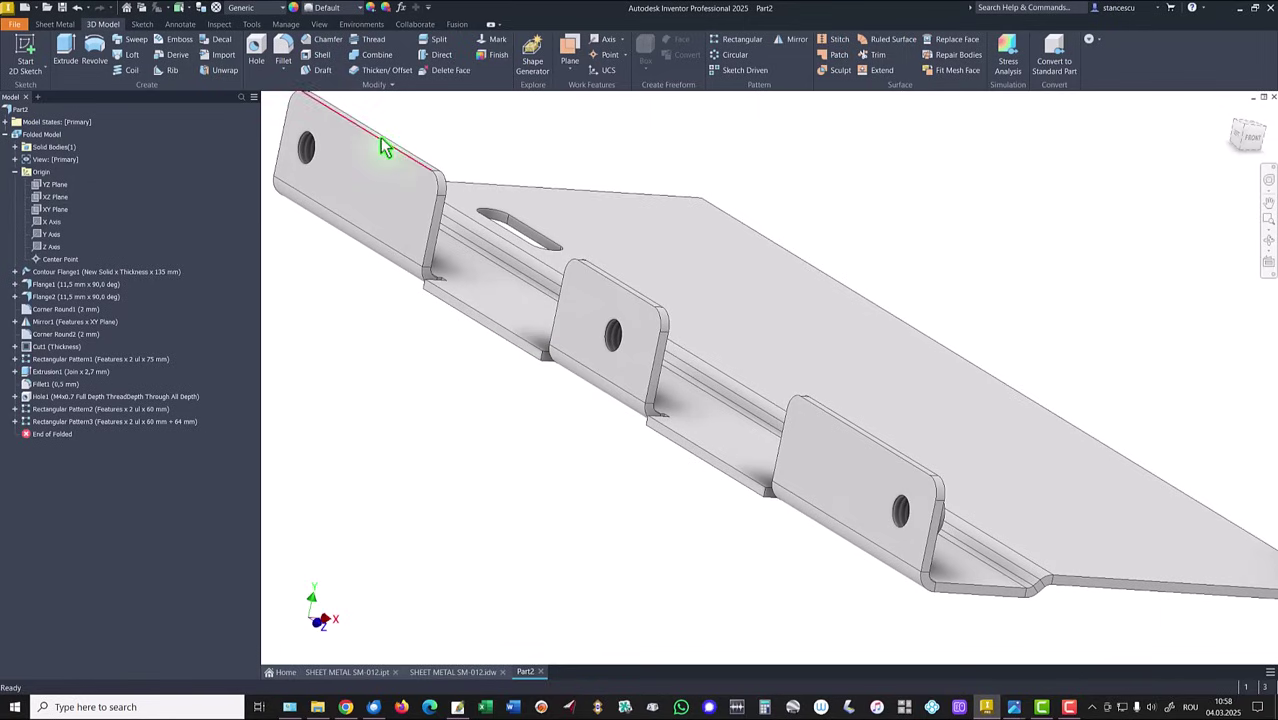
click(316, 43)
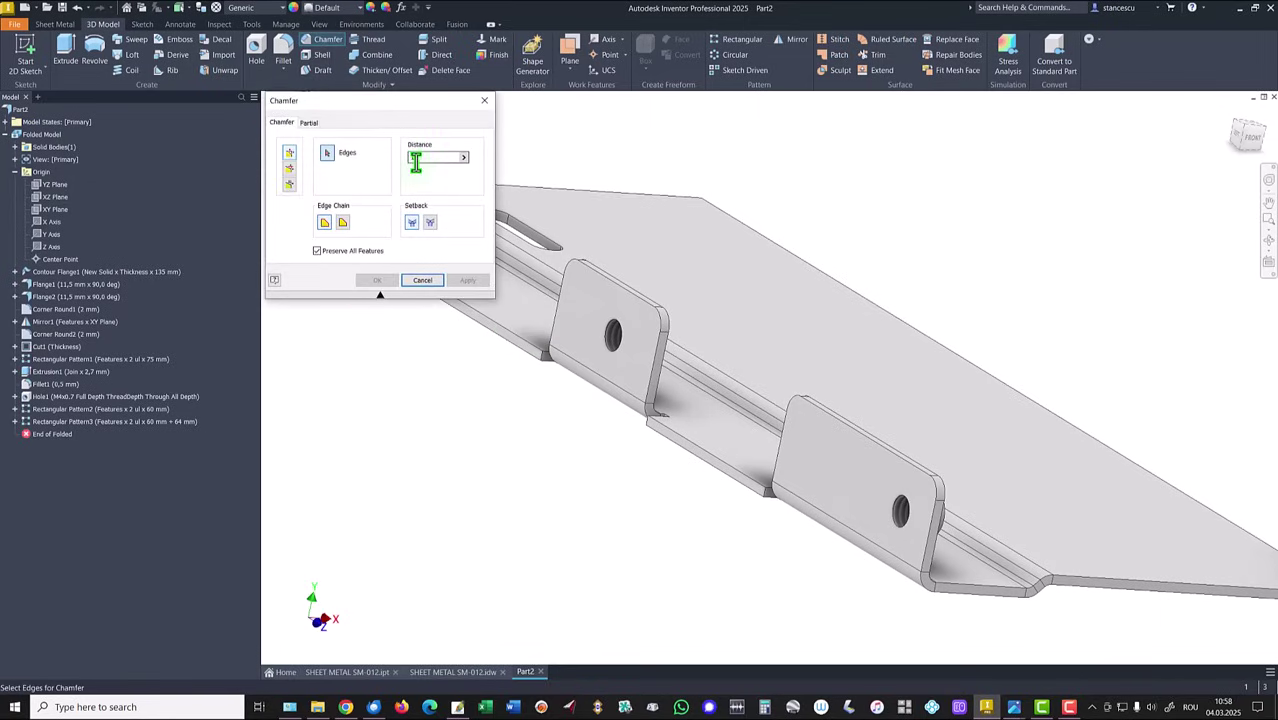
click(896, 521)
shift+middle_drag(650, 365, 577, 420)
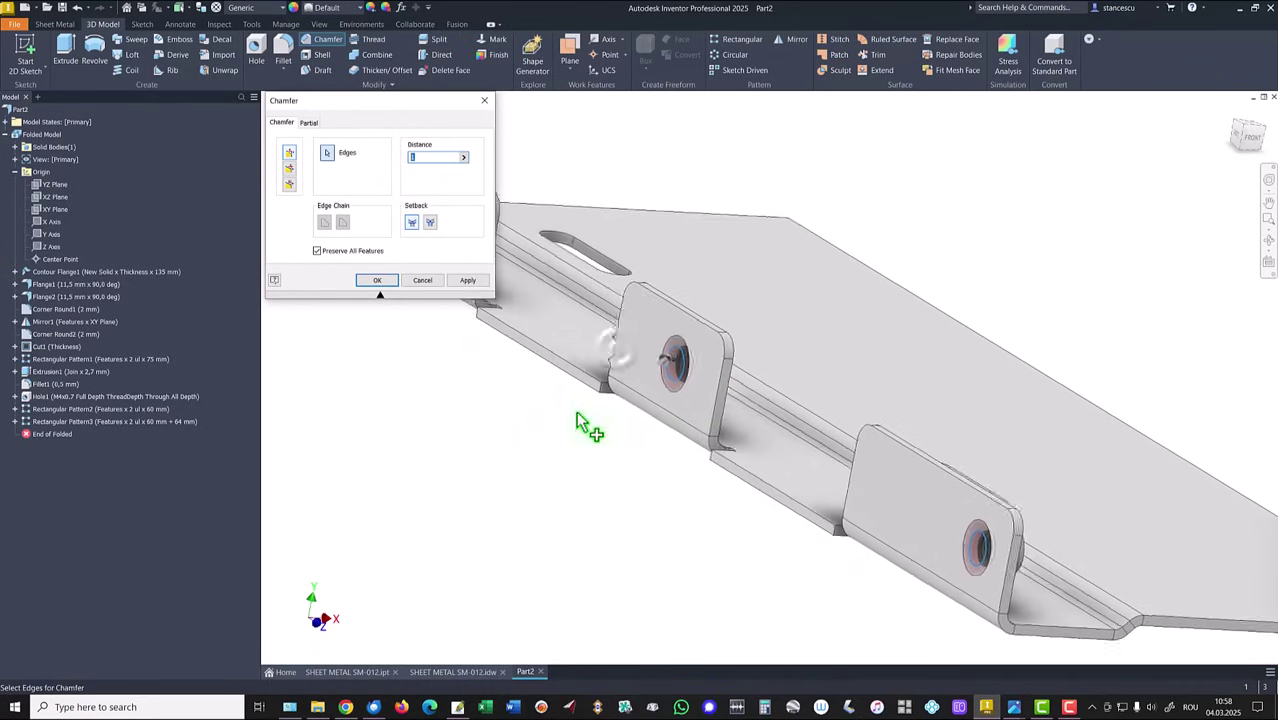
scroll(585, 294, up, 10)
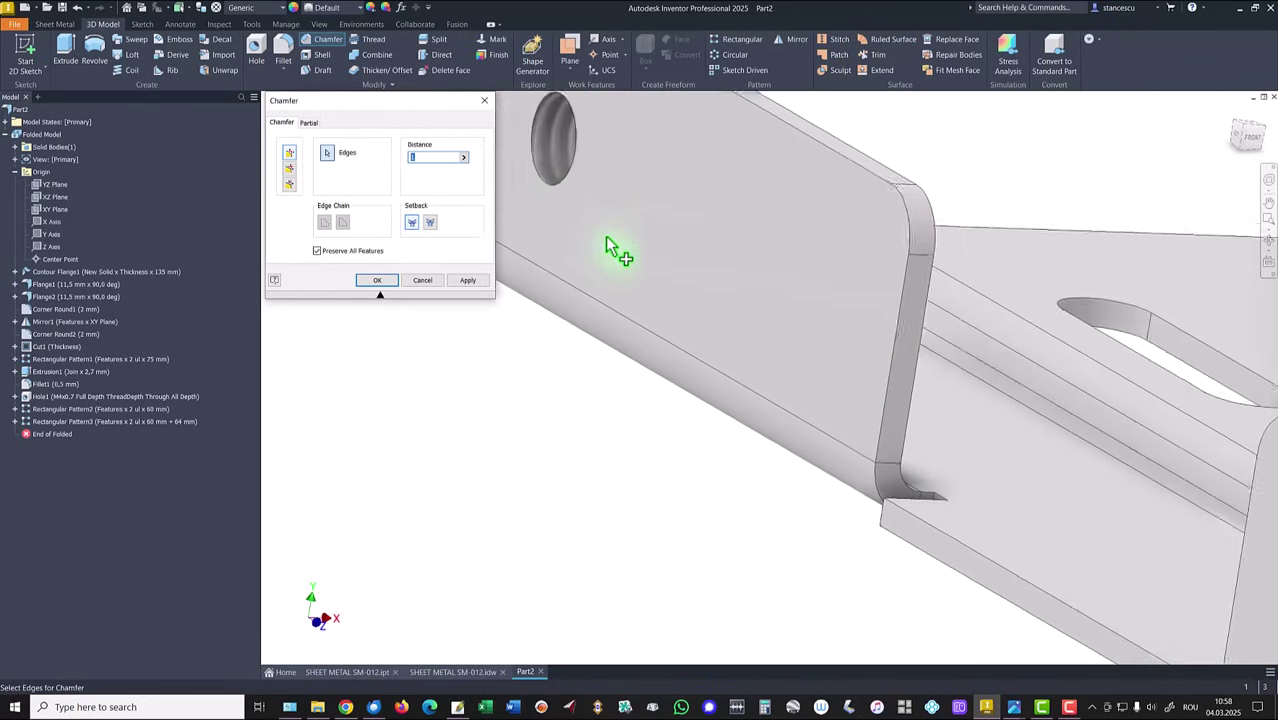
scroll(605, 240, up, 2)
click(647, 213)
click(372, 281)
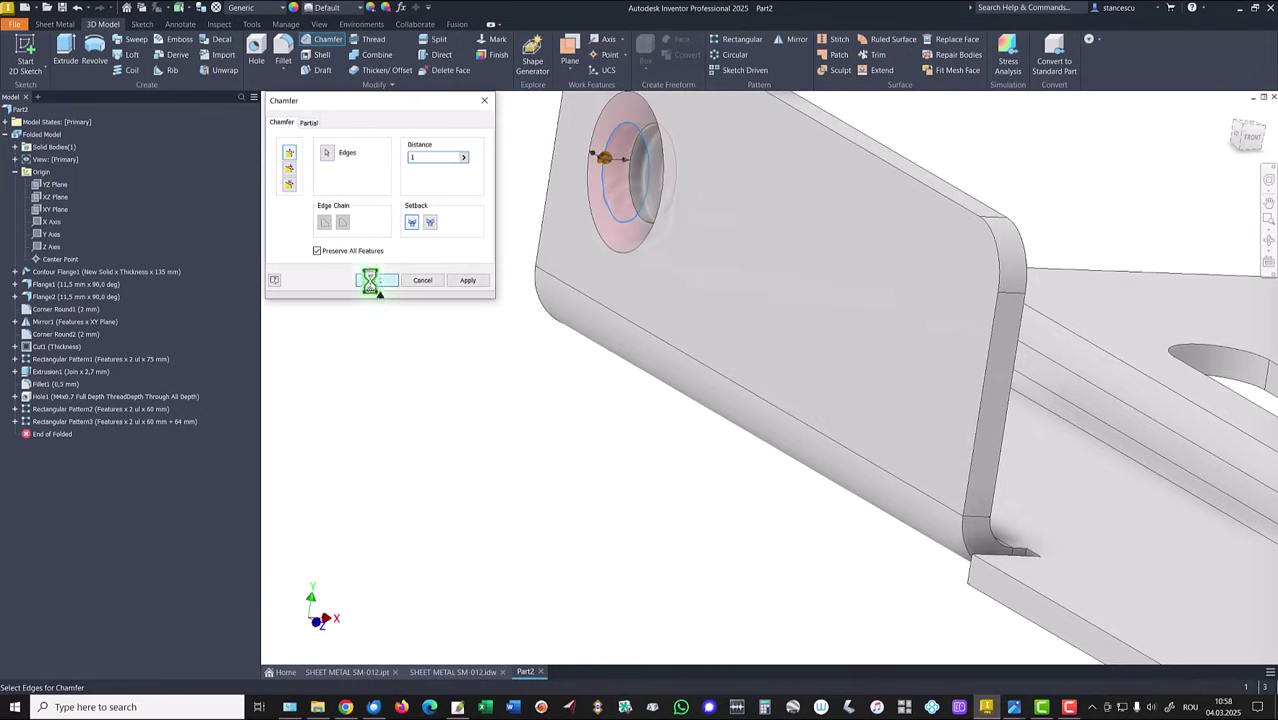
key(F6)
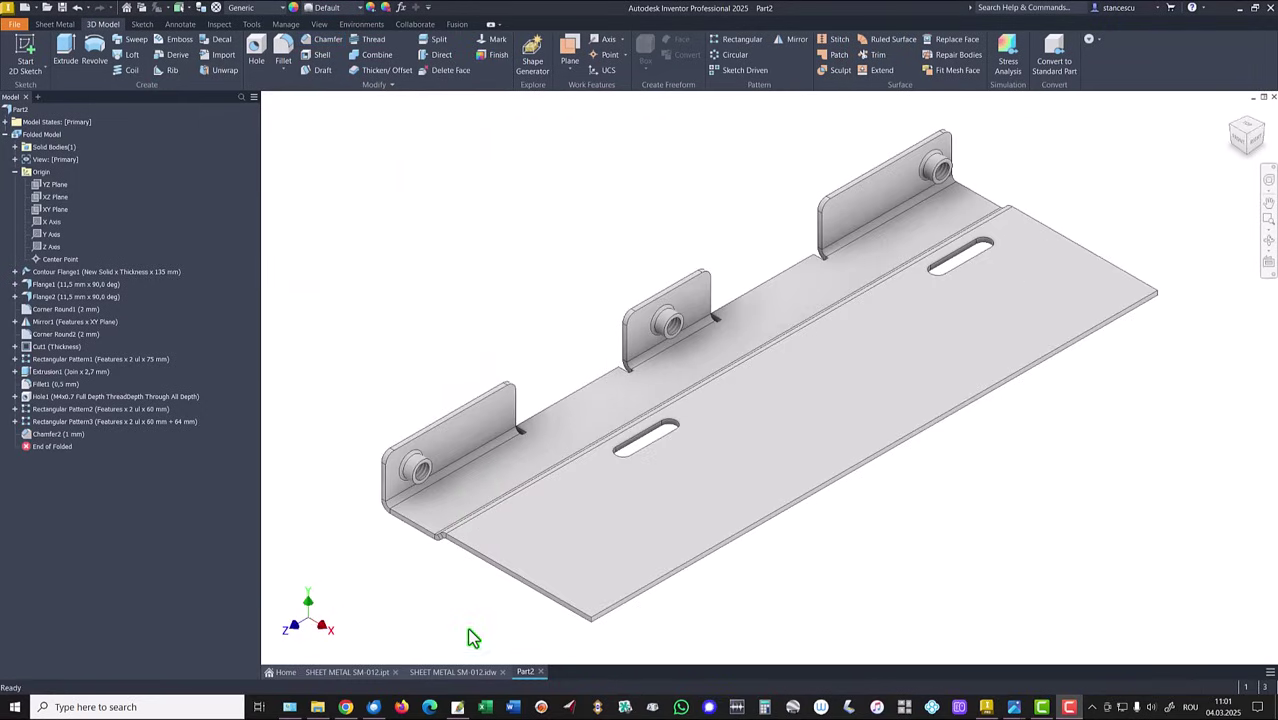
Check the 50 and 47 dimensions on the SHEET METAL SM-012 drawing.
click(452, 672)
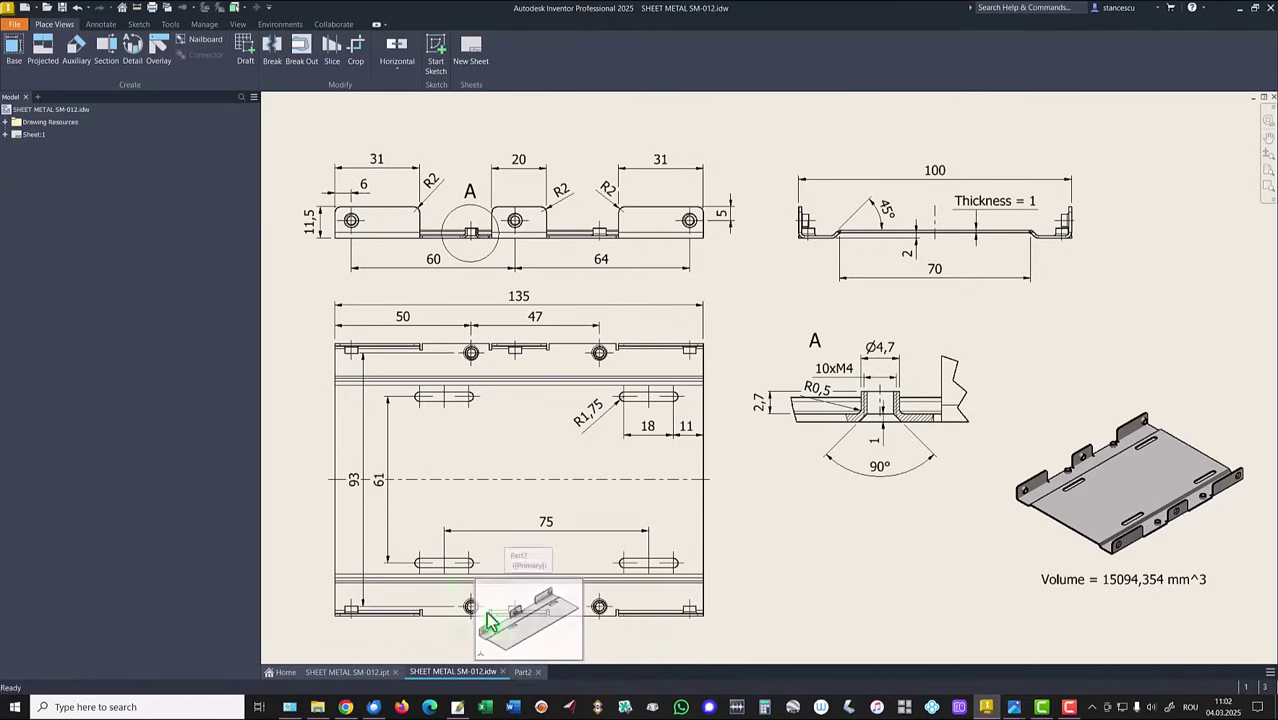
click(396, 332)
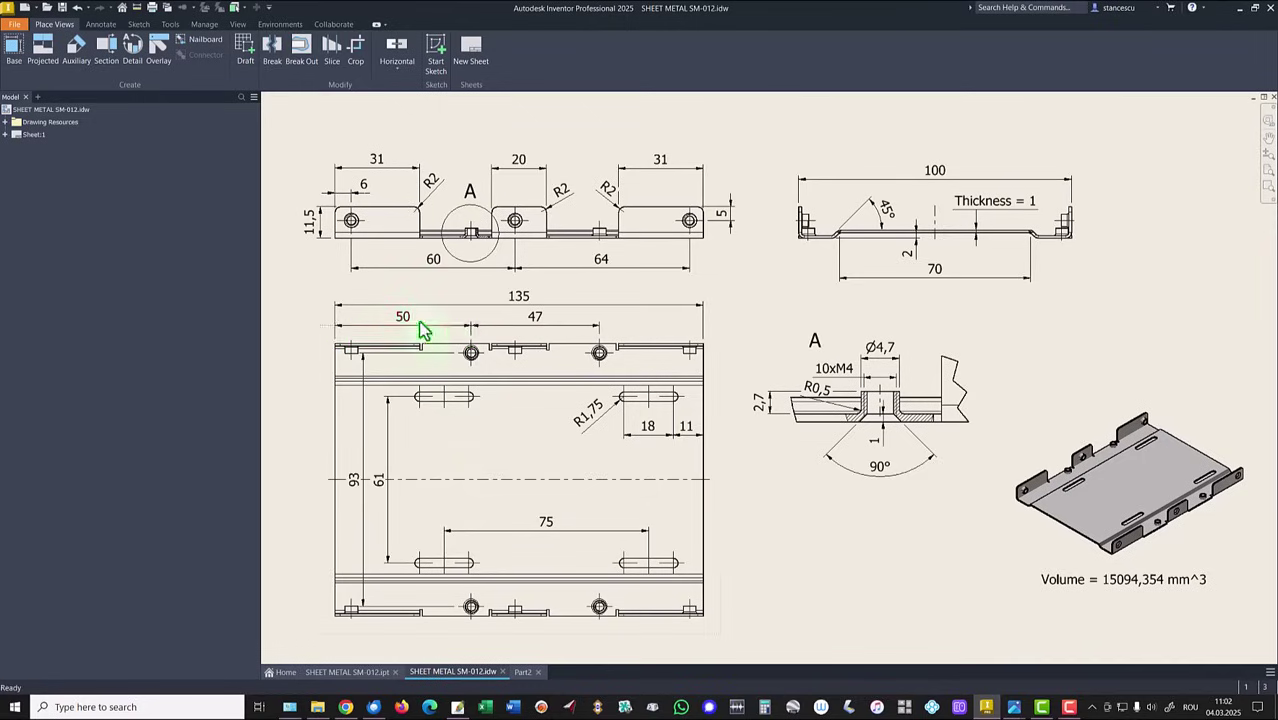
click(519, 328)
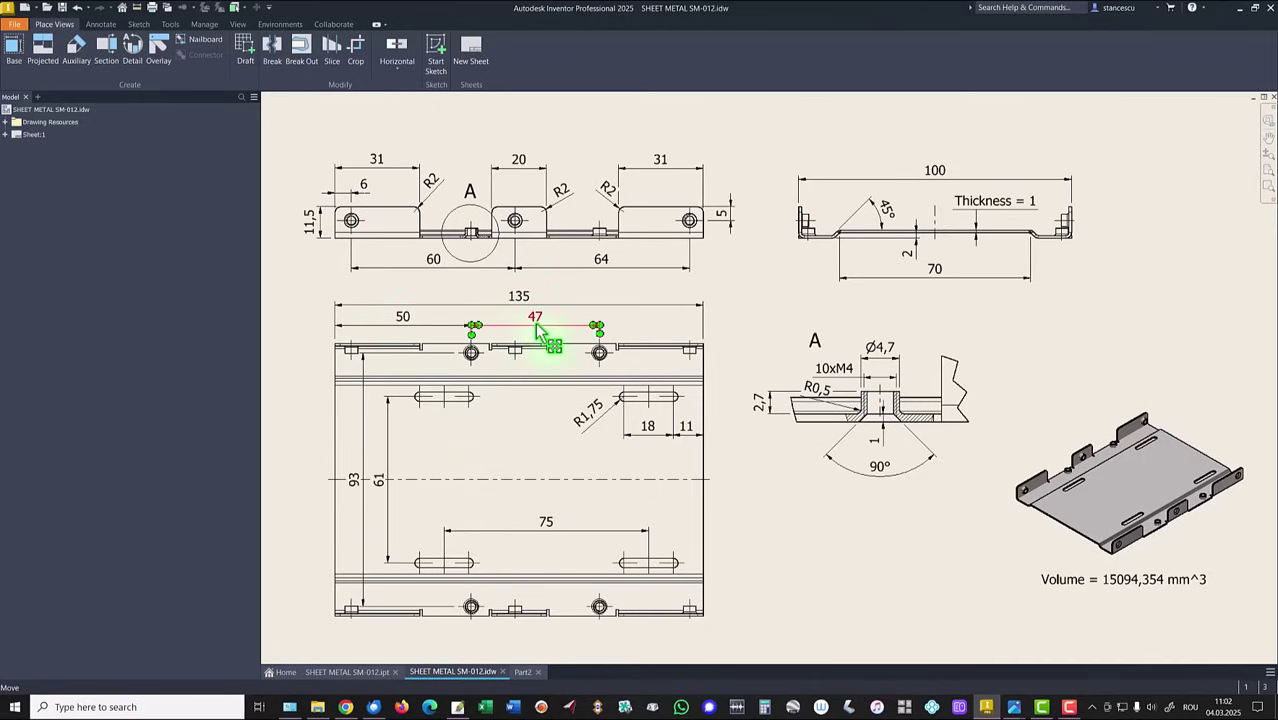
key(Escape)
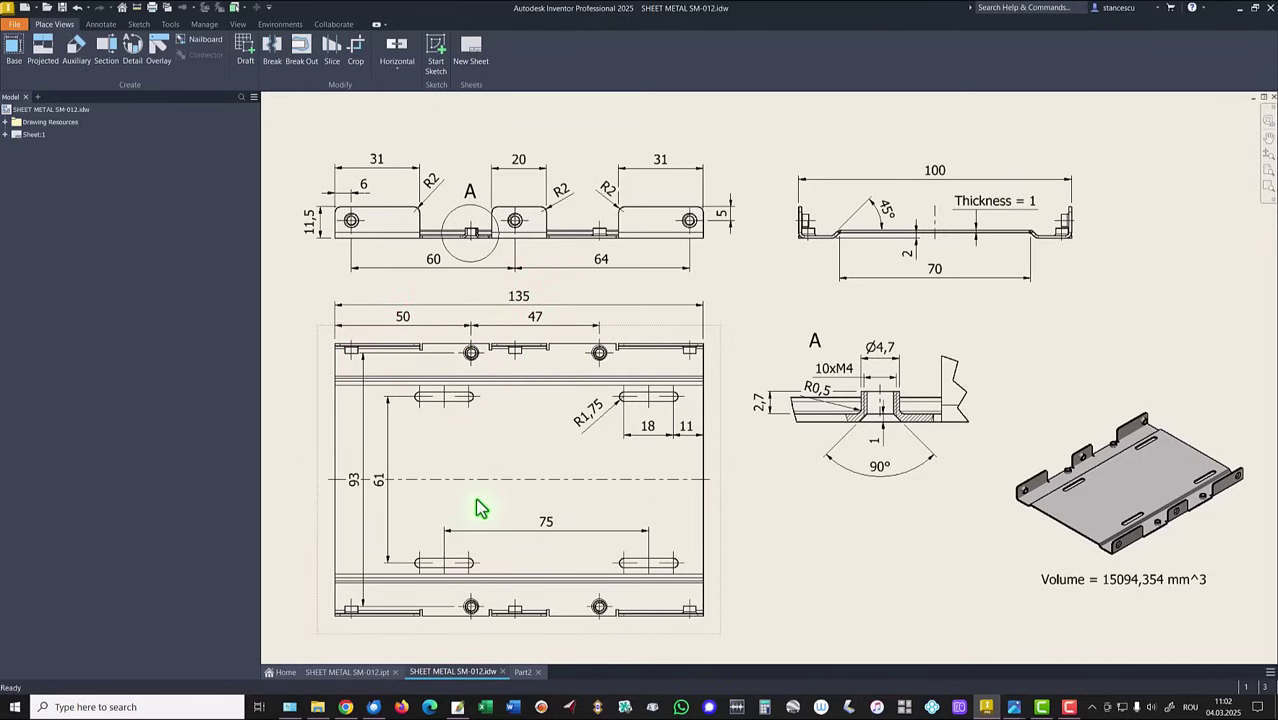
Return to the Part2 tray model after a second glance at the drawing.
click(524, 674)
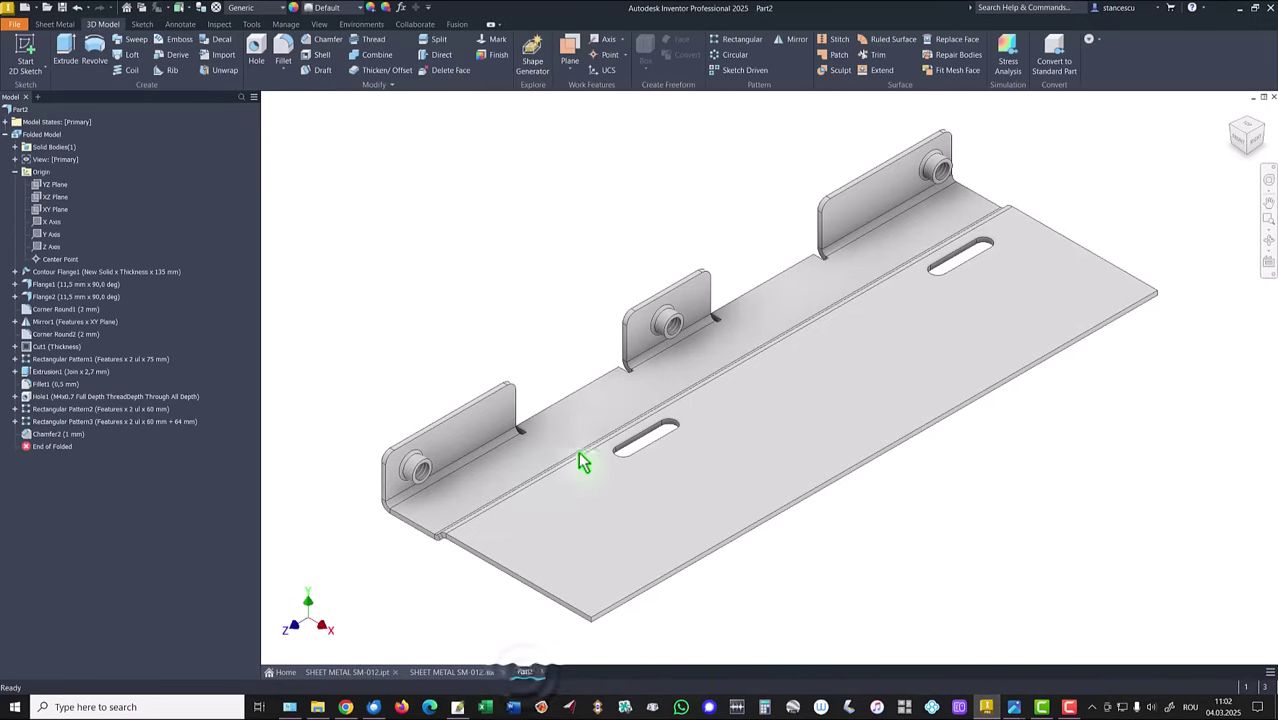
click(428, 673)
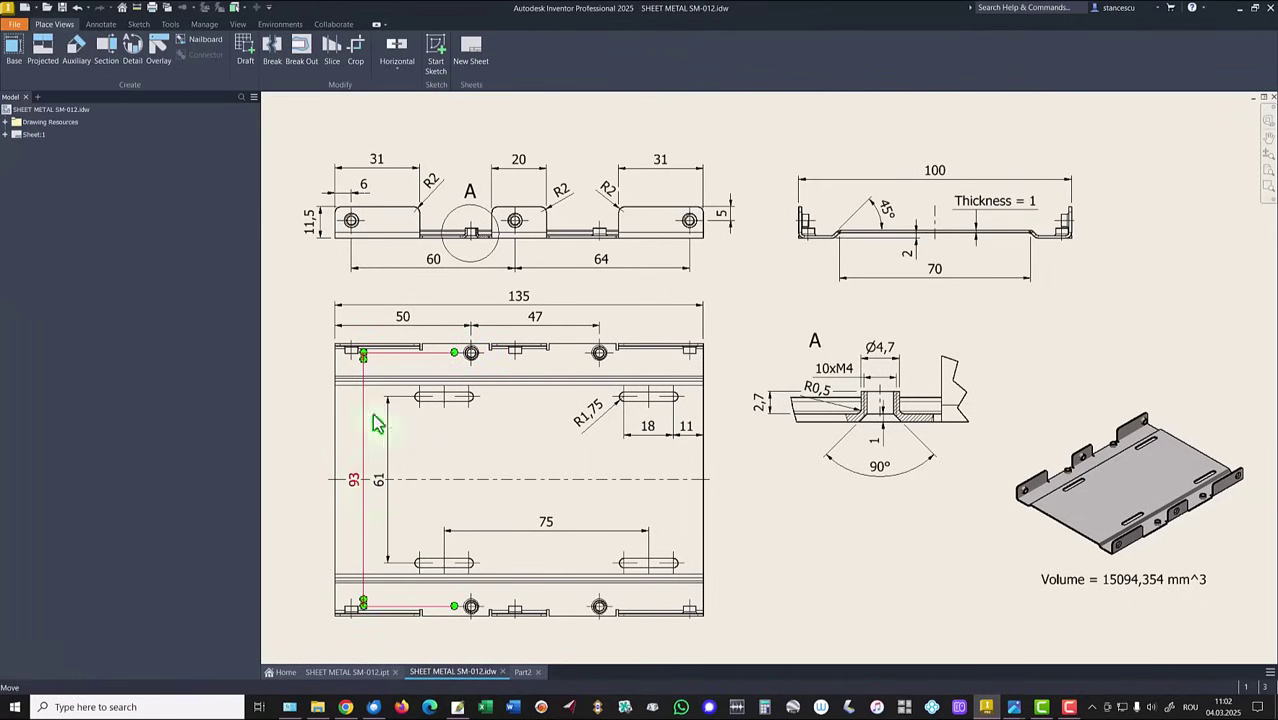
click(524, 672)
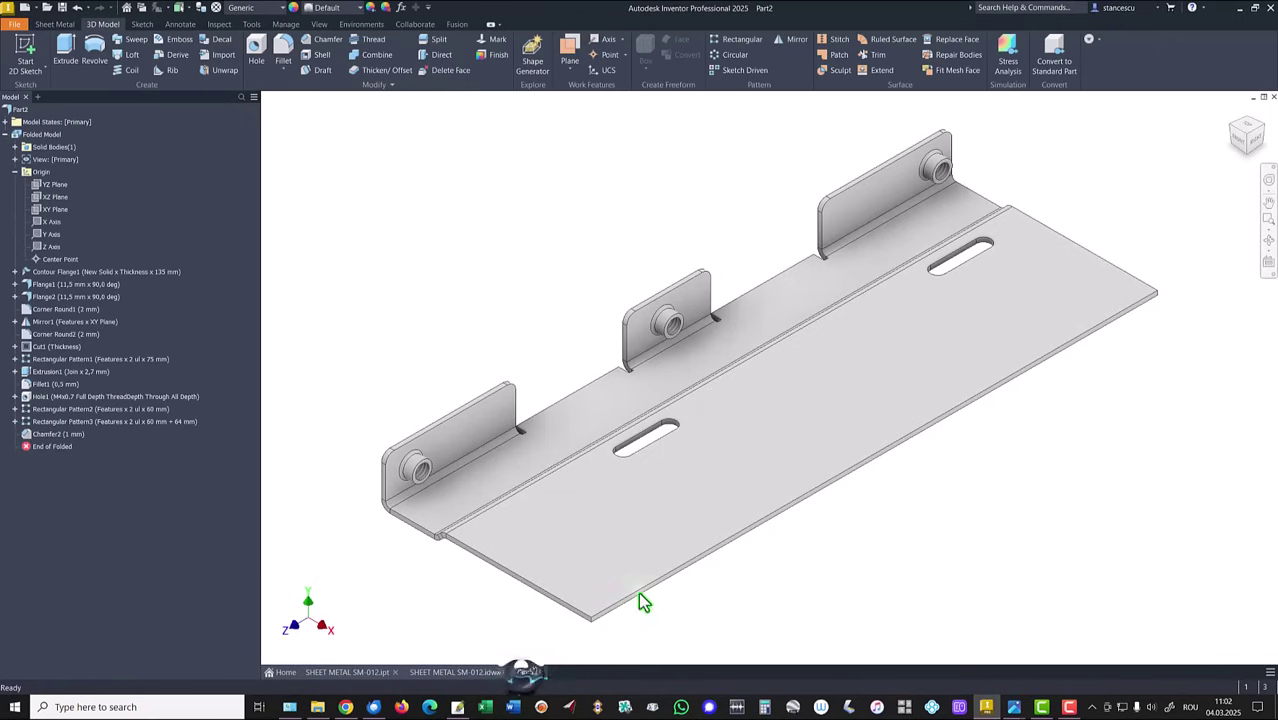
Start a sketch on the tray's base face and draw a 4,7 mm circle.
click(610, 420)
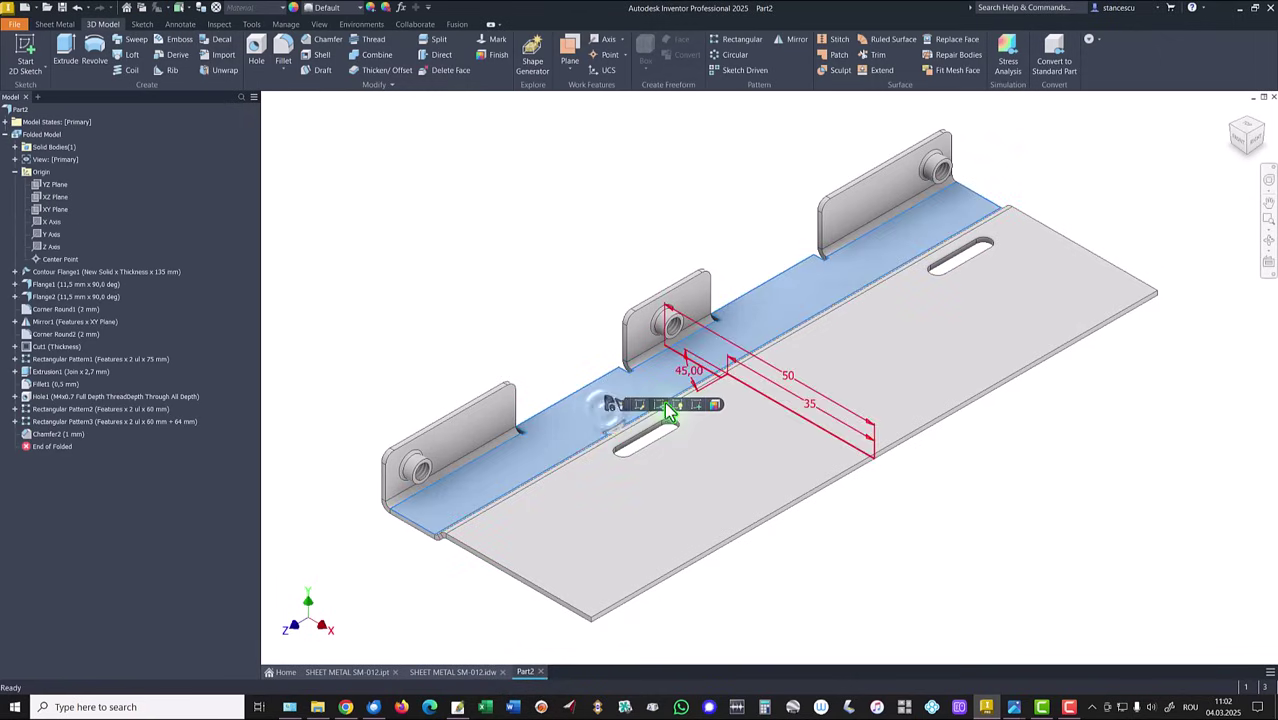
click(700, 406)
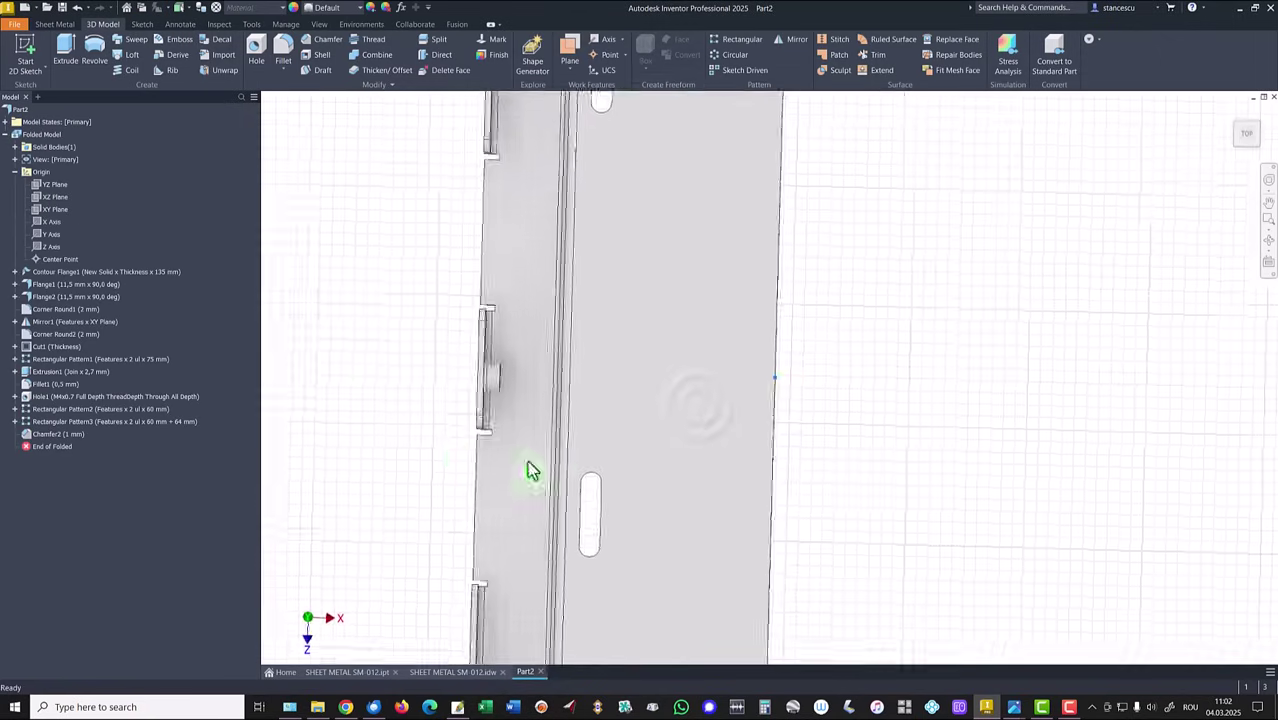
click(95, 50)
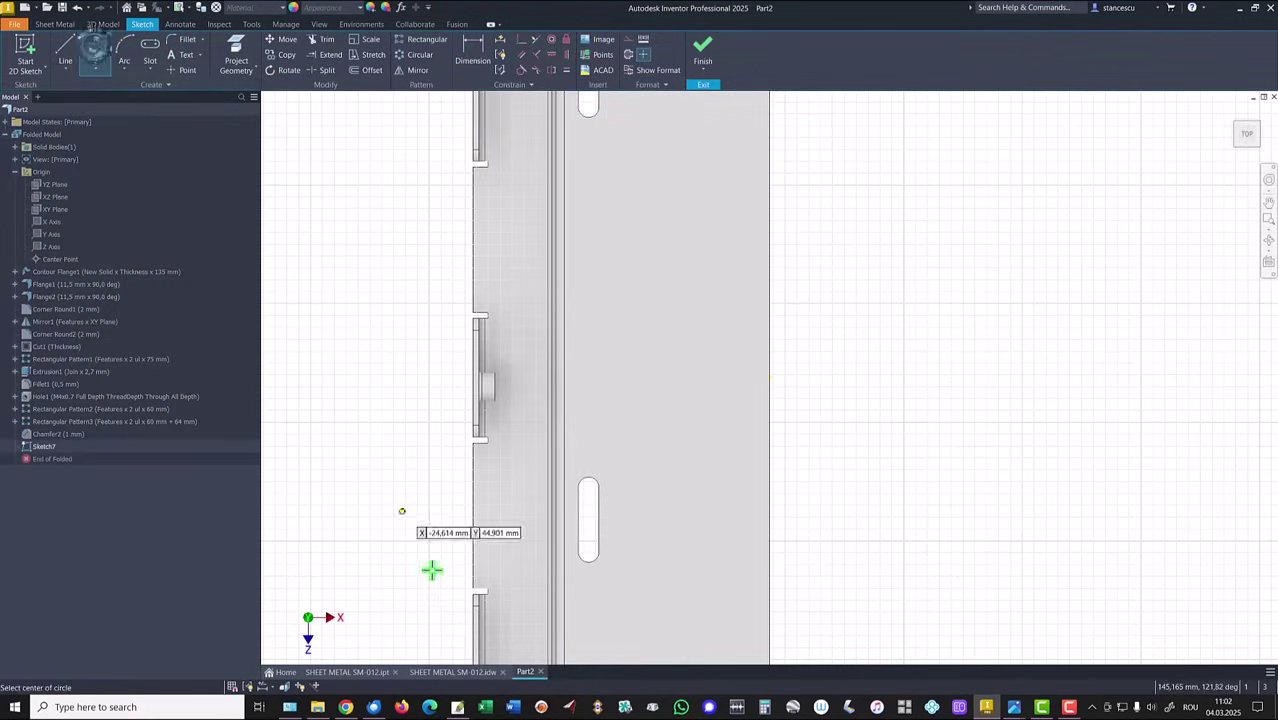
middle_drag(509, 583, 562, 379)
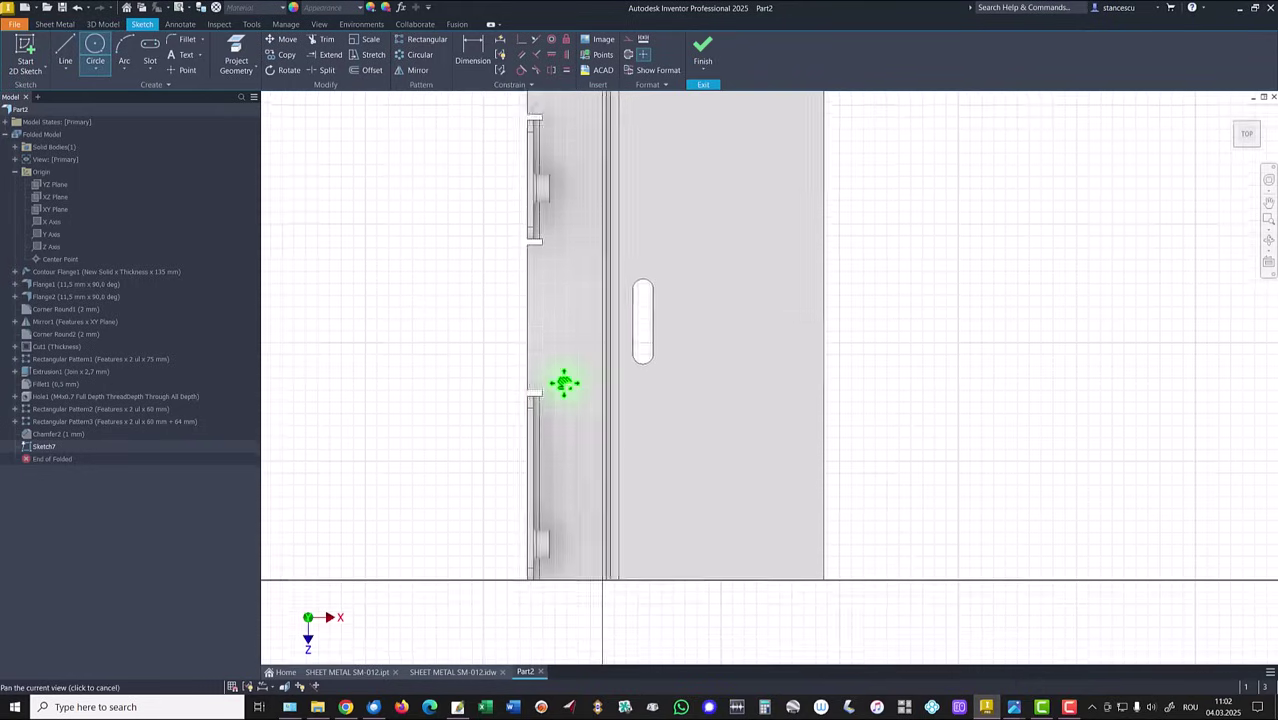
click(576, 349)
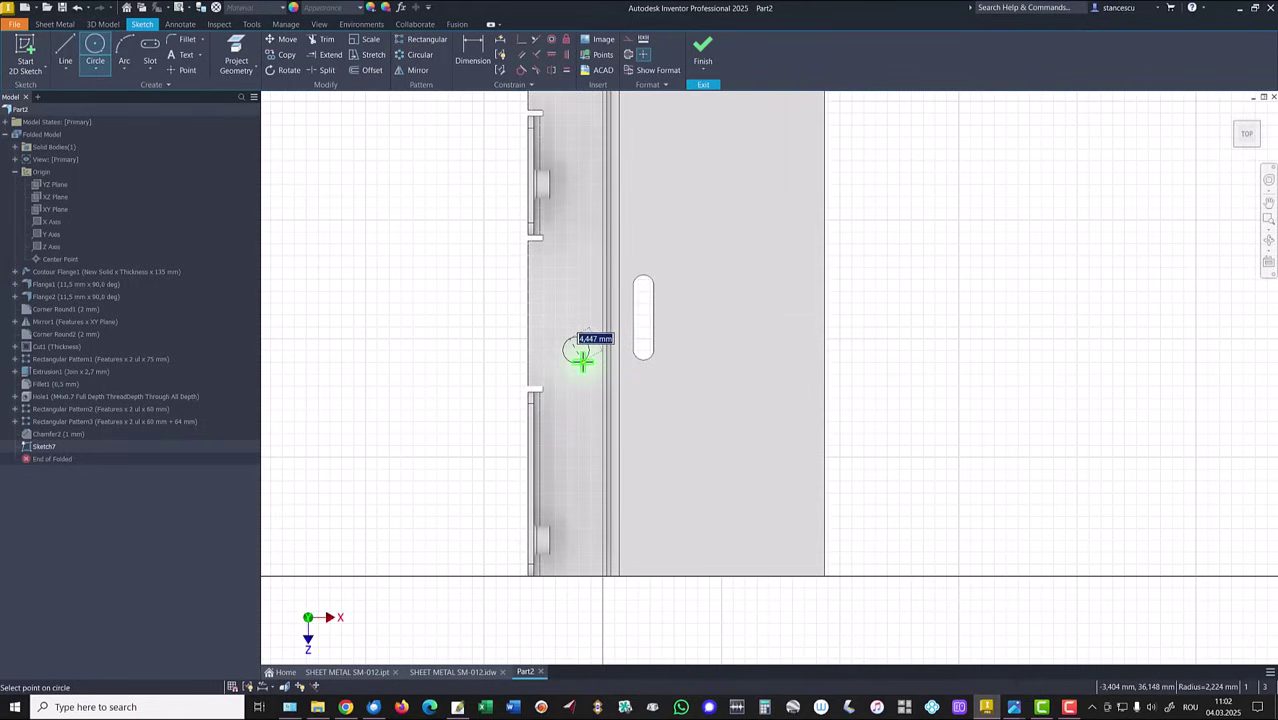
key(Return)
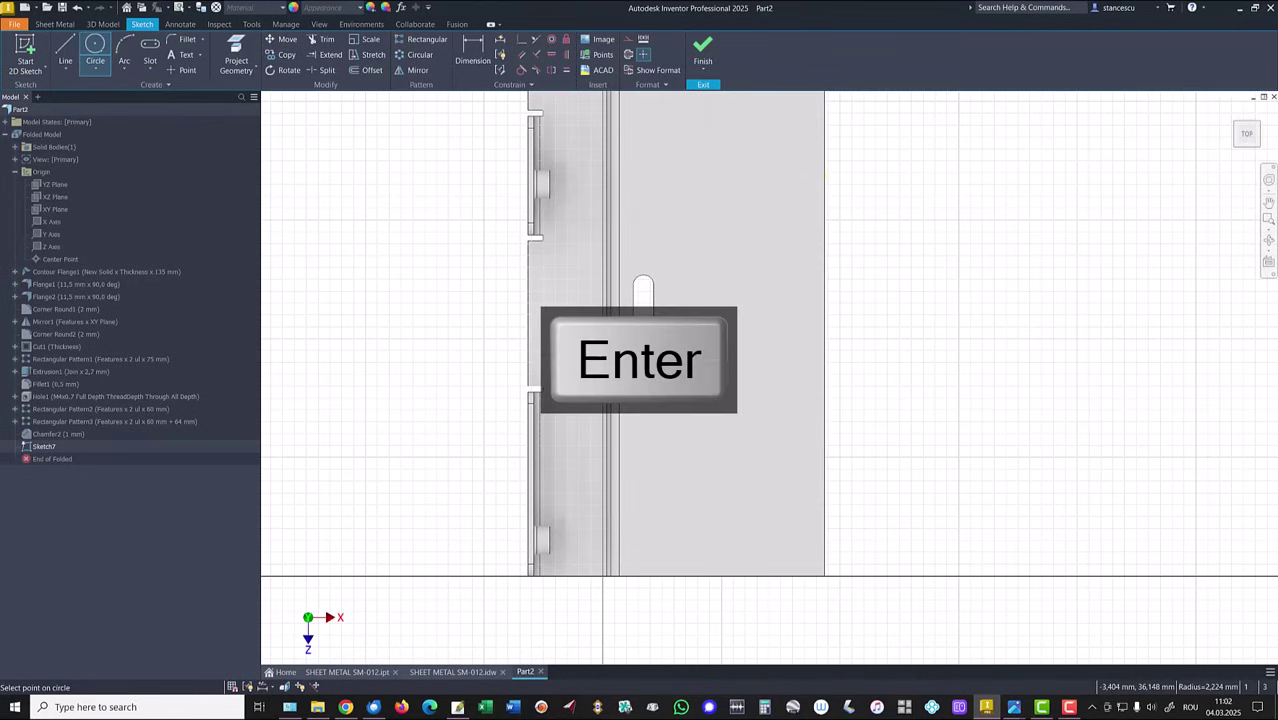
Dimension the circle 50 mm from the tray's bottom edge.
click(470, 47)
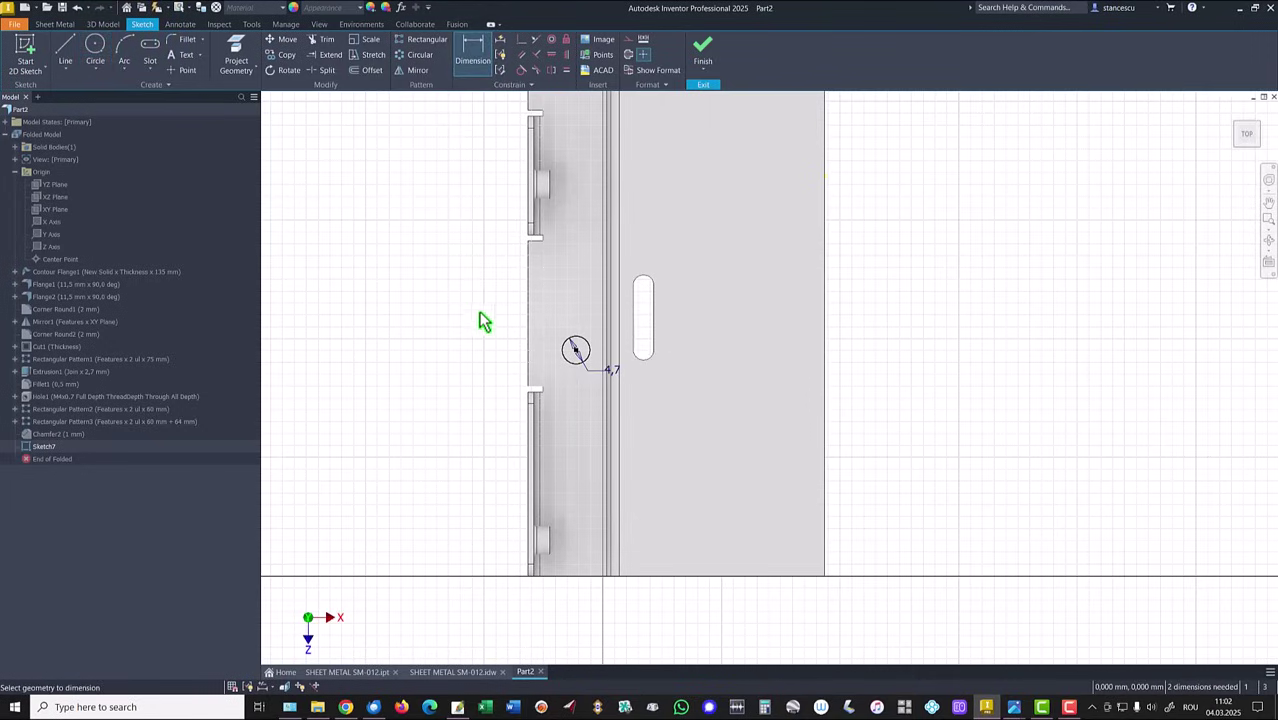
click(575, 350)
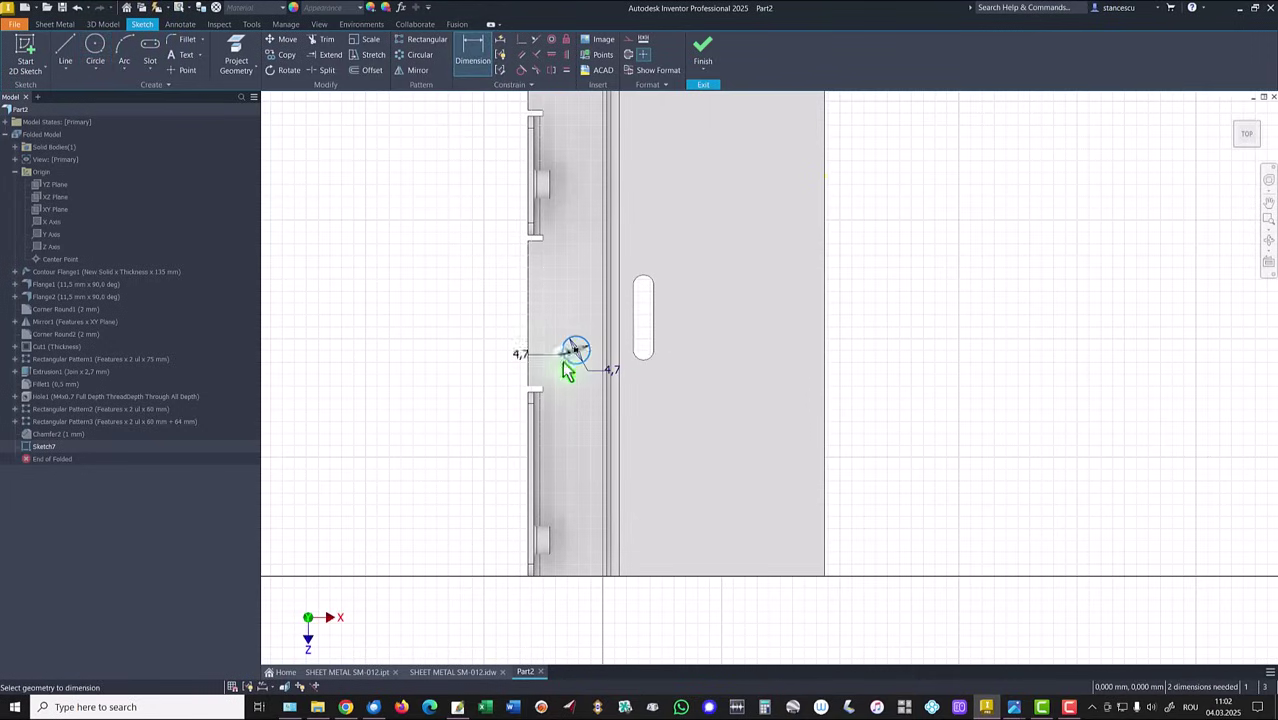
click(562, 575)
click(456, 510)
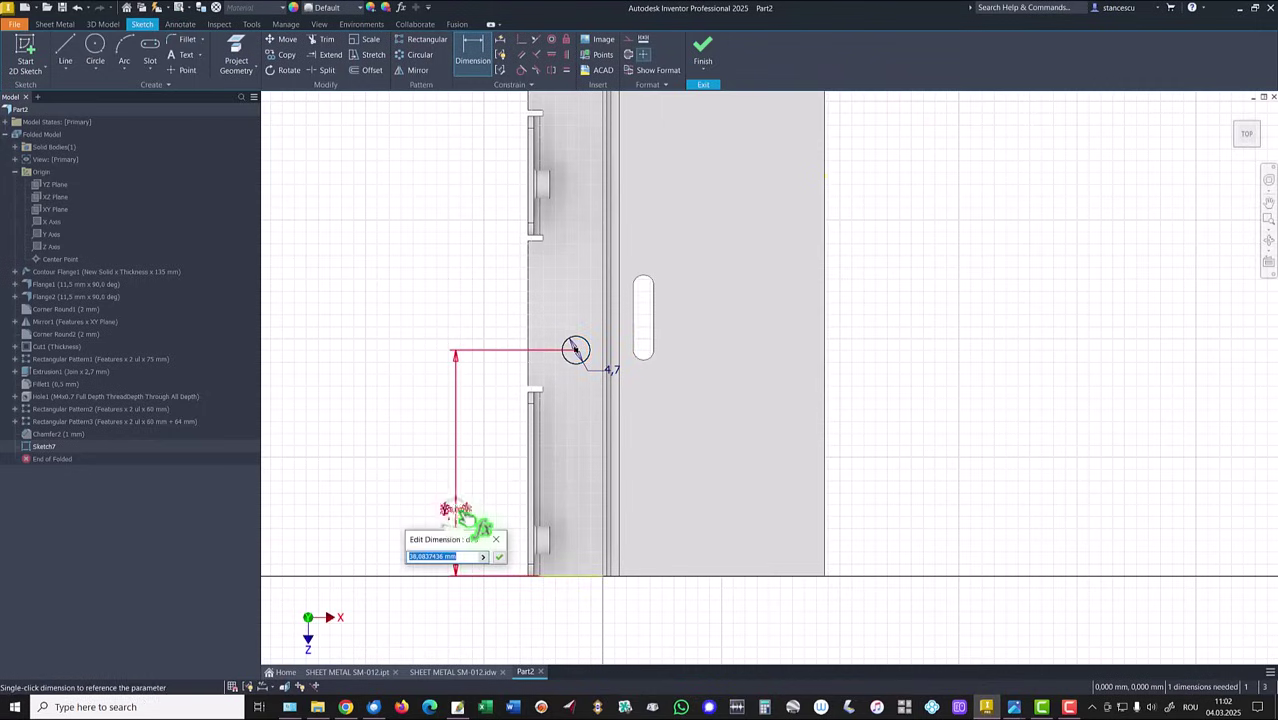
text(50)
key(Return)
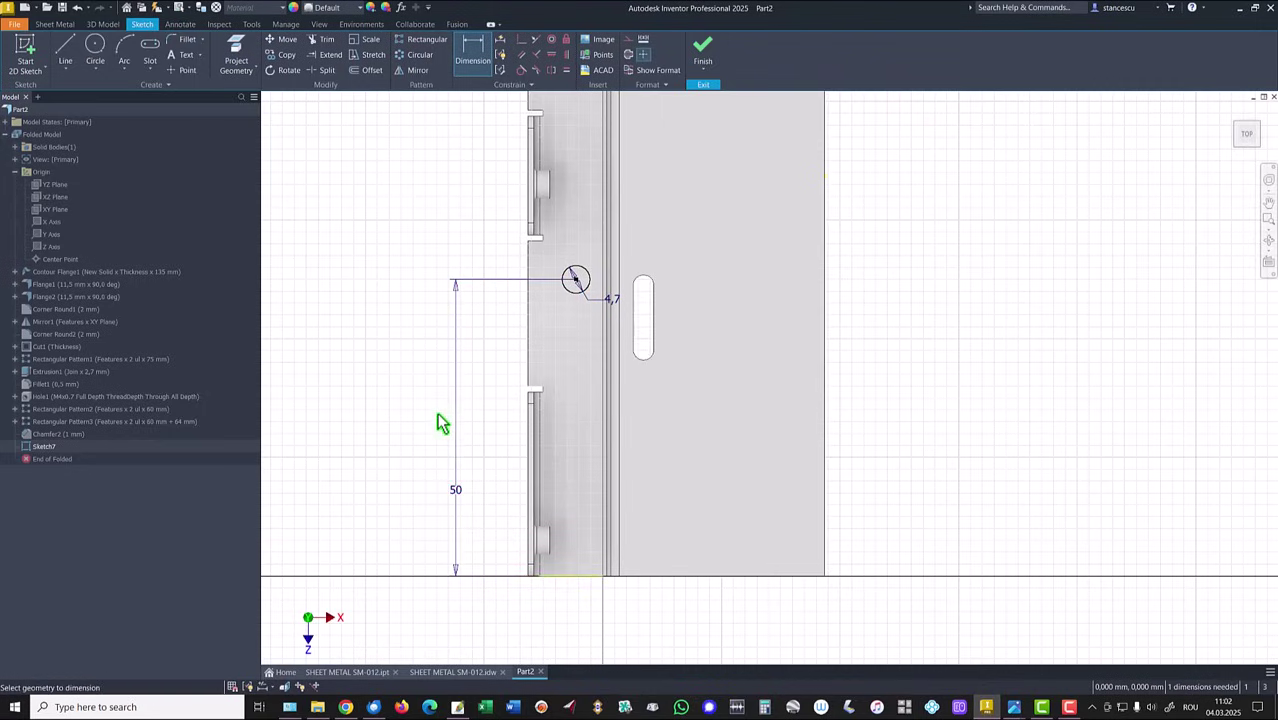
Dimension the circle centre 46,5 mm from the right edge and finish Sketch7.
click(577, 282)
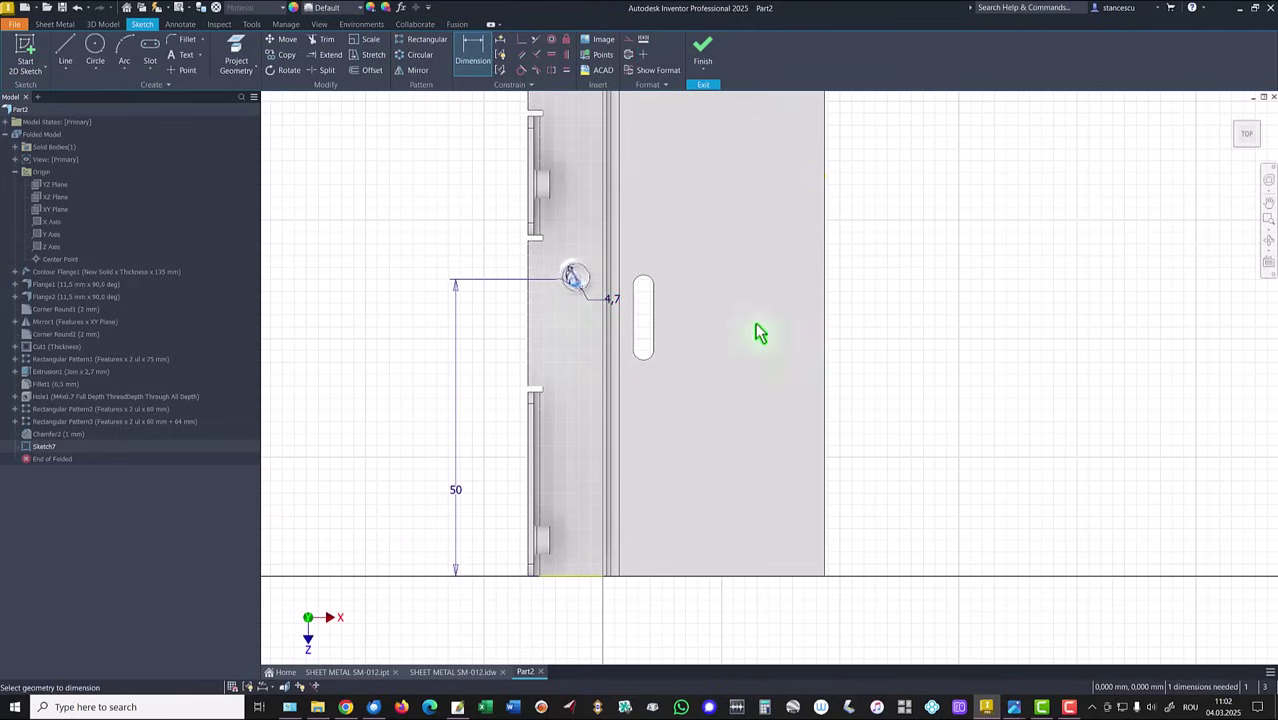
click(824, 345)
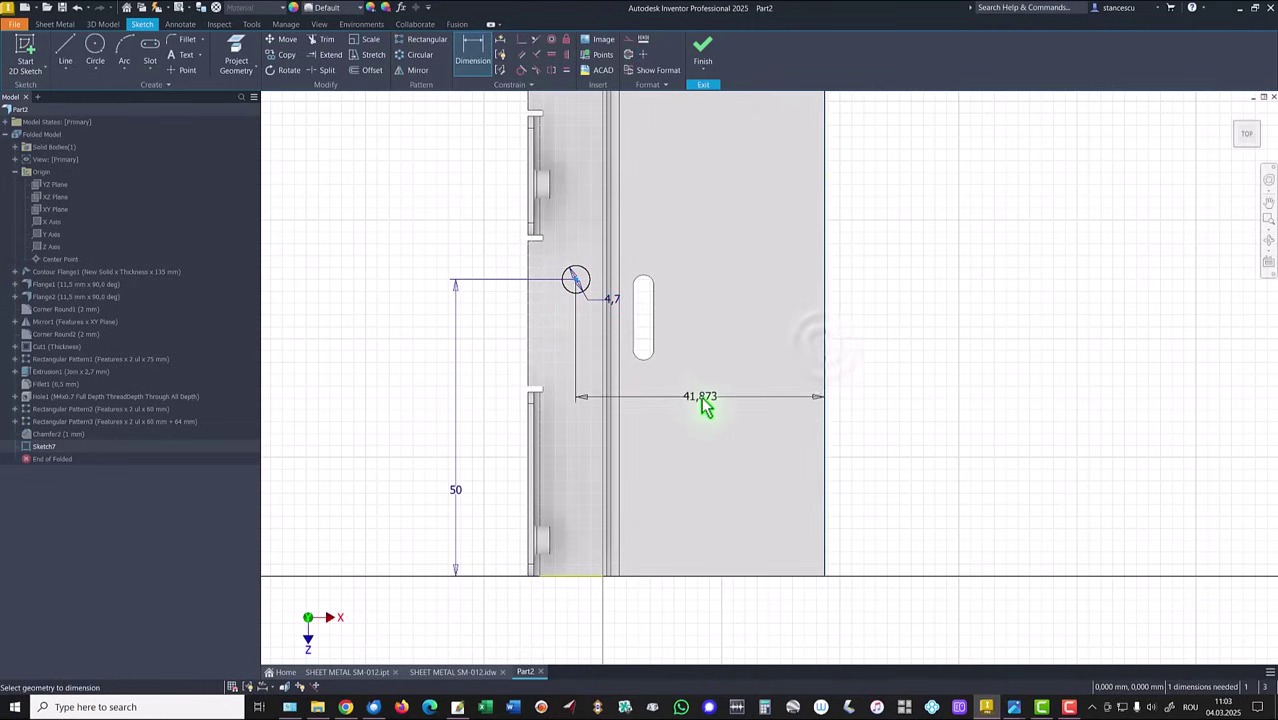
click(703, 398)
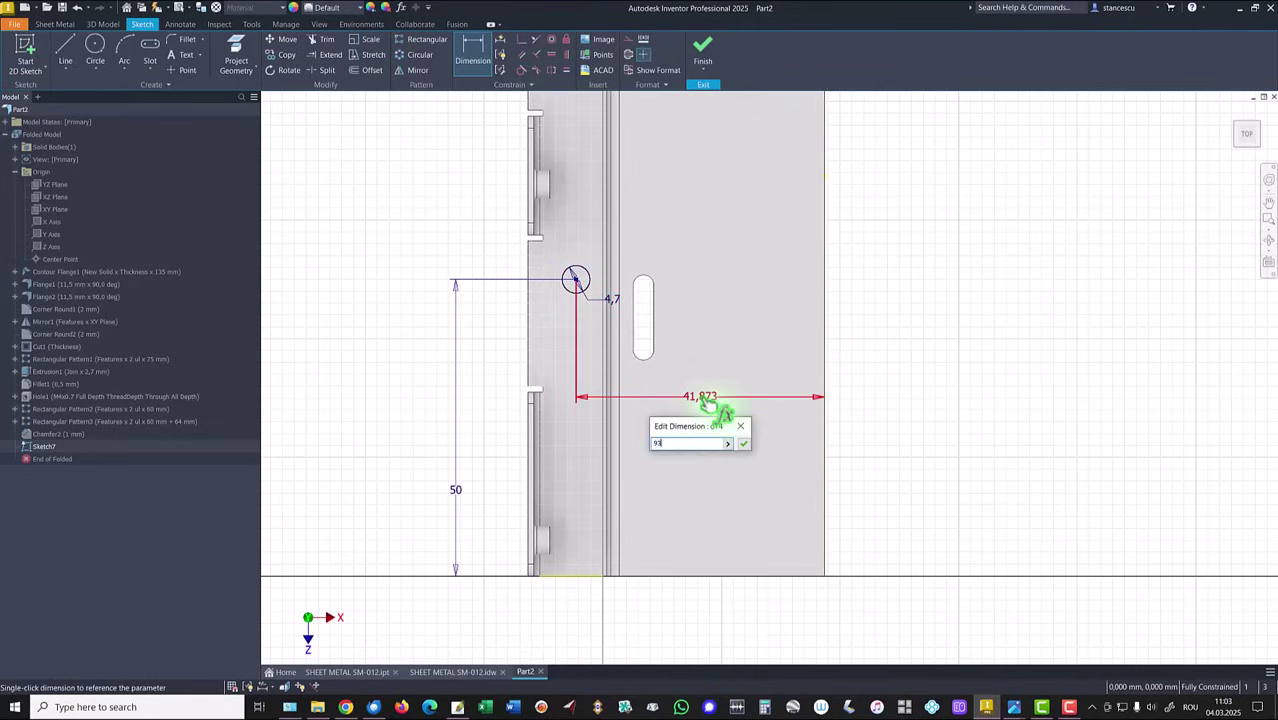
key(Return)
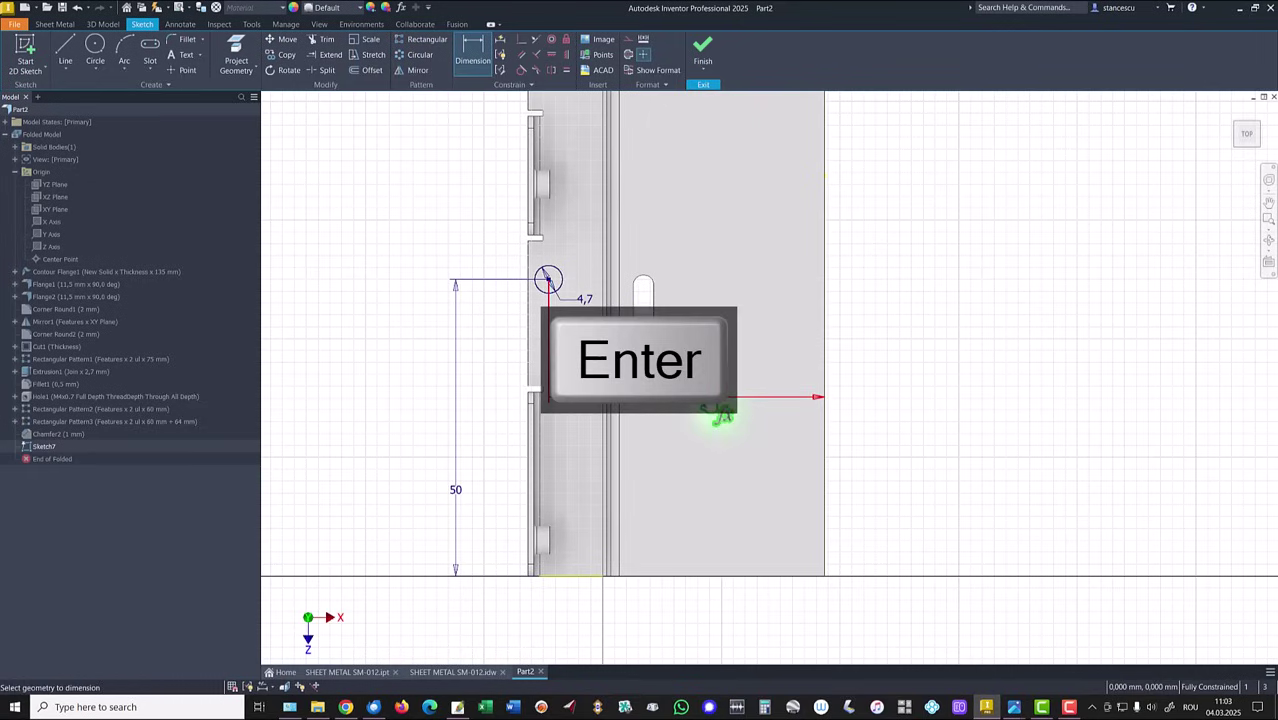
click(703, 45)
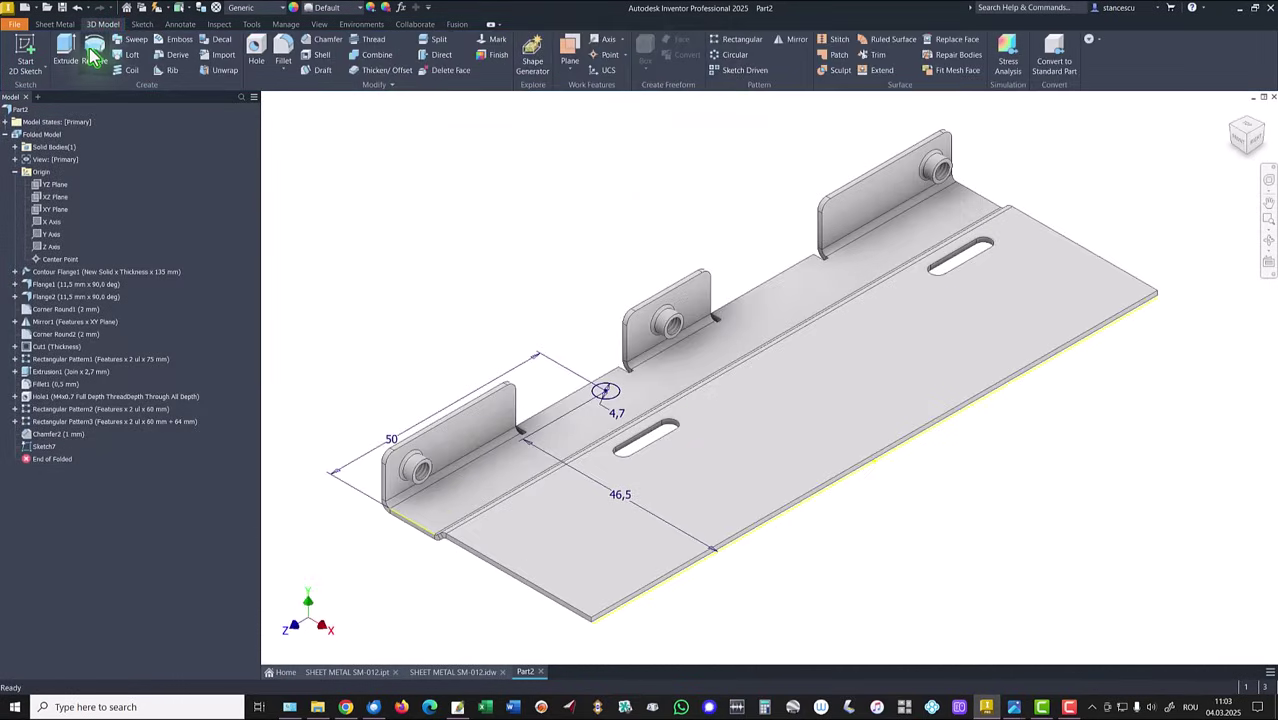
Extrude the circle into a 2,7 mm boss with an M4x0.7 threaded hole at its centre.
click(68, 50)
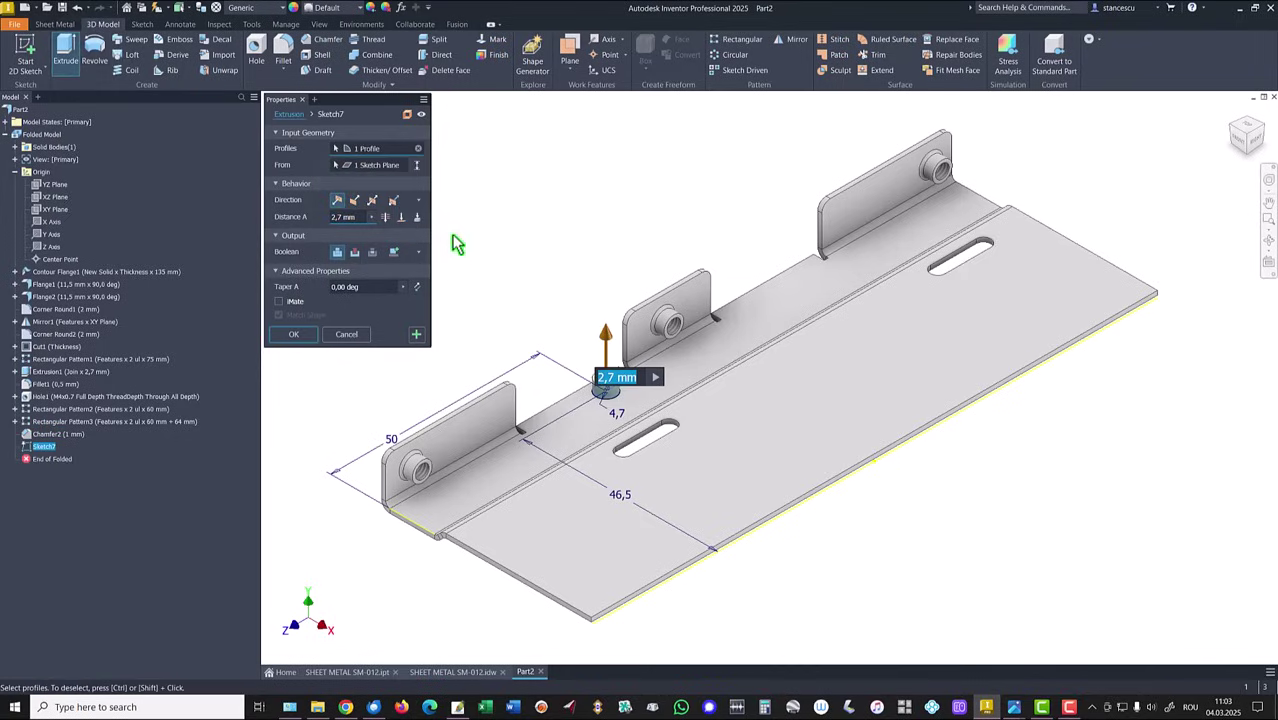
click(291, 336)
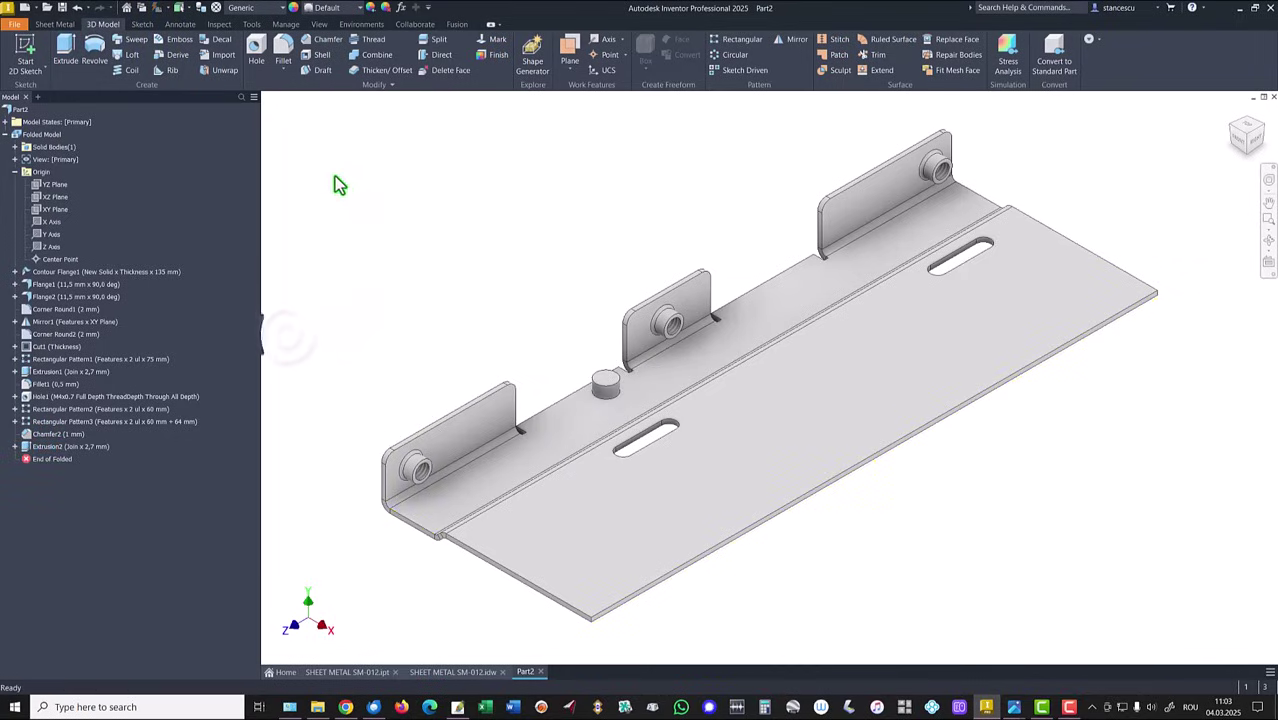
click(257, 56)
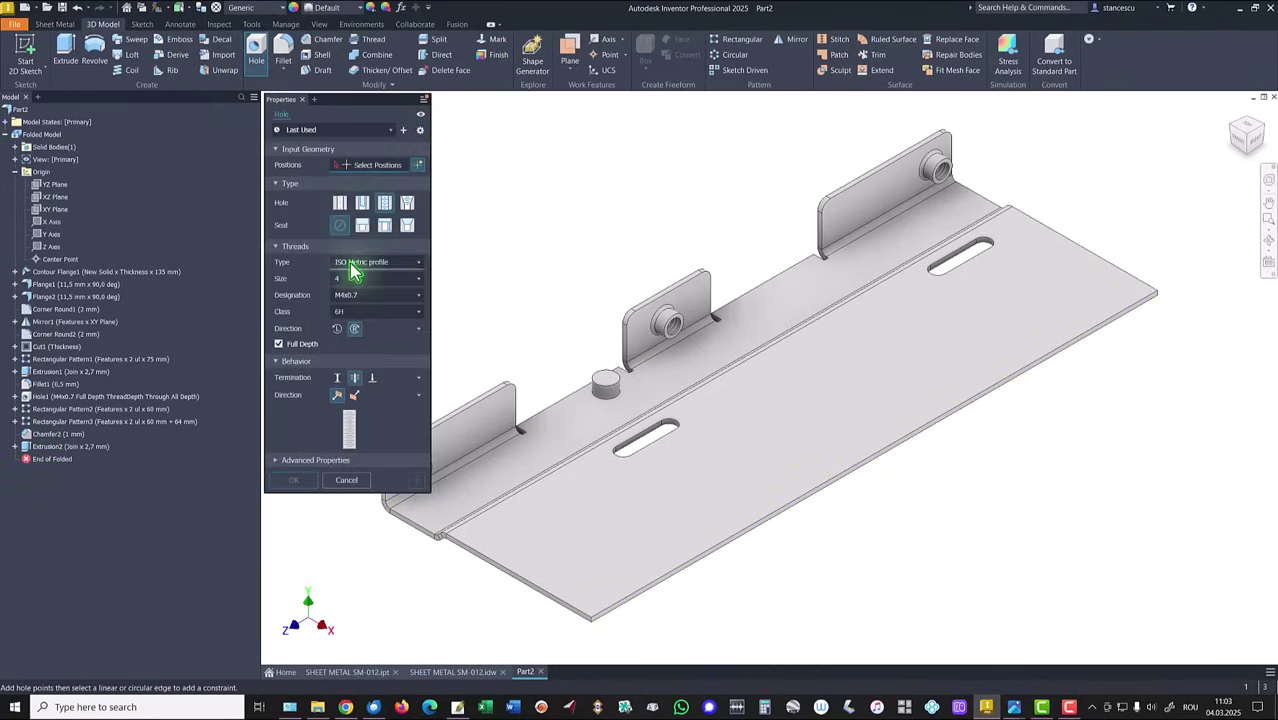
click(605, 382)
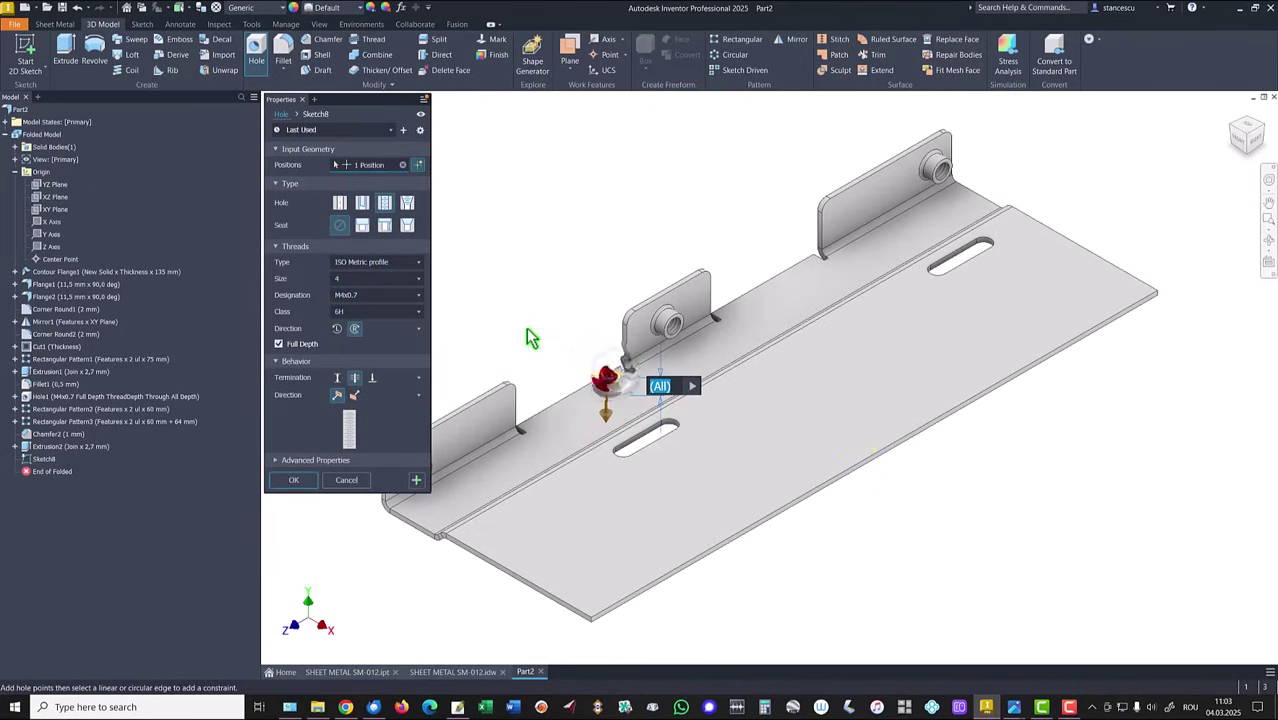
click(297, 481)
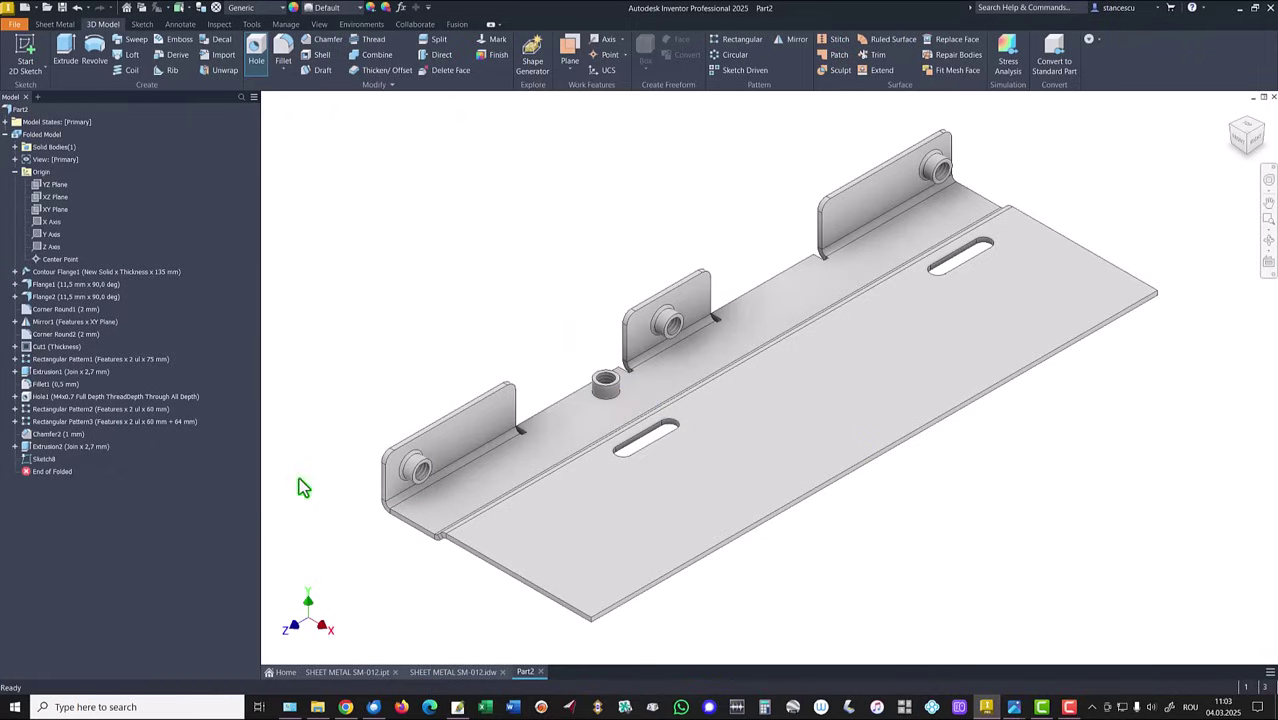
Round the boss's base edge with a 0,5 mm fillet.
click(603, 400)
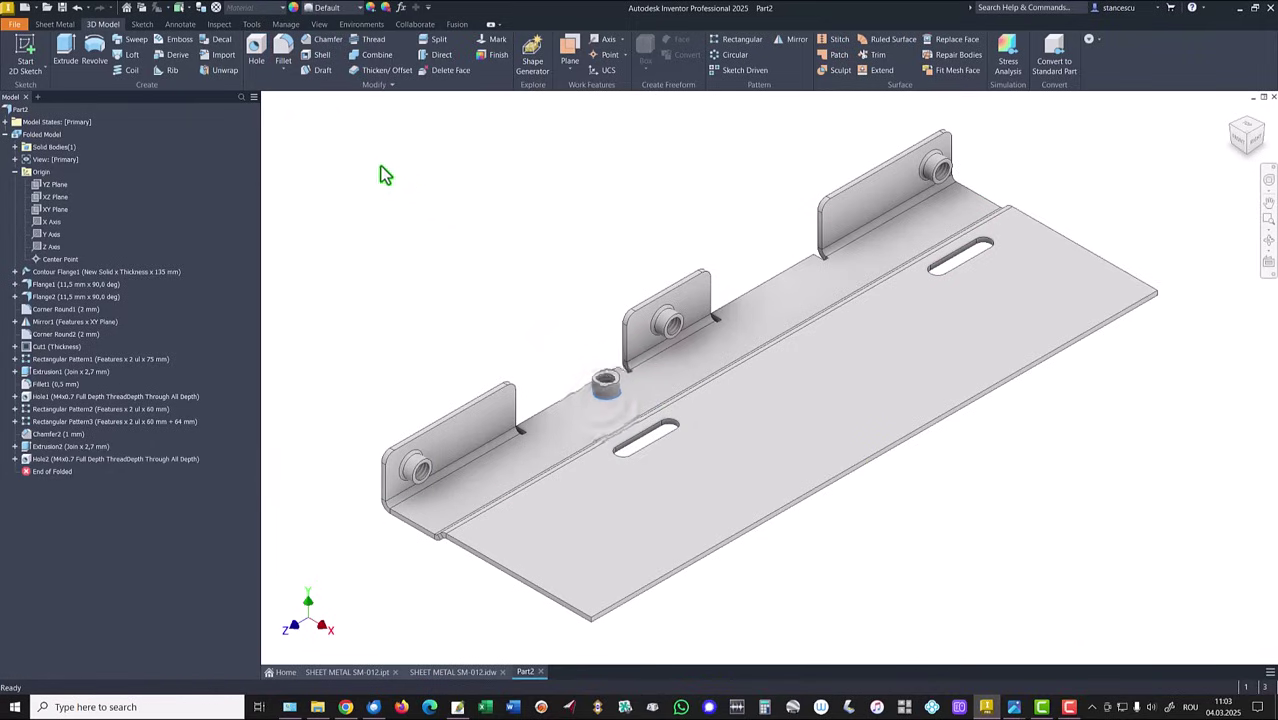
click(285, 46)
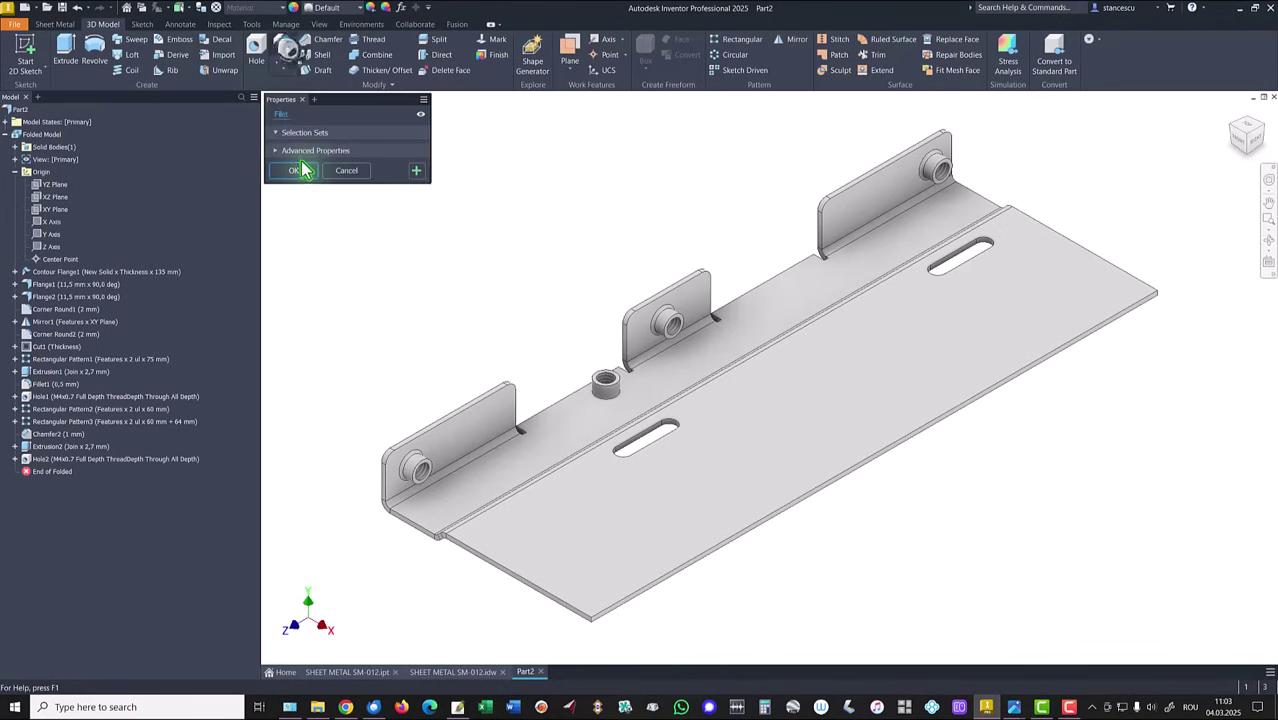
text(0,5)
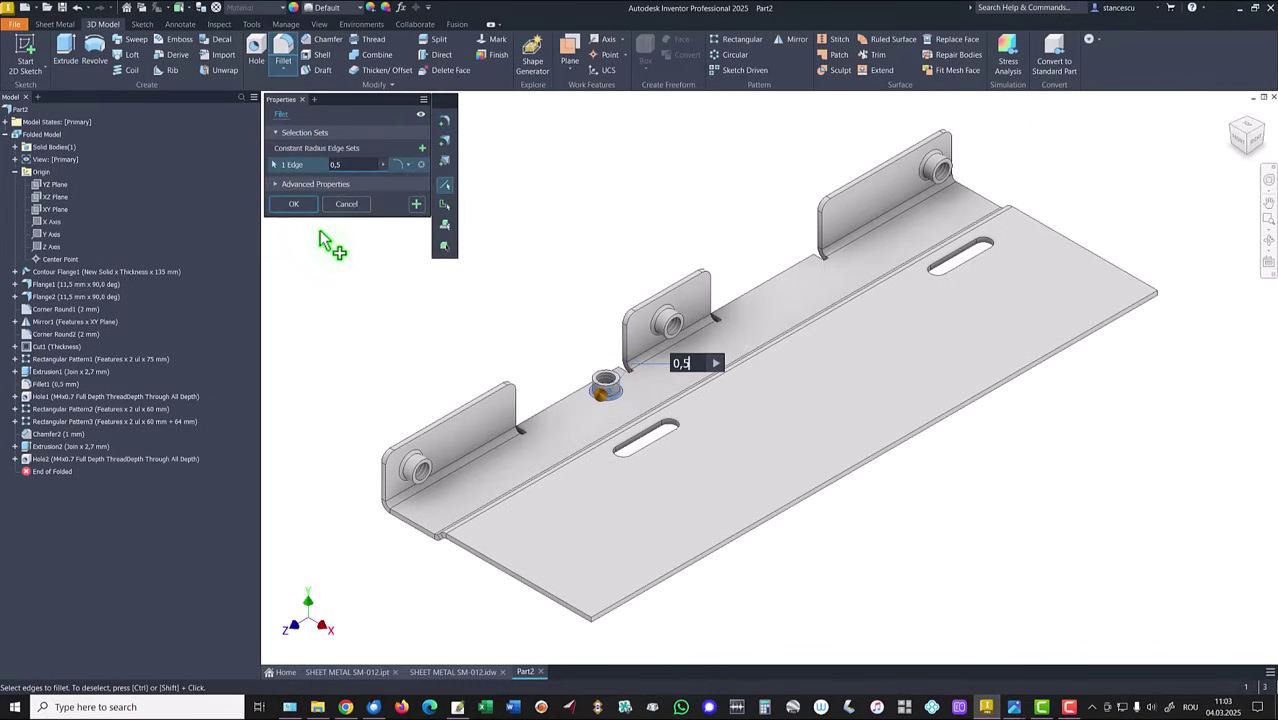
click(296, 204)
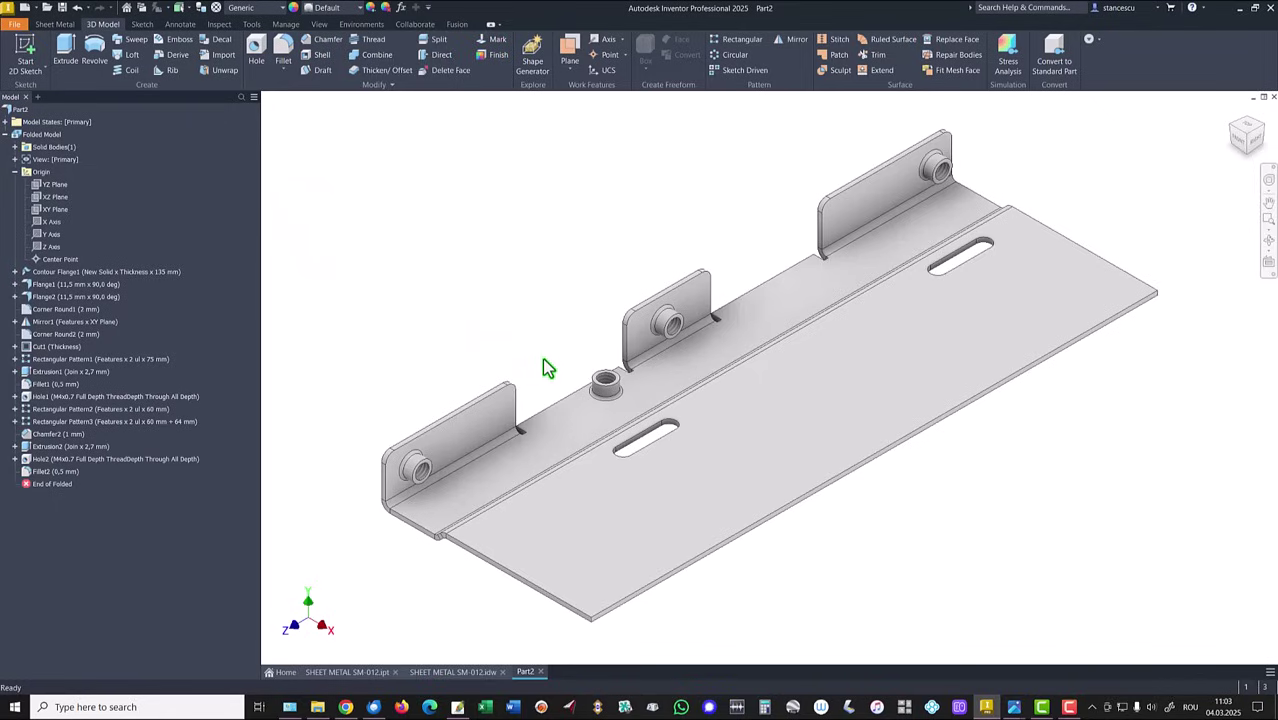
click(451, 673)
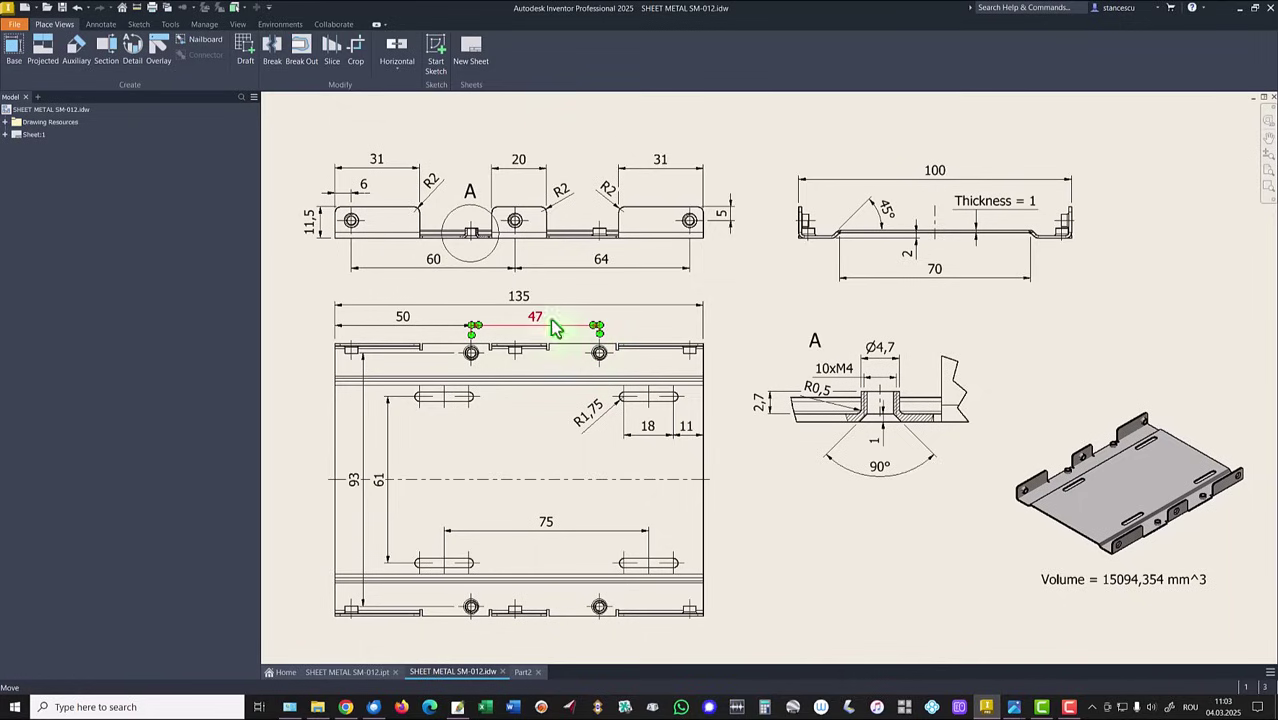
click(522, 672)
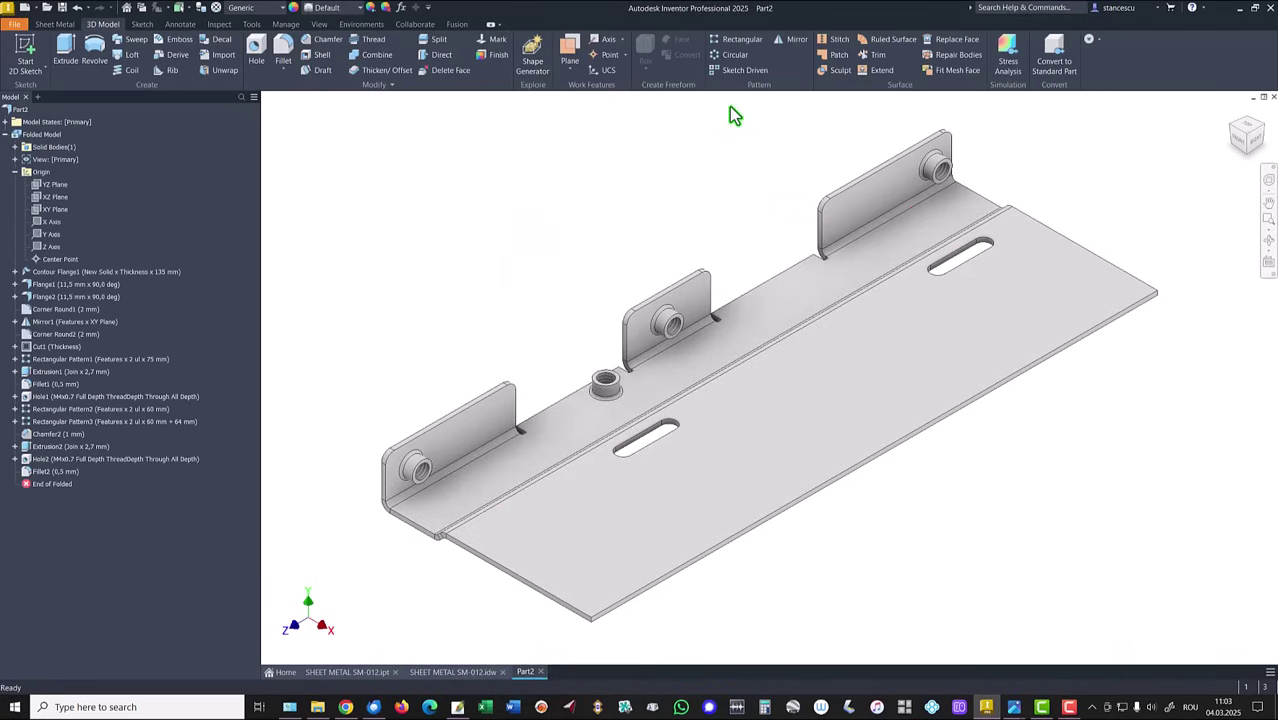
Start a rectangular pattern of the boss extrusion, threaded hole and boss fillet.
click(745, 41)
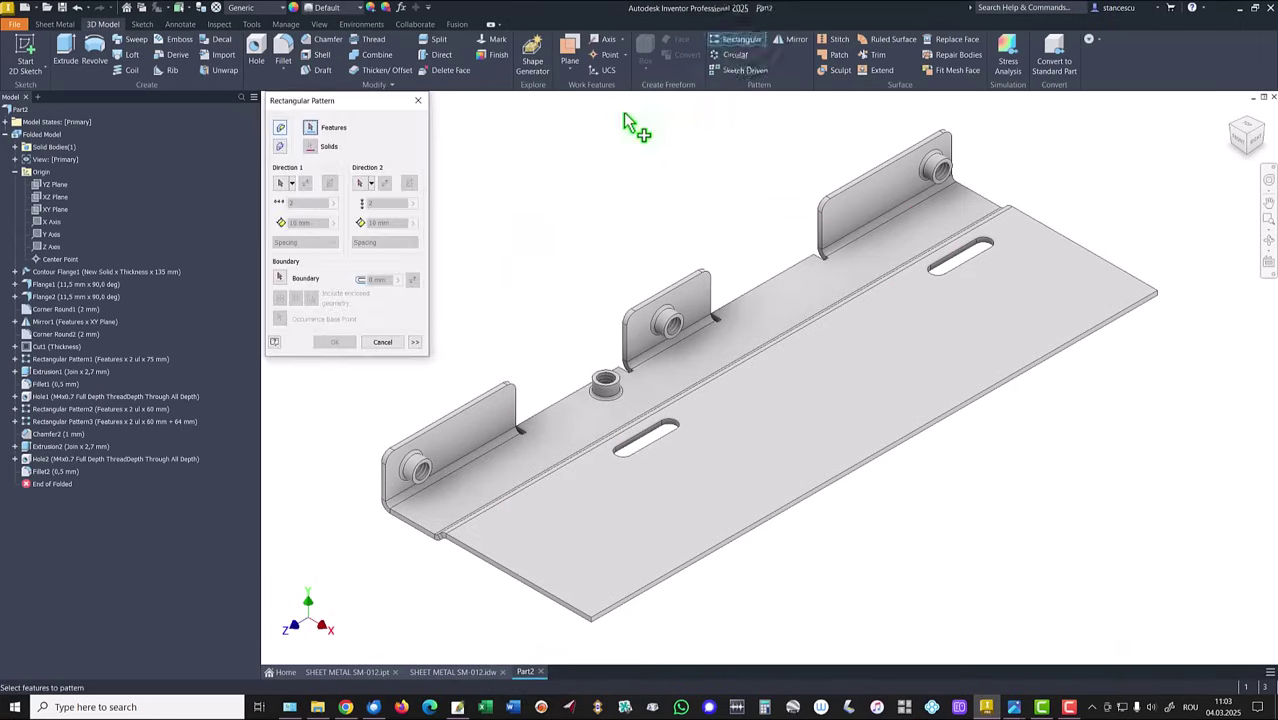
click(48, 447)
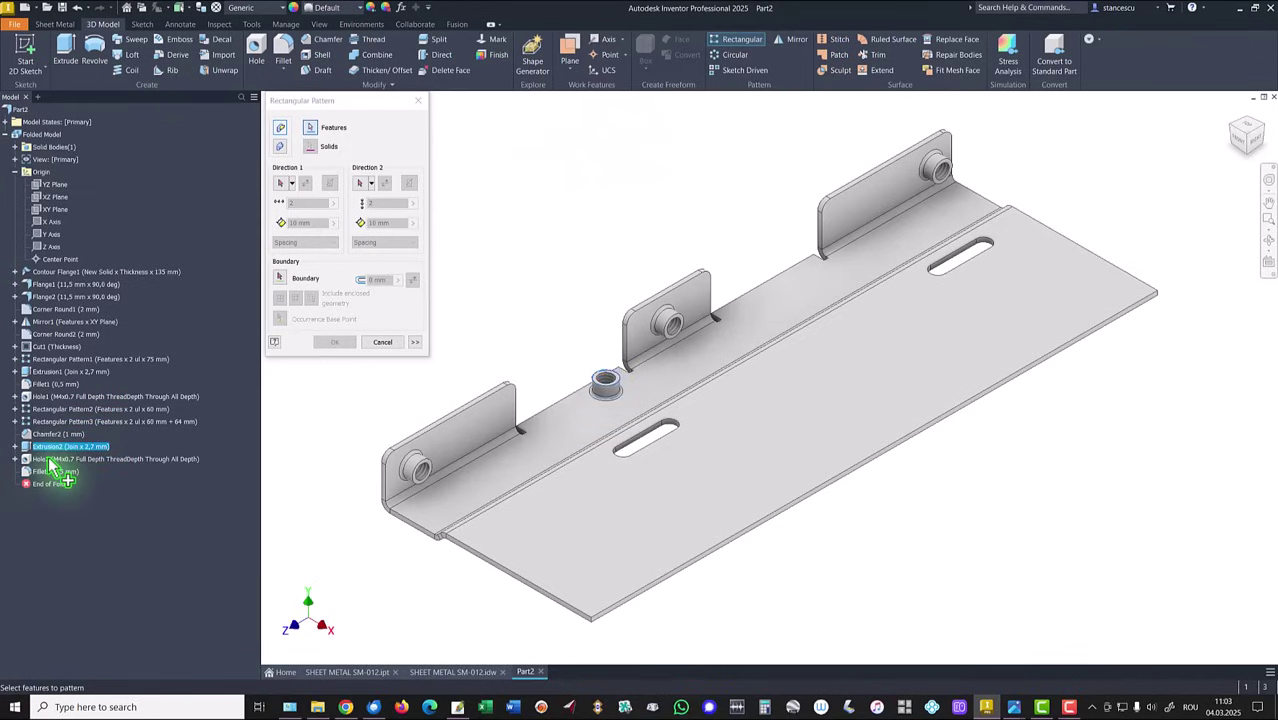
click(52, 460)
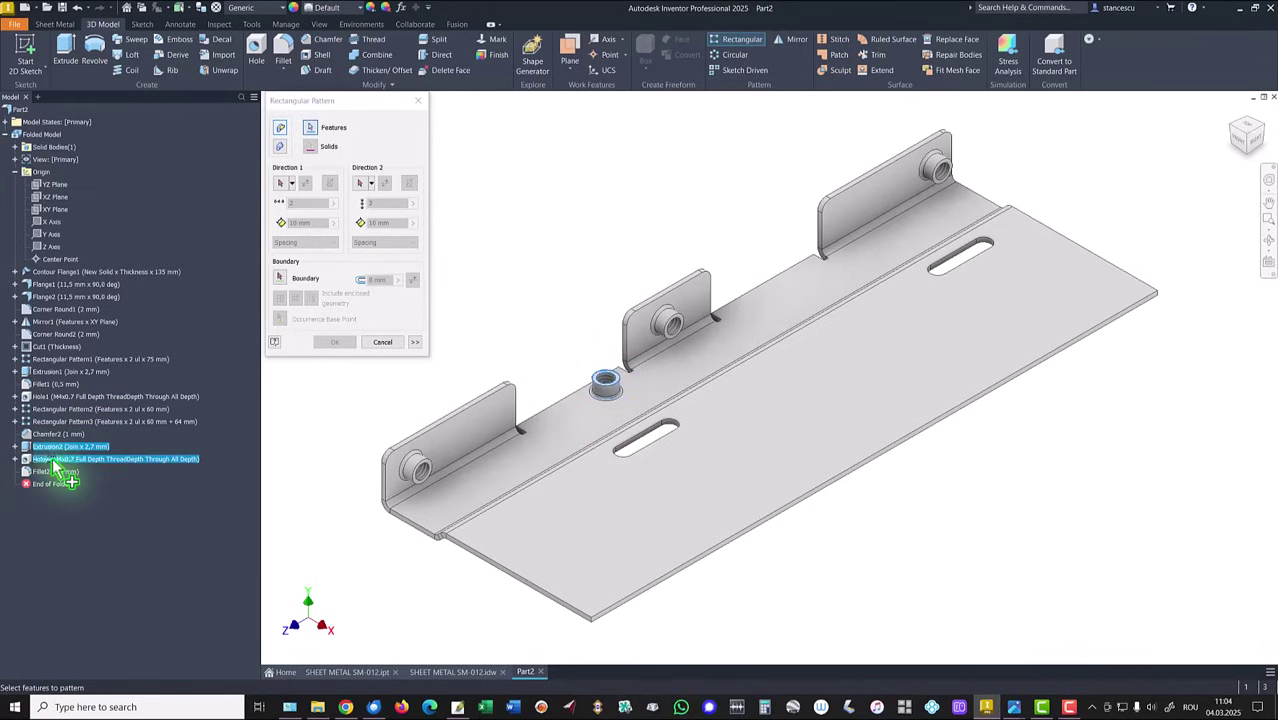
click(58, 472)
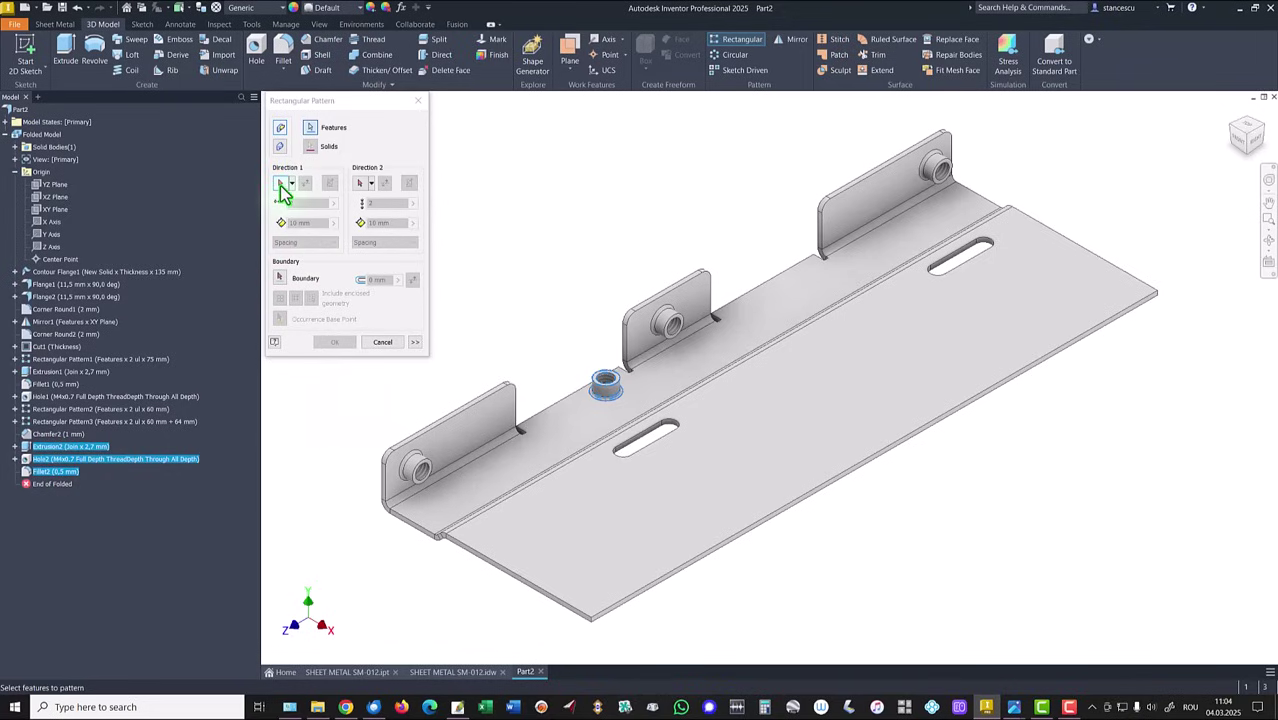
Pattern them along the flipped flange edge as 2 copies spaced 47 mm.
click(281, 185)
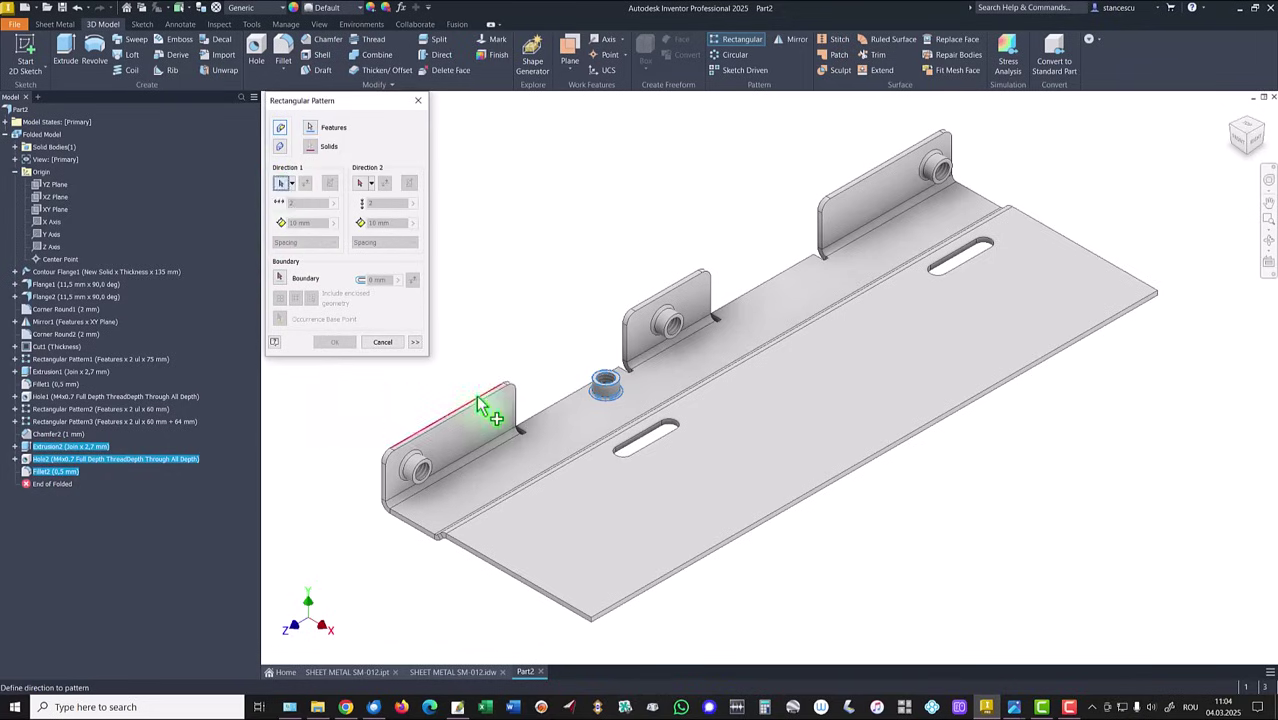
click(490, 405)
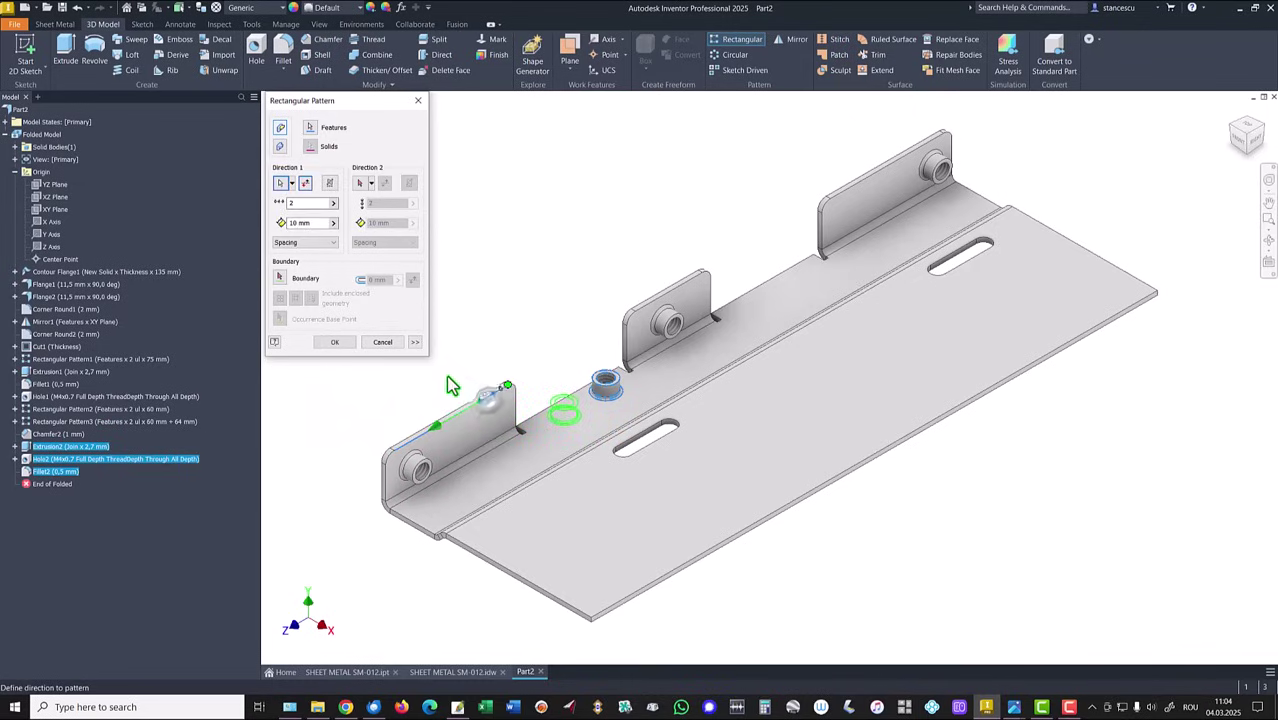
click(307, 190)
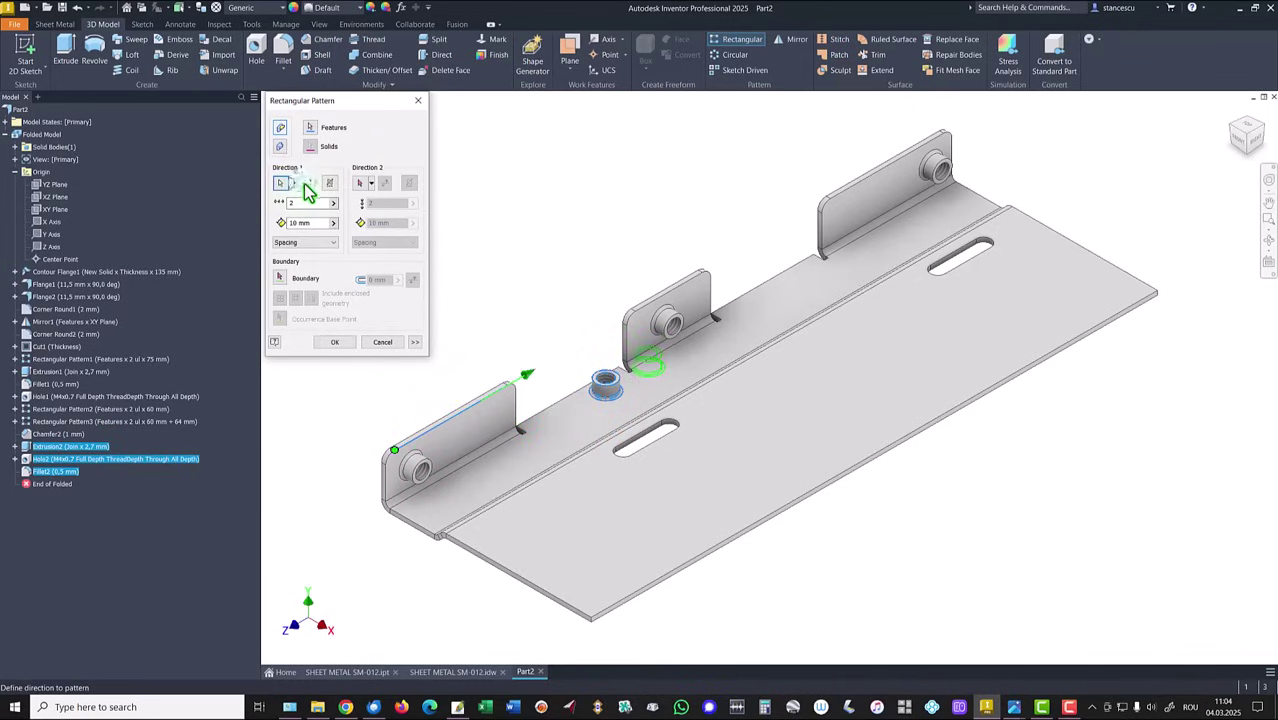
key(Tab)
key(Delete)
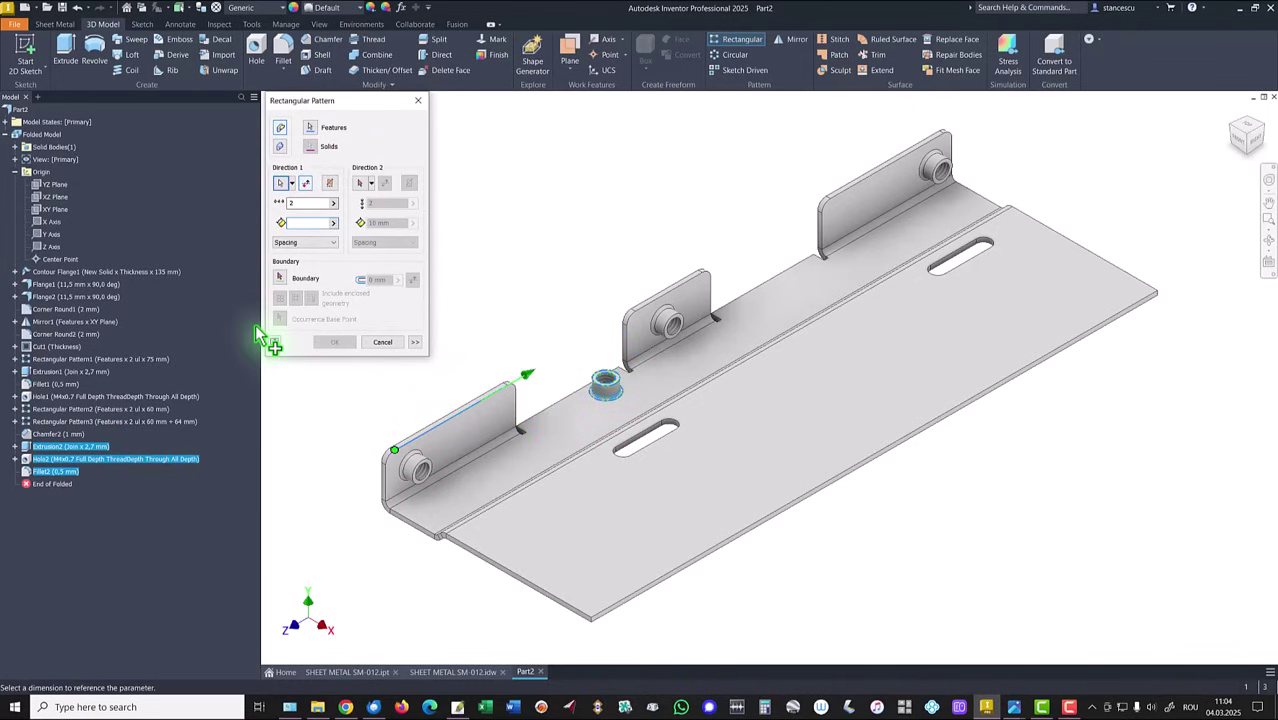
text(47)
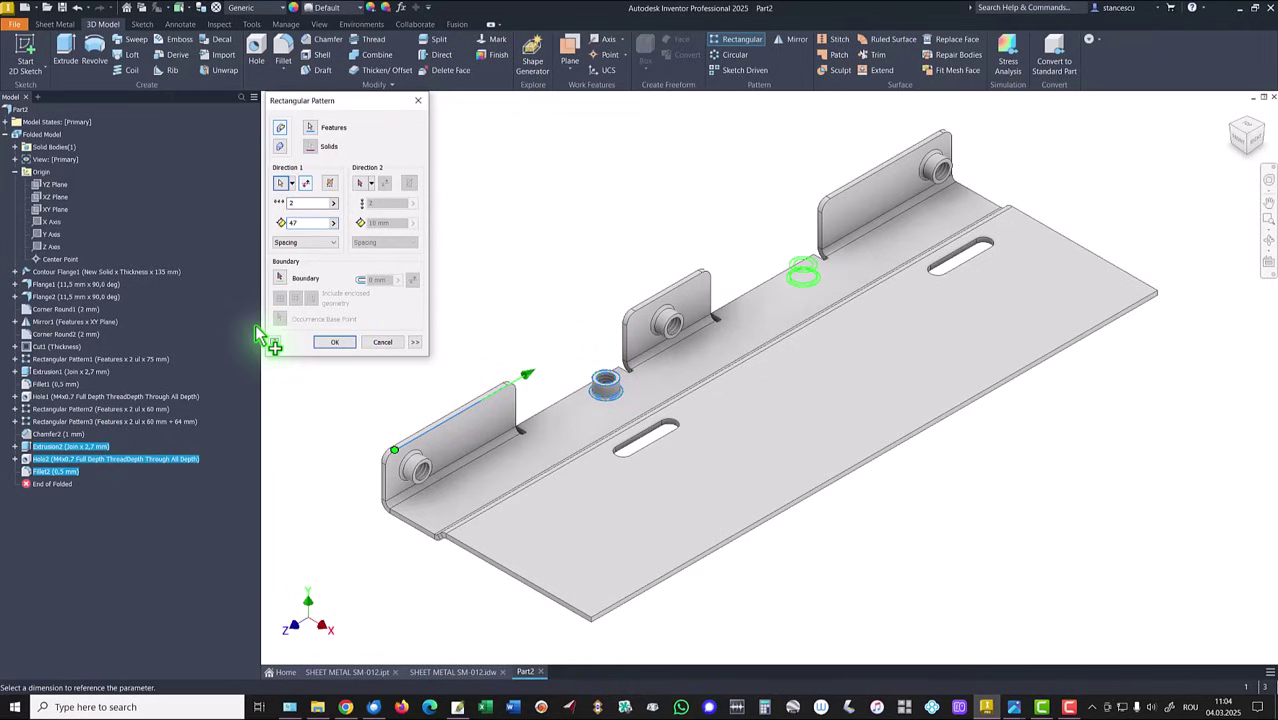
click(341, 346)
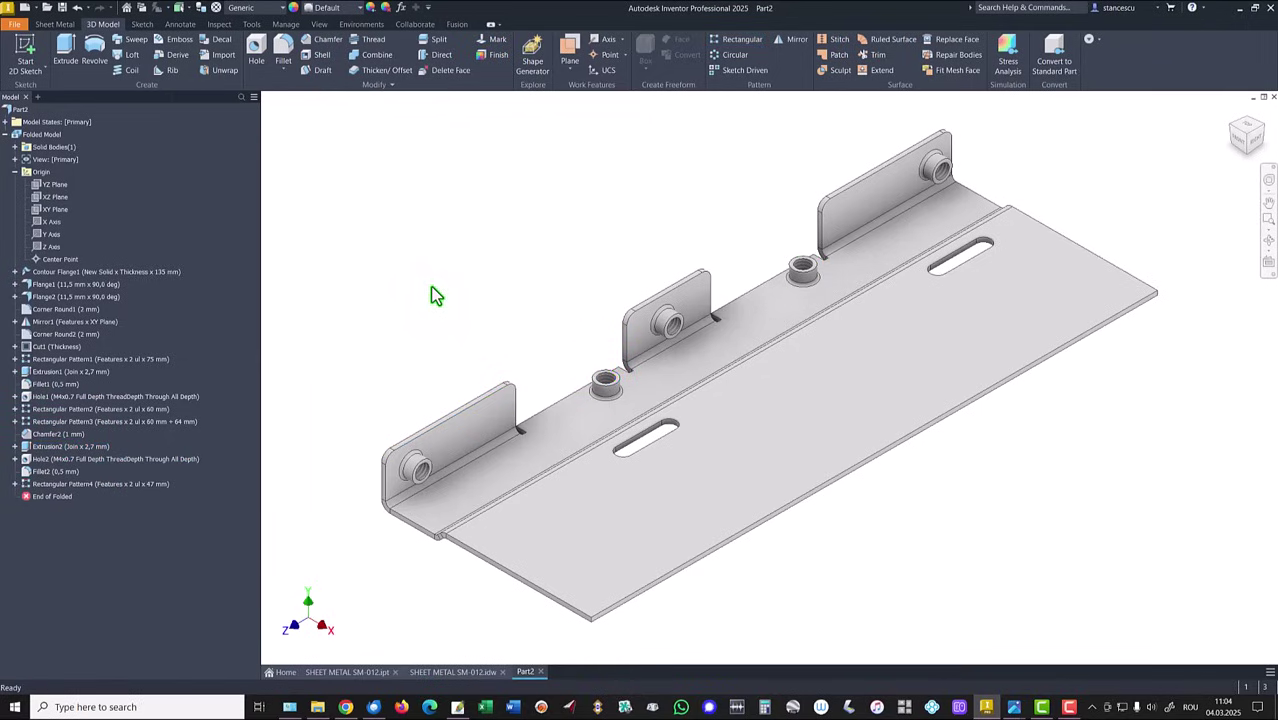
Chamfer the underside edges of both threaded holes by 1 mm.
shift+middle_drag(460, 213, 872, 450)
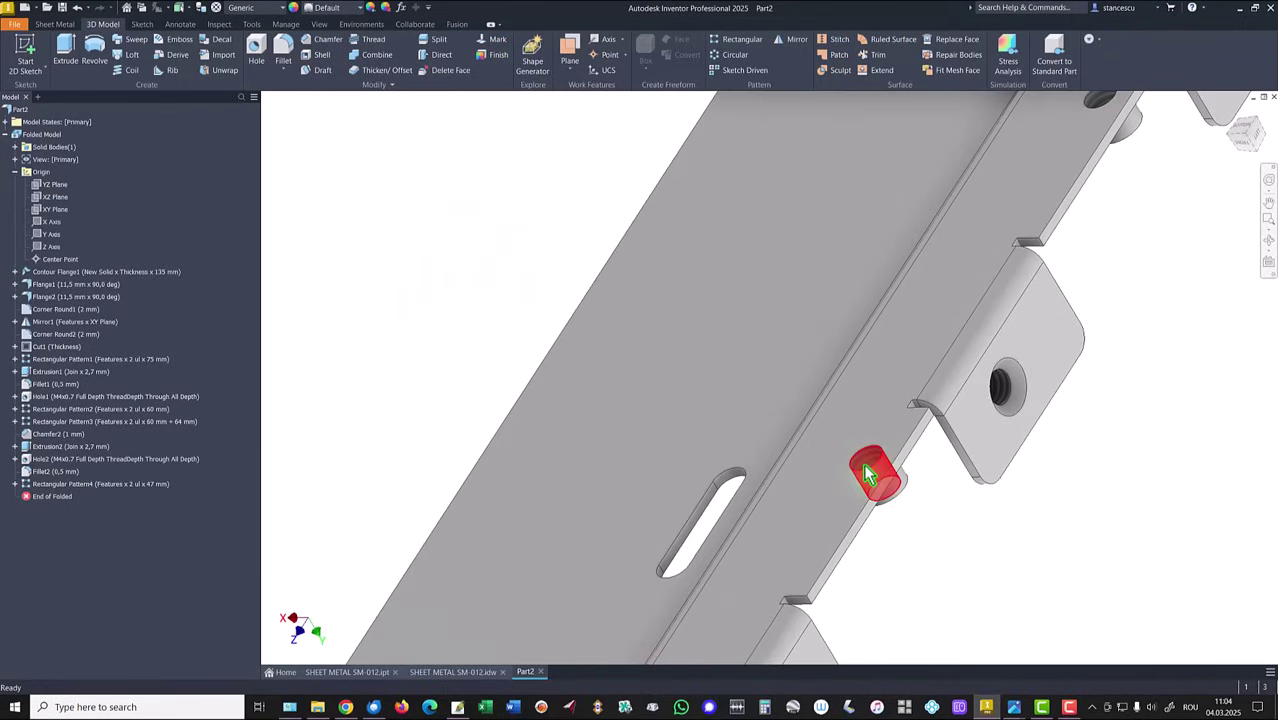
click(863, 463)
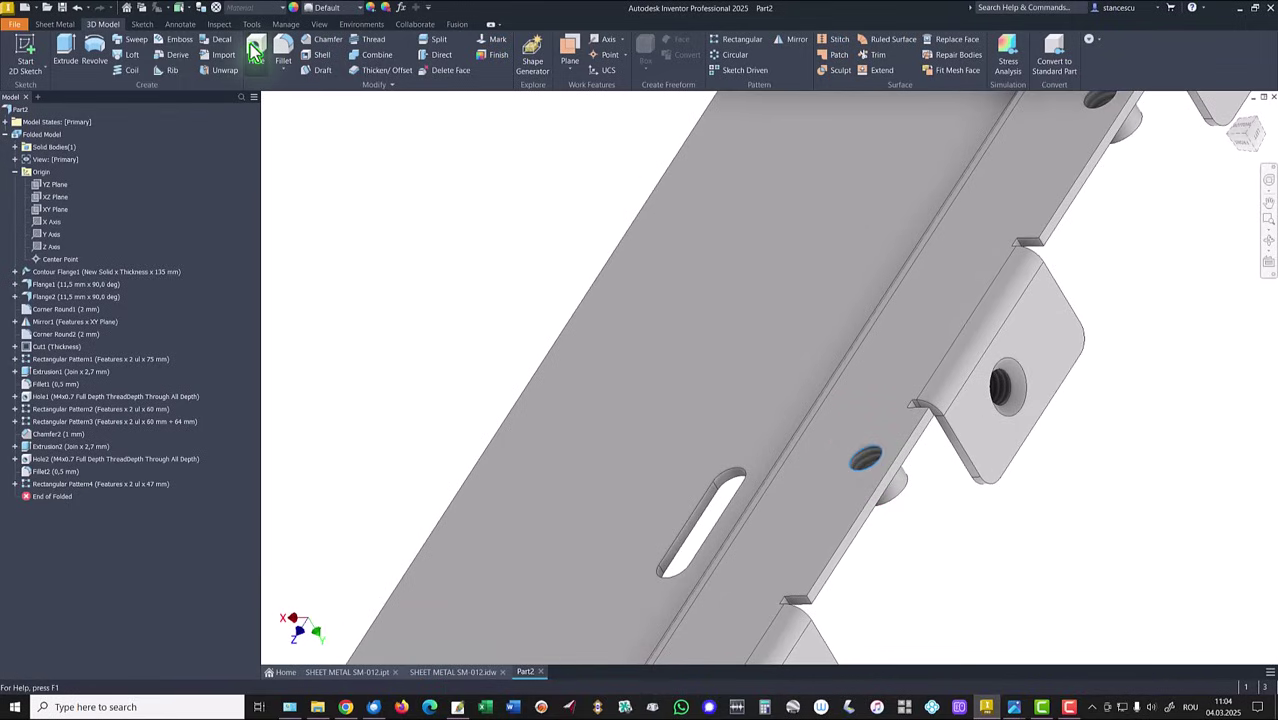
click(327, 40)
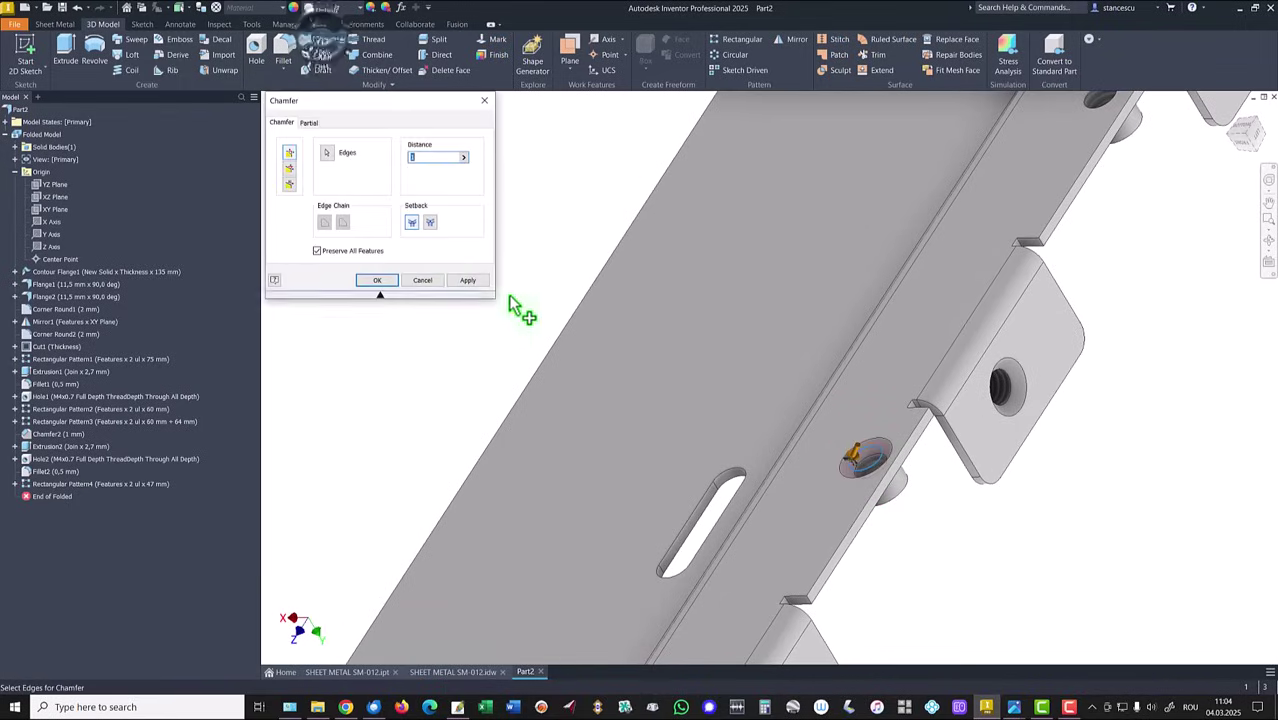
shift+middle_drag(733, 305, 1003, 250)
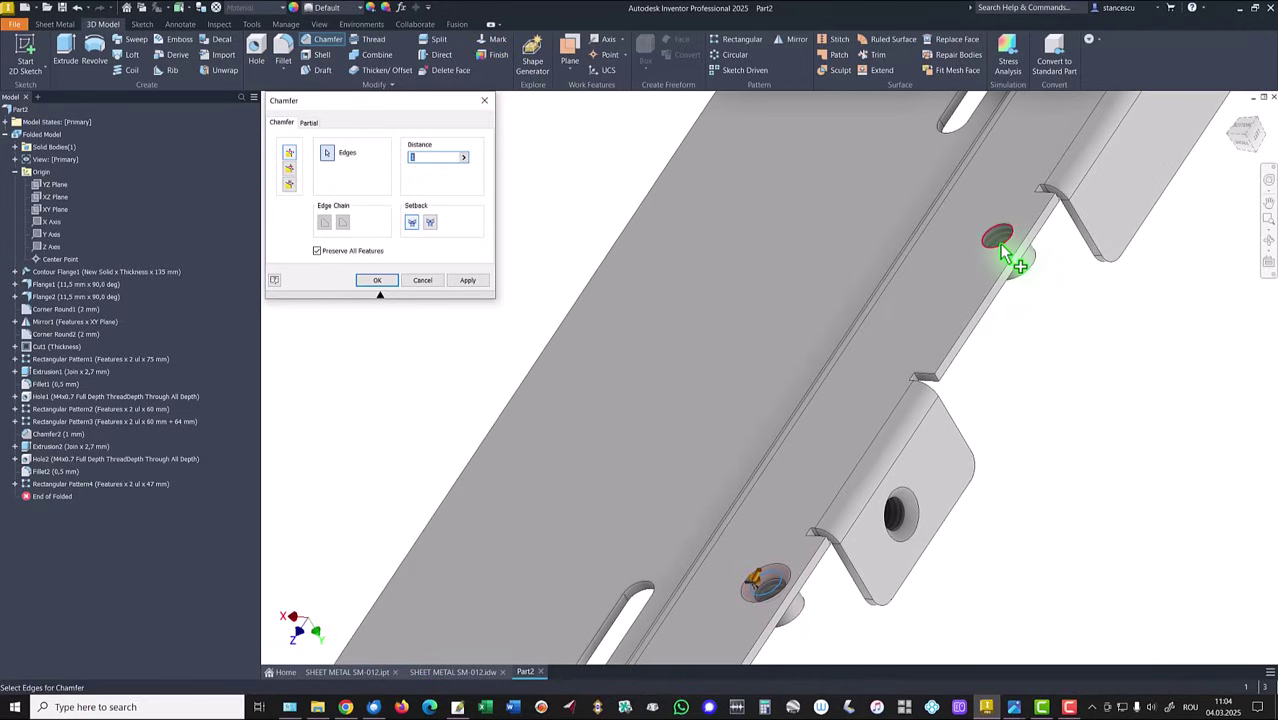
click(1003, 250)
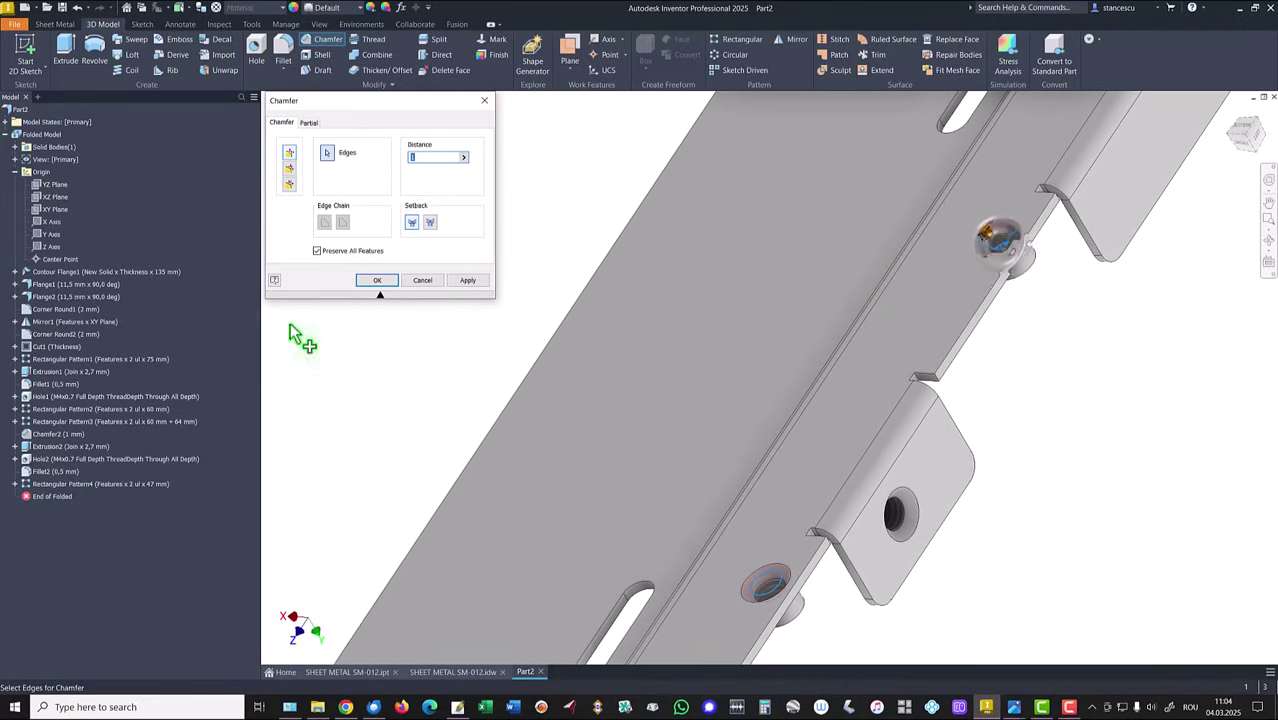
click(372, 282)
key(F6)
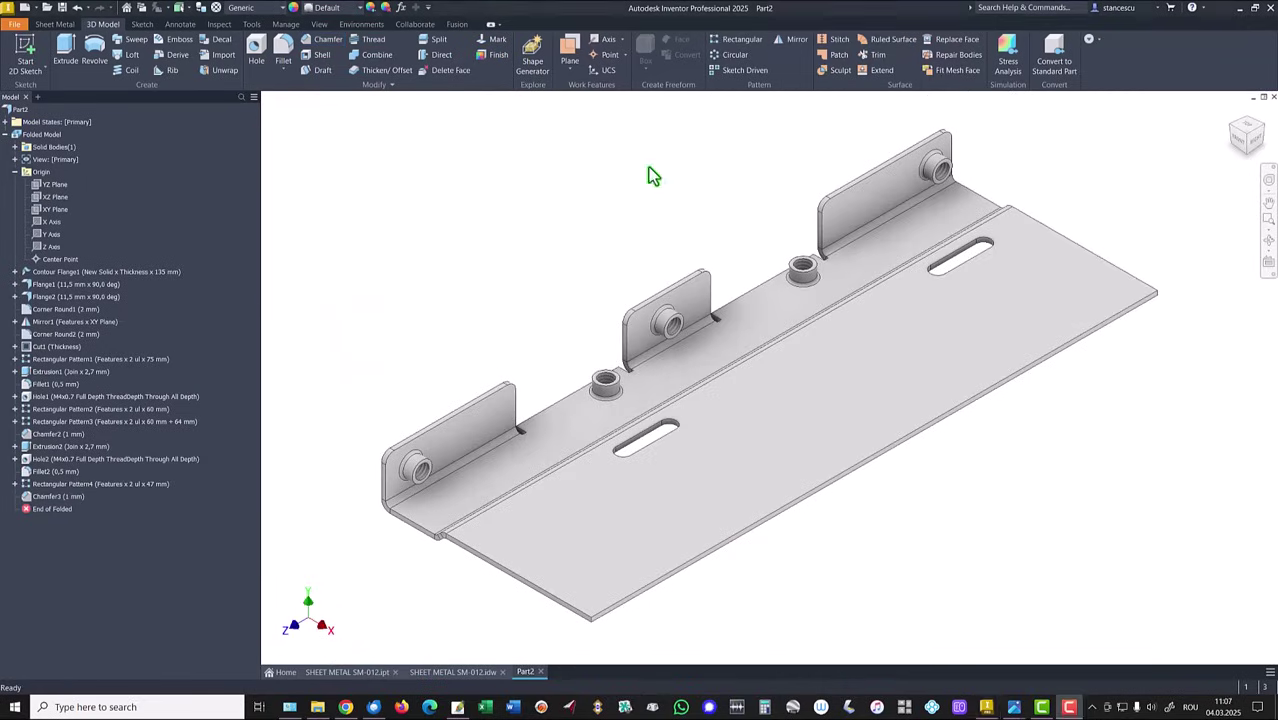
Mirror the whole solid body about the part's long edge face to create Mirror2.
click(796, 40)
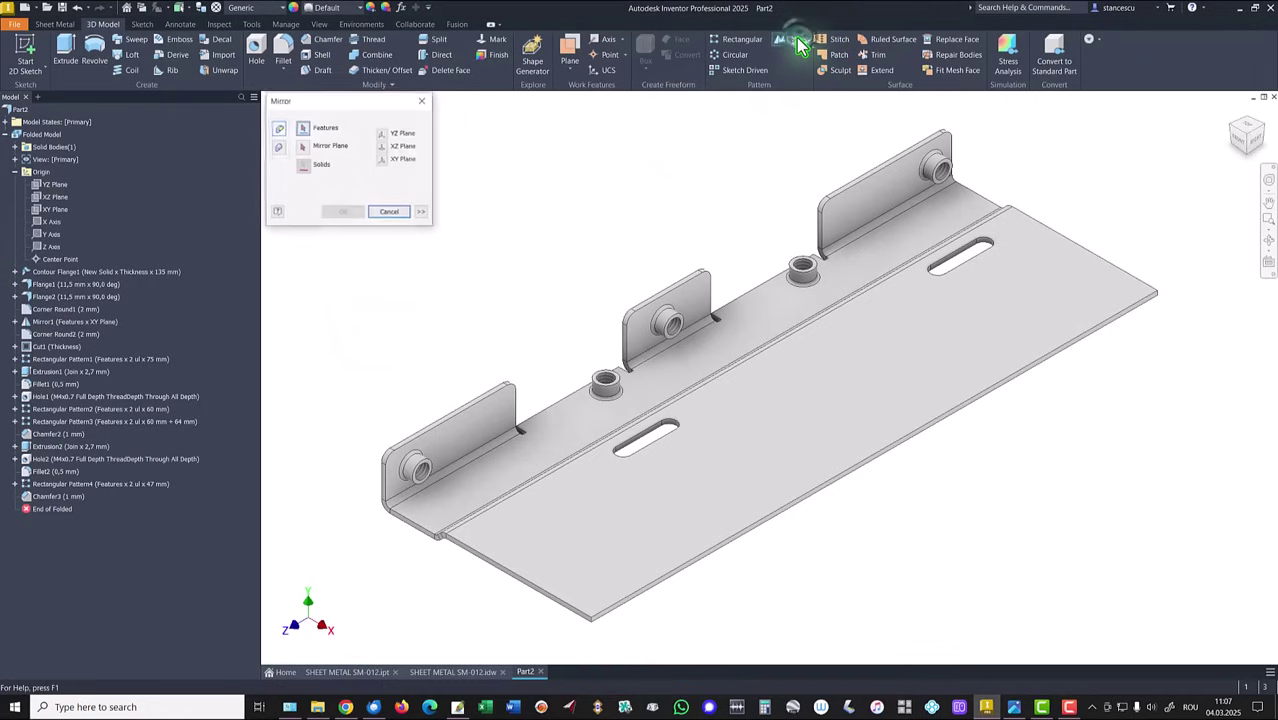
click(279, 149)
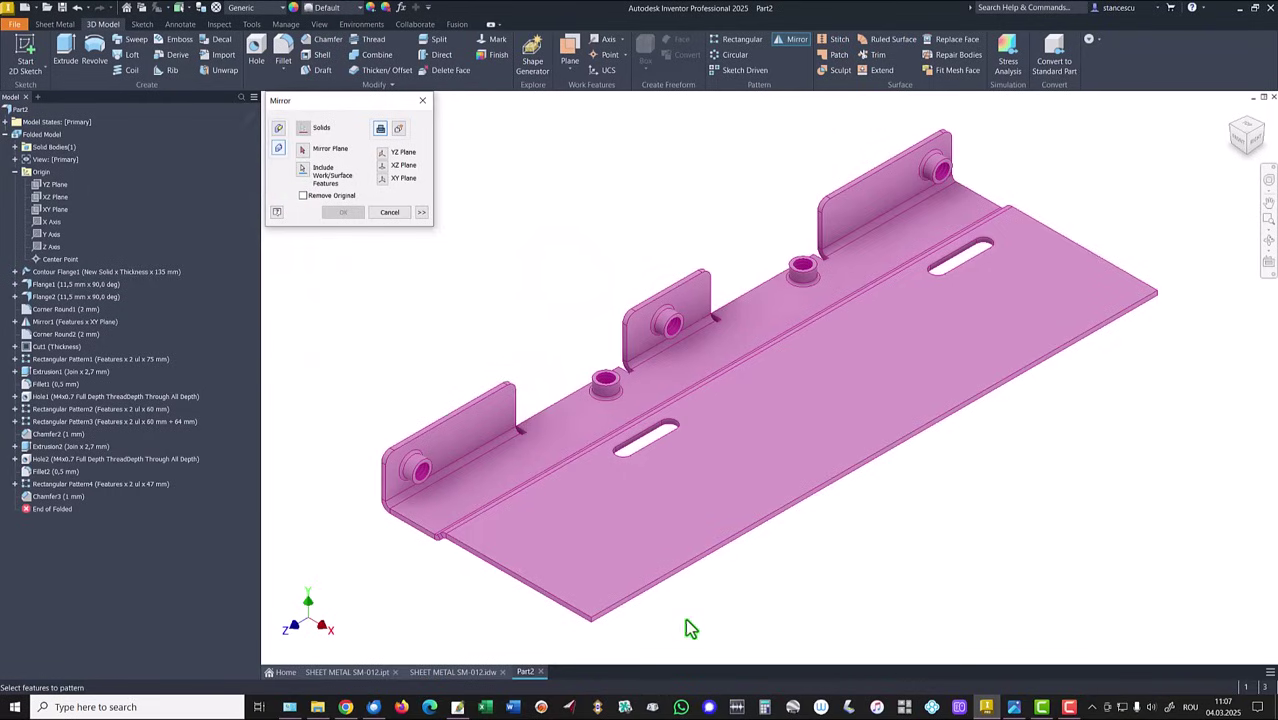
scroll(716, 582, down, 3)
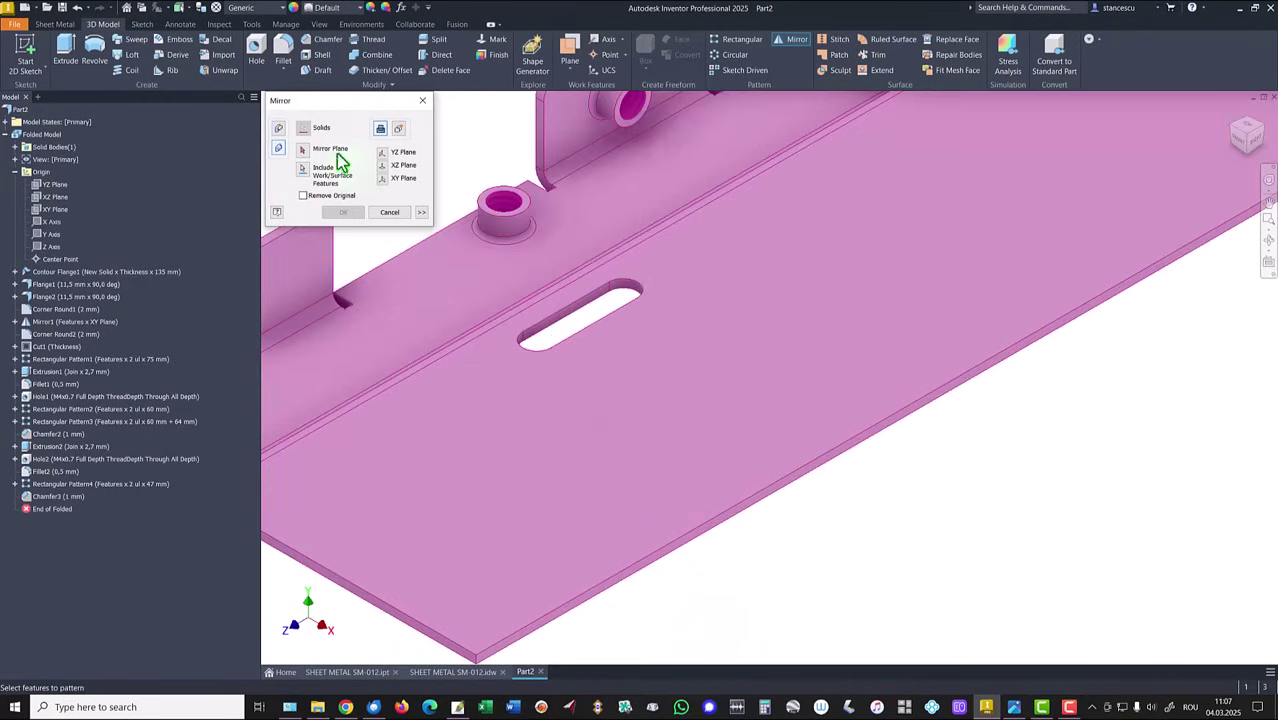
click(303, 150)
scroll(850, 455, down, 4)
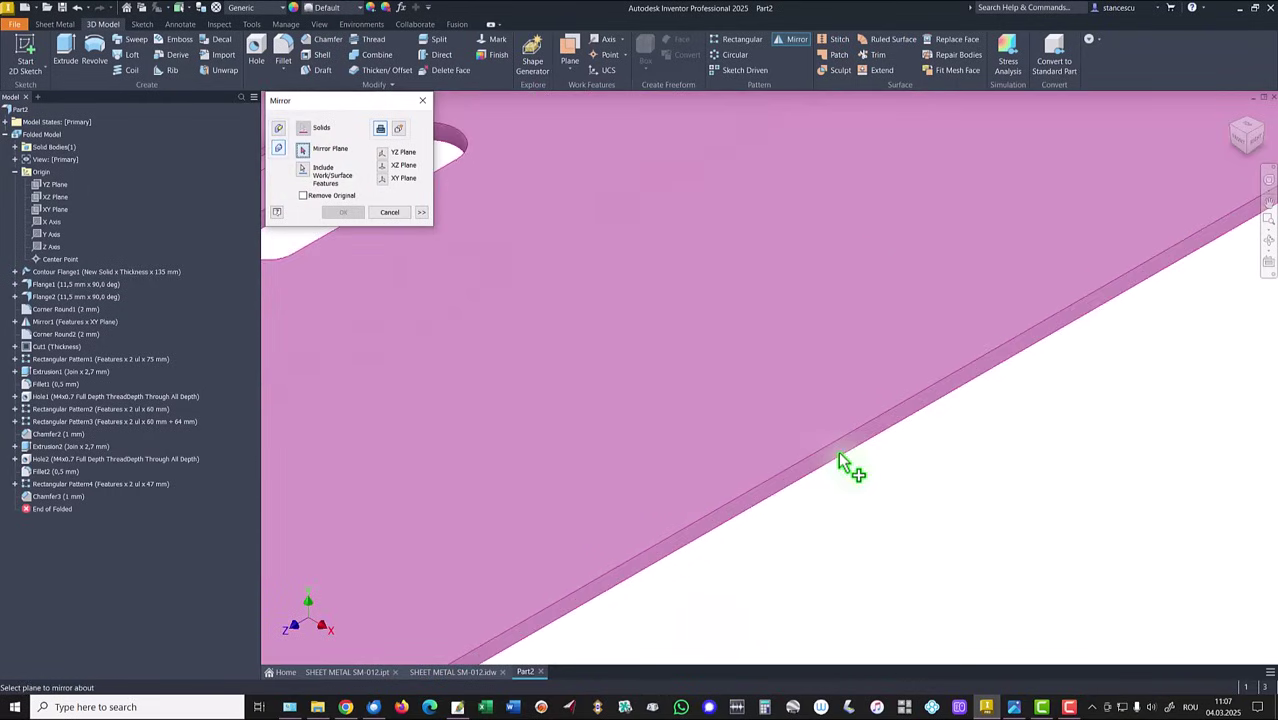
click(858, 437)
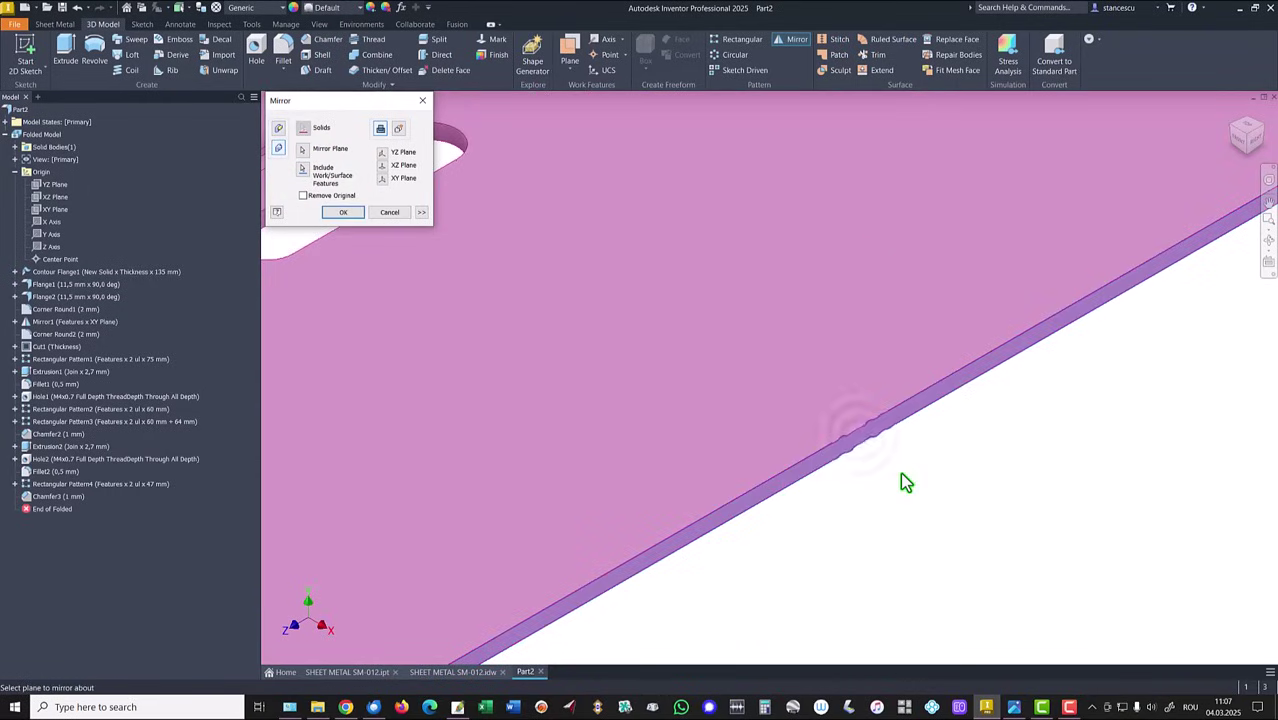
scroll(905, 485, up, 3)
scroll(911, 489, up, 5)
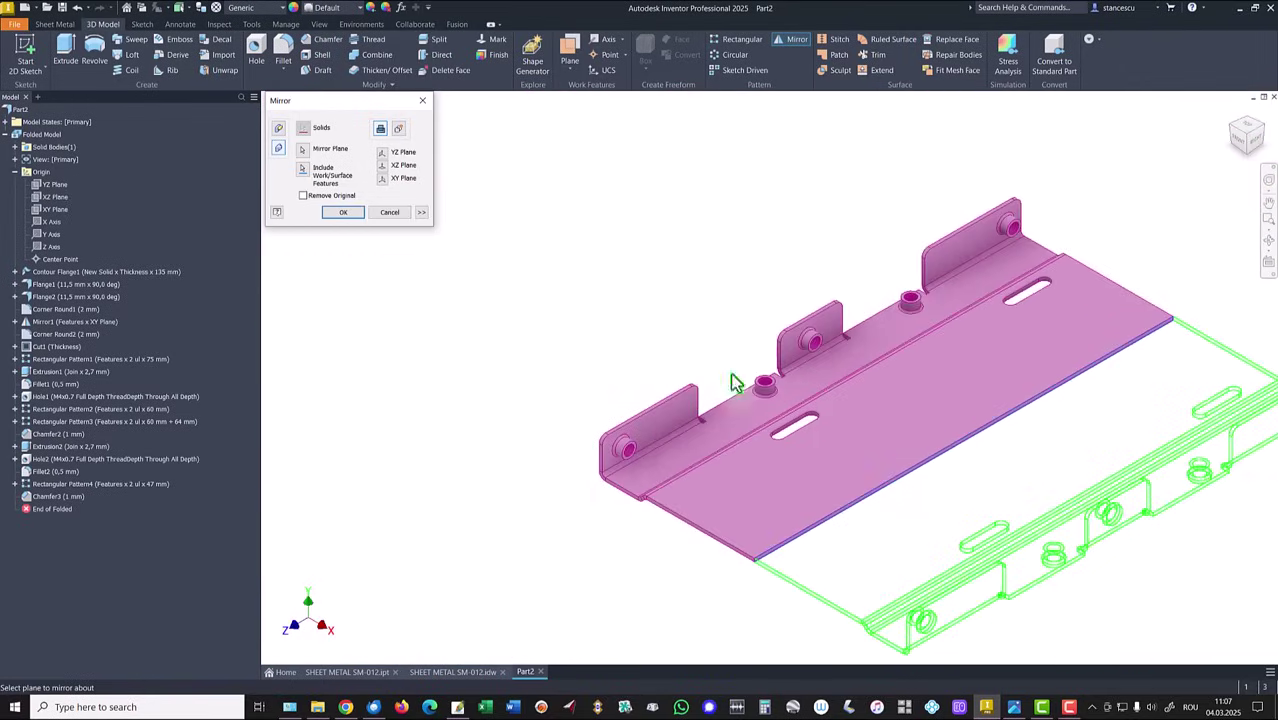
click(343, 213)
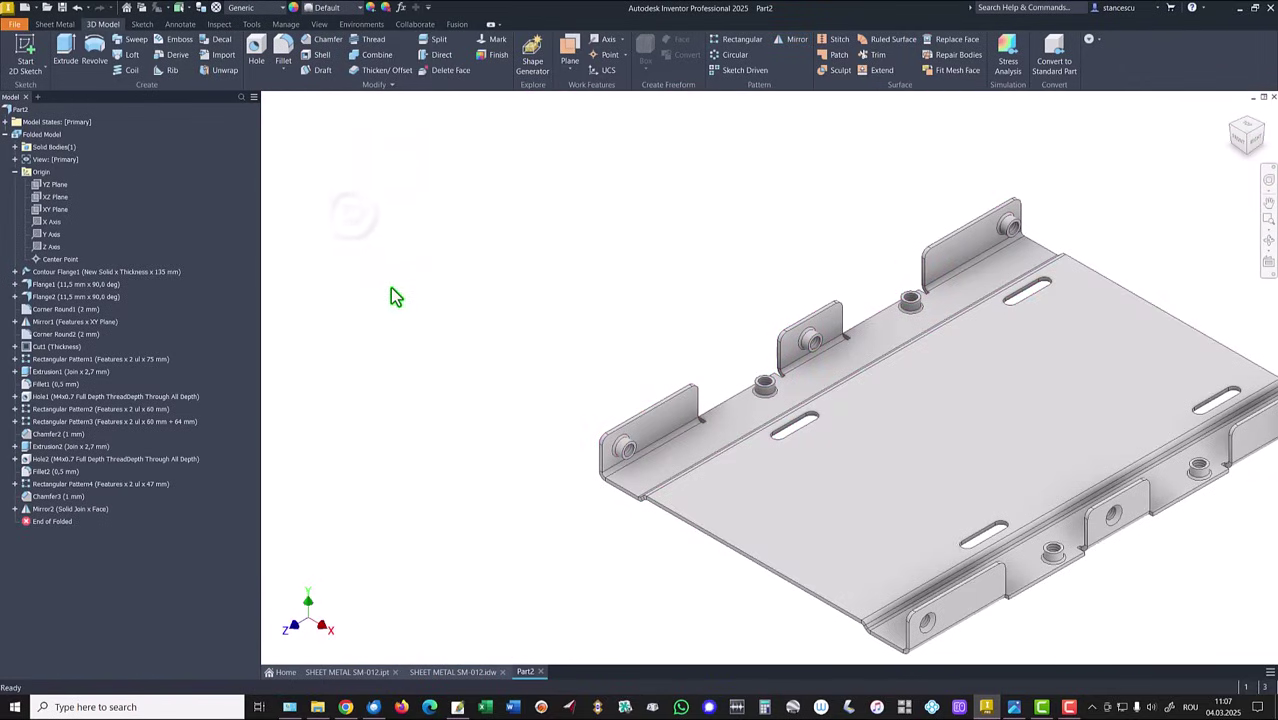
key(F6)
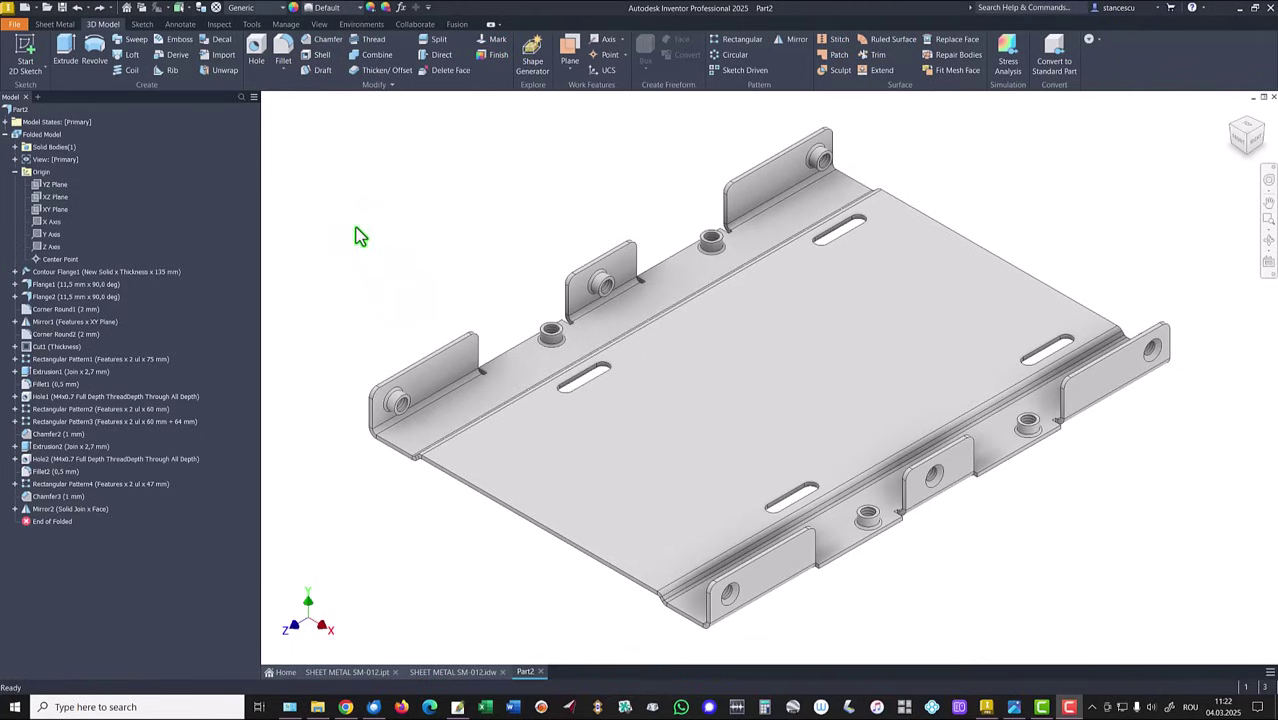
click(15, 272)
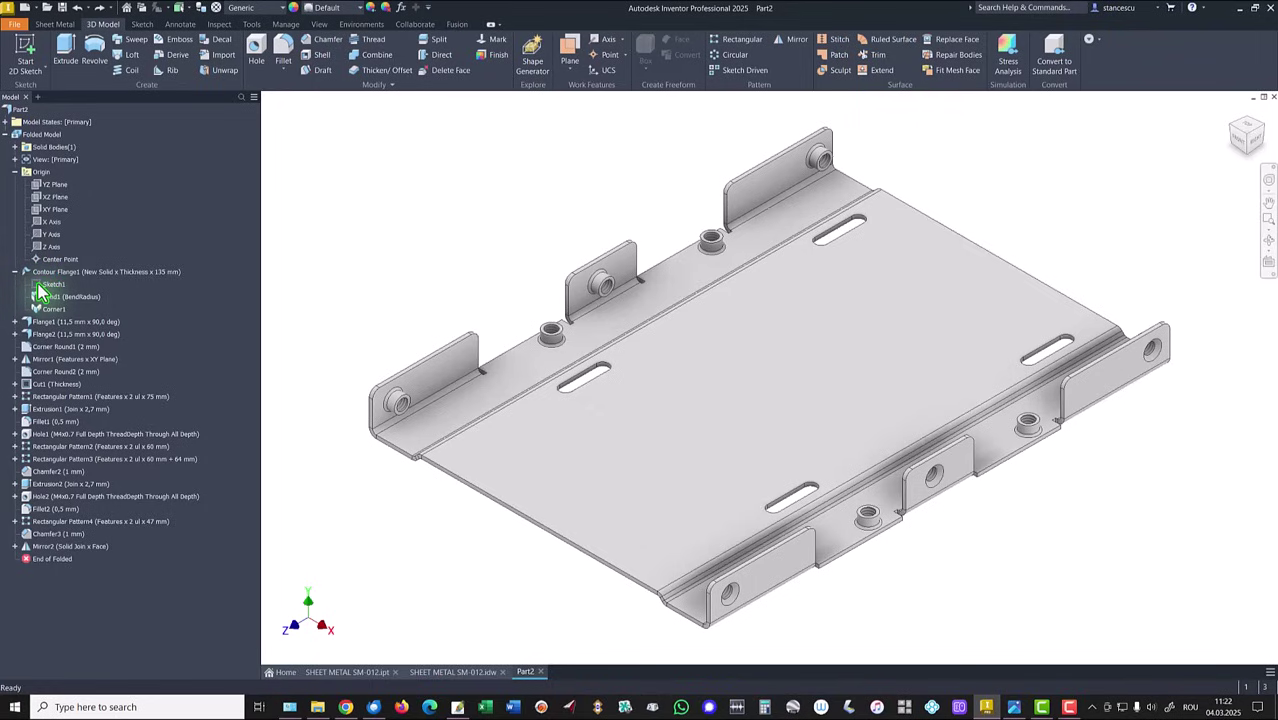
Dimension the short bottom line of Contour Flange1's Sketch1 at 2 mm and finish the sketch.
double_click(36, 286)
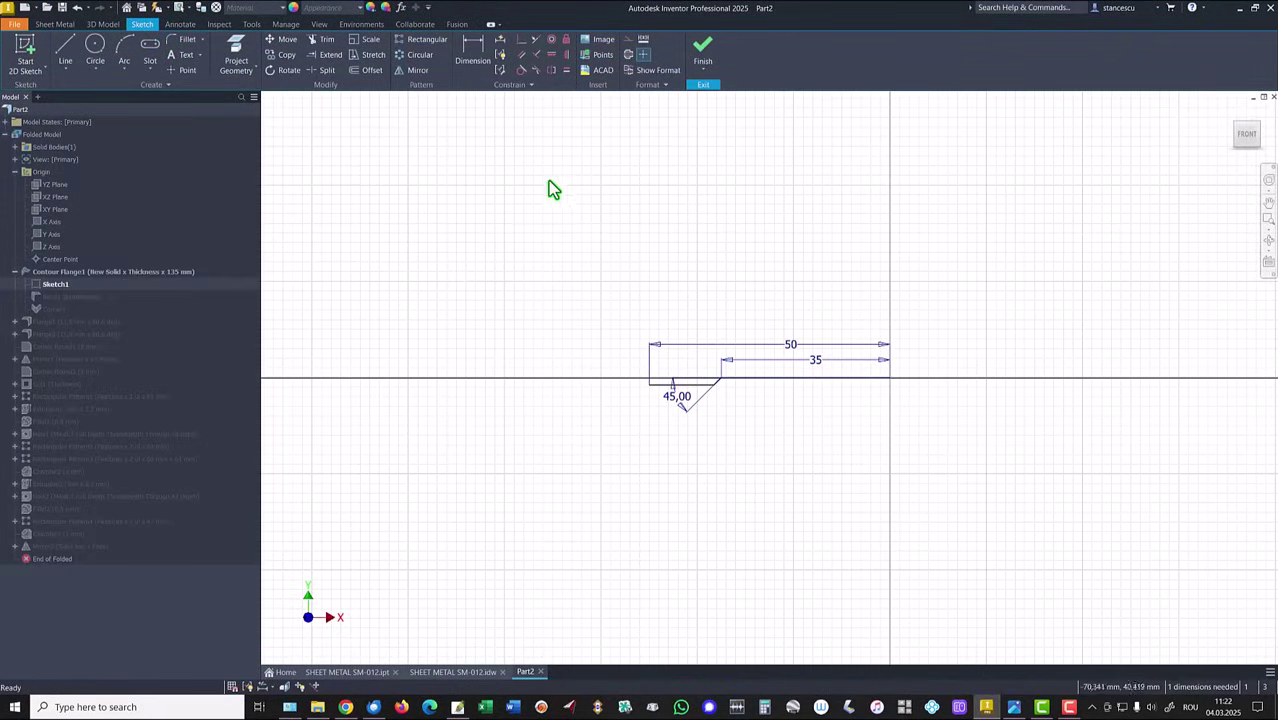
click(478, 50)
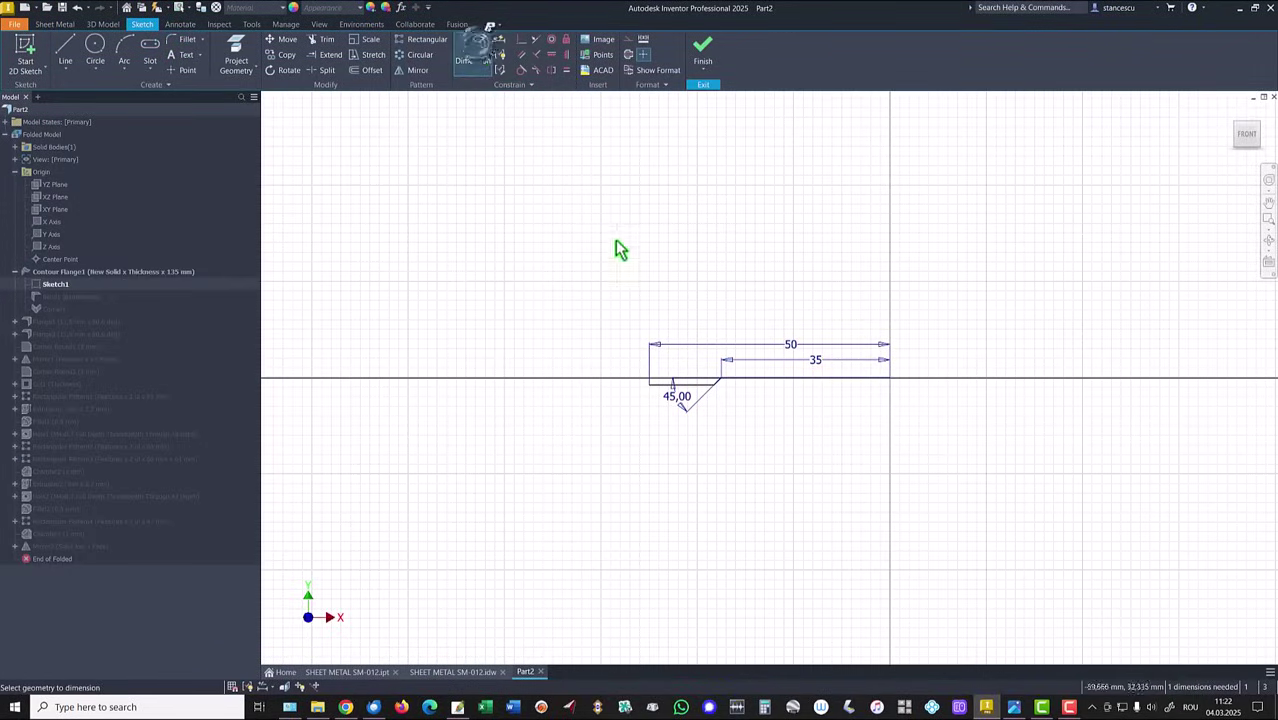
click(746, 381)
click(703, 388)
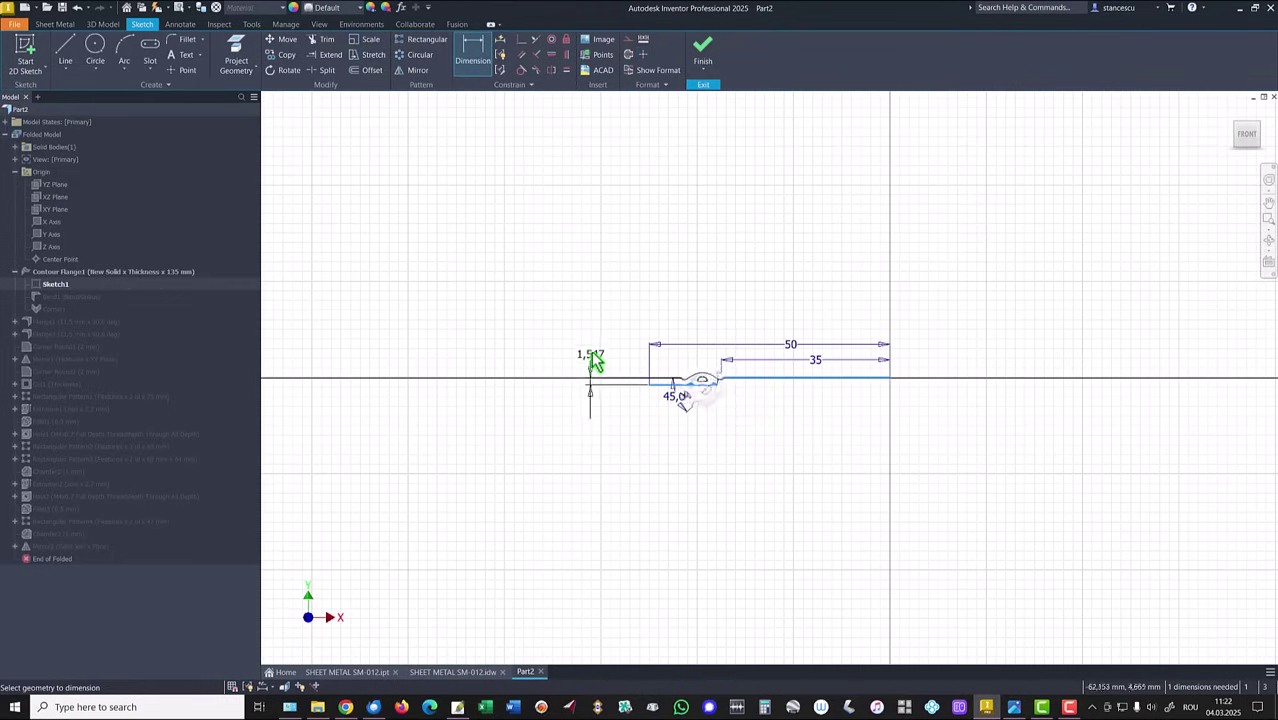
click(606, 352)
text(2)
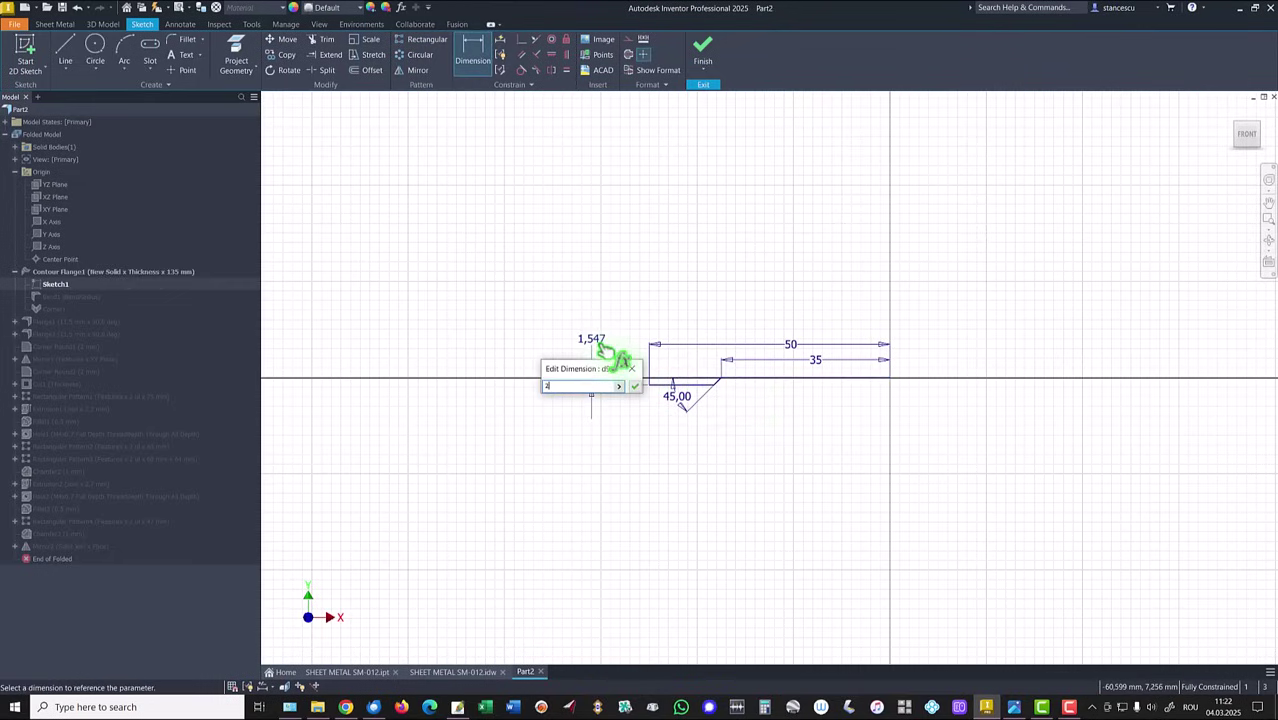
key(Return)
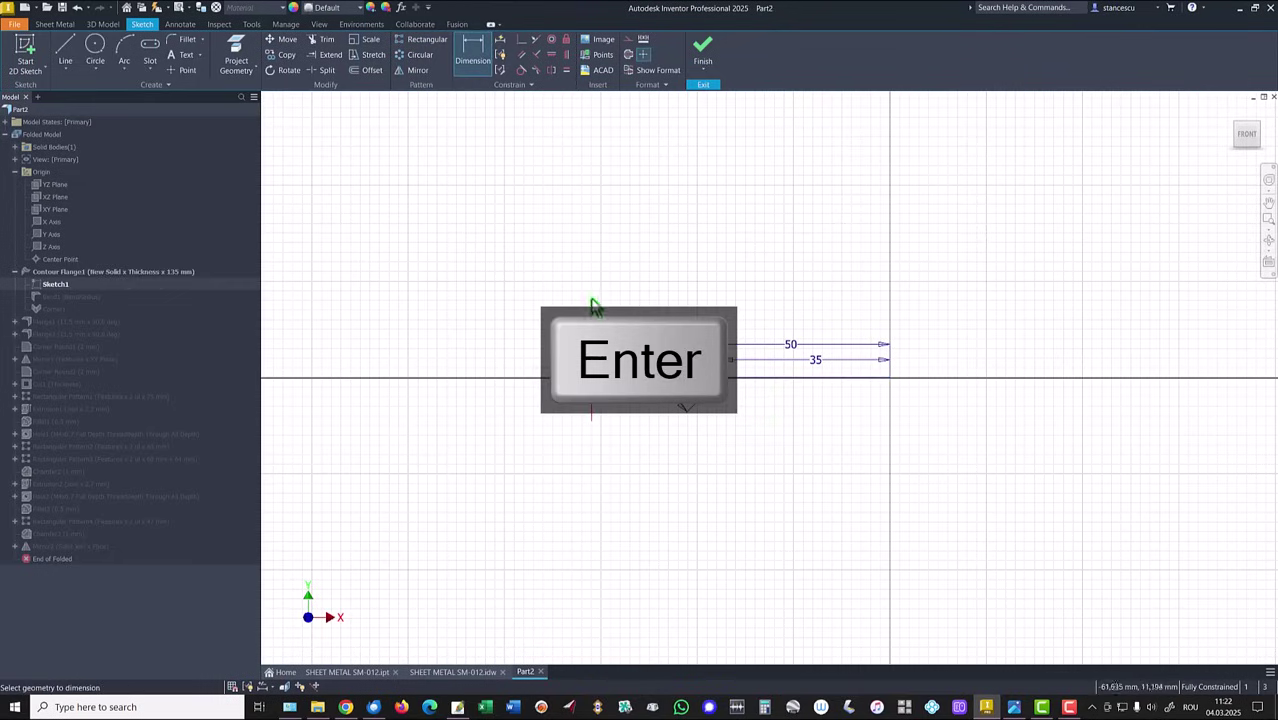
click(701, 46)
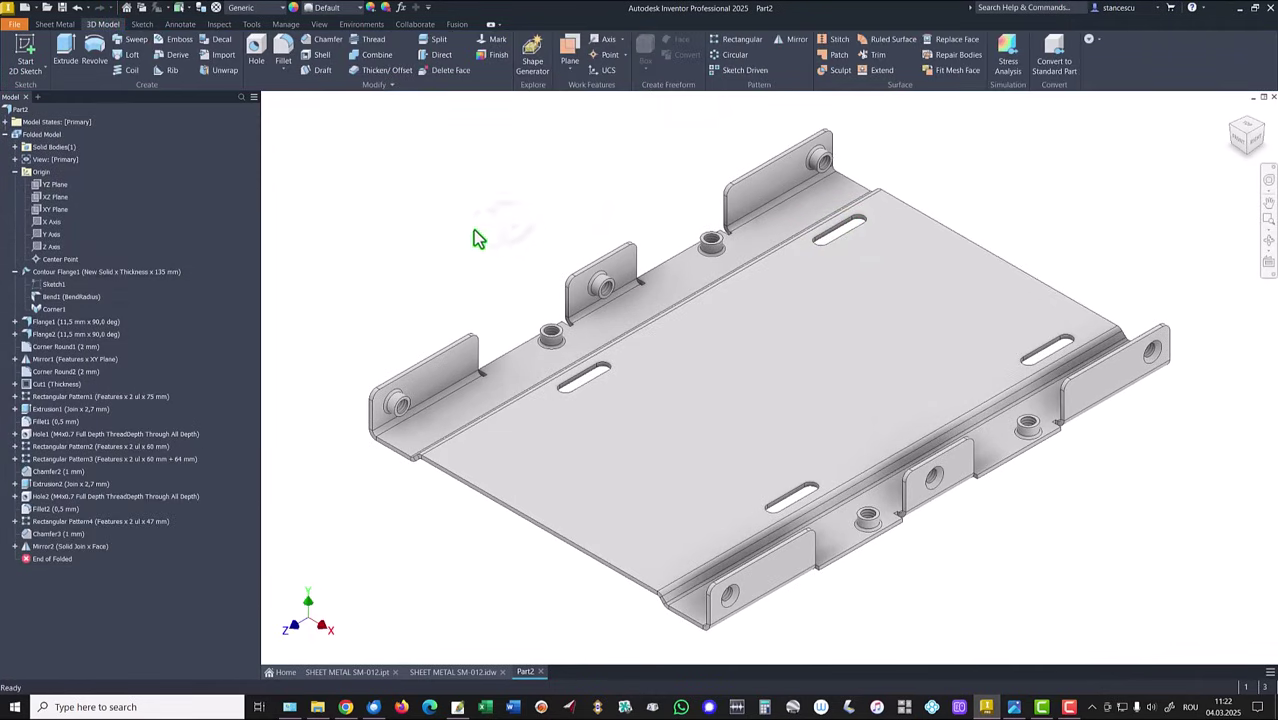
Dimension the slot's vertical position in Cut1's Sketch4 at 18 mm and finish the sketch.
click(14, 385)
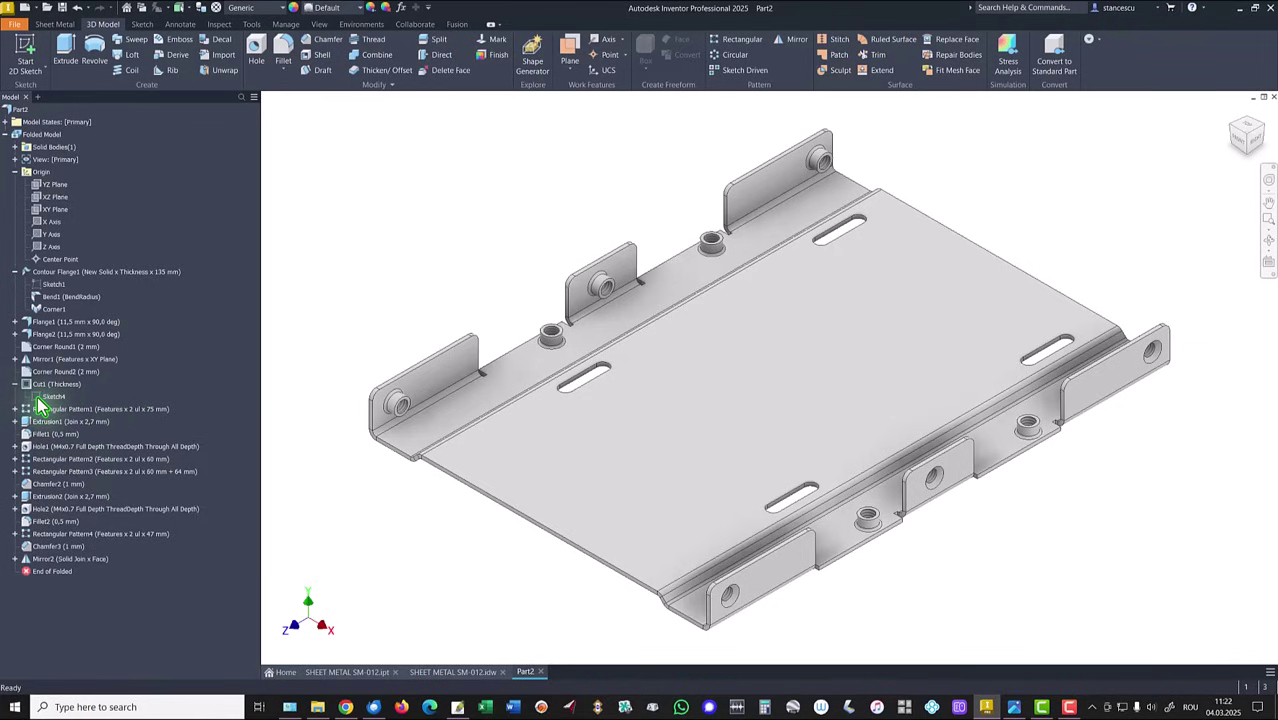
double_click(40, 398)
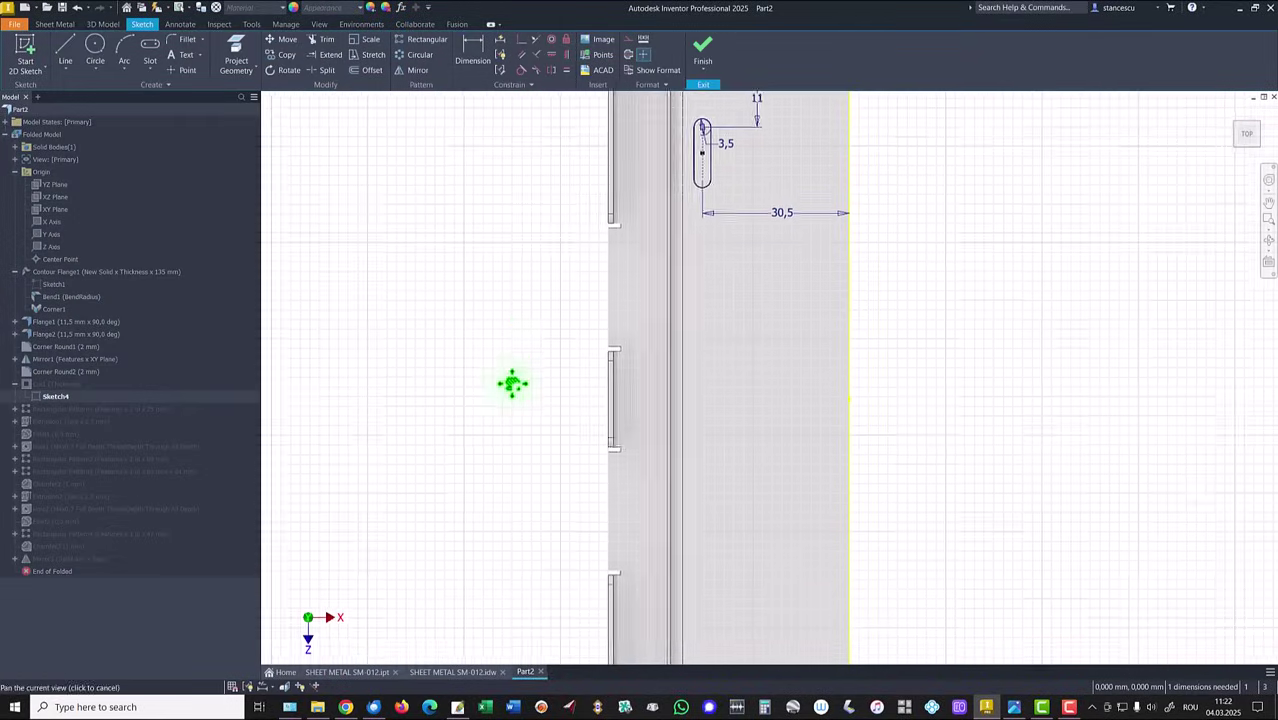
click(481, 60)
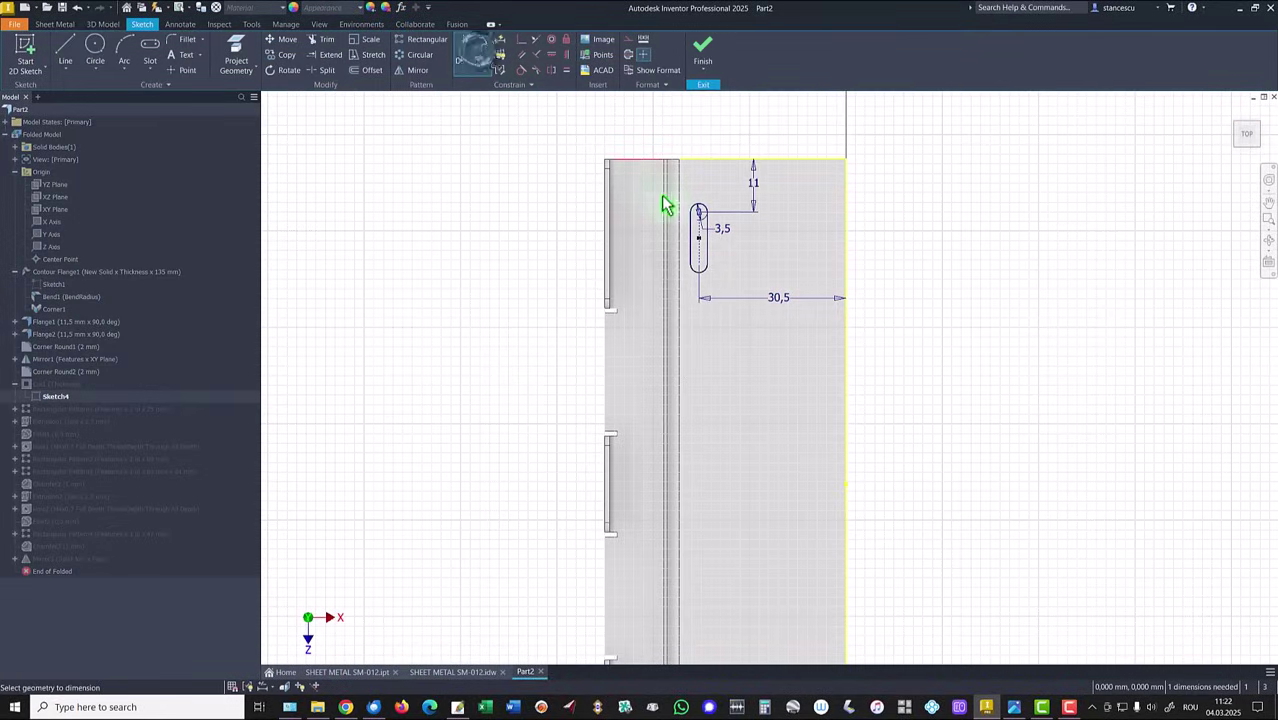
click(701, 262)
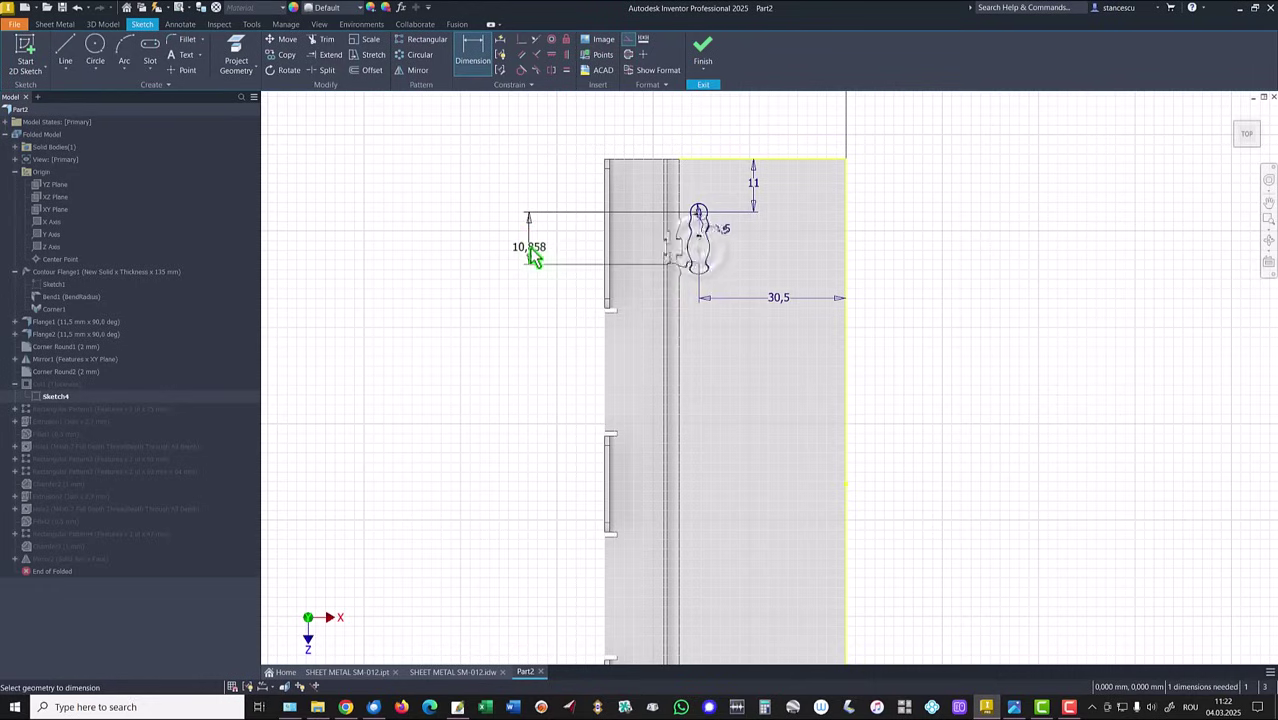
click(529, 250)
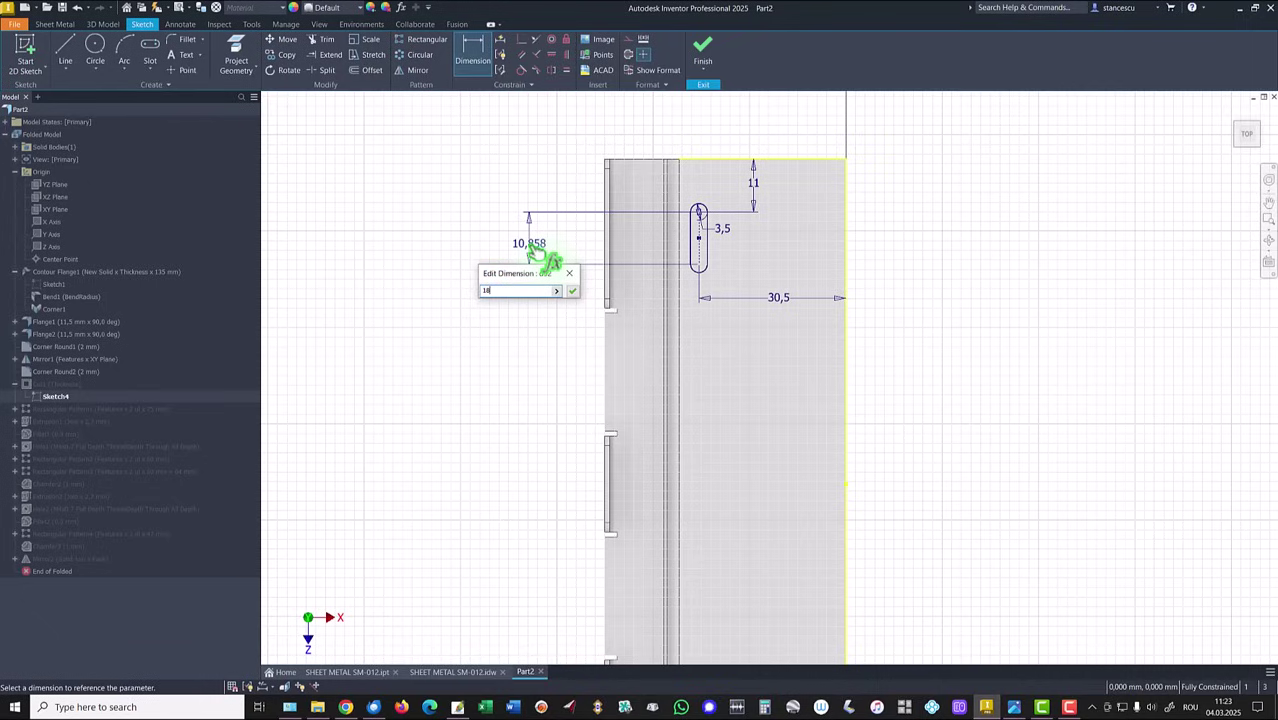
key(Return)
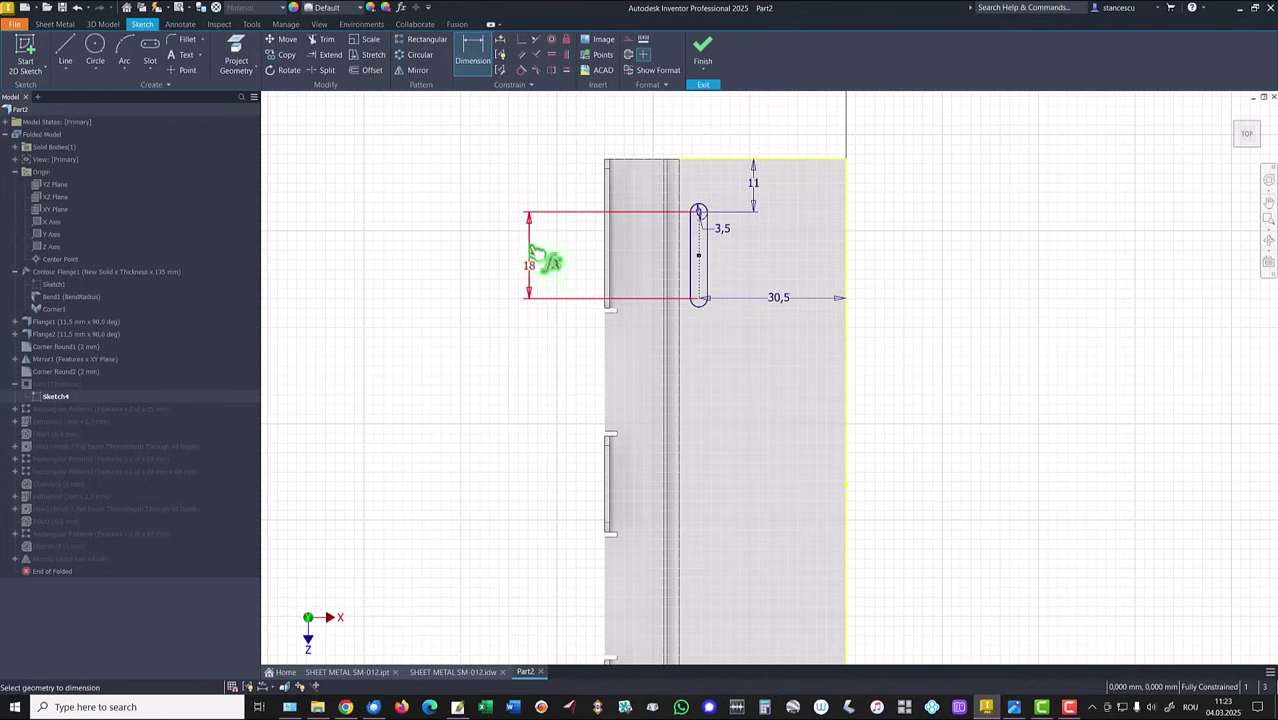
click(703, 48)
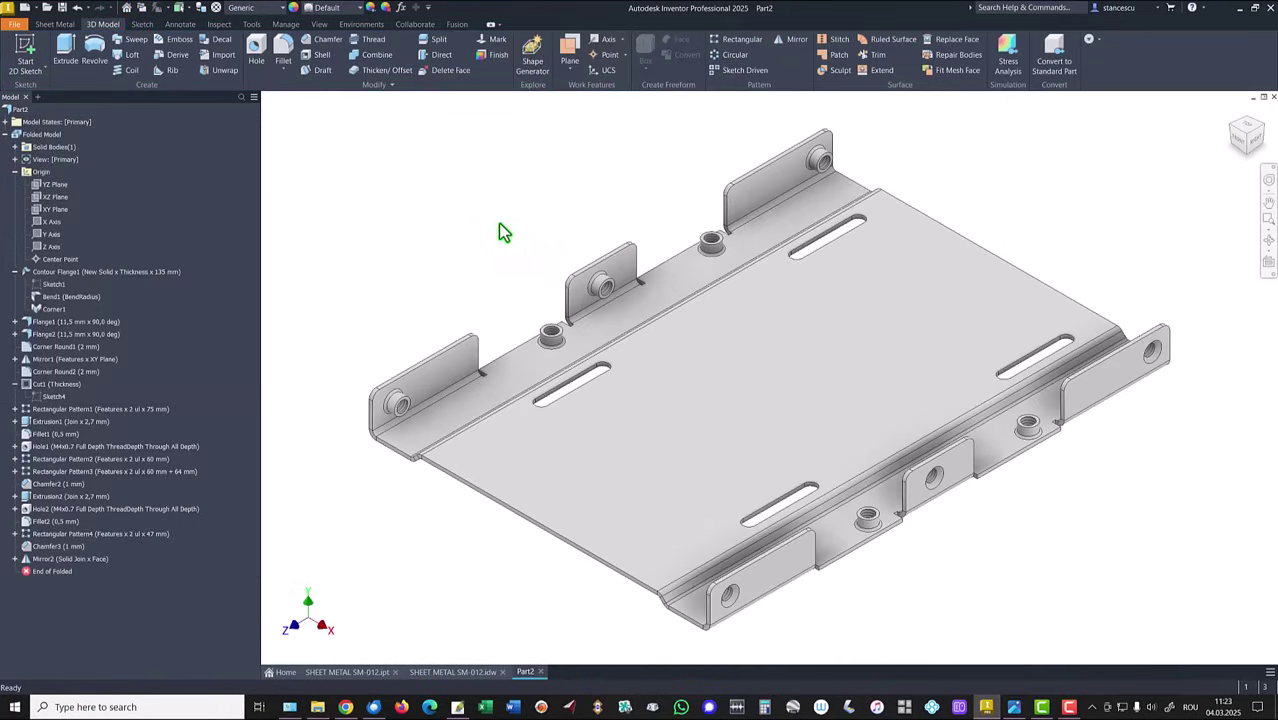
Update the Folded Model's physical iProperties and copy its 15094,354 mm^3 volume.
key(F6)
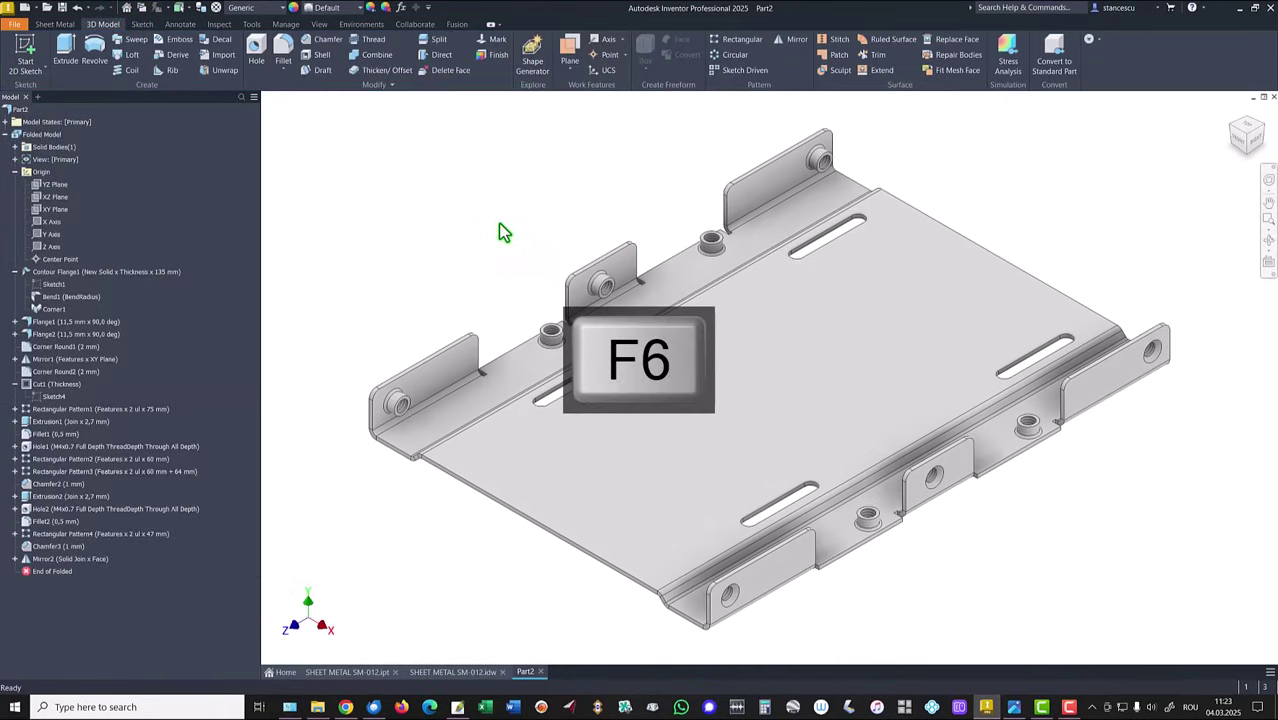
click(14, 172)
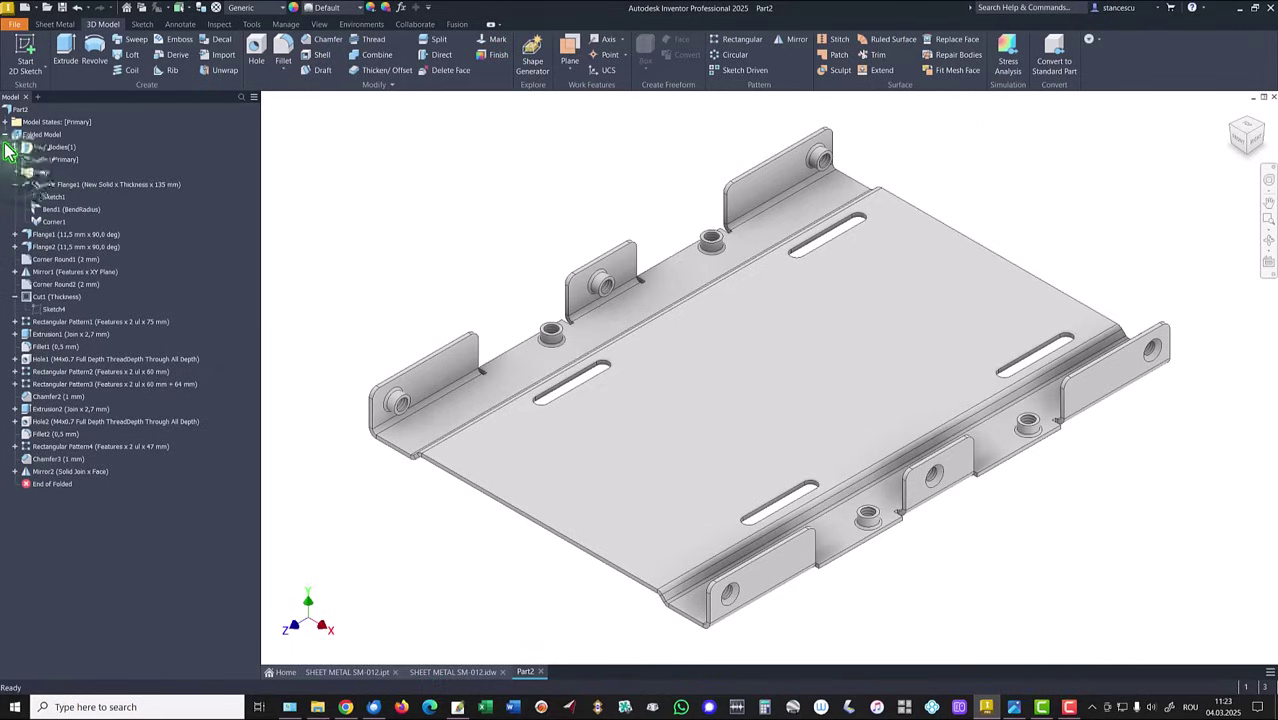
click(5, 134)
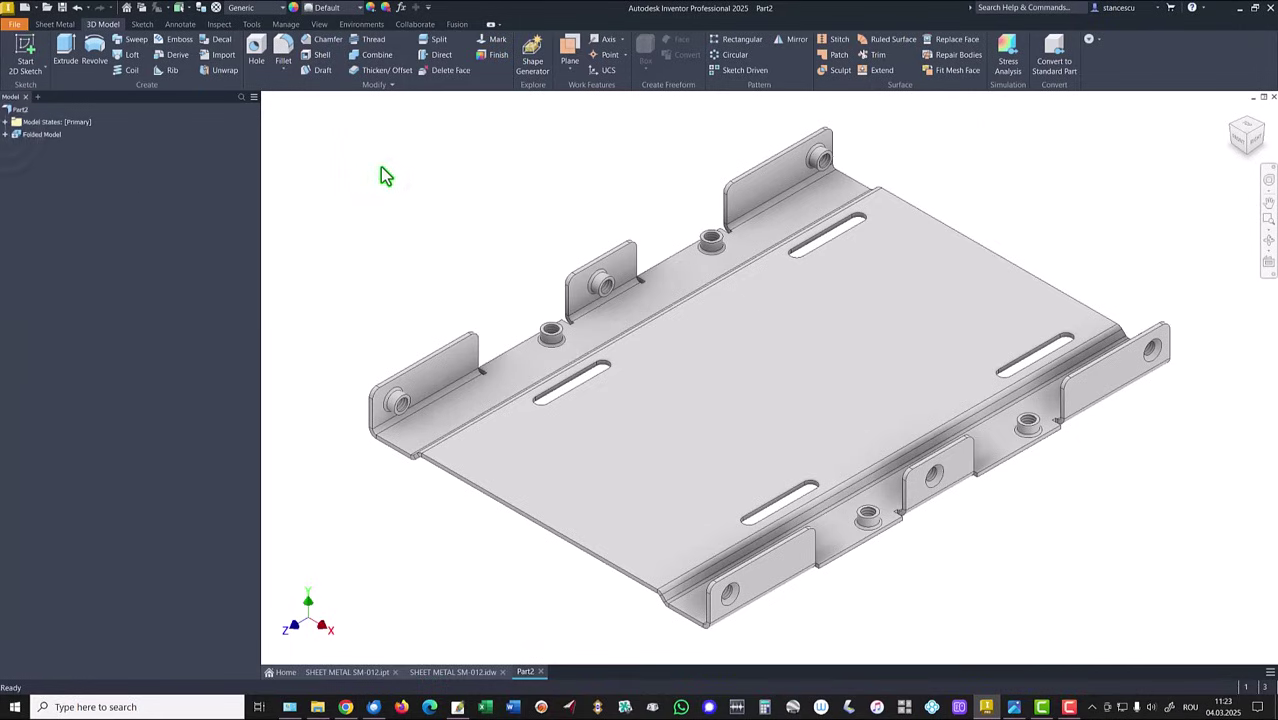
right_click(30, 140)
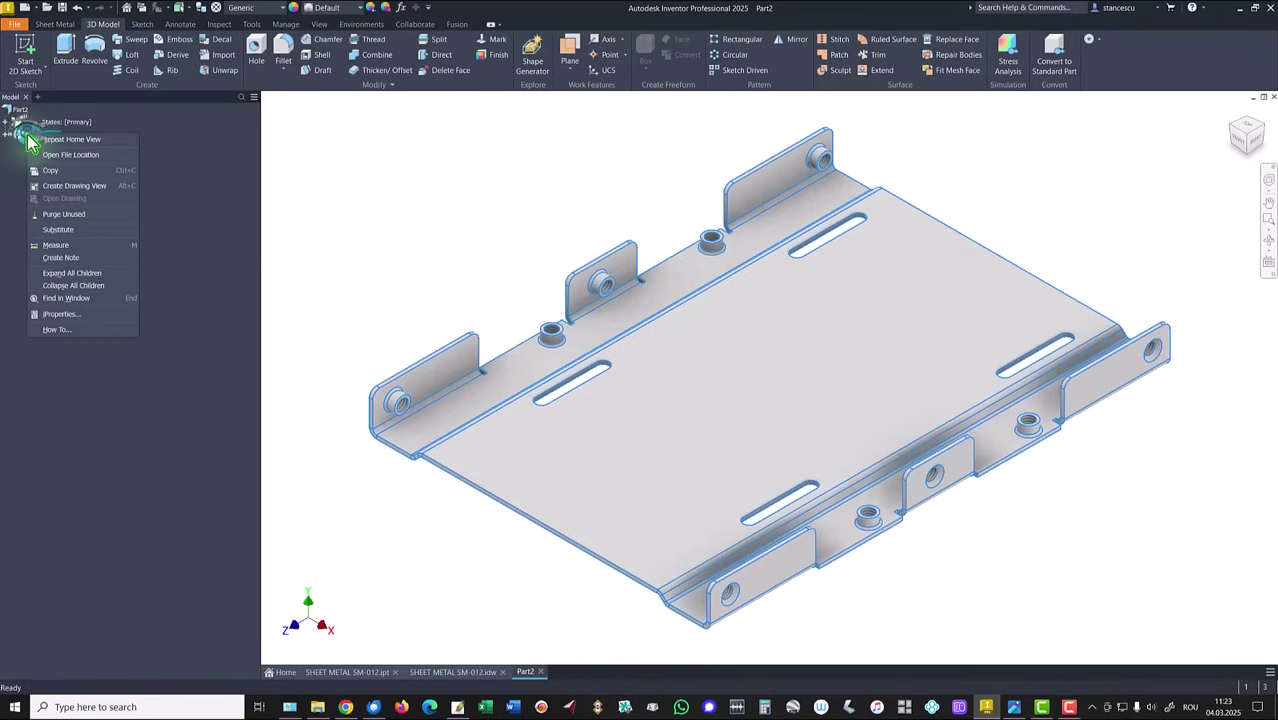
click(65, 315)
click(684, 181)
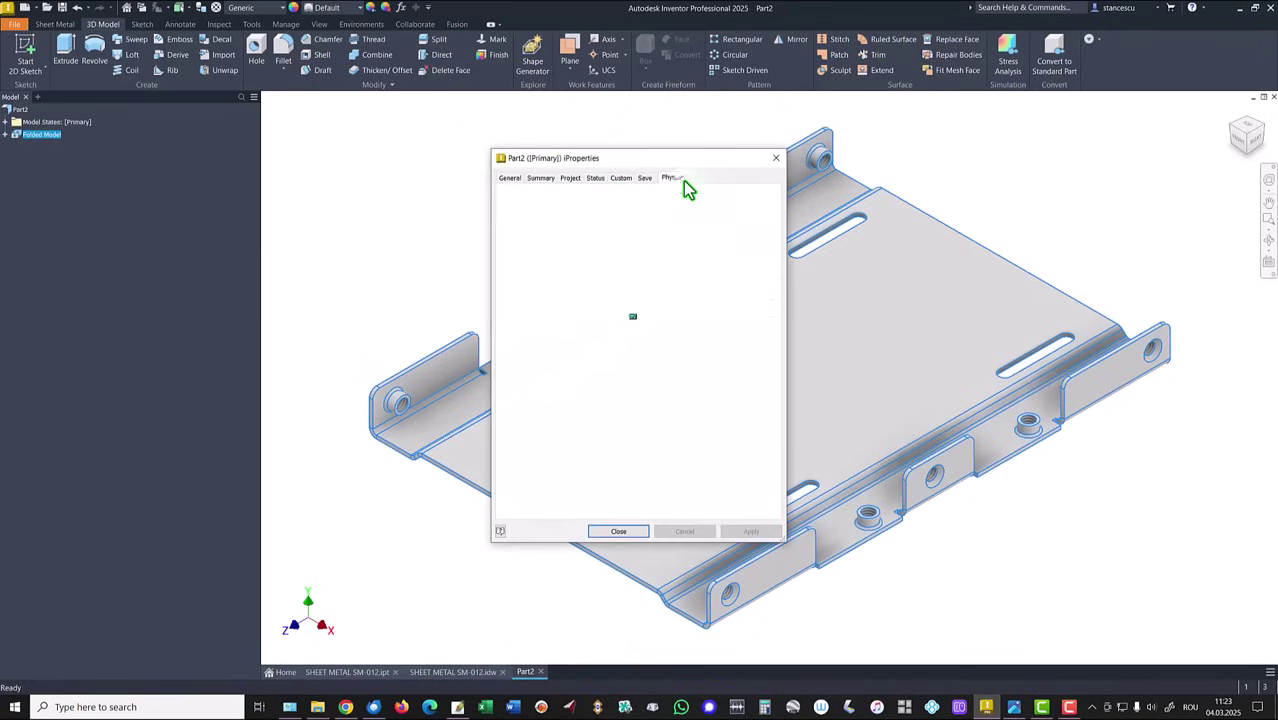
click(720, 207)
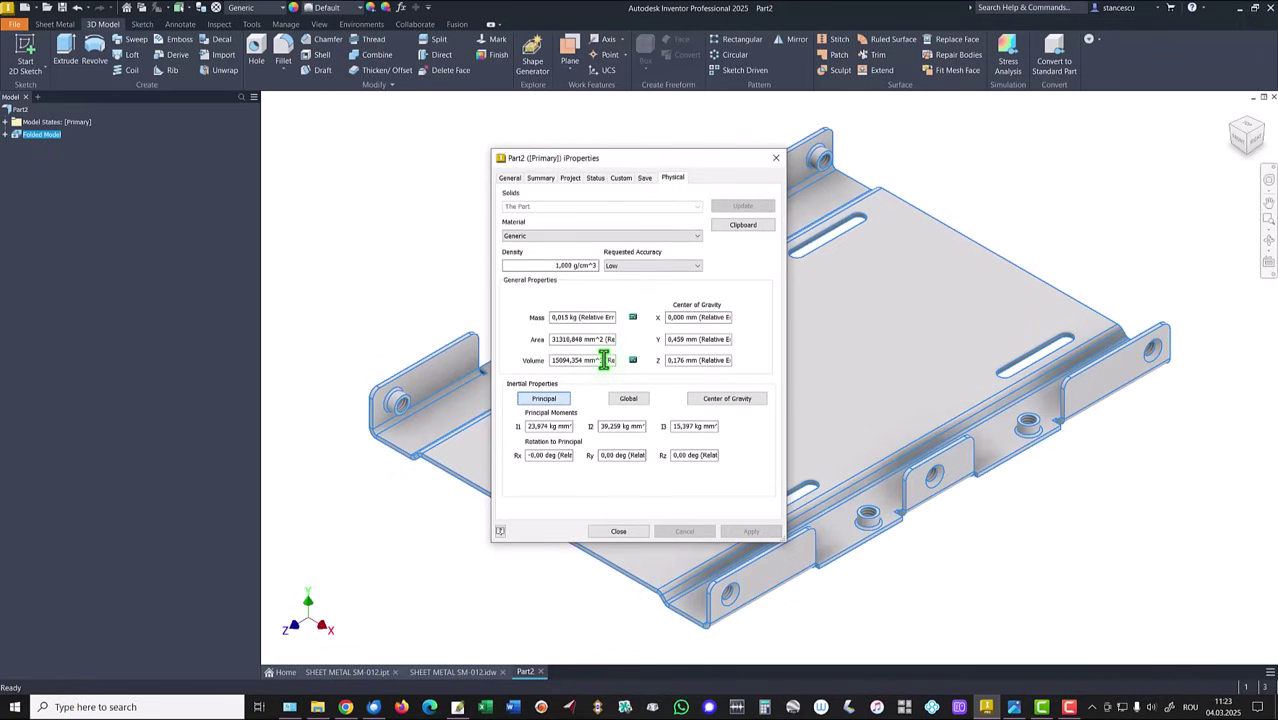
drag(604, 360, 470, 357)
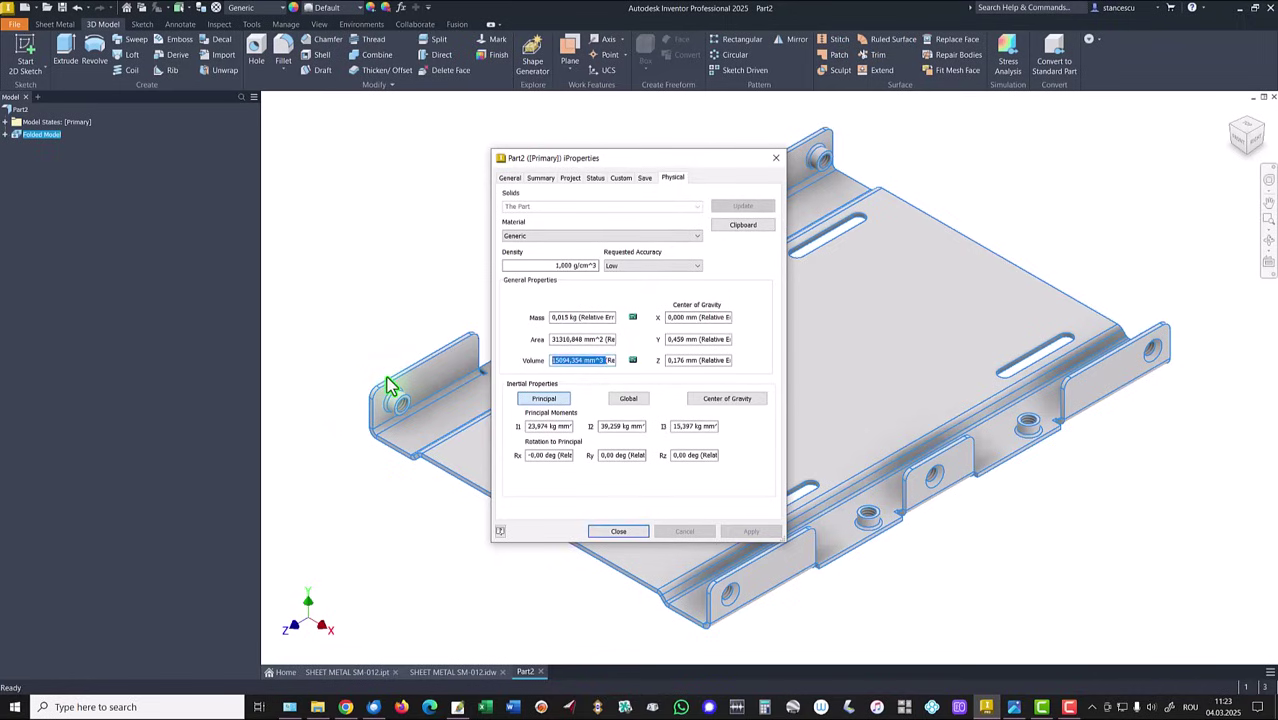
key(ctrl+c)
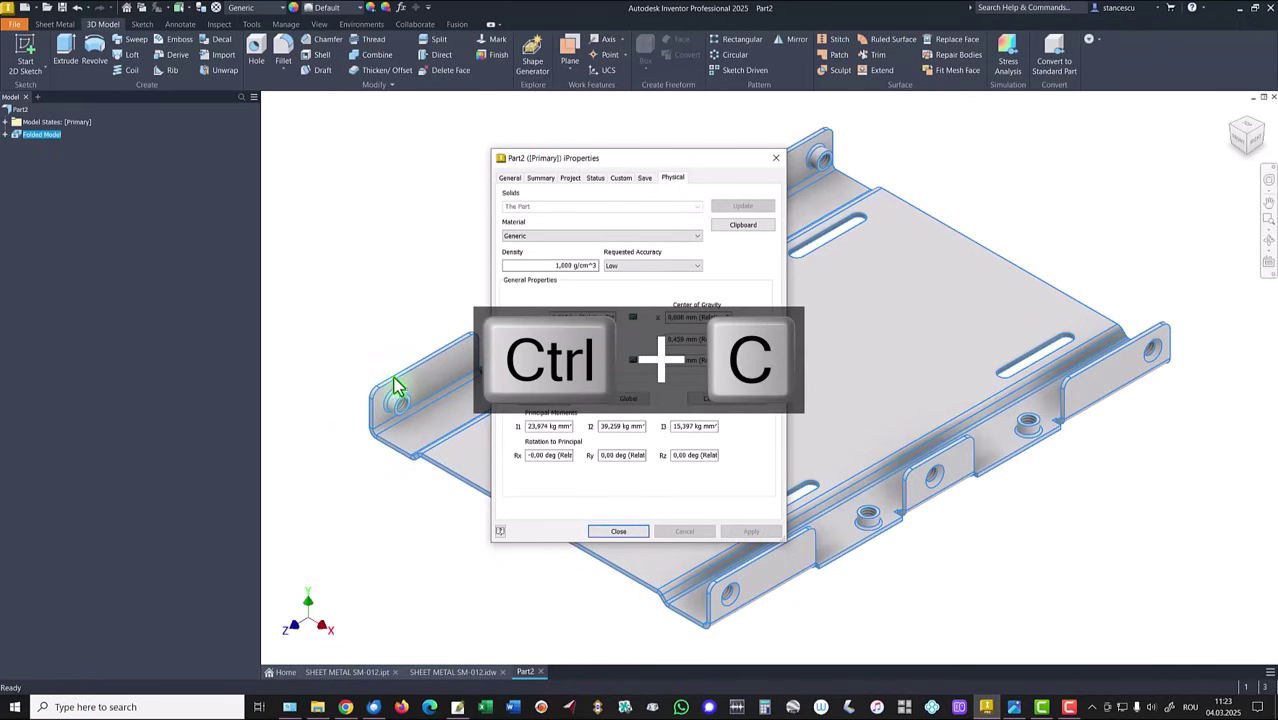
click(604, 531)
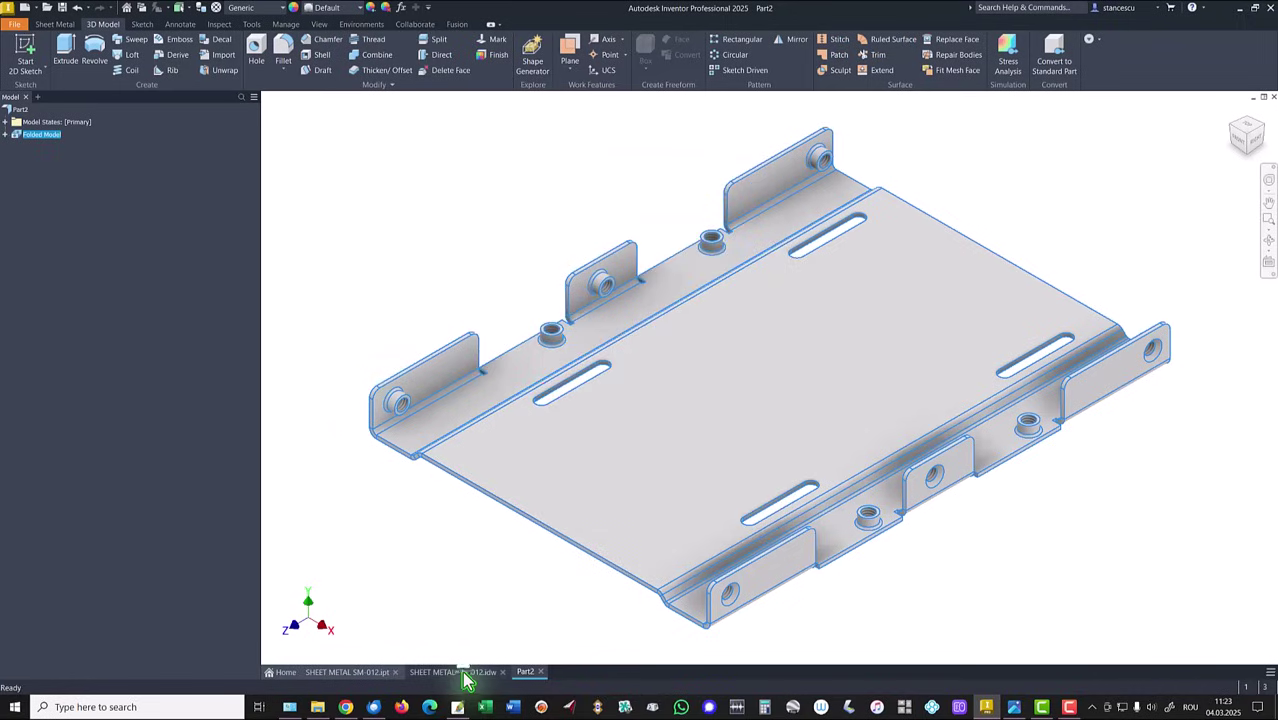
Paste the copied volume under the drawing's Volume = 15094,354 mm^3 note to compare, then discard.
click(455, 672)
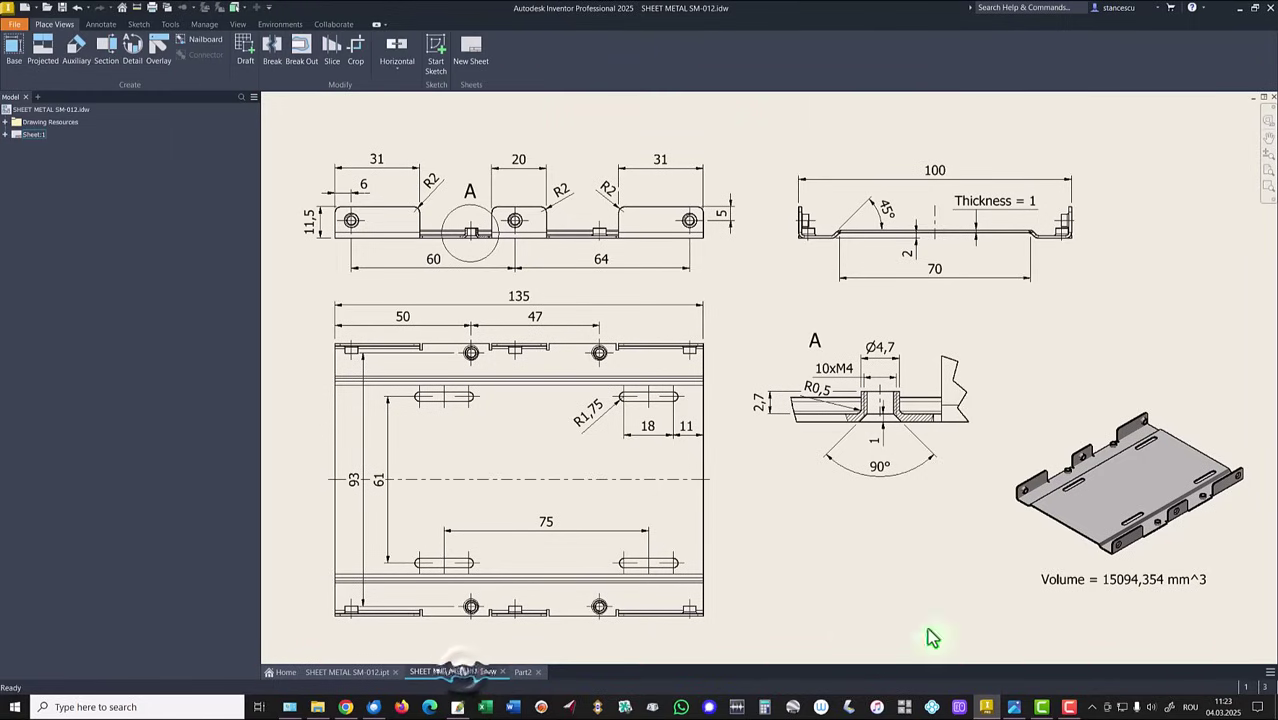
double_click(1113, 579)
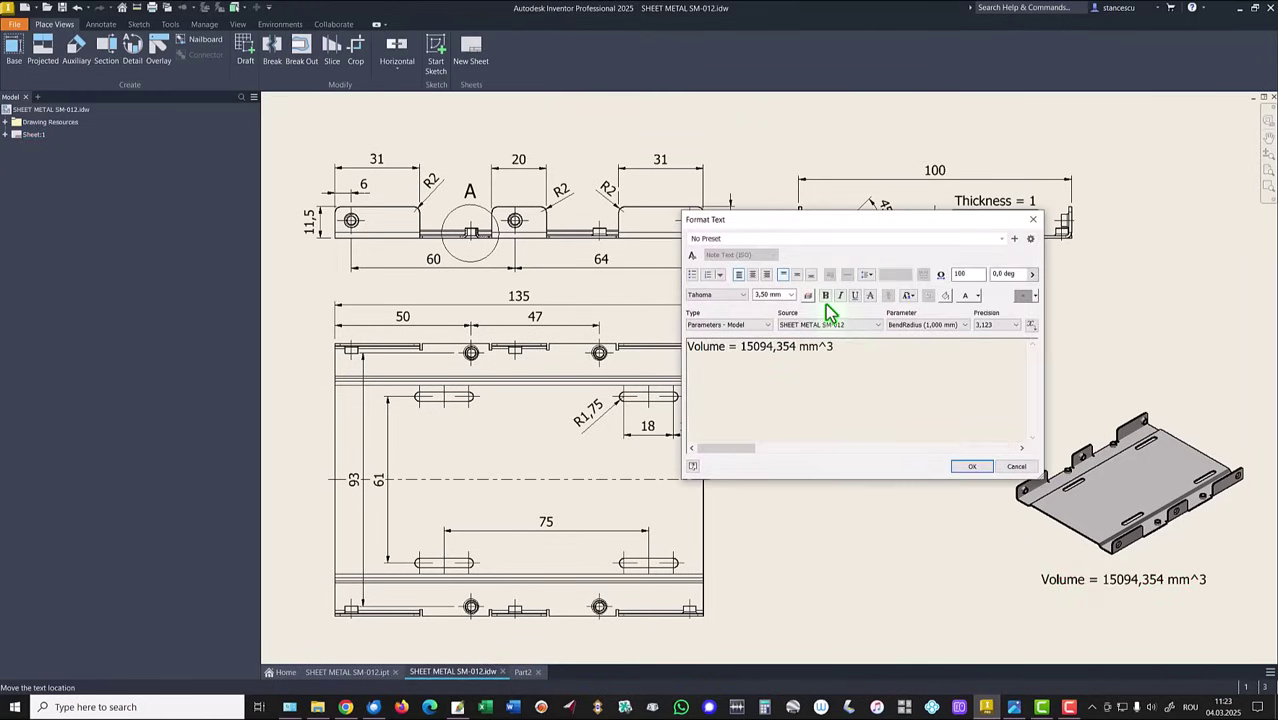
key(Return)
key(ctrl+v)
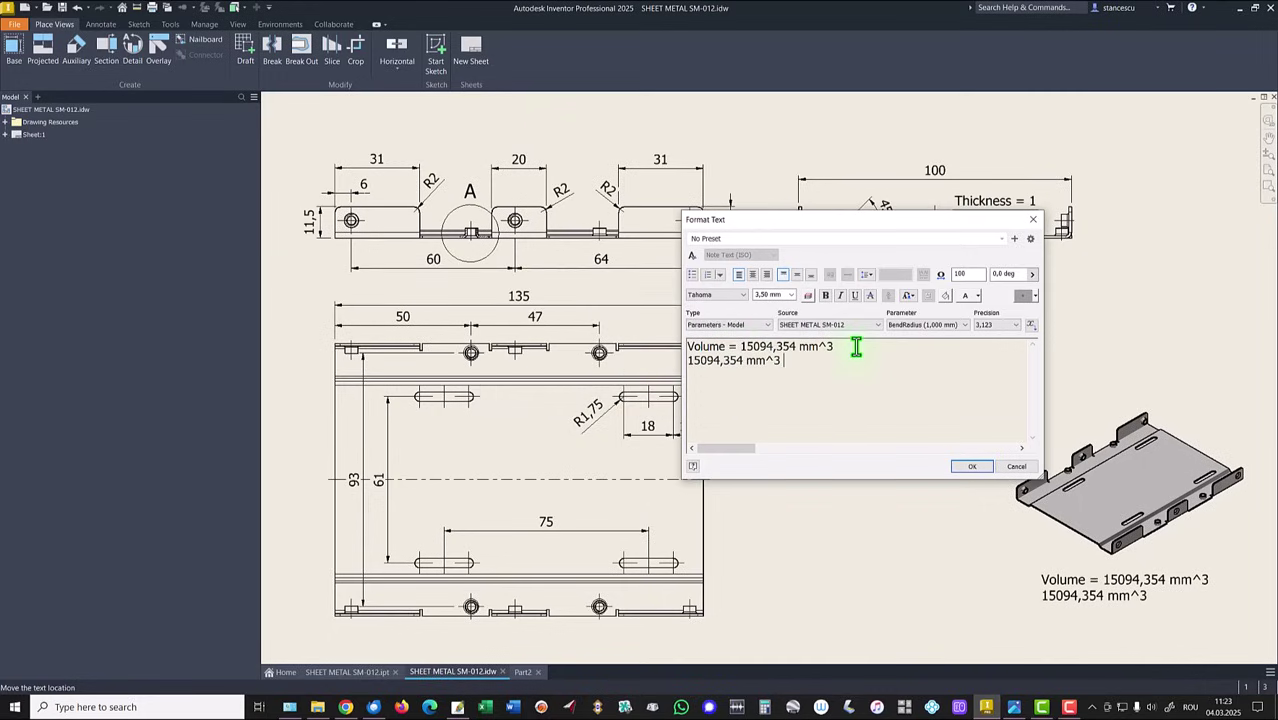
click(1007, 469)
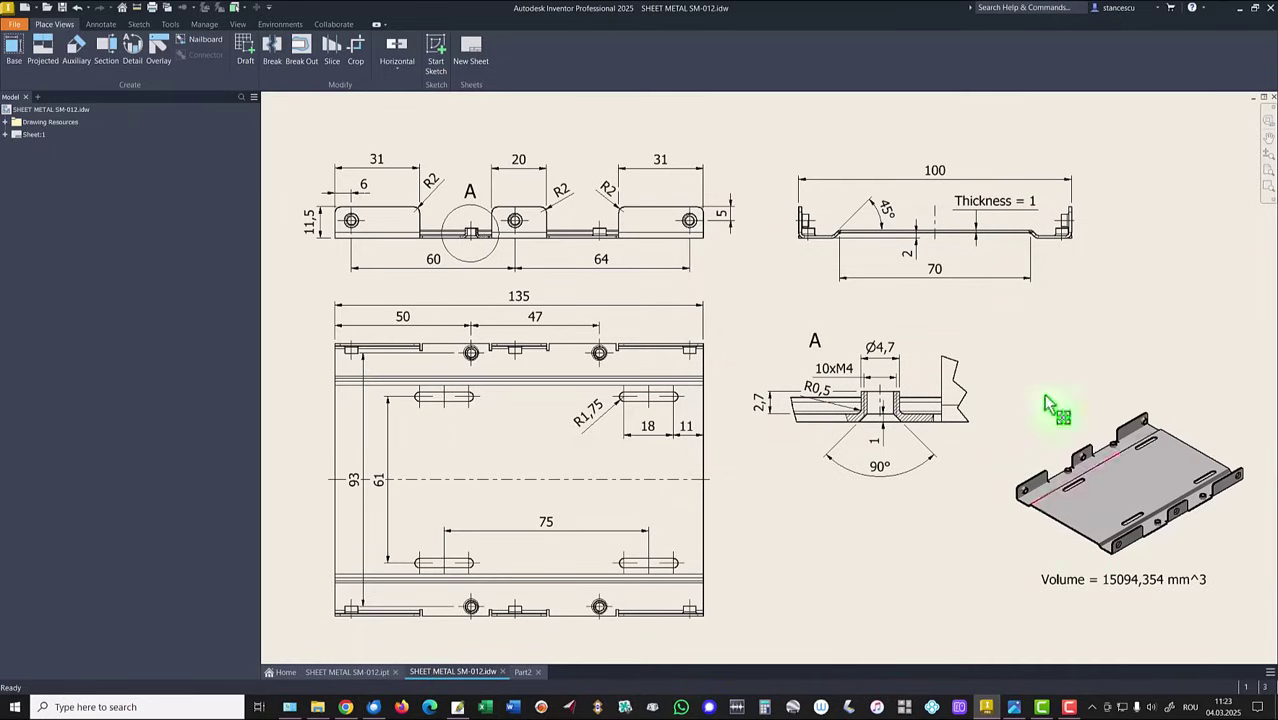
click(522, 672)
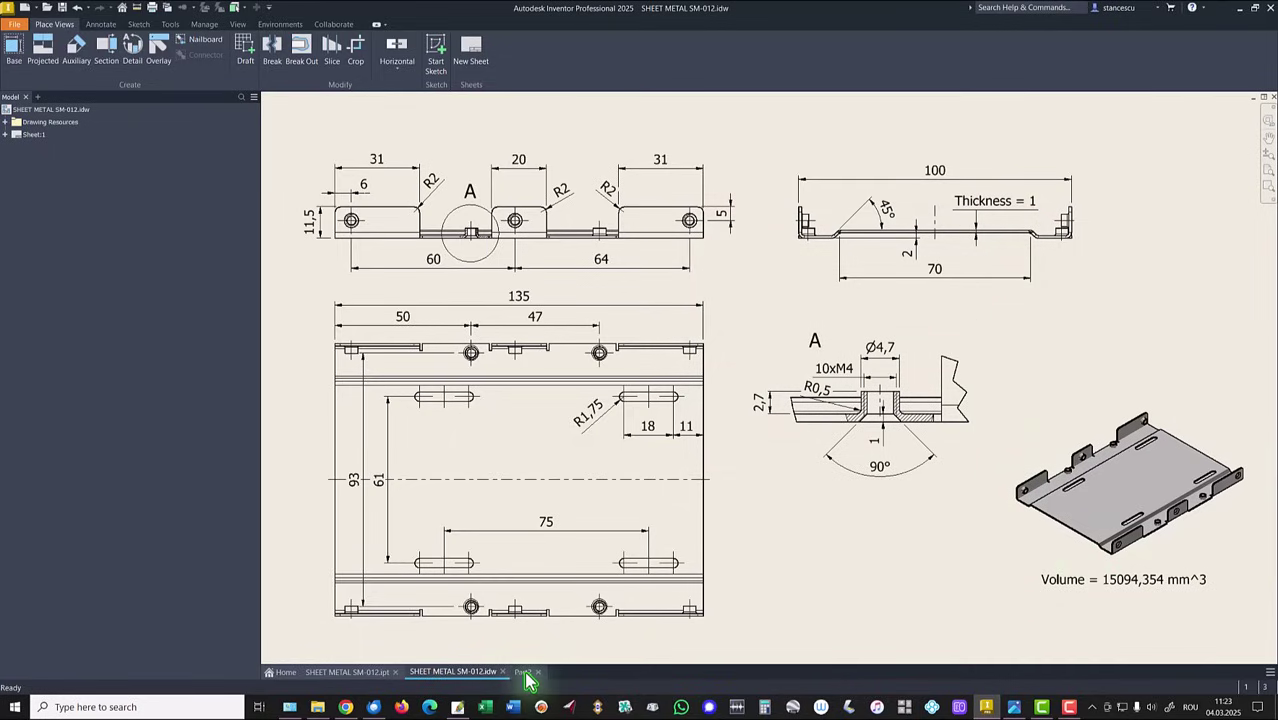
Clear the selection and assign Steel, Carbon as Part2's material.
click(368, 138)
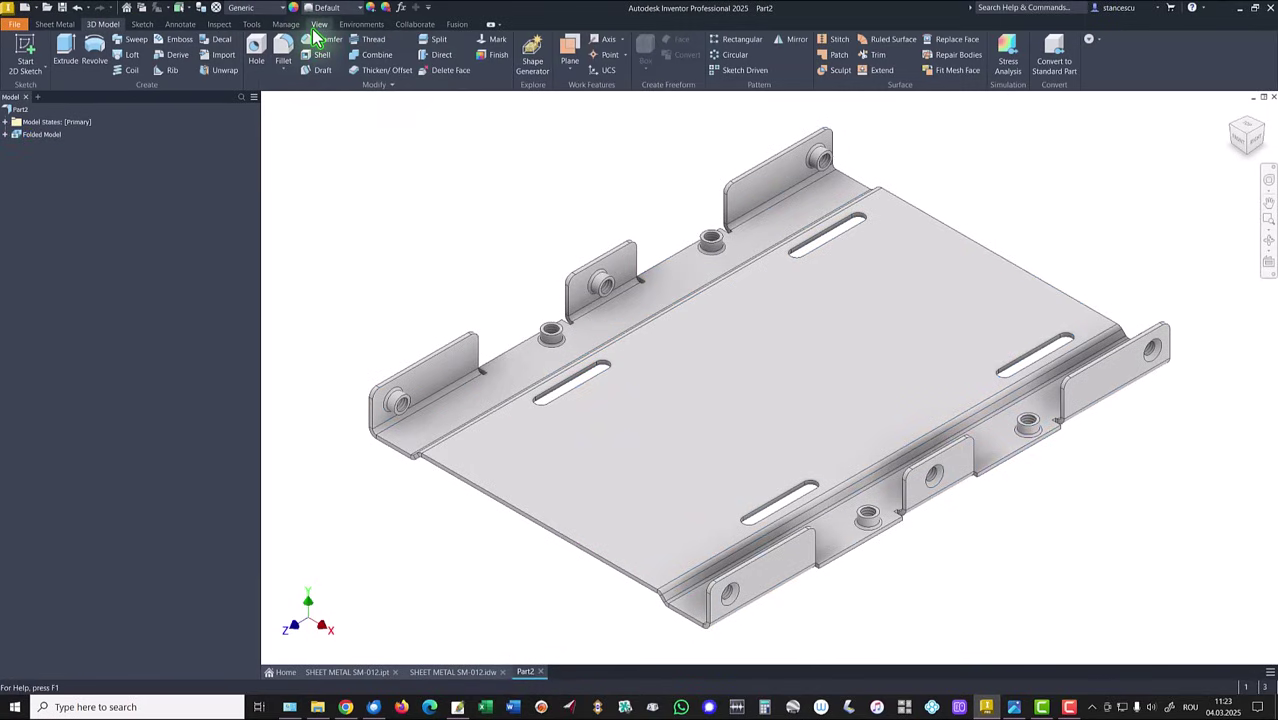
click(250, 9)
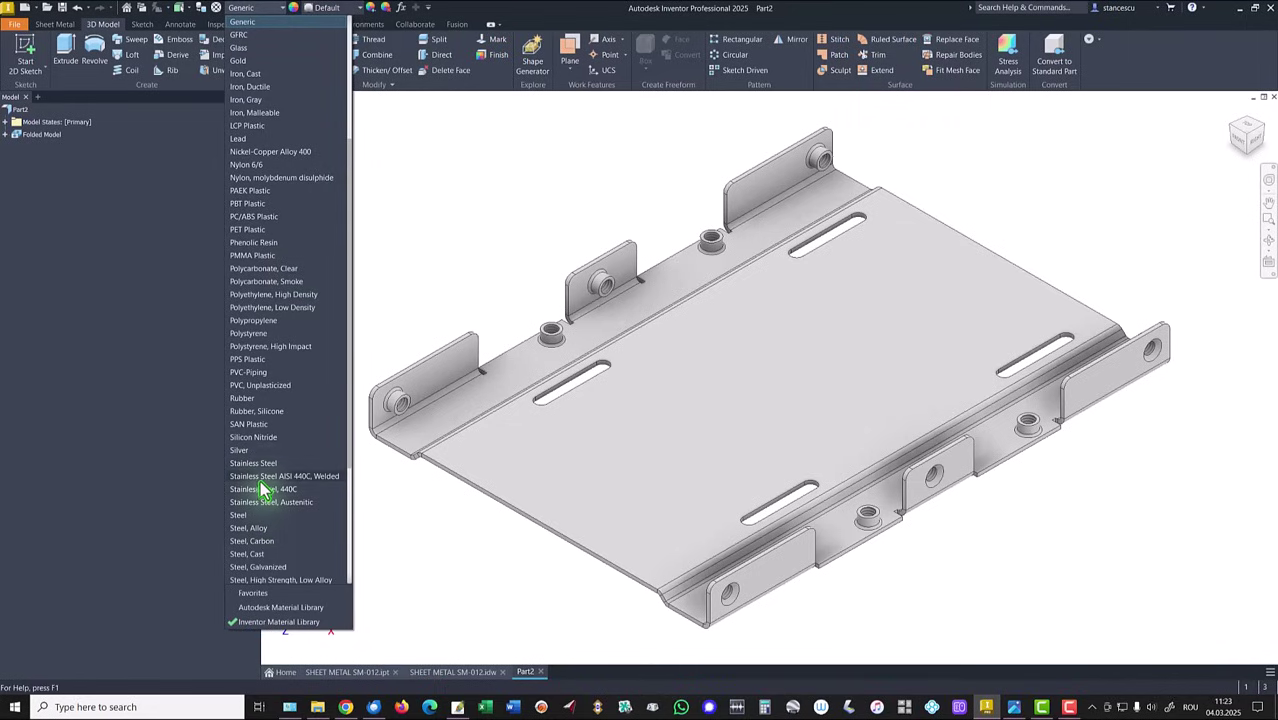
click(254, 542)
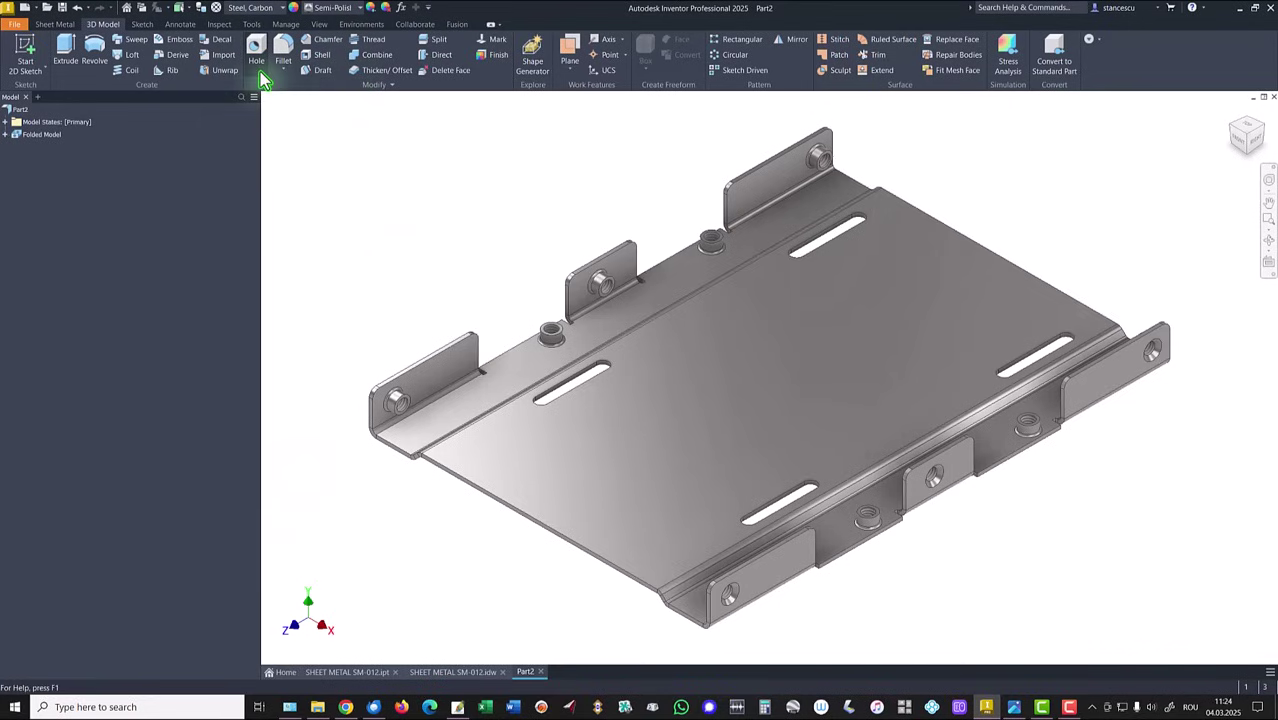
Switch the visual style to Shaded so edge lines are hidden.
click(319, 23)
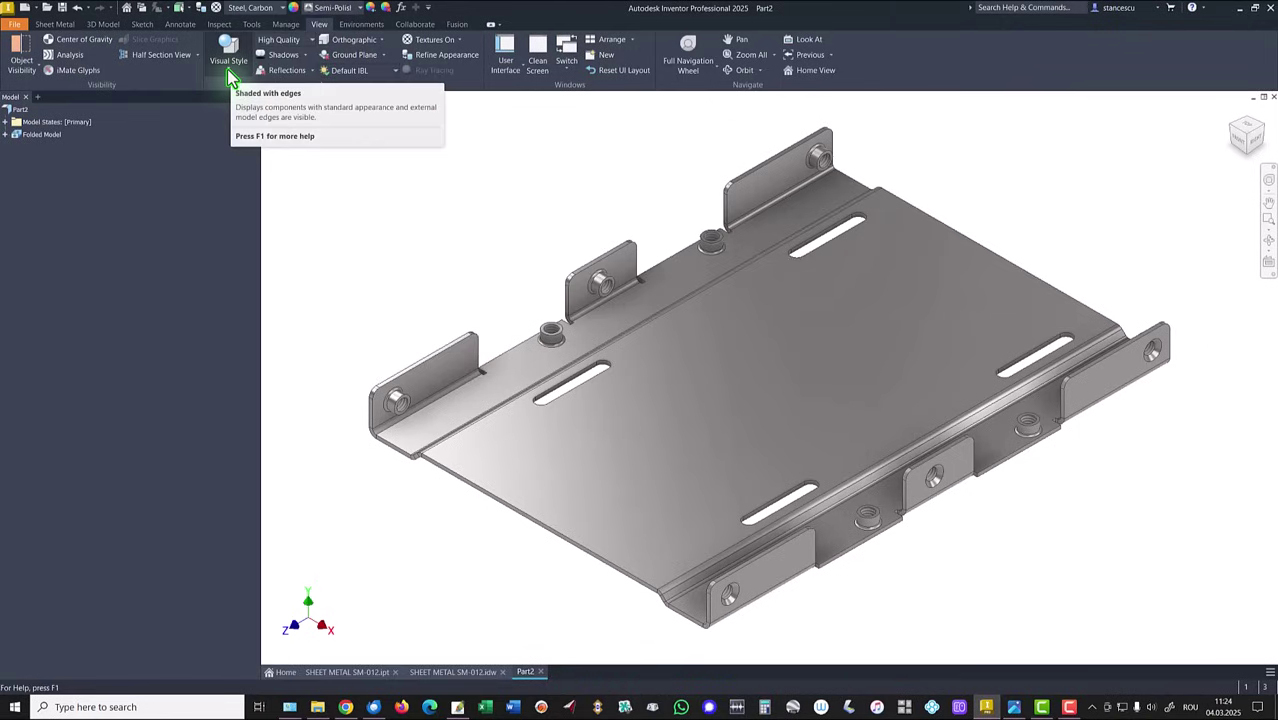
click(229, 70)
click(236, 120)
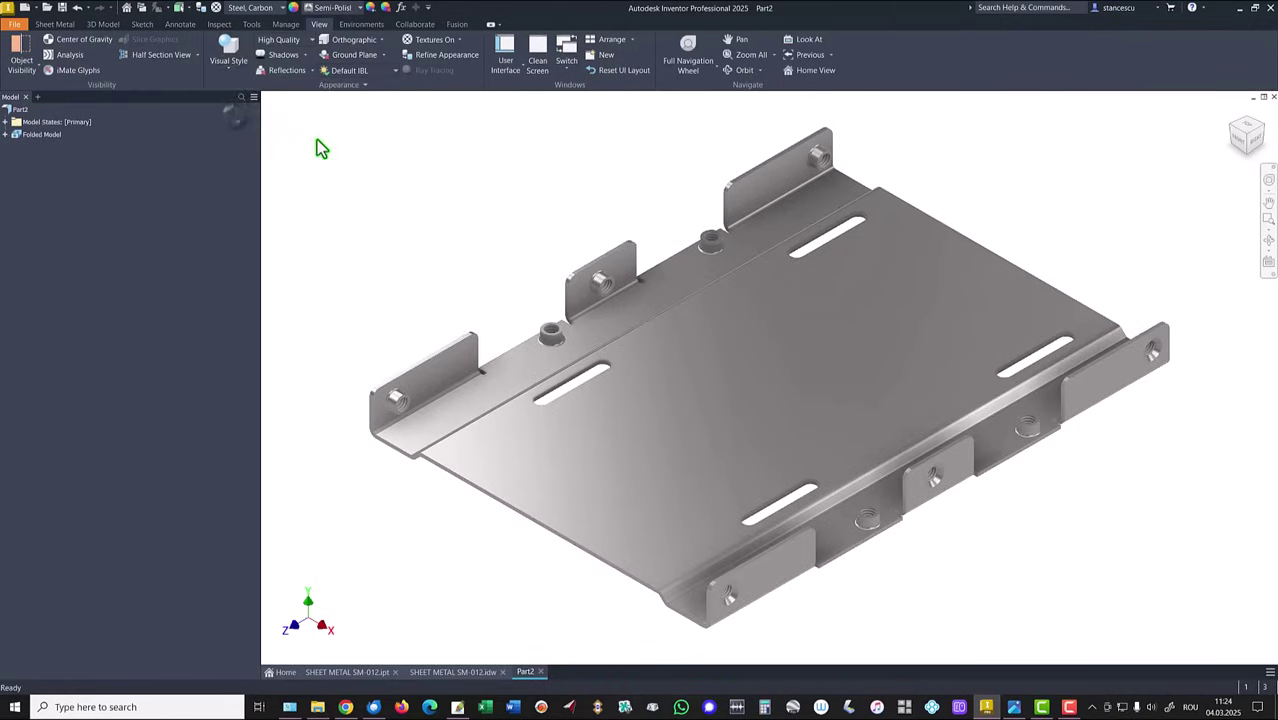
click(370, 147)
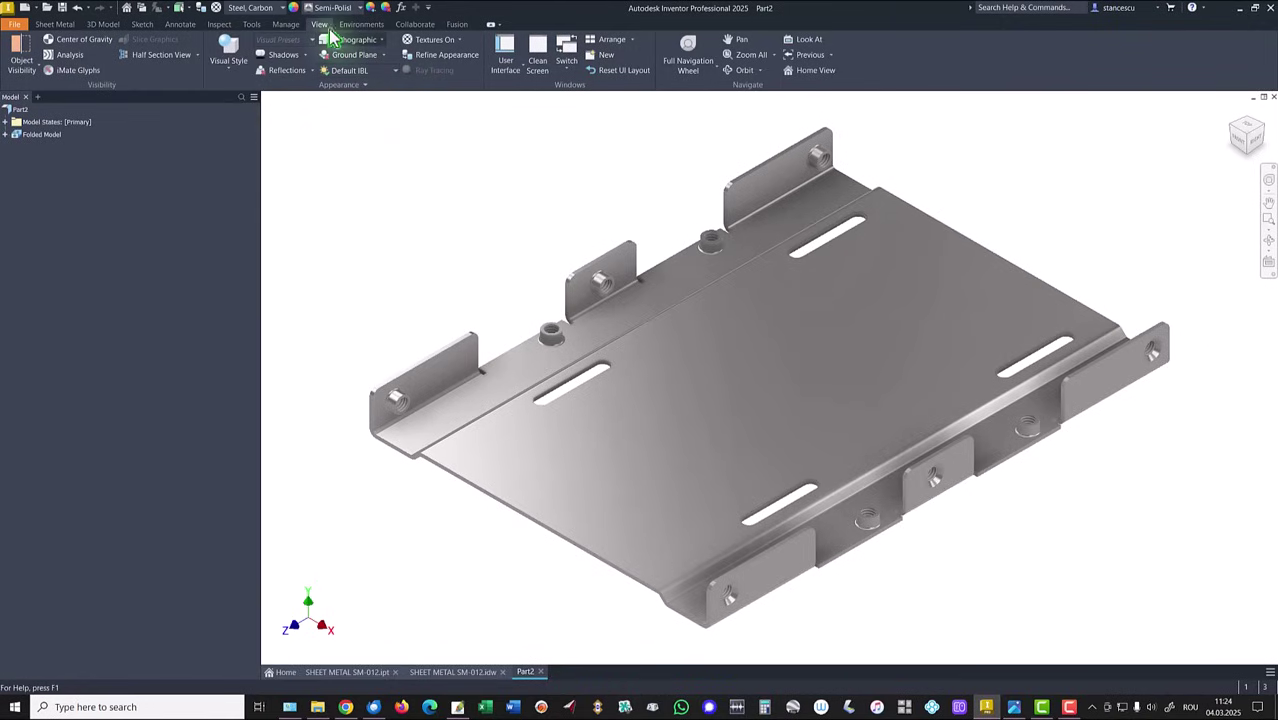
Change the lighting style to Default Lights.
click(364, 50)
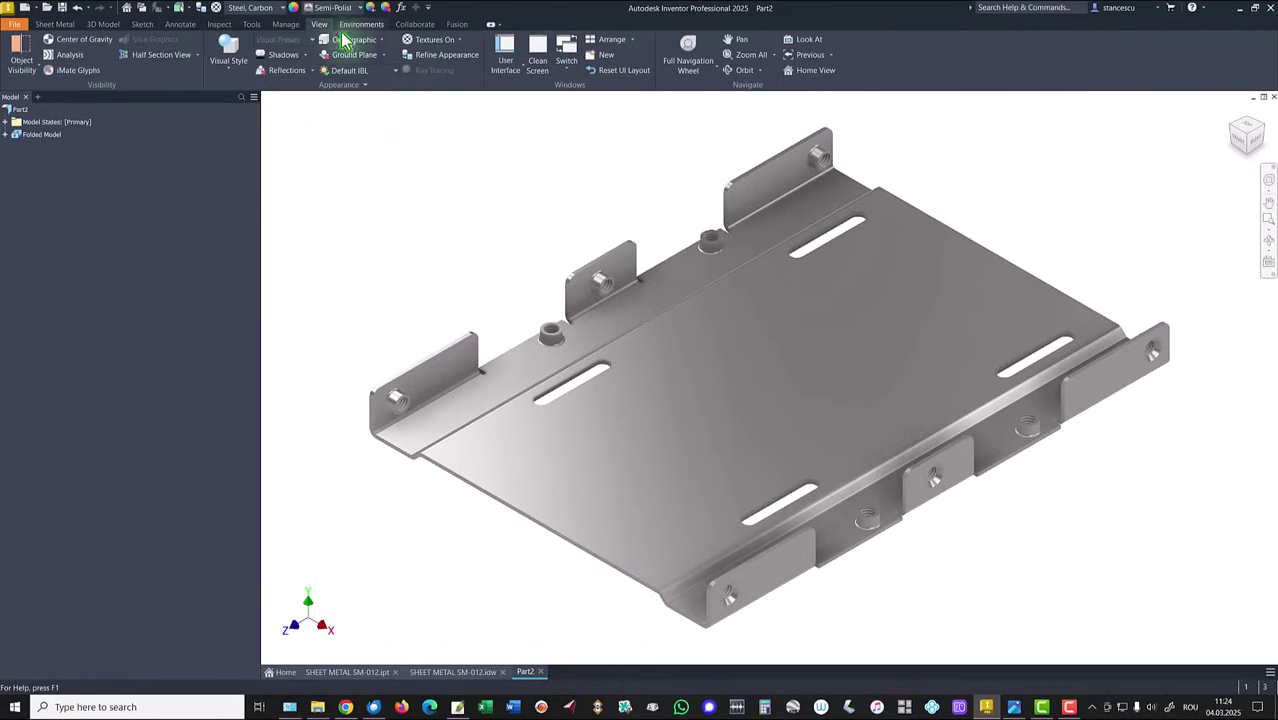
click(368, 76)
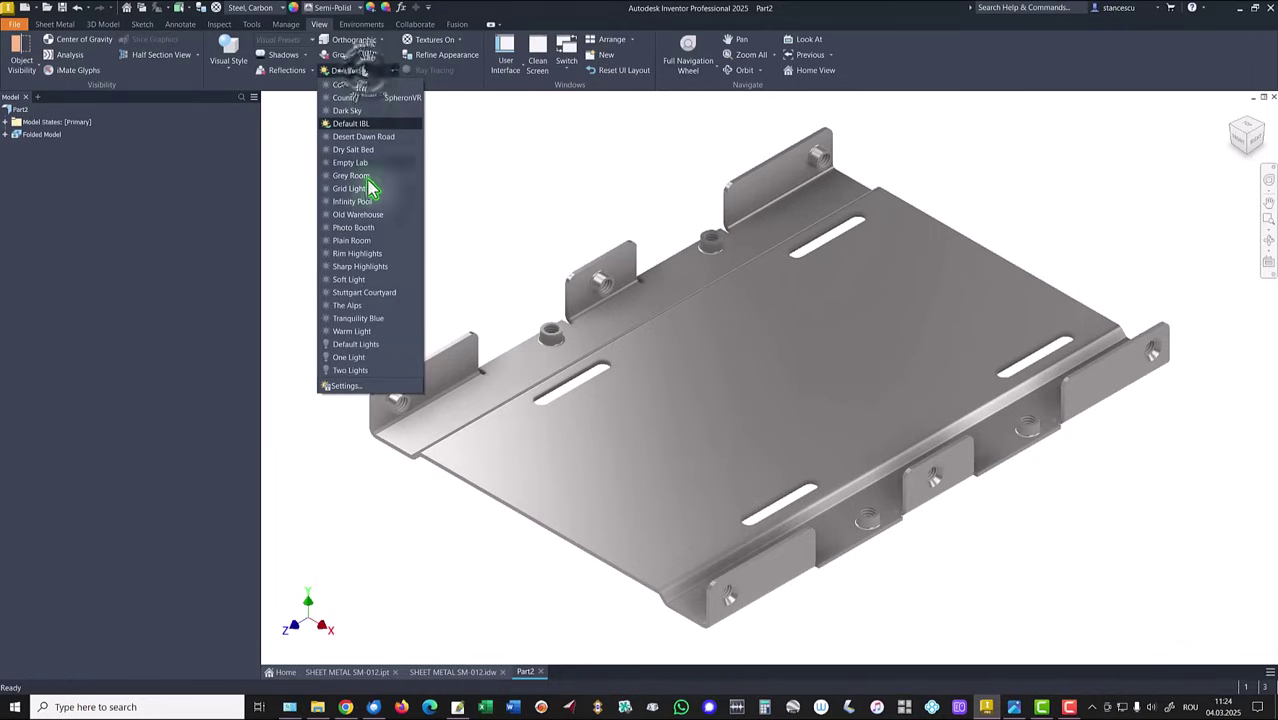
click(355, 345)
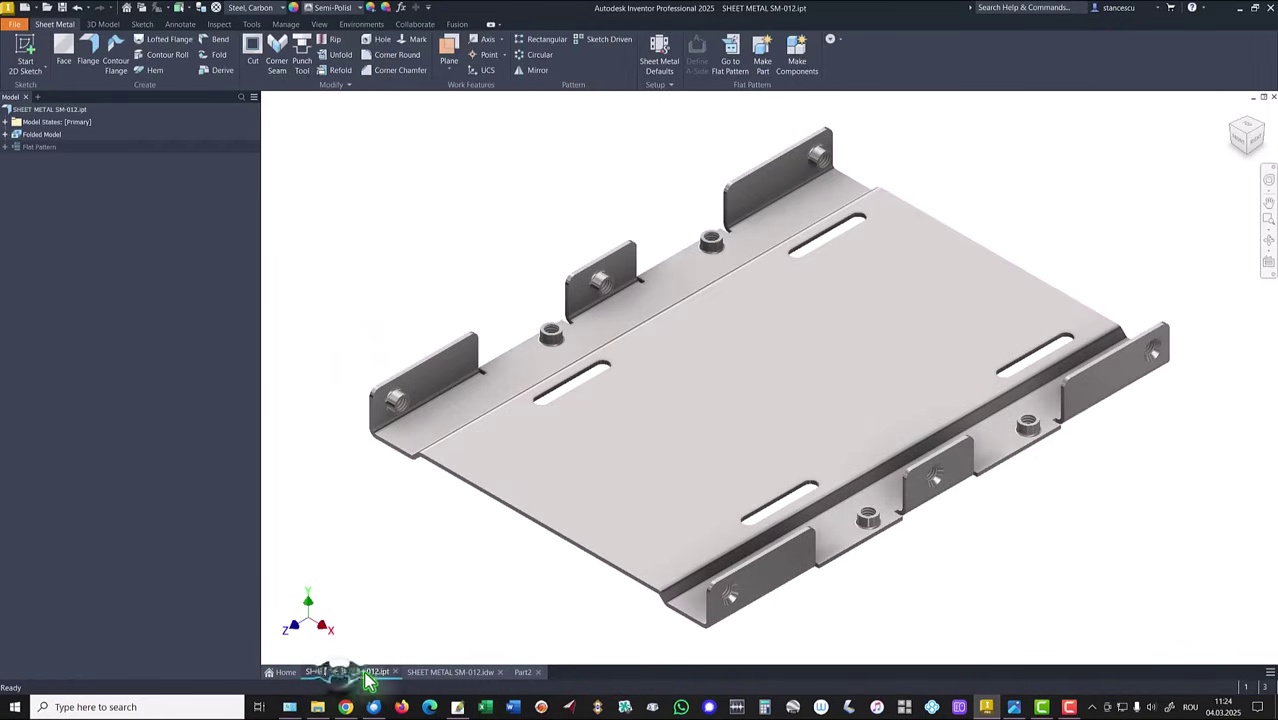
click(460, 672)
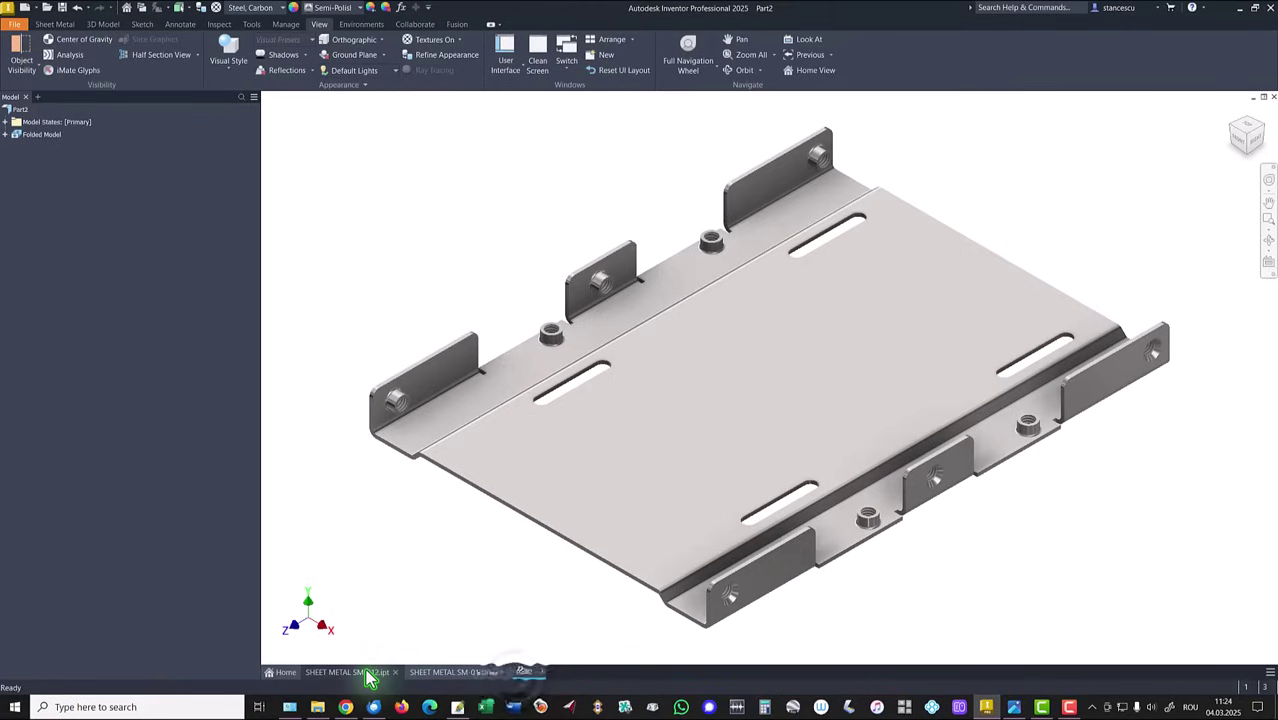
click(524, 678)
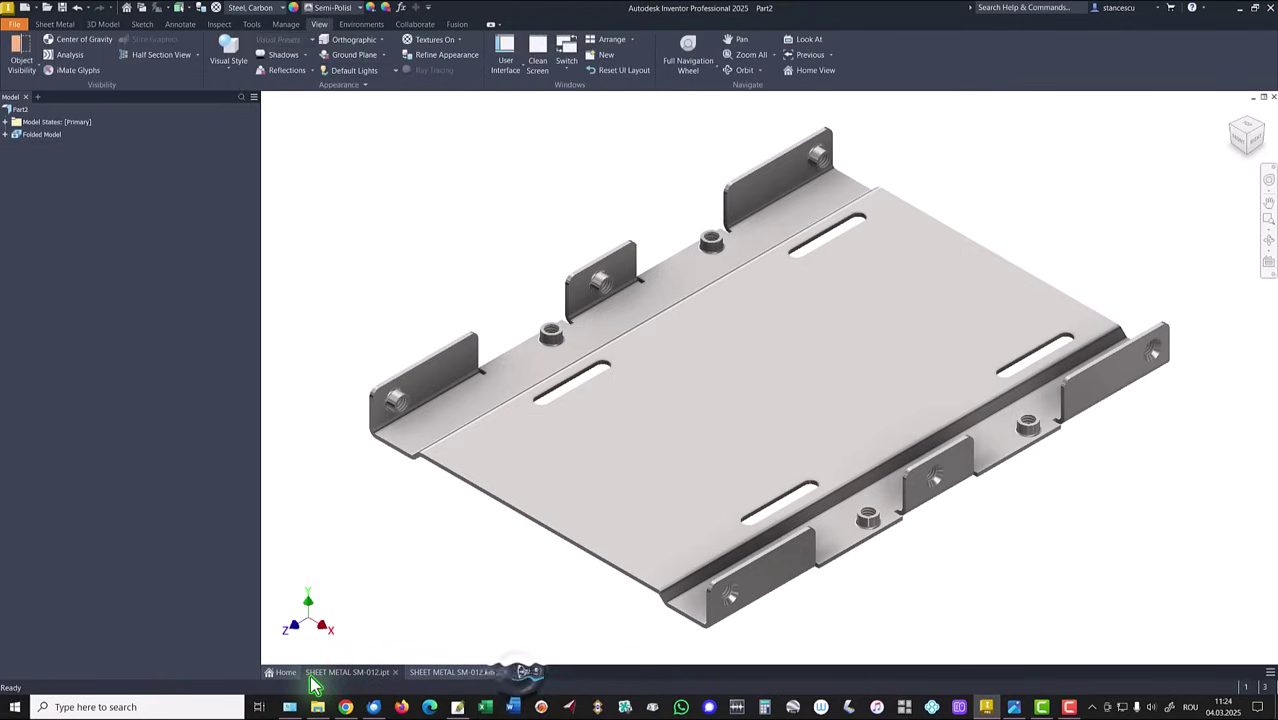
click(328, 674)
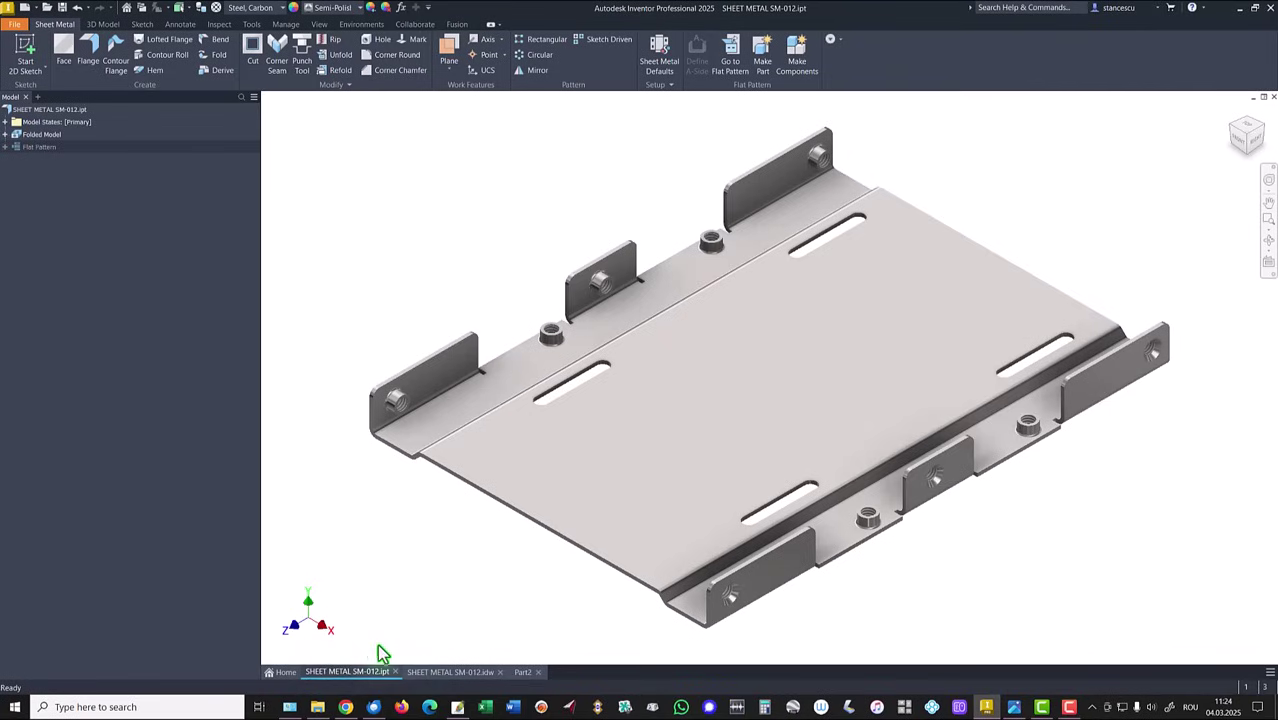
click(526, 674)
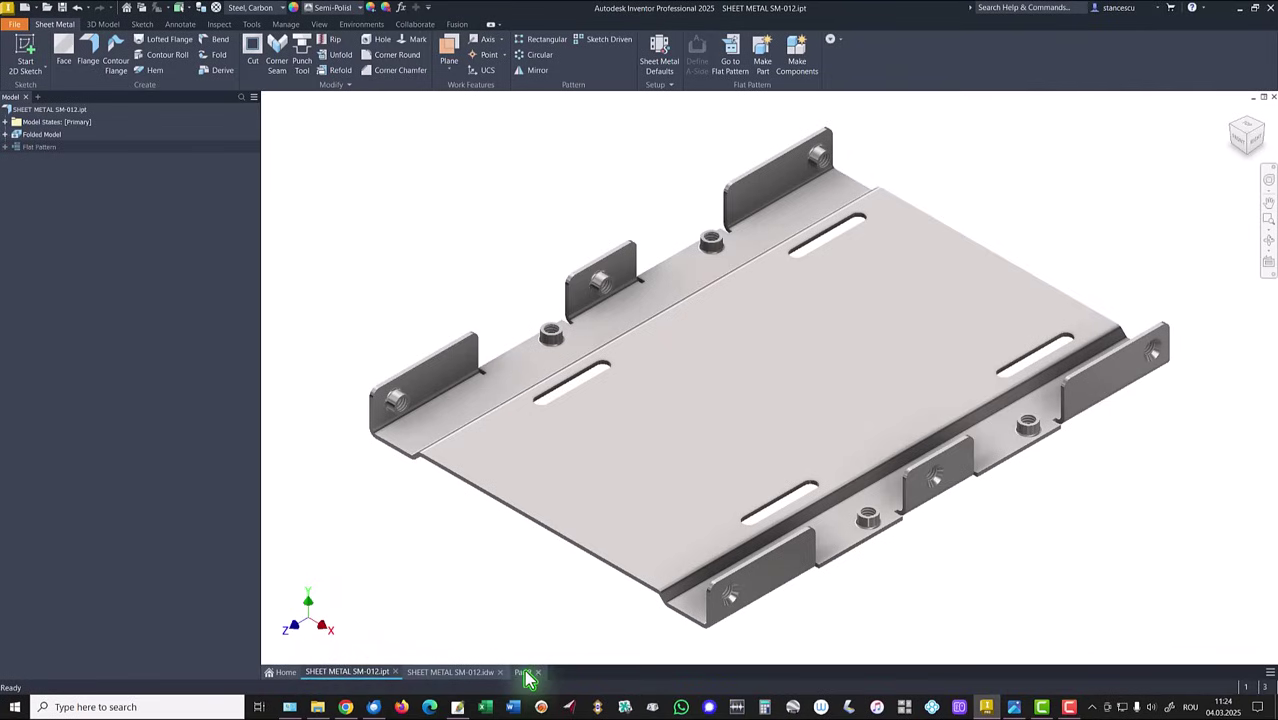